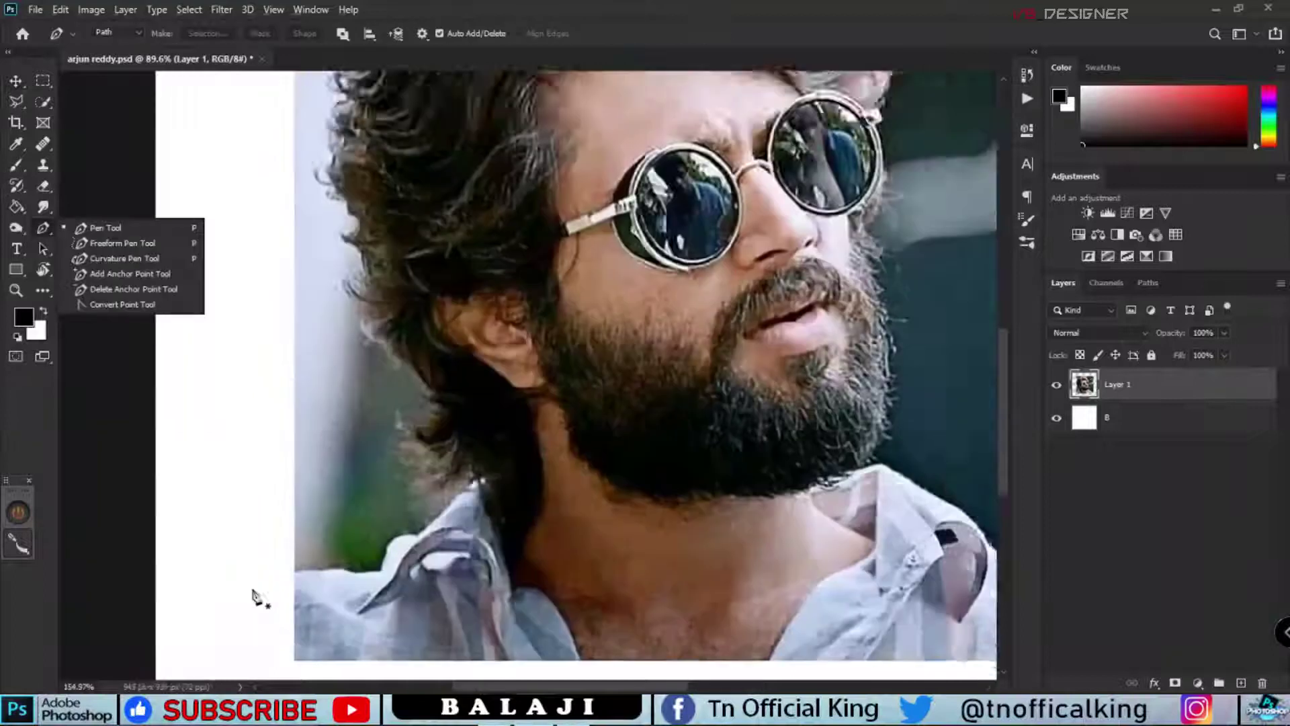
Step: Start the Pen outline at the left shoulder and curve it along the shoulder and collar up to the hair
{"action": "scroll", "coordinate": [245, 370], "scroll_direction": "up", "scroll_amount": 8}
{"action": "left_click", "coordinate": [215, 380]}
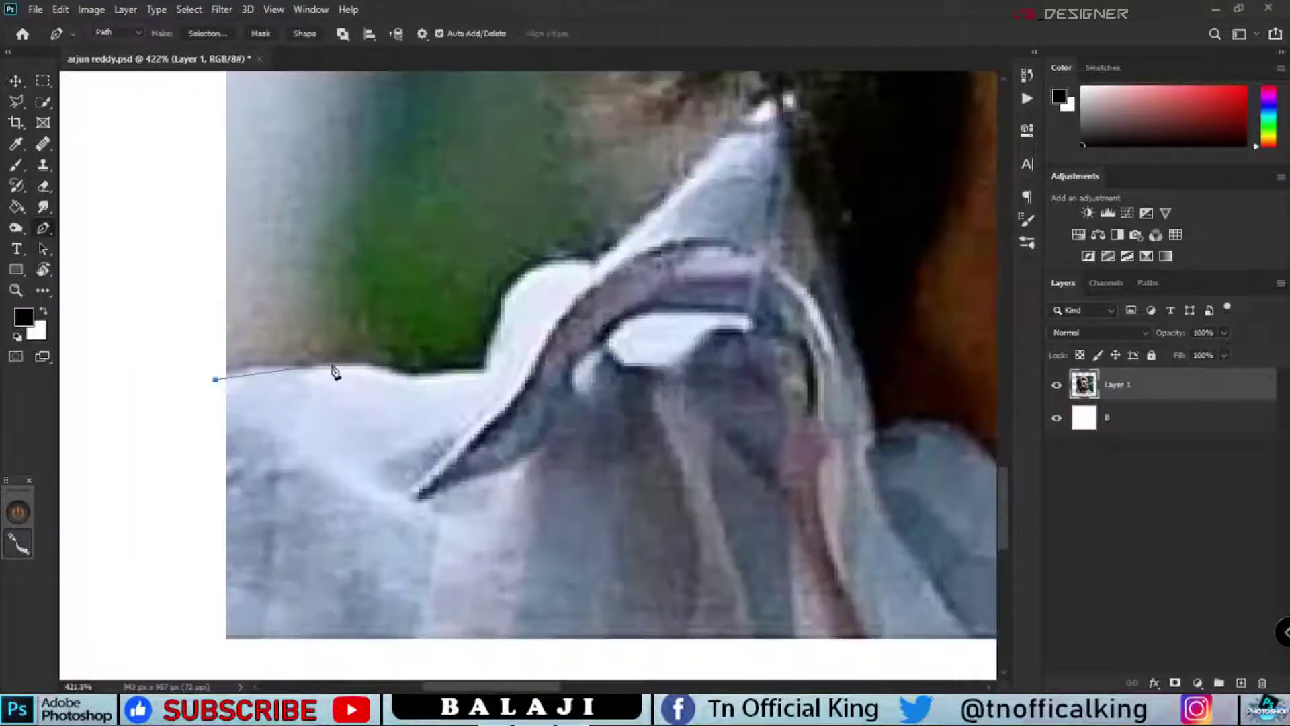
{"action": "left_click_drag", "start_coordinate": [314, 366], "coordinate": [374, 369]}
{"action": "left_click", "coordinate": [505, 295]}
{"action": "left_click", "coordinate": [544, 264]}
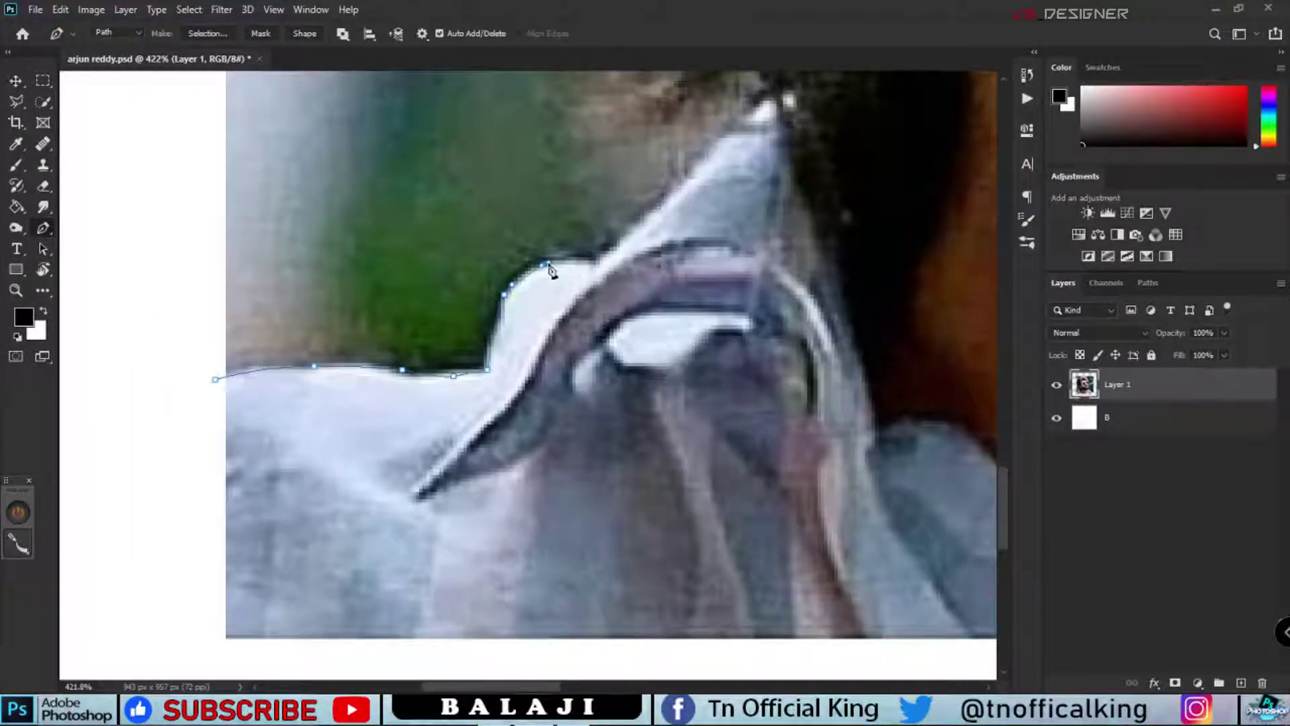
{"action": "scroll", "coordinate": [642, 233], "scroll_direction": "up", "scroll_amount": 3}
{"action": "scroll", "coordinate": [642, 233], "scroll_direction": "right", "scroll_amount": 3}
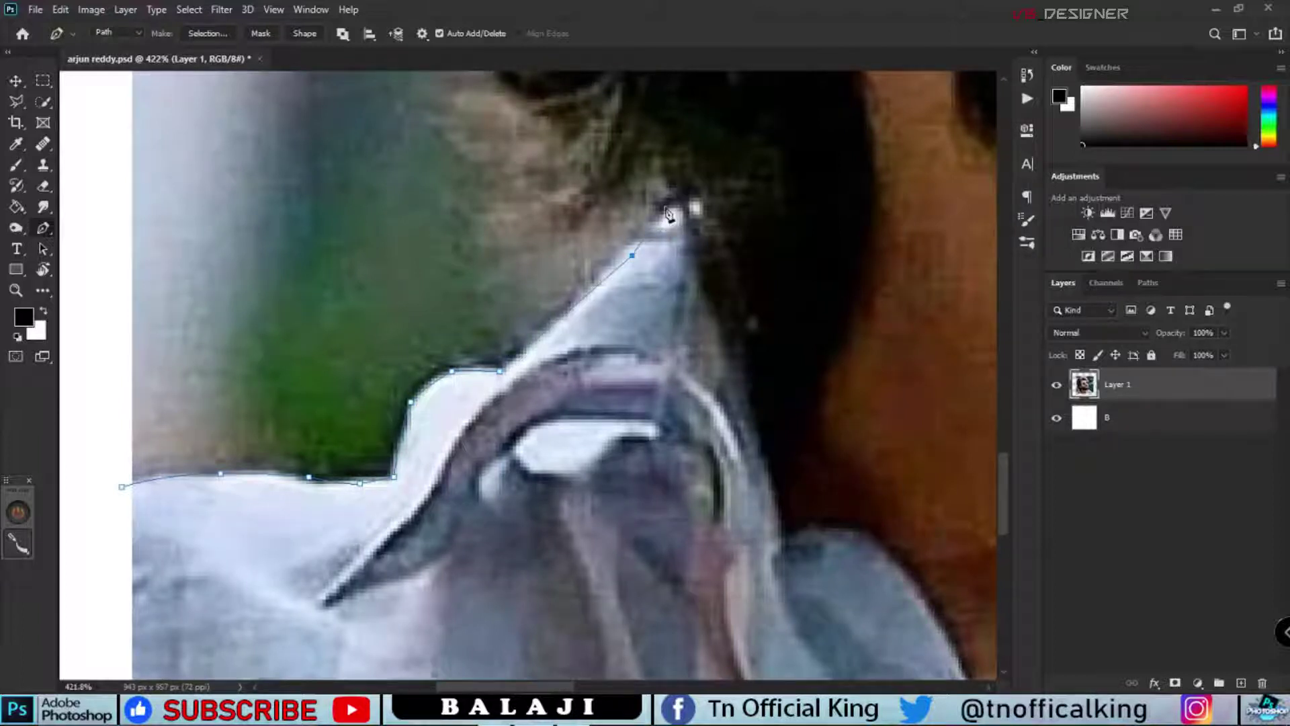
{"action": "scroll", "coordinate": [669, 214], "scroll_direction": "up", "scroll_amount": 5}
{"action": "scroll", "coordinate": [669, 214], "scroll_direction": "right", "scroll_amount": 1}
{"action": "left_click", "coordinate": [537, 402]}
{"action": "left_click_drag", "start_coordinate": [595, 309], "coordinate": [591, 273]}
{"action": "left_click_drag", "start_coordinate": [510, 309], "coordinate": [482, 304]}
{"action": "left_click_drag", "start_coordinate": [459, 287], "coordinate": [450, 283]}
Step: Continue the outline up the side of the hair, curving around the strands and curls
{"action": "scroll", "coordinate": [521, 234], "scroll_direction": "up", "scroll_amount": 4}
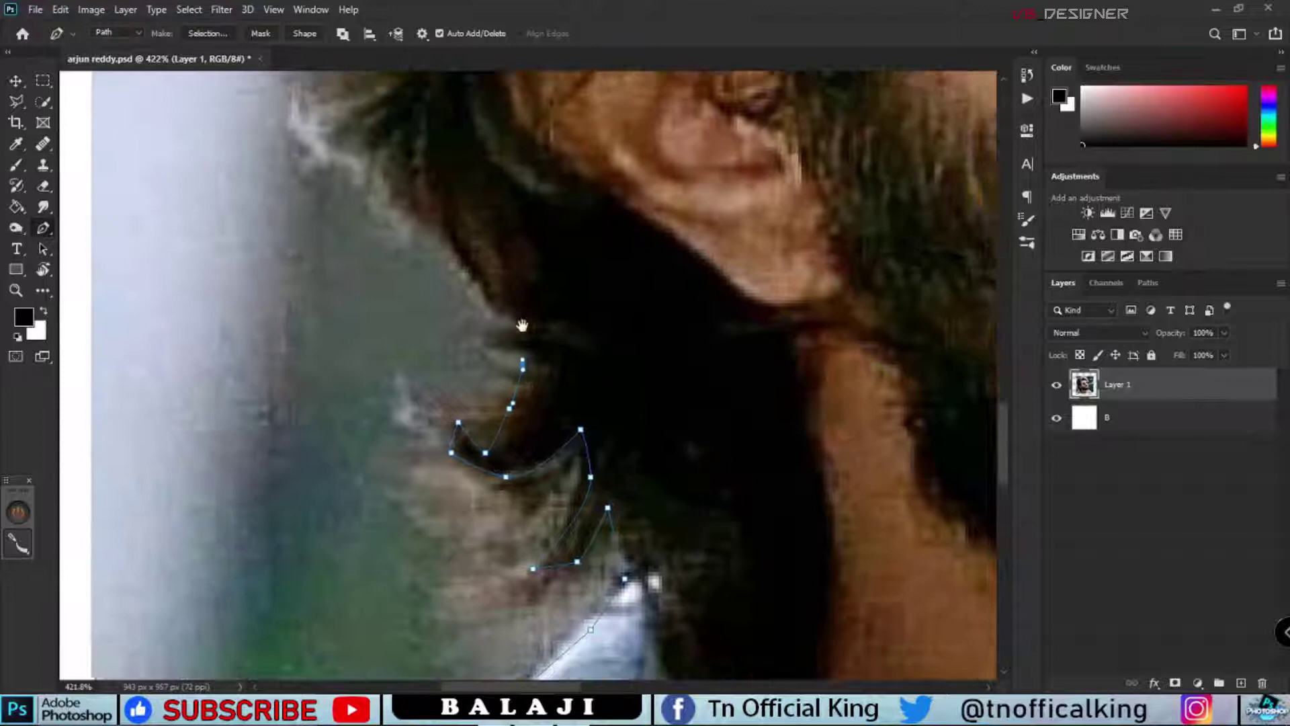
{"action": "scroll", "coordinate": [526, 463], "scroll_direction": "up", "scroll_amount": 4}
{"action": "left_click_drag", "start_coordinate": [535, 515], "coordinate": [526, 462]}
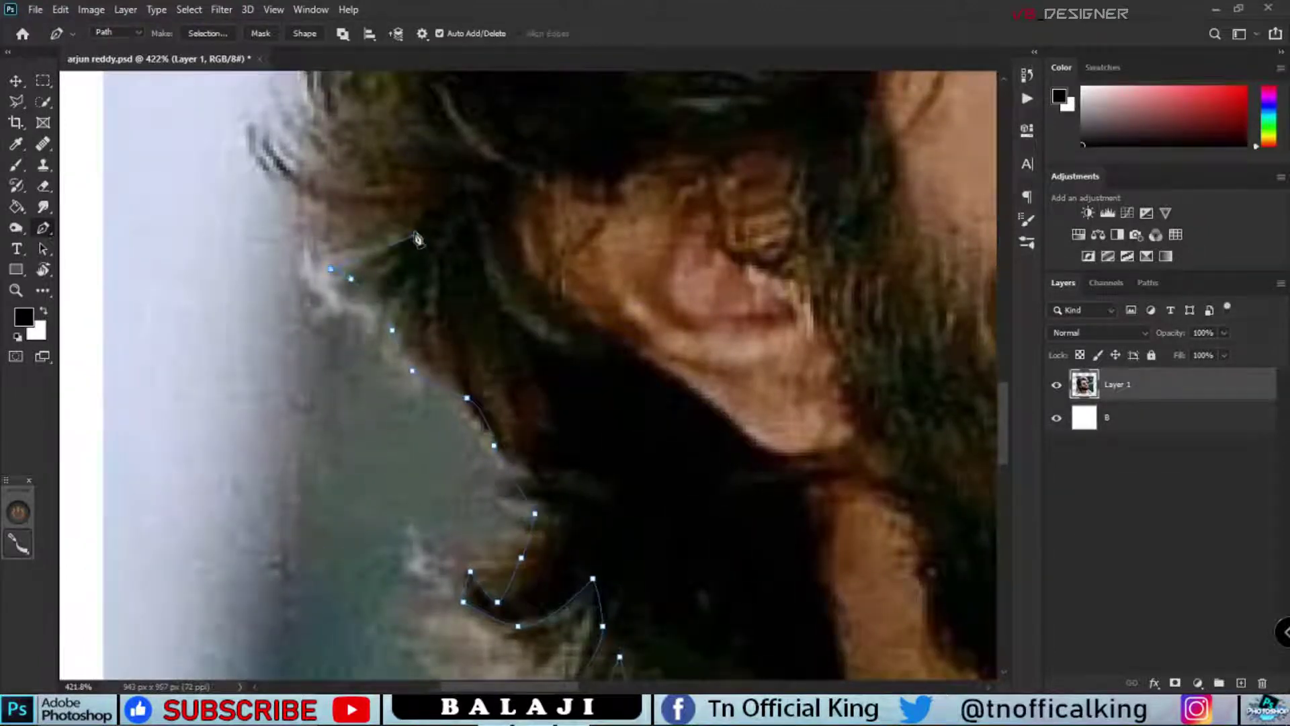
{"action": "left_click", "coordinate": [417, 239]}
{"action": "scroll", "coordinate": [417, 239], "scroll_direction": "up", "scroll_amount": 5}
{"action": "scroll", "coordinate": [416, 239], "scroll_direction": "left", "scroll_amount": 2}
{"action": "left_click_drag", "start_coordinate": [441, 379], "coordinate": [358, 362]}
{"action": "scroll", "coordinate": [466, 355], "scroll_direction": "up", "scroll_amount": 3}
{"action": "scroll", "coordinate": [465, 355], "scroll_direction": "left", "scroll_amount": 2}
{"action": "left_click_drag", "start_coordinate": [451, 340], "coordinate": [419, 305]}
{"action": "left_click", "coordinate": [383, 268]}
{"action": "scroll", "coordinate": [537, 470], "scroll_direction": "up", "scroll_amount": 5}
{"action": "scroll", "coordinate": [537, 469], "scroll_direction": "left", "scroll_amount": 2}
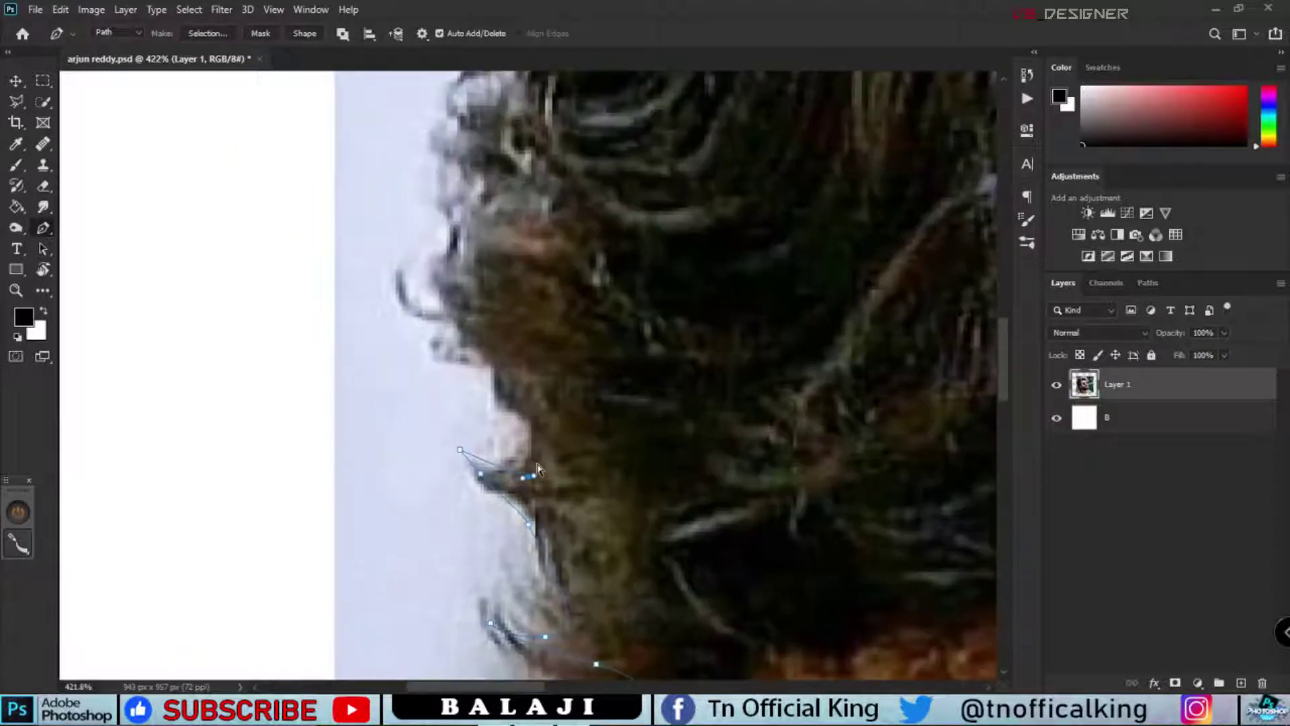
{"action": "left_click_drag", "start_coordinate": [501, 462], "coordinate": [536, 441]}
{"action": "left_click", "coordinate": [436, 285]}
{"action": "left_click", "coordinate": [428, 252]}
Step: Trace the outline across the top of the hair and down its right side
{"action": "scroll", "coordinate": [500, 394], "scroll_direction": "up", "scroll_amount": 5}
{"action": "scroll", "coordinate": [499, 393], "scroll_direction": "left", "scroll_amount": 1}
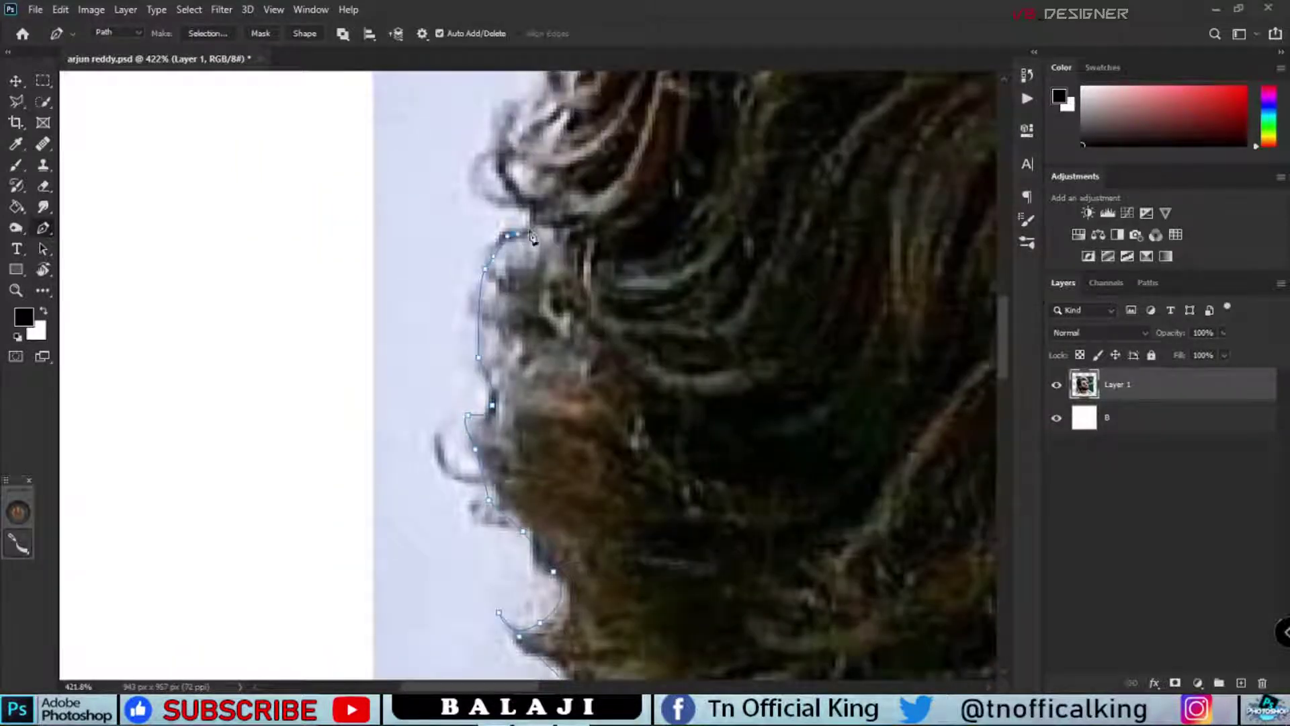
{"action": "scroll", "coordinate": [544, 323], "scroll_direction": "up", "scroll_amount": 5}
{"action": "scroll", "coordinate": [545, 323], "scroll_direction": "left", "scroll_amount": 1}
{"action": "left_click", "coordinate": [583, 350]}
{"action": "scroll", "coordinate": [582, 377], "scroll_direction": "up", "scroll_amount": 5}
{"action": "scroll", "coordinate": [582, 376], "scroll_direction": "right", "scroll_amount": 1}
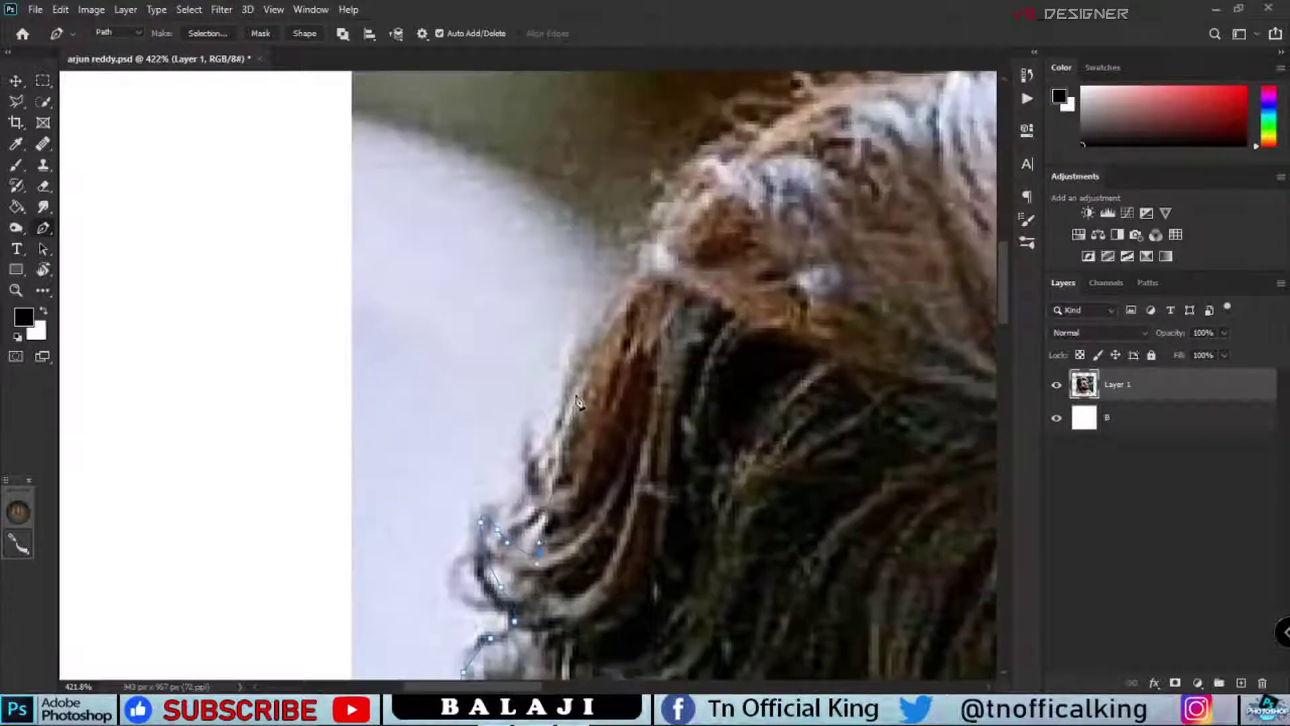
{"action": "scroll", "coordinate": [612, 215], "scroll_direction": "up", "scroll_amount": 8}
{"action": "scroll", "coordinate": [612, 215], "scroll_direction": "right", "scroll_amount": 2}
{"action": "scroll", "coordinate": [639, 402], "scroll_direction": "down", "scroll_amount": 3}
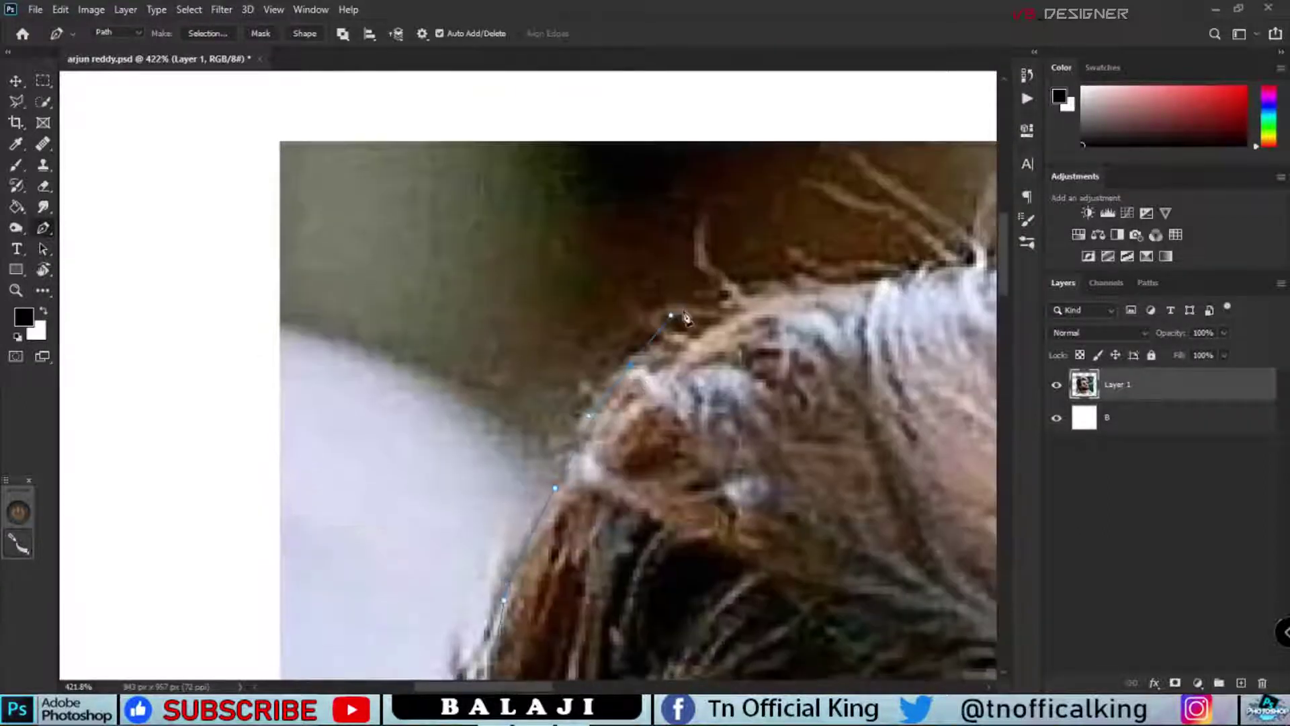
{"action": "left_click_drag", "start_coordinate": [859, 273], "coordinate": [410, 494]}
{"action": "left_click", "coordinate": [490, 450]}
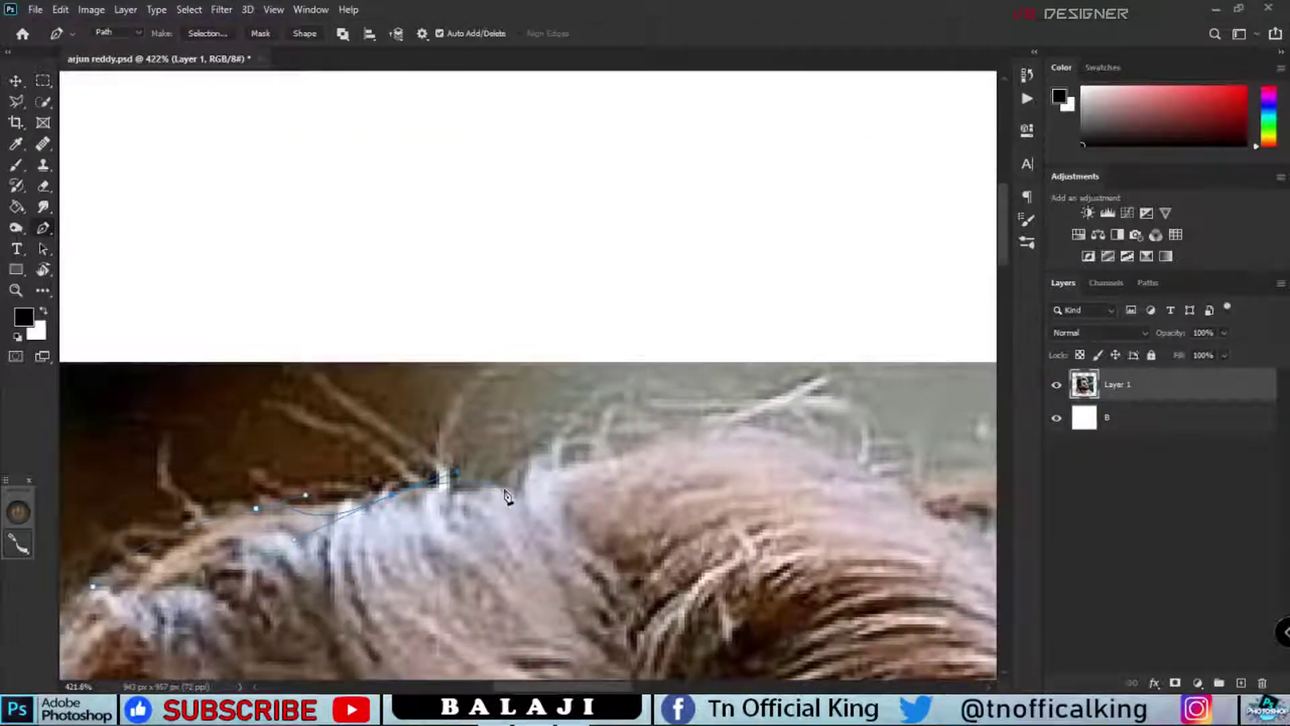
{"action": "scroll", "coordinate": [507, 497], "scroll_direction": "up", "scroll_amount": 3}
{"action": "left_click", "coordinate": [513, 457]}
{"action": "left_click_drag", "start_coordinate": [680, 449], "coordinate": [714, 462]}
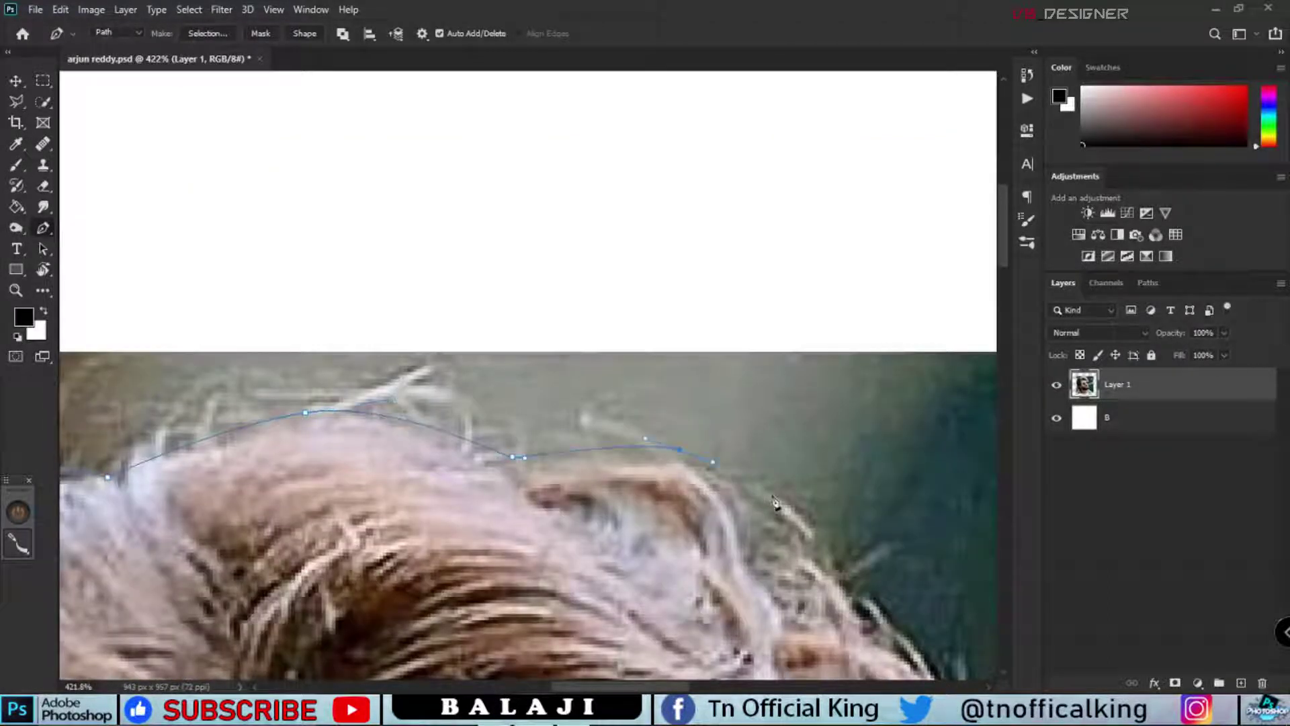
{"action": "left_click_drag", "start_coordinate": [803, 516], "coordinate": [815, 527]}
Step: Carry the outline past the side of the sunglasses and along the beard edge
{"action": "left_click_drag", "start_coordinate": [815, 554], "coordinate": [550, 250]}
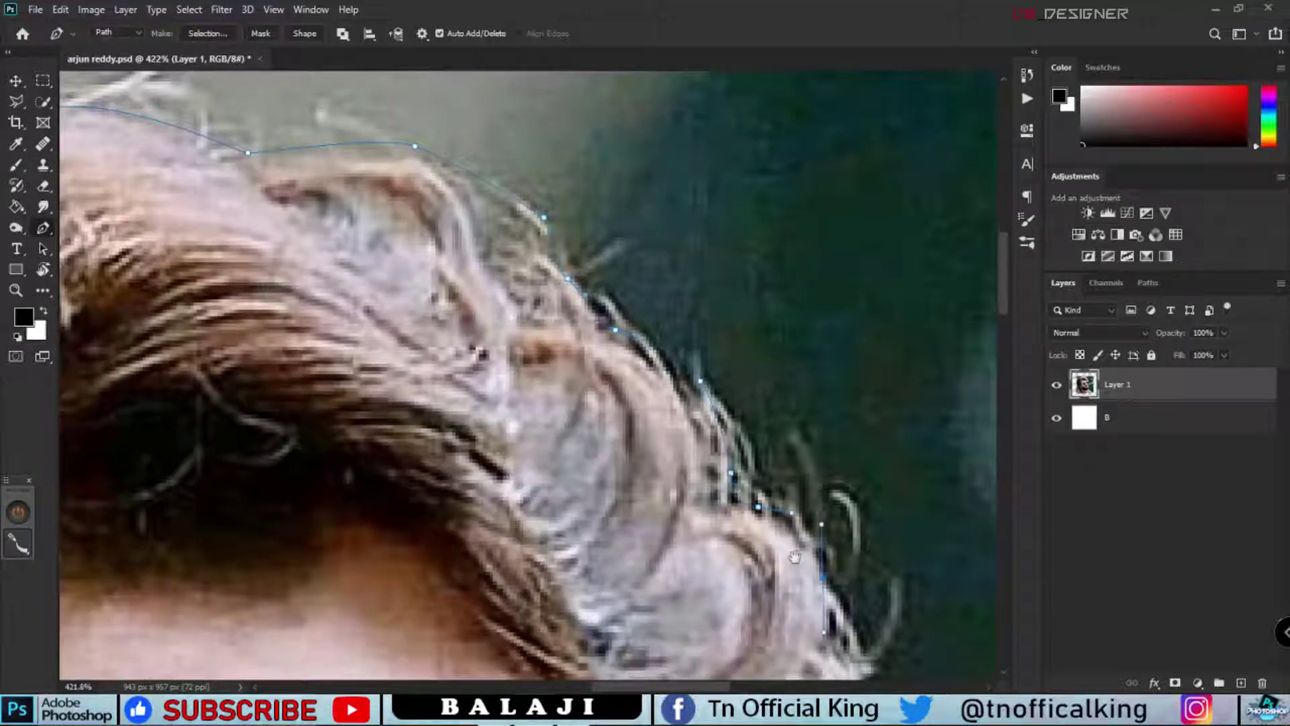
{"action": "left_click_drag", "start_coordinate": [827, 591], "coordinate": [750, 336]}
{"action": "left_click_drag", "start_coordinate": [753, 544], "coordinate": [764, 342]}
{"action": "left_click", "coordinate": [762, 431]}
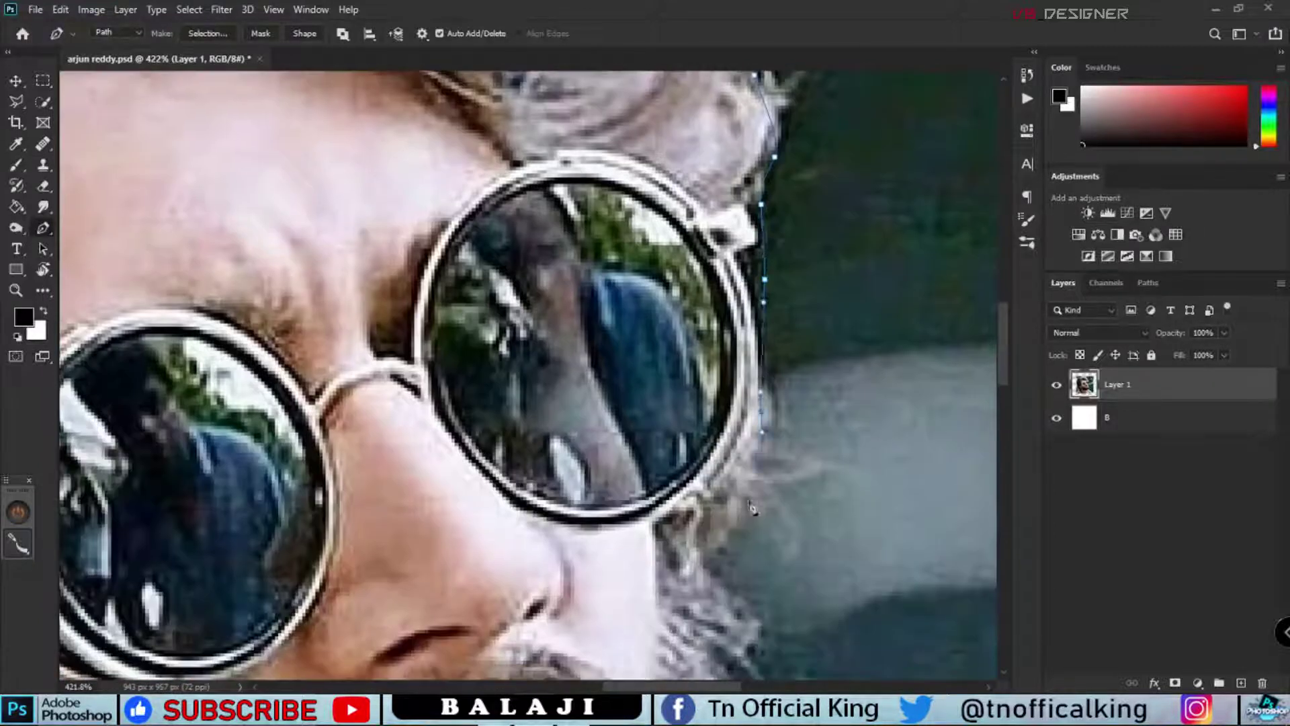
{"action": "left_click_drag", "start_coordinate": [714, 584], "coordinate": [640, 383]}
{"action": "left_click_drag", "start_coordinate": [672, 558], "coordinate": [645, 343]}
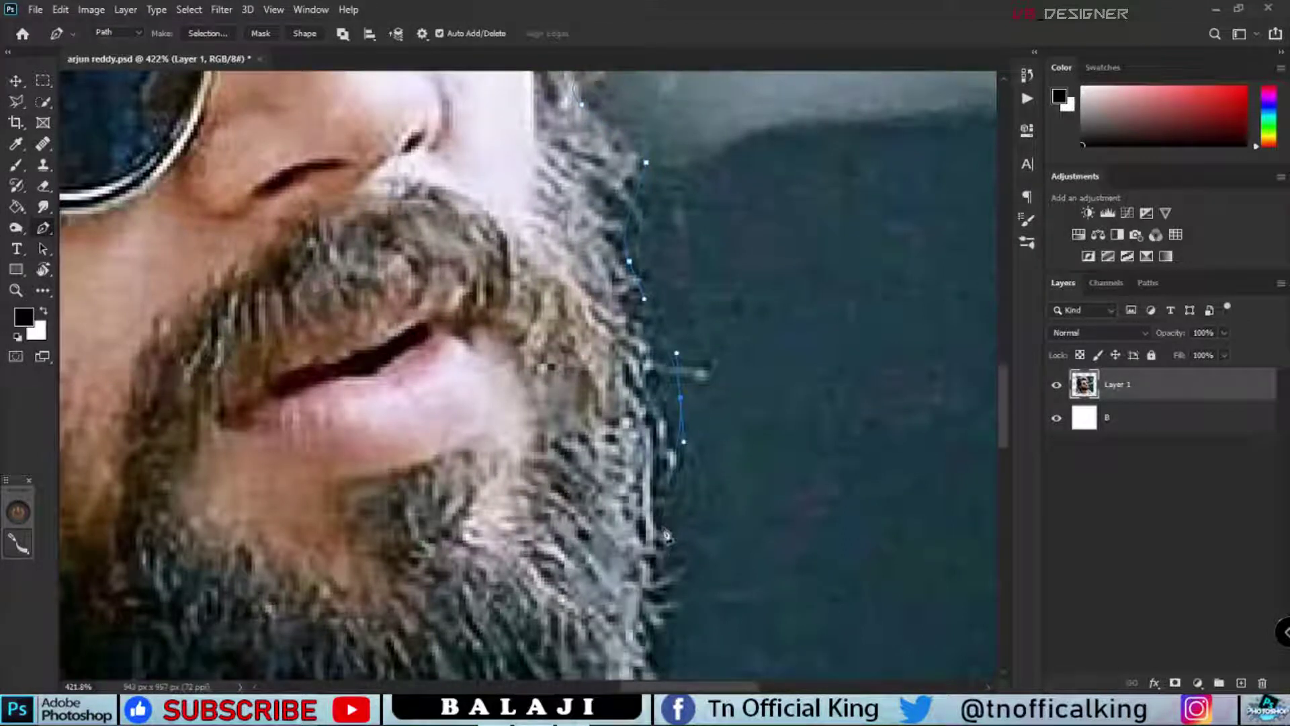
{"action": "left_click_drag", "start_coordinate": [605, 538], "coordinate": [586, 192]}
{"action": "left_click_drag", "start_coordinate": [568, 330], "coordinate": [568, 354]}
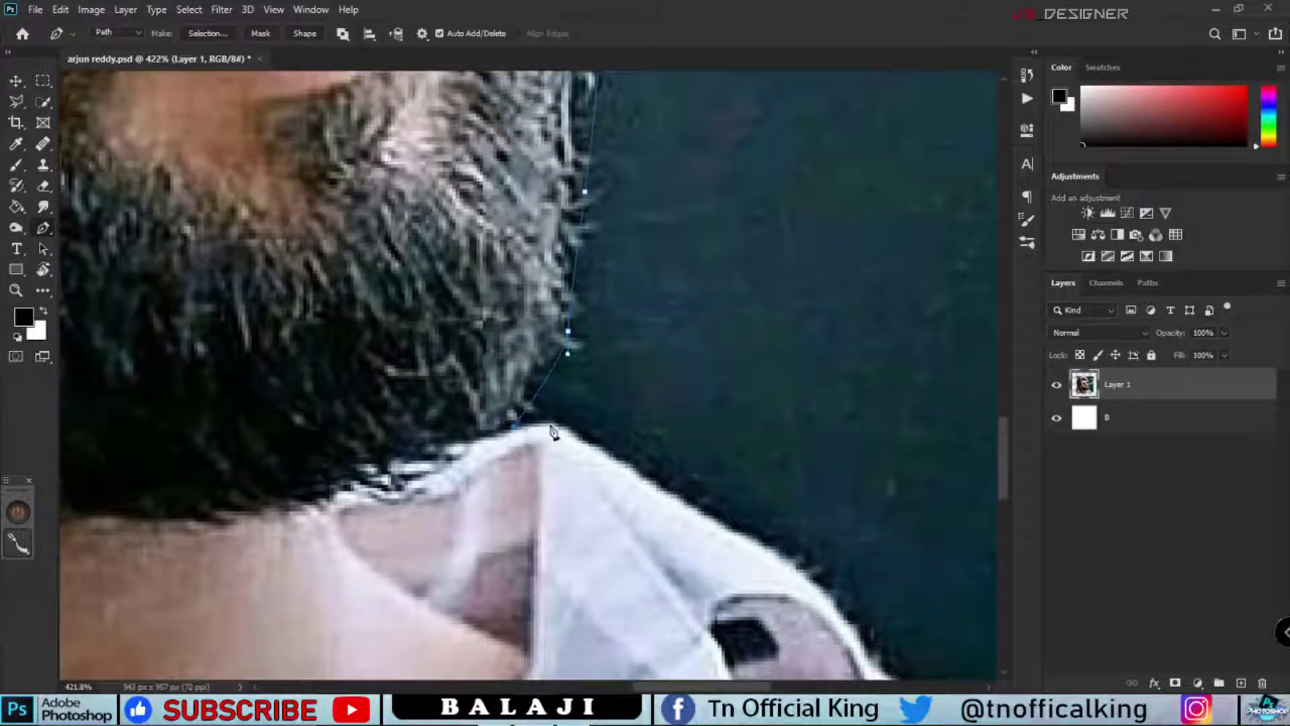
Step: Bring the outline down the collar and right shoulder, below the shirt, and close it at the start point
{"action": "mouse_move", "coordinate": [791, 558]}
{"action": "left_mouse_down"}
{"action": "mouse_move", "coordinate": [825, 559]}
{"action": "mouse_move", "coordinate": [547, 226]}
{"action": "left_mouse_up"}
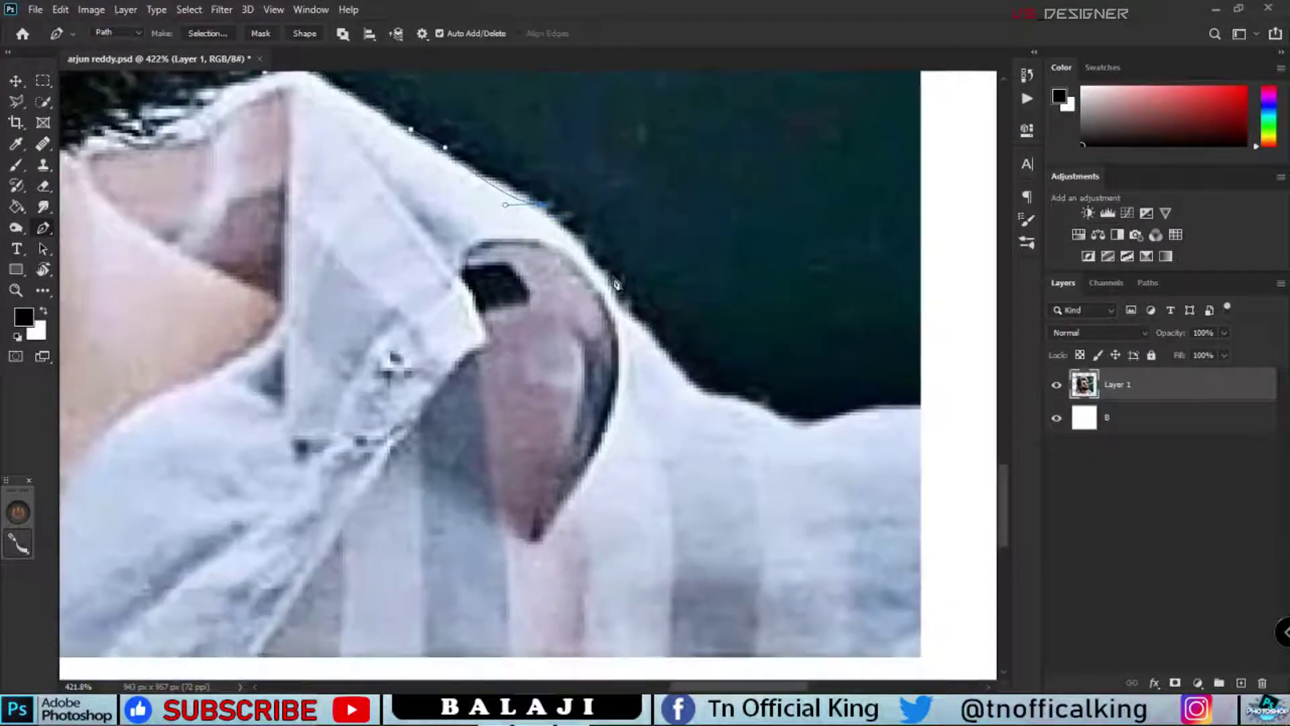
{"action": "left_click_drag", "start_coordinate": [643, 330], "coordinate": [655, 351]}
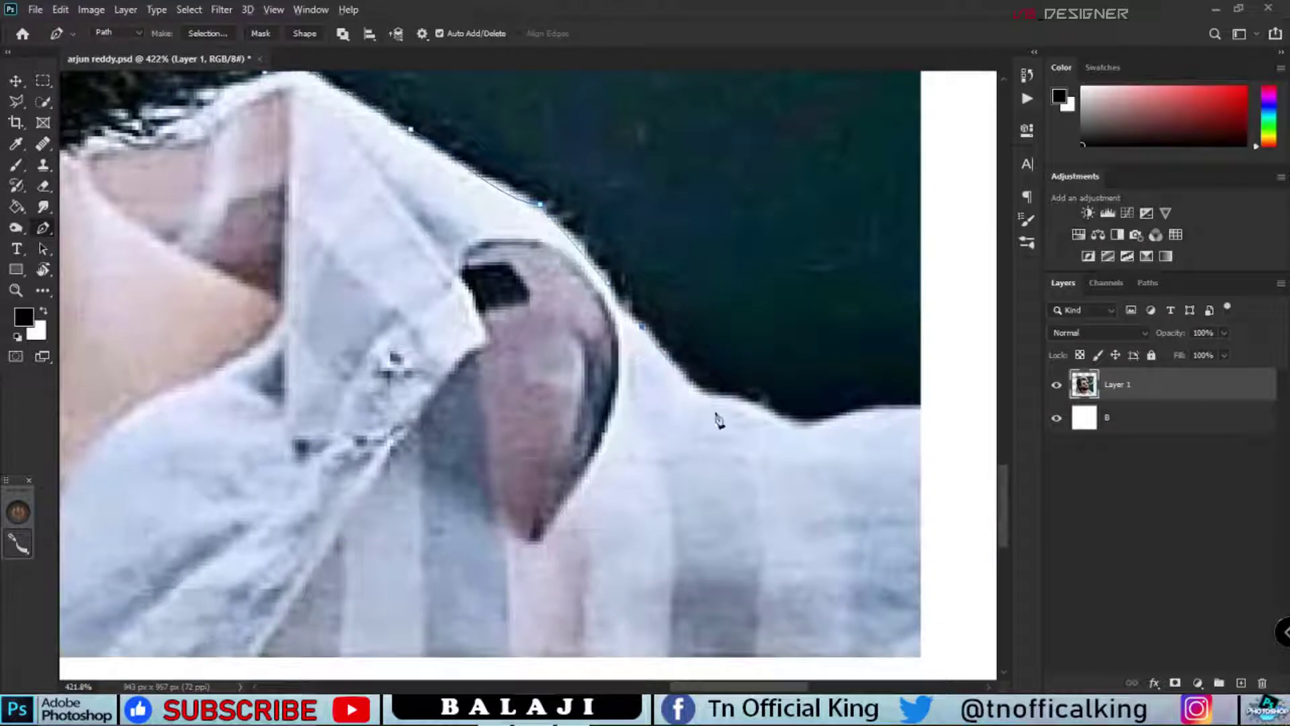
{"action": "left_click_drag", "start_coordinate": [934, 404], "coordinate": [966, 422]}
{"action": "scroll", "coordinate": [965, 422], "scroll_direction": "down", "scroll_amount": 5}
{"action": "left_click", "coordinate": [470, 375]}
{"action": "left_click", "coordinate": [517, 272]}
{"action": "scroll", "coordinate": [713, 279], "scroll_direction": "down", "scroll_amount": 3}
Step: Convert the path into a selection feathered by 1.5 pixels and open Select and Mask to refine it
{"action": "scroll", "coordinate": [712, 289], "scroll_direction": "up", "scroll_amount": 2}
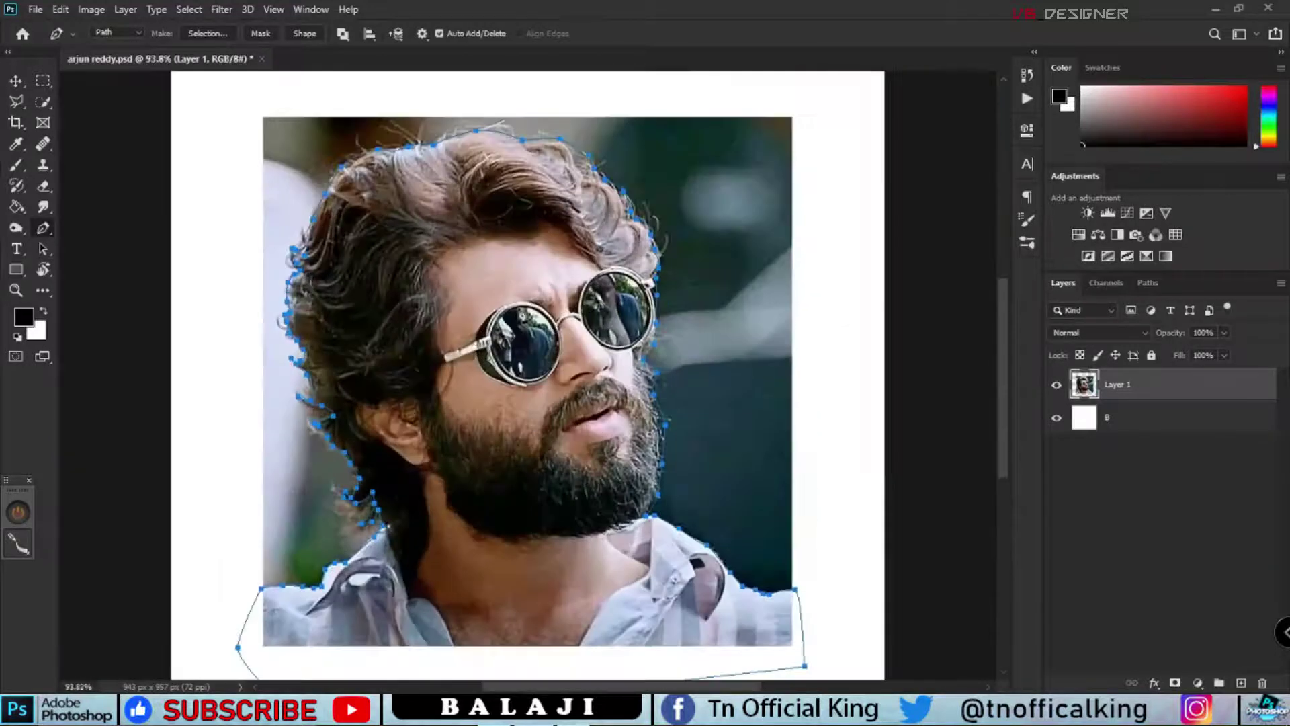
{"action": "right_click", "coordinate": [451, 267]}
{"action": "left_click", "coordinate": [523, 333]}
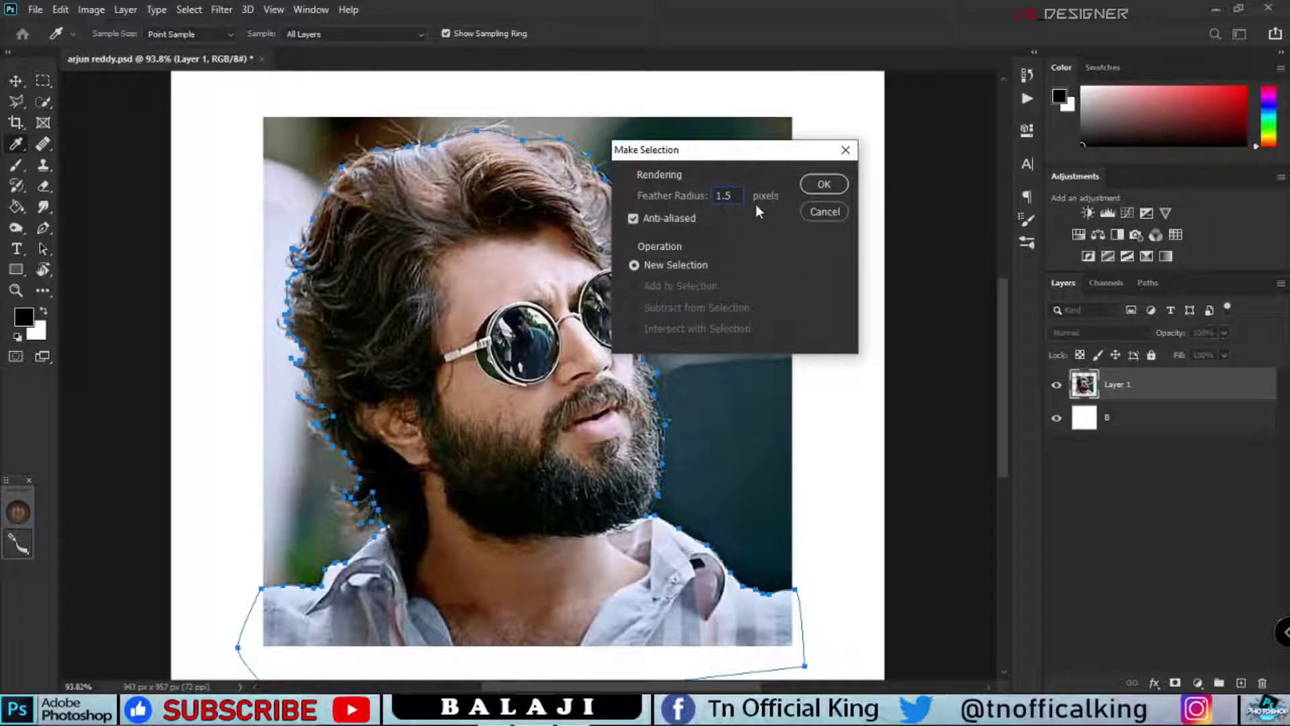
{"action": "left_click", "coordinate": [823, 186]}
{"action": "left_click", "coordinate": [189, 9]}
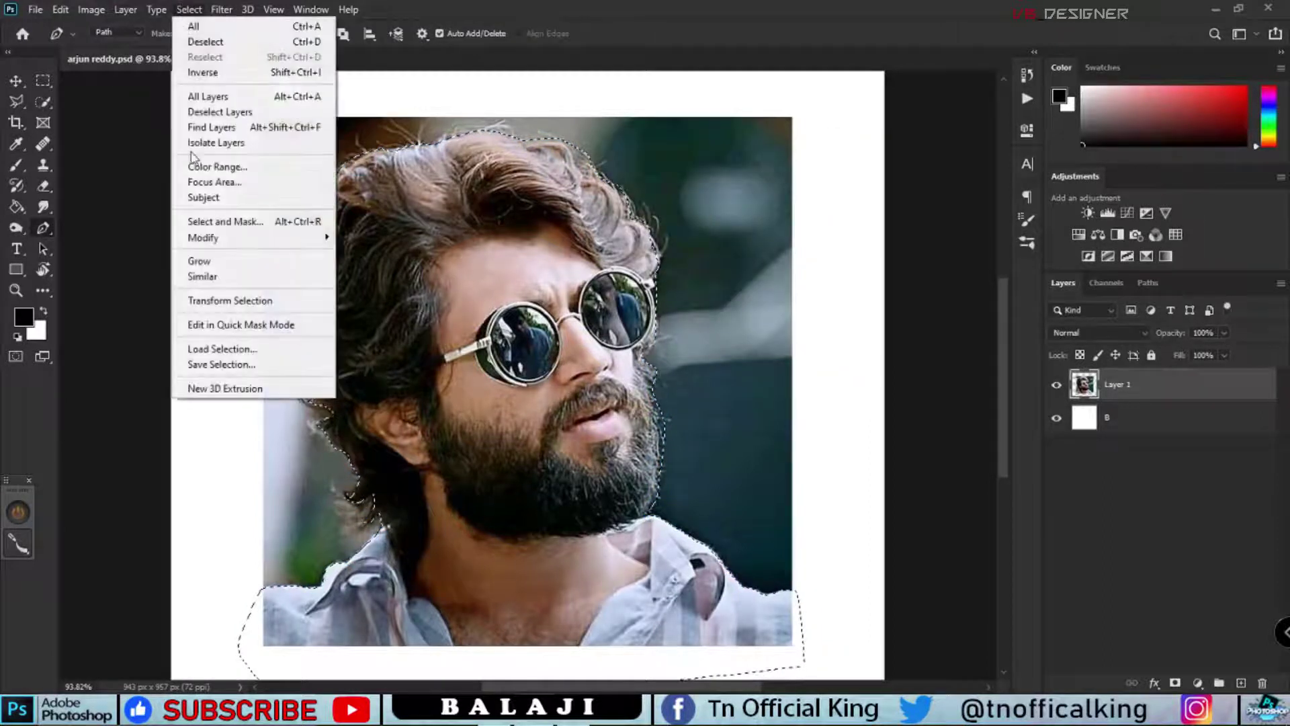
{"action": "left_click", "coordinate": [245, 222]}
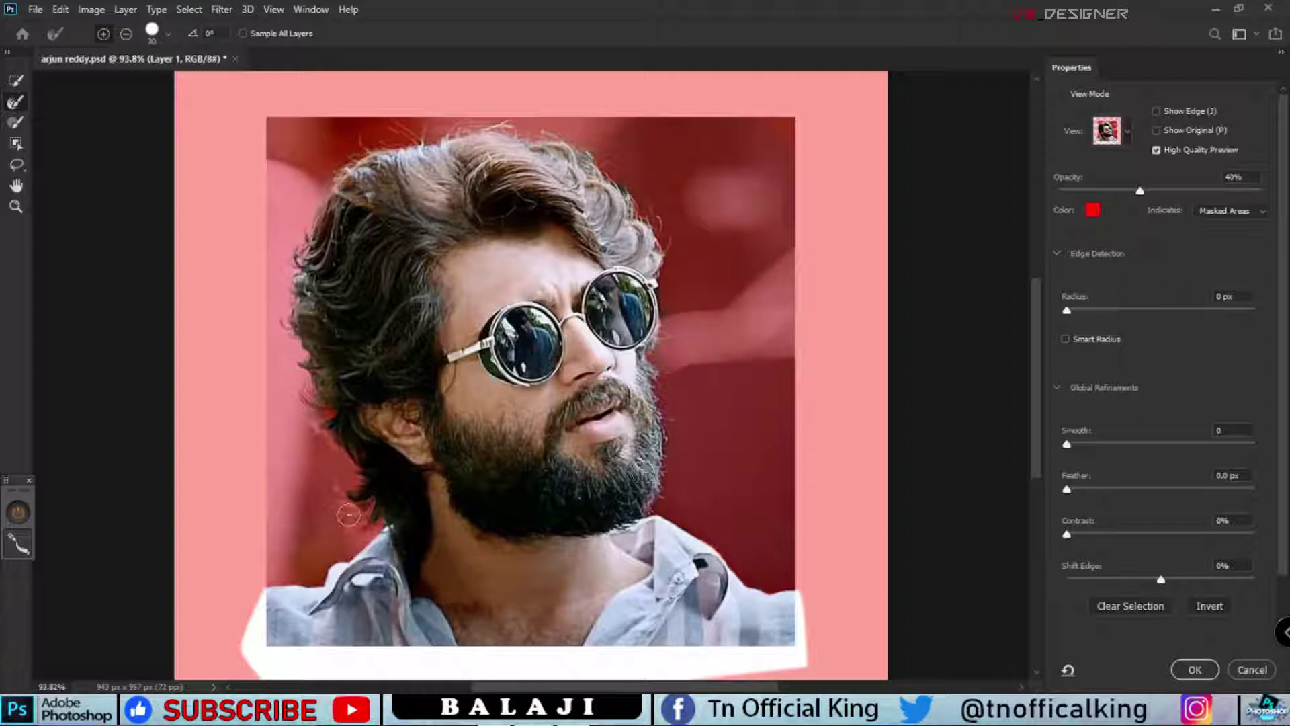
Step: Accept the refined edges, mask the layer to the man, and hide the white background
{"action": "left_click", "coordinate": [1195, 670]}
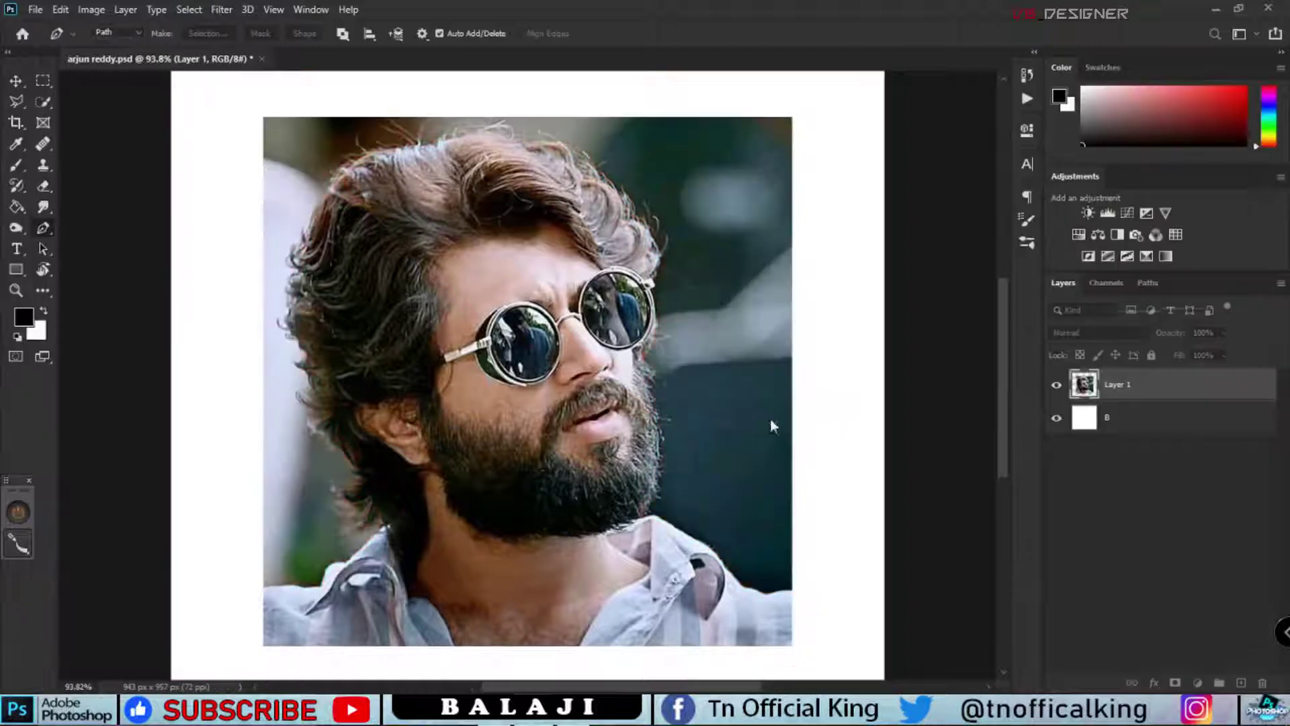
{"action": "left_click", "coordinate": [1175, 683]}
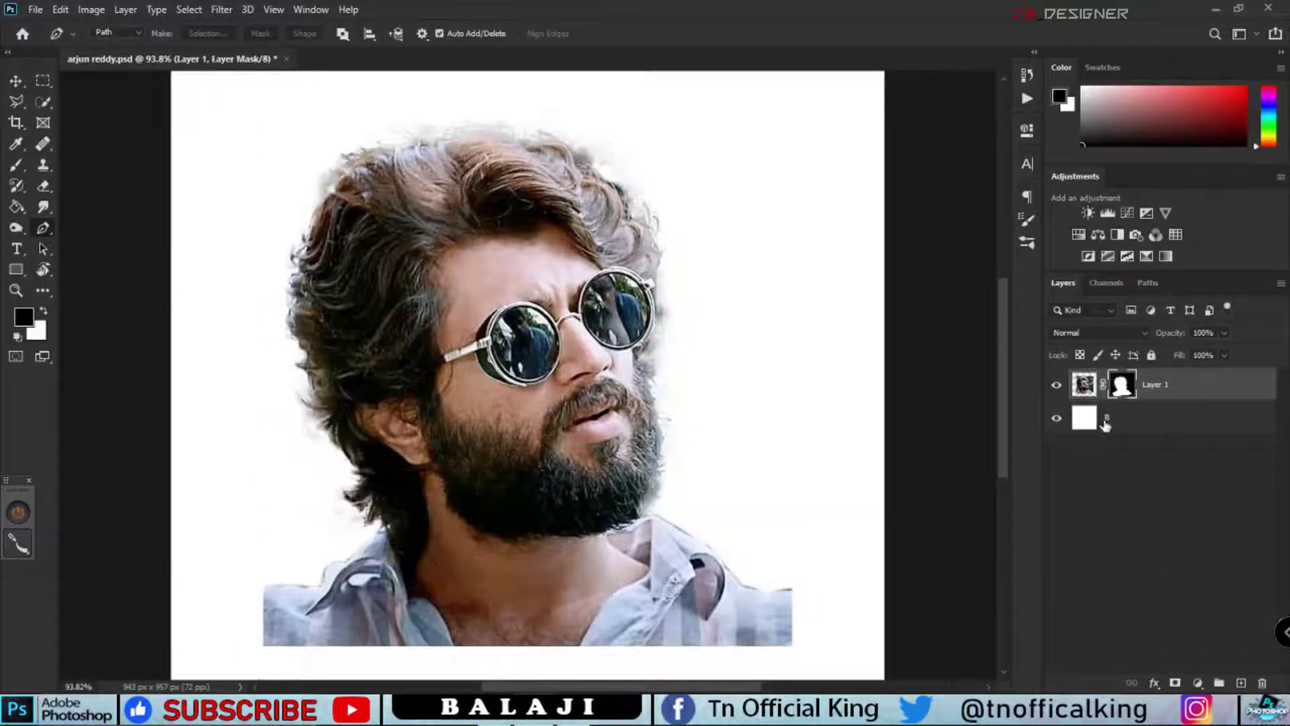
{"action": "left_click", "coordinate": [1057, 418]}
Step: Duplicate the masked layer and apply the mask to the copy, fitting the image in the window
{"action": "left_click_drag", "start_coordinate": [1149, 385], "coordinate": [1241, 683]}
{"action": "right_click", "coordinate": [1101, 392]}
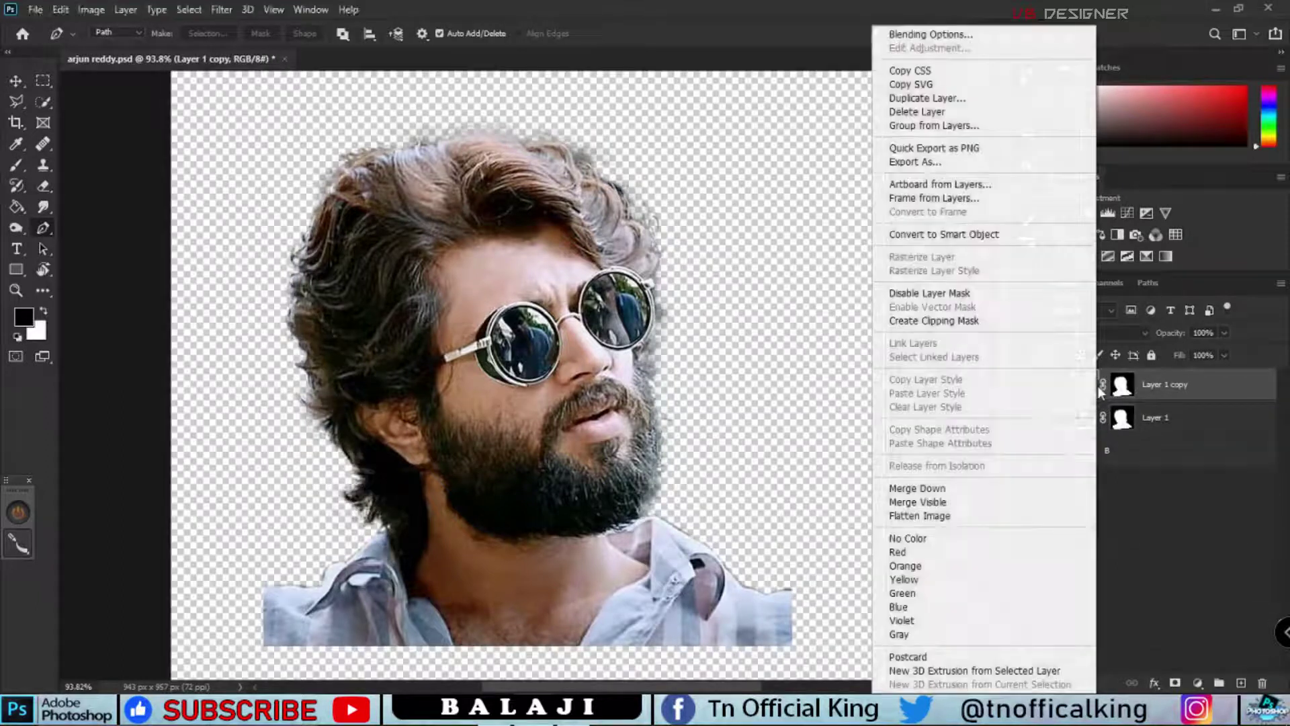
{"action": "left_click", "coordinate": [1153, 424]}
{"action": "scroll", "coordinate": [531, 279], "scroll_direction": "up", "scroll_amount": 2}
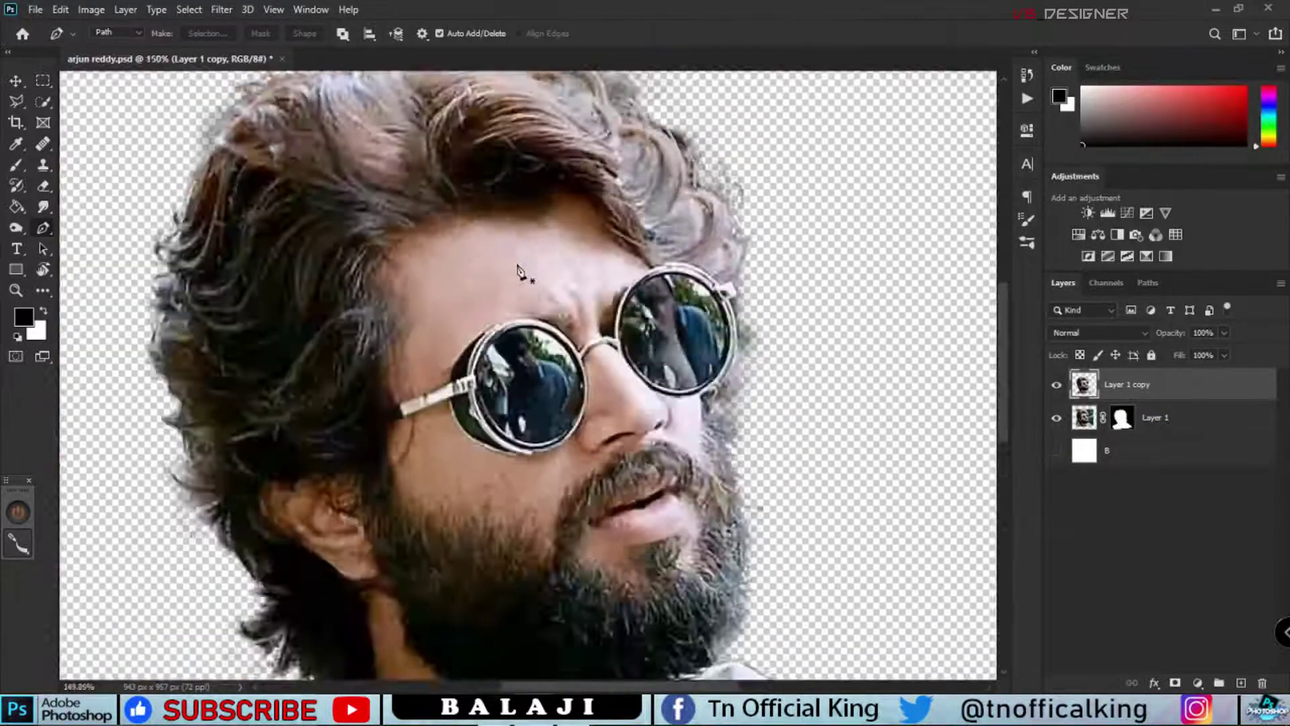
{"action": "key", "text": "ctrl+0"}
Step: Add a High Pass copy of the cut-out, set it to Overlay, and merge it down
{"action": "left_click_drag", "start_coordinate": [1129, 385], "coordinate": [1242, 683]}
{"action": "key", "text": "v"}
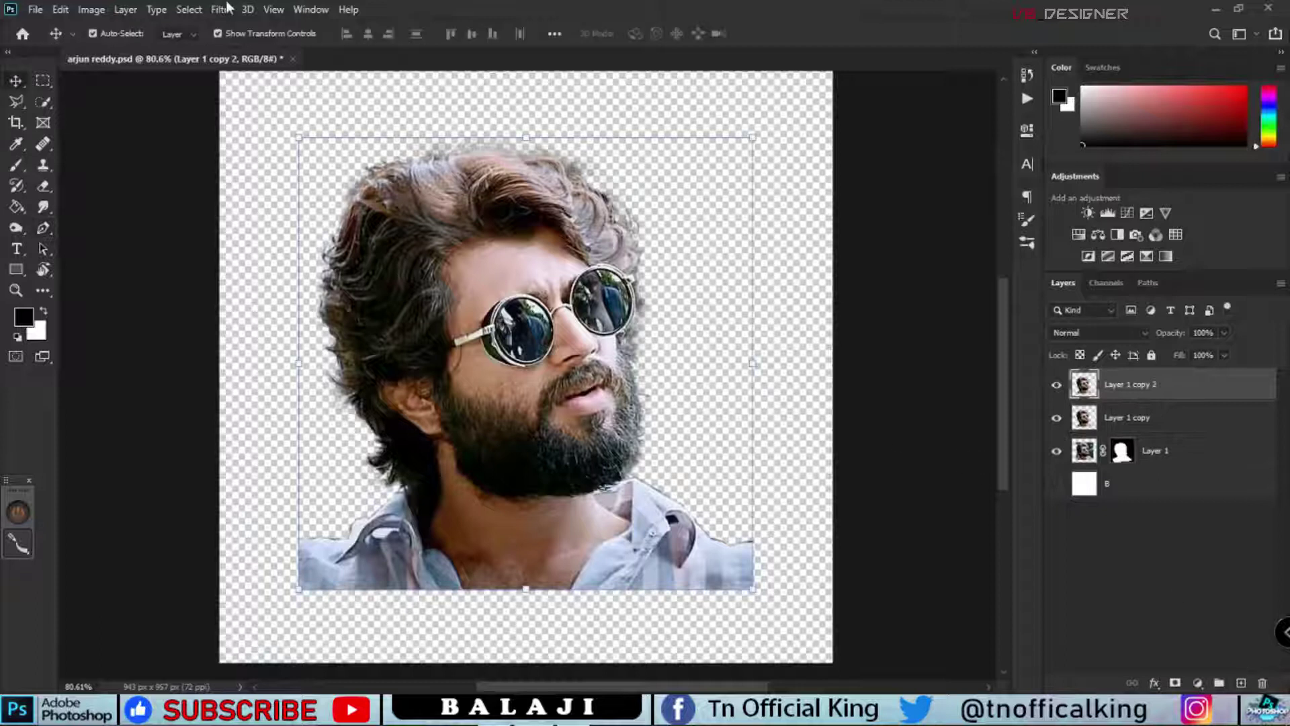
{"action": "left_click", "coordinate": [222, 9]}
{"action": "left_click", "coordinate": [443, 405]}
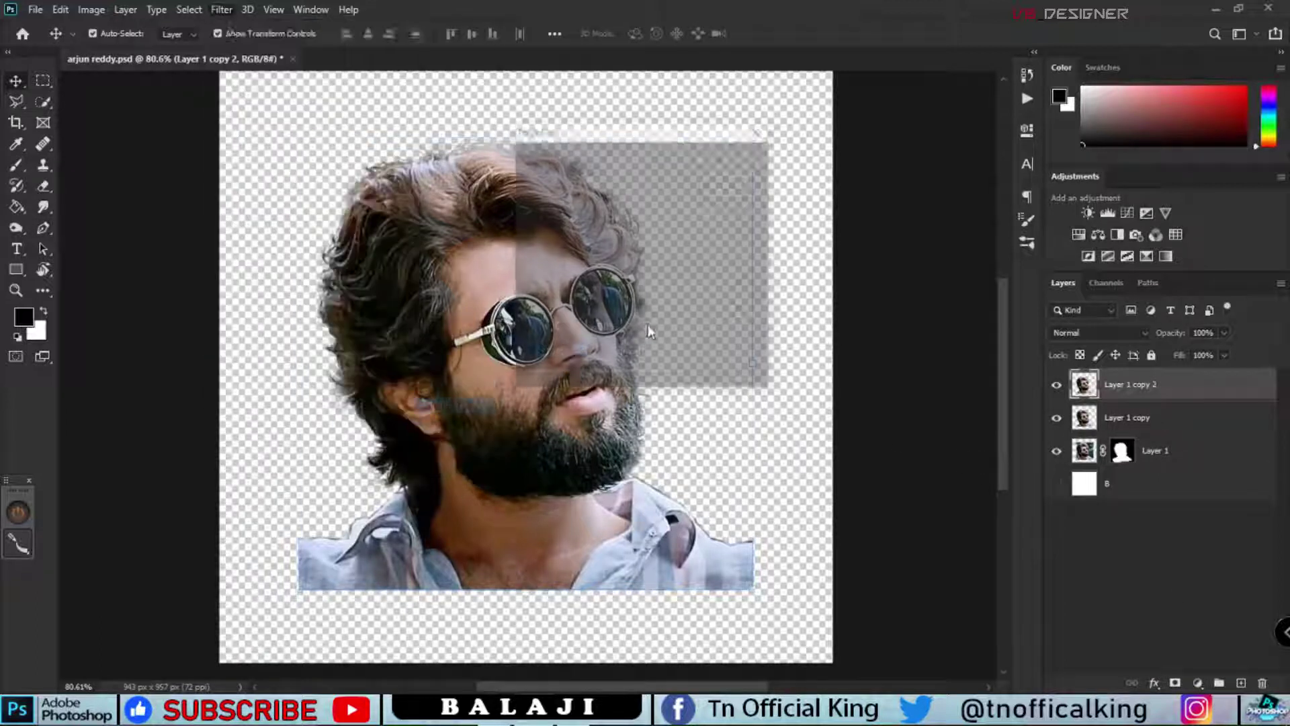
{"action": "left_click", "coordinate": [736, 161]}
{"action": "left_click", "coordinate": [1098, 333]}
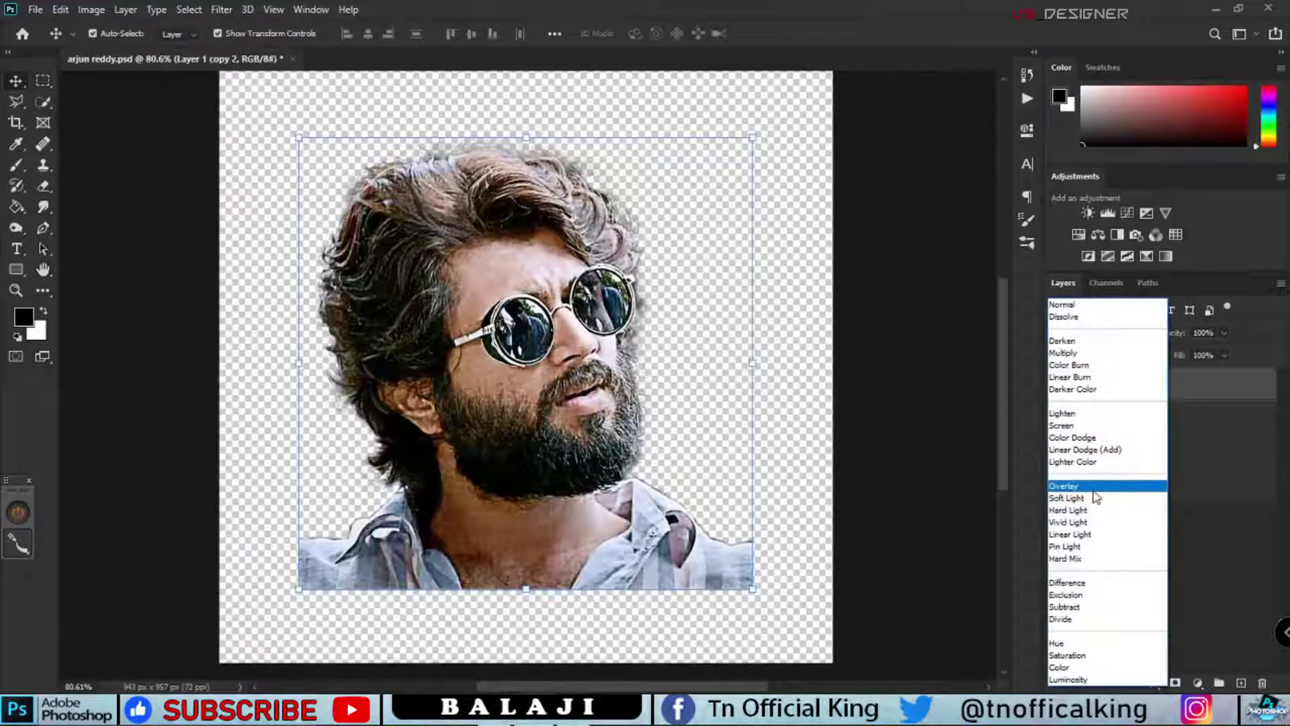
{"action": "key", "text": "Escape"}
{"action": "right_click", "coordinate": [1103, 410]}
{"action": "key", "text": "Escape"}
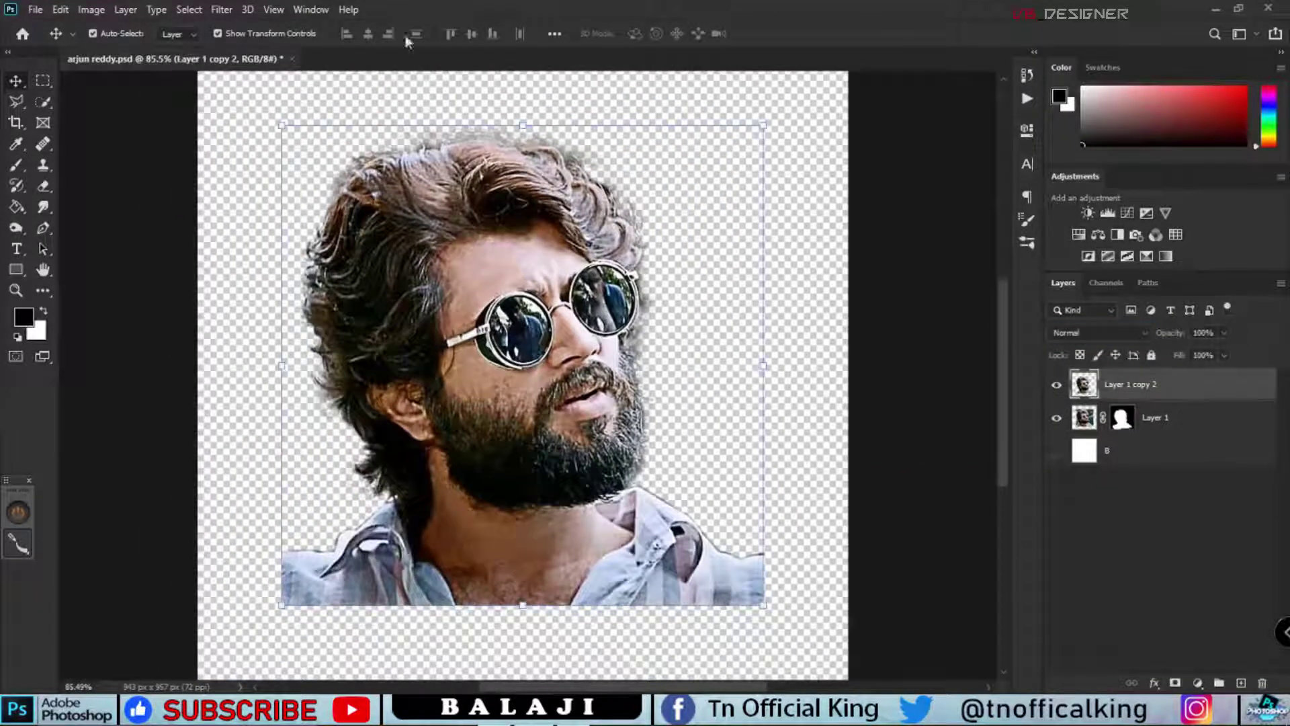
Step: Try a Brightness/Contrast increase, cancel it, and open the Camera Raw Filter instead
{"action": "left_click", "coordinate": [91, 9]}
{"action": "mouse_move", "coordinate": [116, 51]}
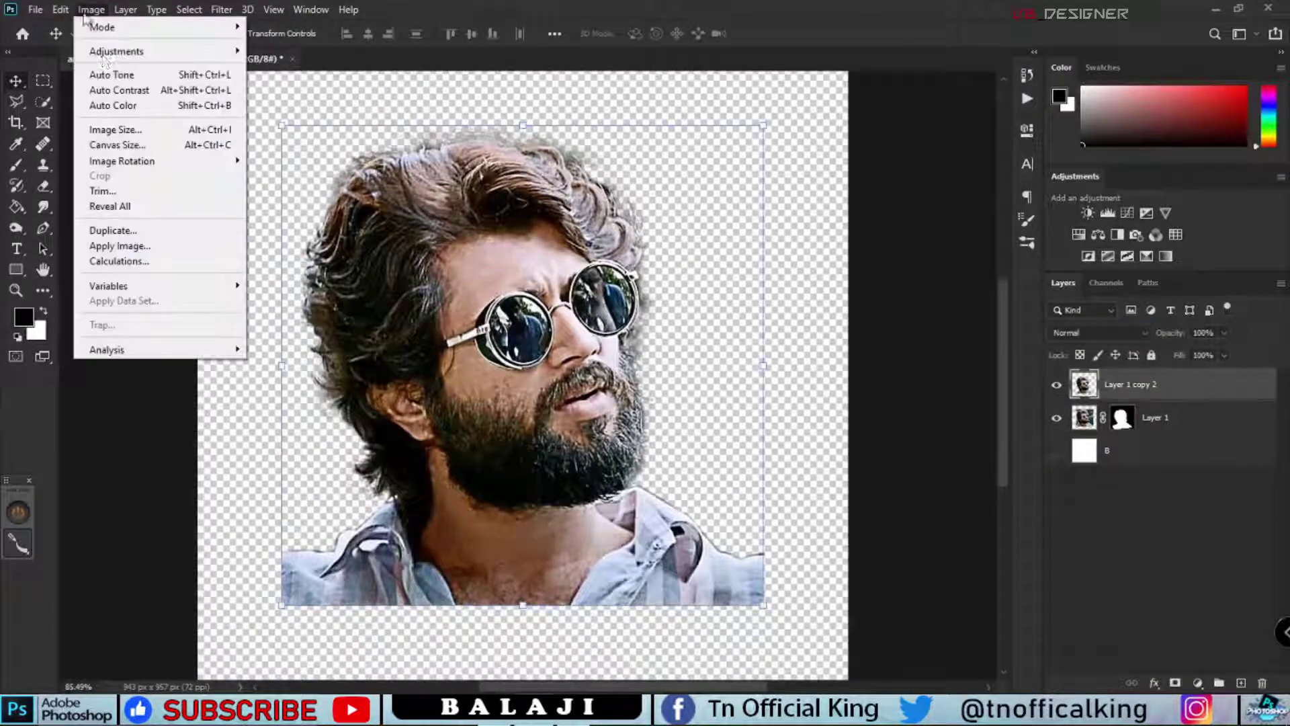
{"action": "left_click", "coordinate": [326, 51]}
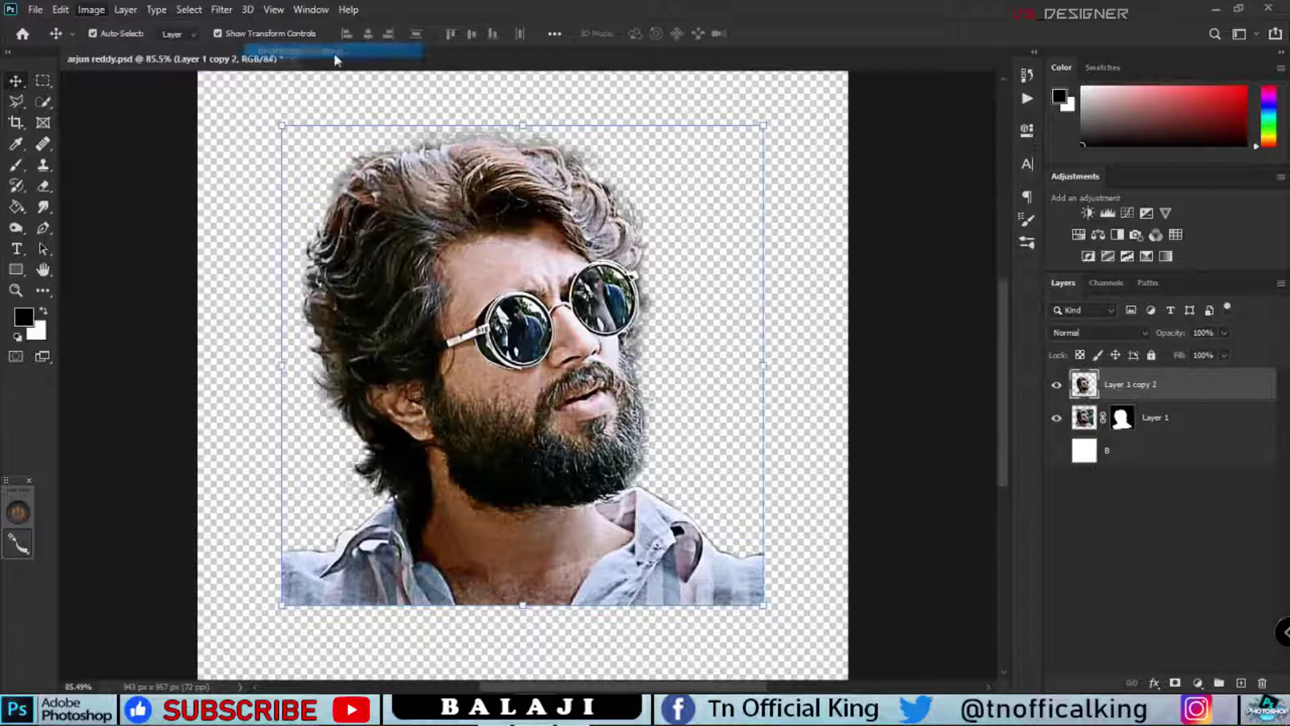
{"action": "left_click_drag", "start_coordinate": [904, 143], "coordinate": [908, 143]}
{"action": "left_click", "coordinate": [1026, 158]}
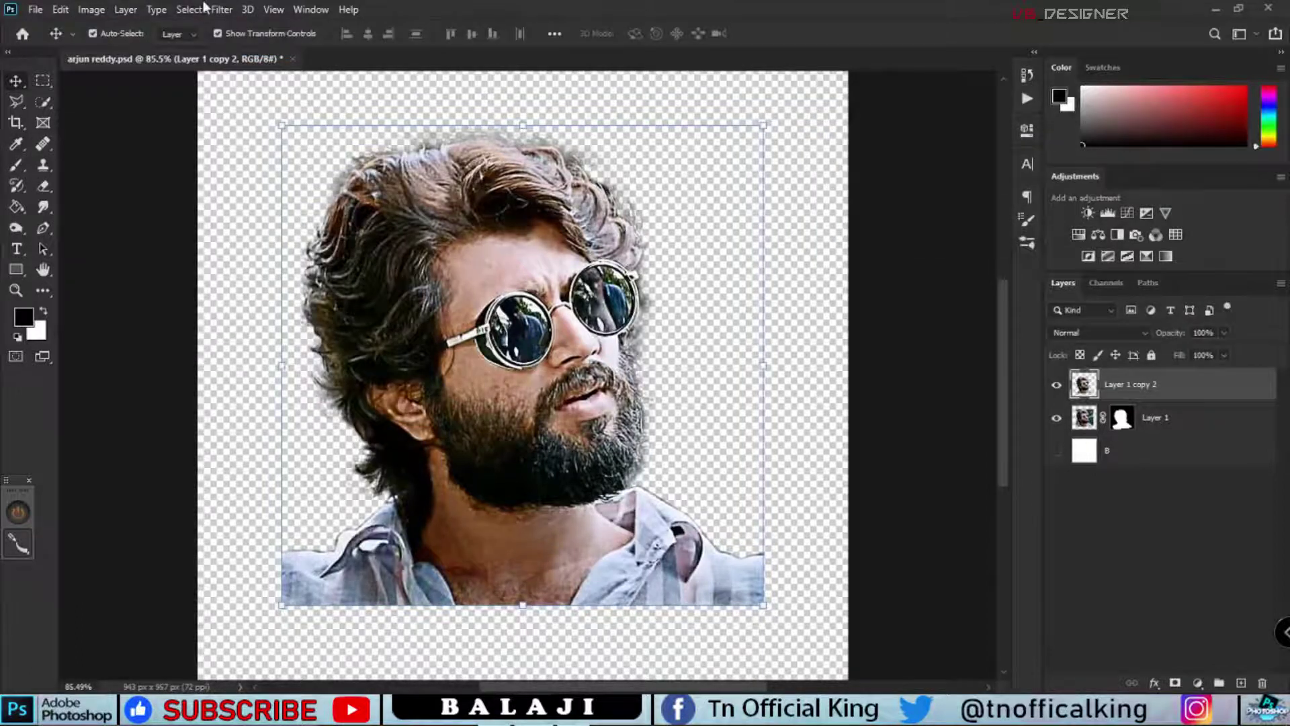
{"action": "left_click", "coordinate": [221, 9]}
{"action": "left_click", "coordinate": [309, 109]}
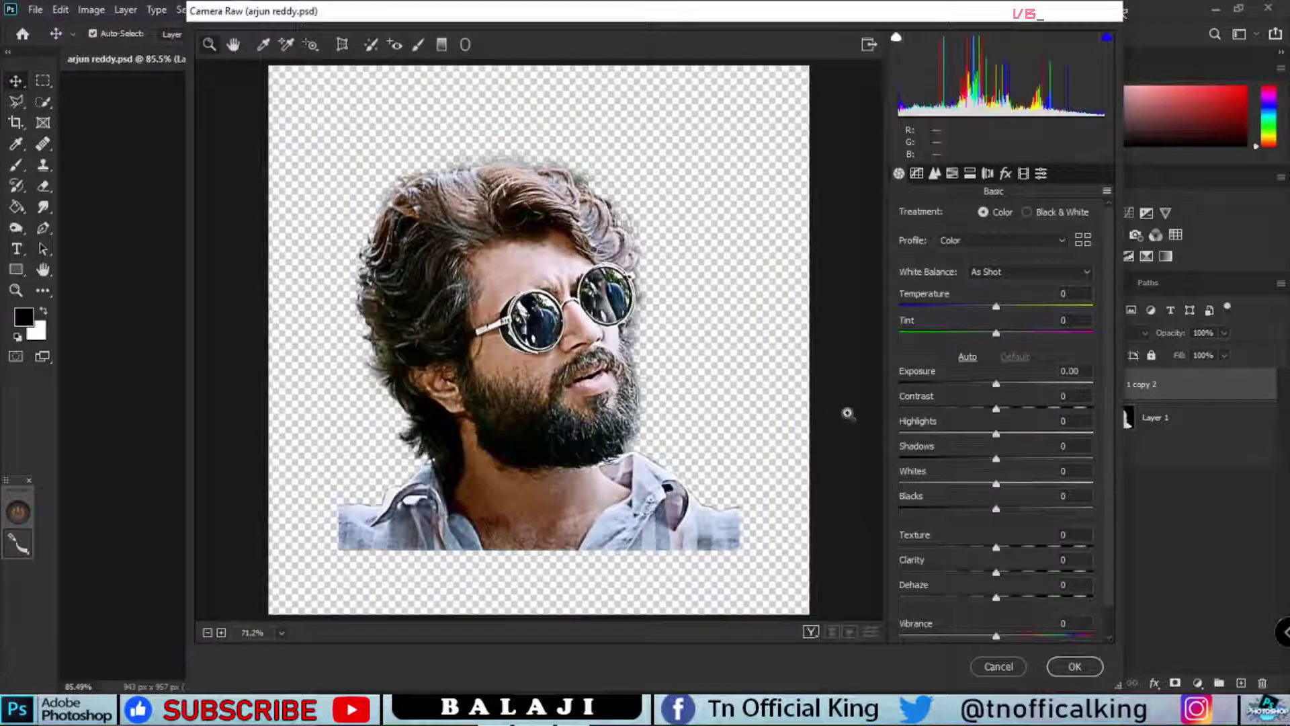
Step: Apply Camera Raw: Exposure +0.15, Contrast +5, Shadows +17, Whites +9, Blacks -6, Vibrance +13, more Saturation
{"action": "mouse_move", "coordinate": [1008, 411]}
{"action": "left_mouse_down"}
{"action": "mouse_move", "coordinate": [999, 389]}
{"action": "mouse_move", "coordinate": [985, 433]}
{"action": "mouse_move", "coordinate": [1014, 430]}
{"action": "left_mouse_up"}
{"action": "scroll", "coordinate": [999, 389], "scroll_direction": "down", "scroll_amount": 1}
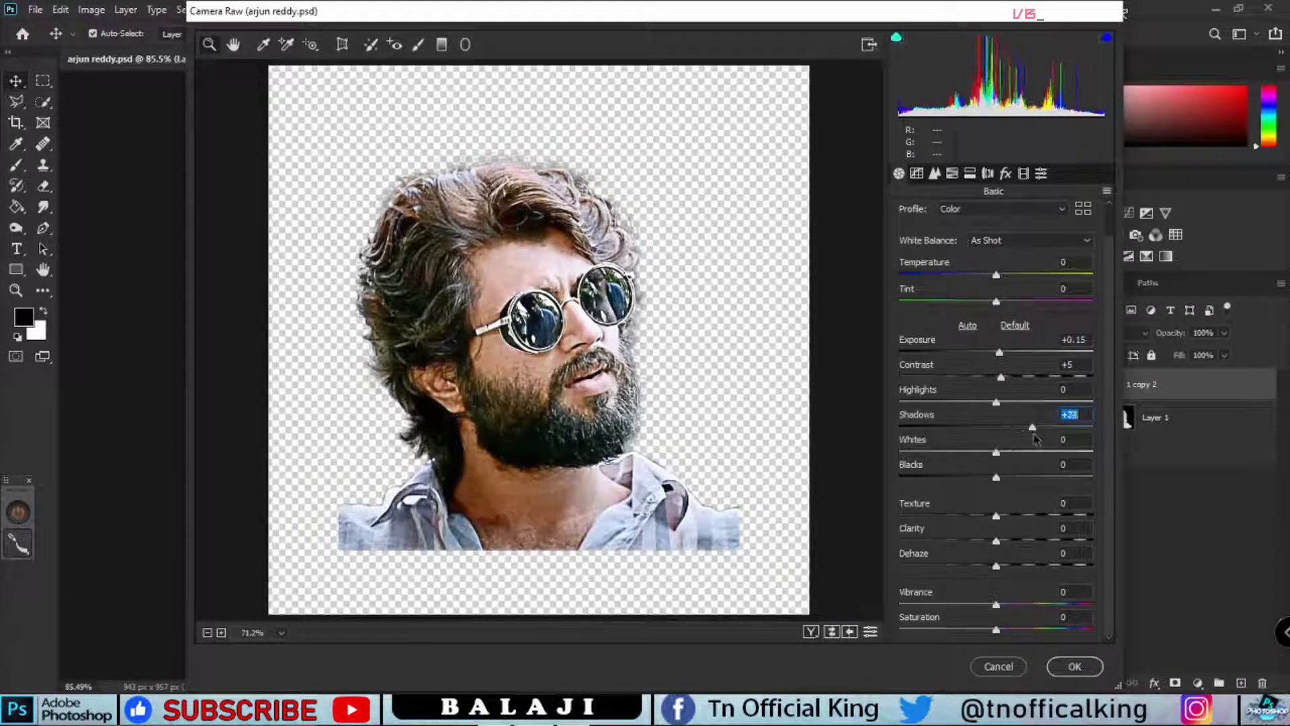
{"action": "left_click", "coordinate": [917, 174]}
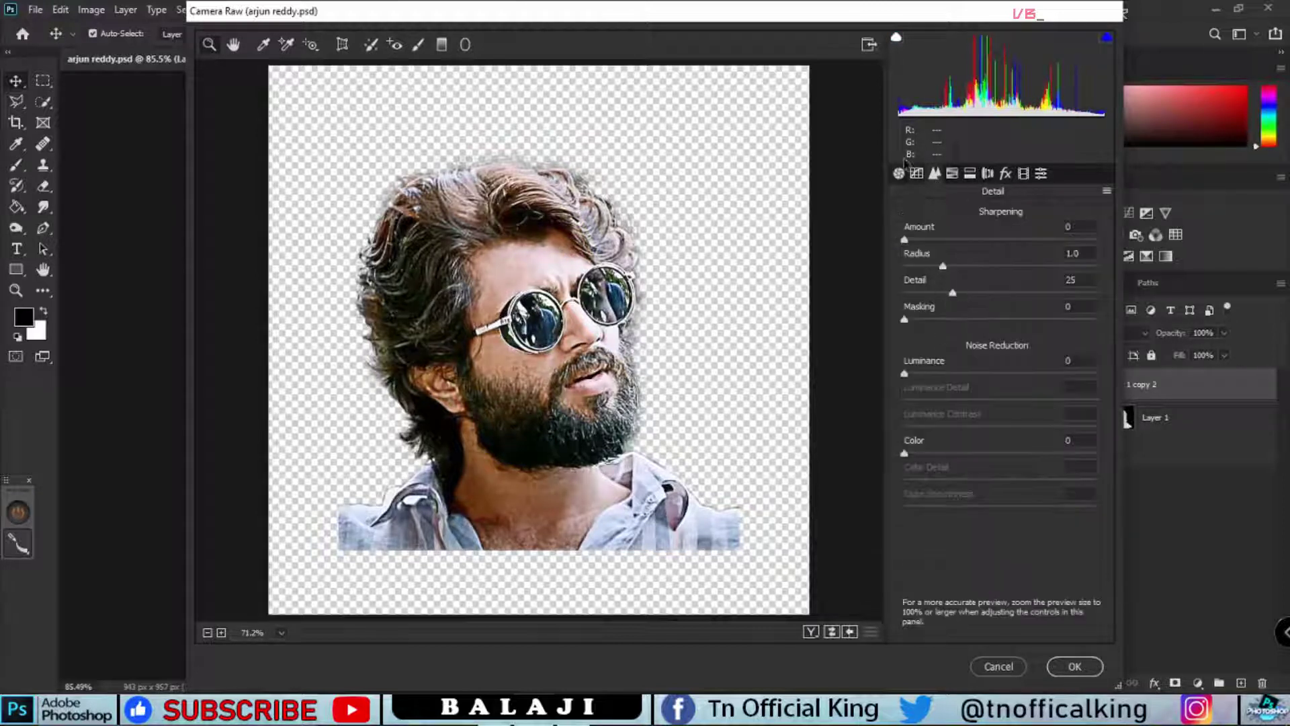
{"action": "left_click", "coordinate": [917, 174]}
{"action": "left_click", "coordinate": [917, 173]}
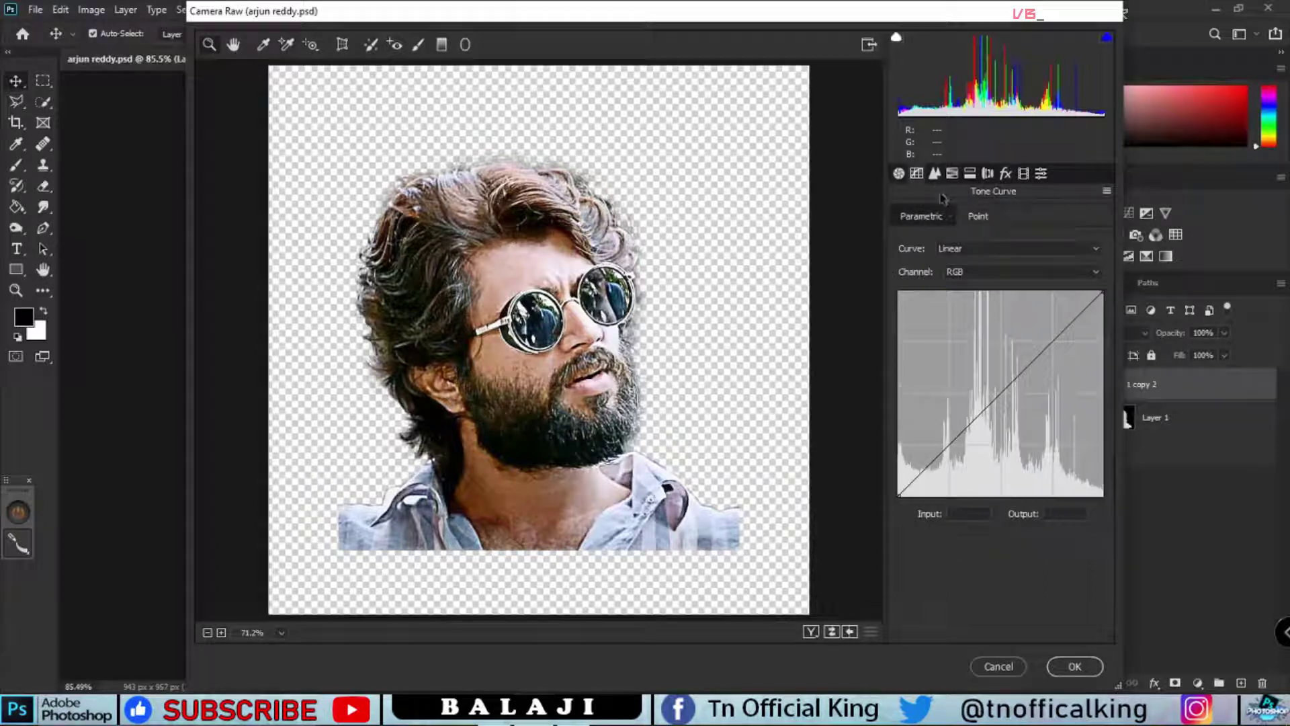
{"action": "left_click", "coordinate": [898, 174]}
{"action": "left_click_drag", "start_coordinate": [998, 541], "coordinate": [995, 538]}
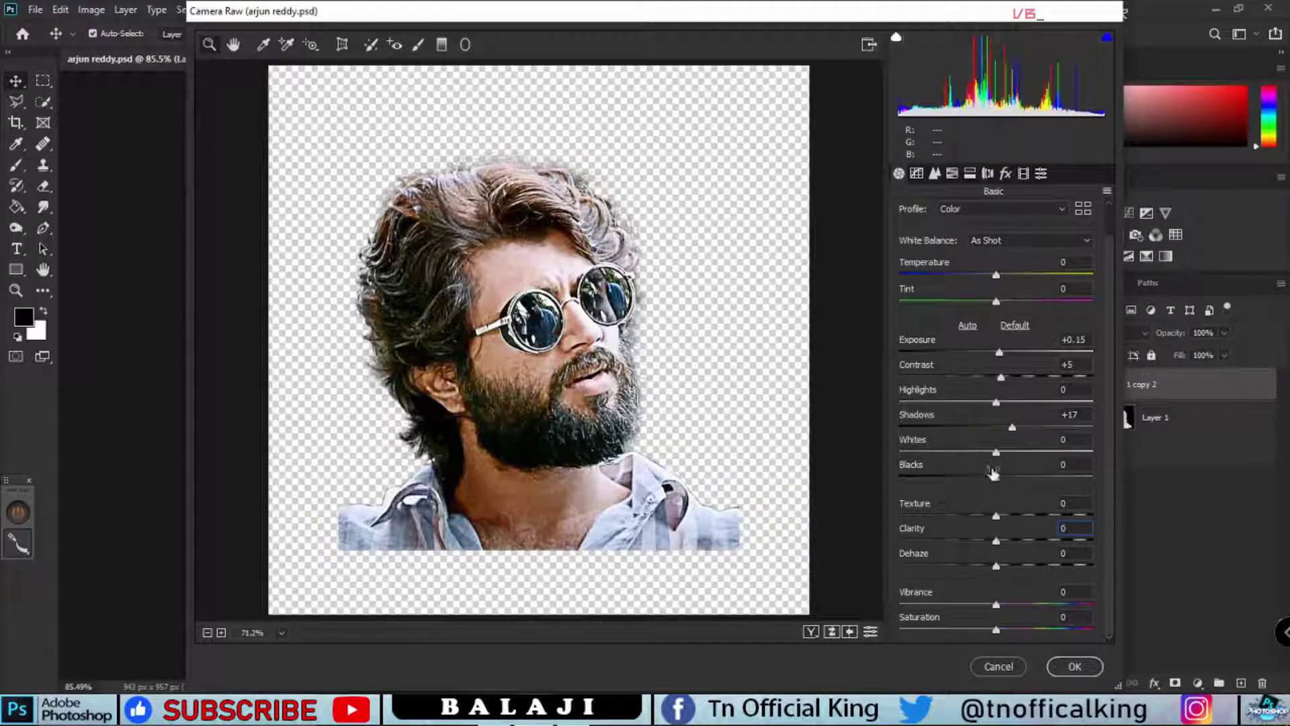
{"action": "left_click_drag", "start_coordinate": [994, 478], "coordinate": [1007, 450]}
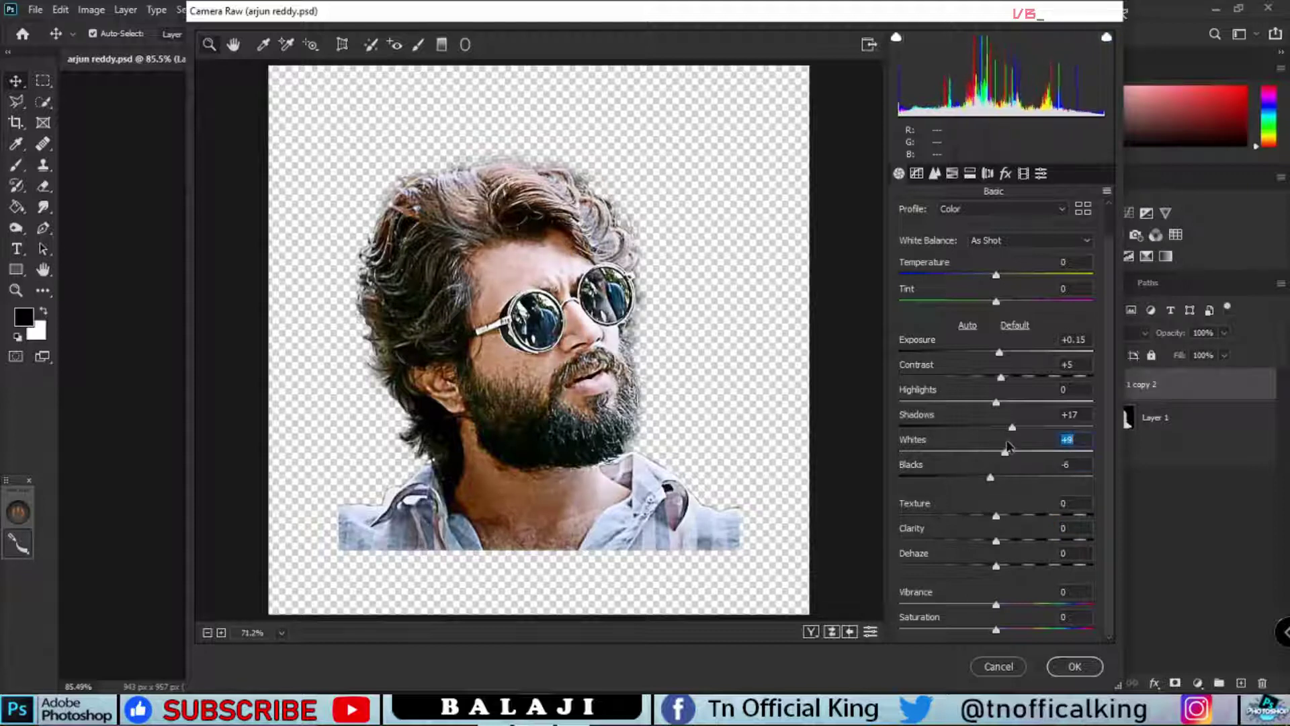
{"action": "mouse_move", "coordinate": [1052, 603]}
{"action": "left_mouse_down"}
{"action": "mouse_move", "coordinate": [1015, 600]}
{"action": "mouse_move", "coordinate": [1013, 630]}
{"action": "mouse_move", "coordinate": [1028, 628]}
{"action": "left_mouse_up"}
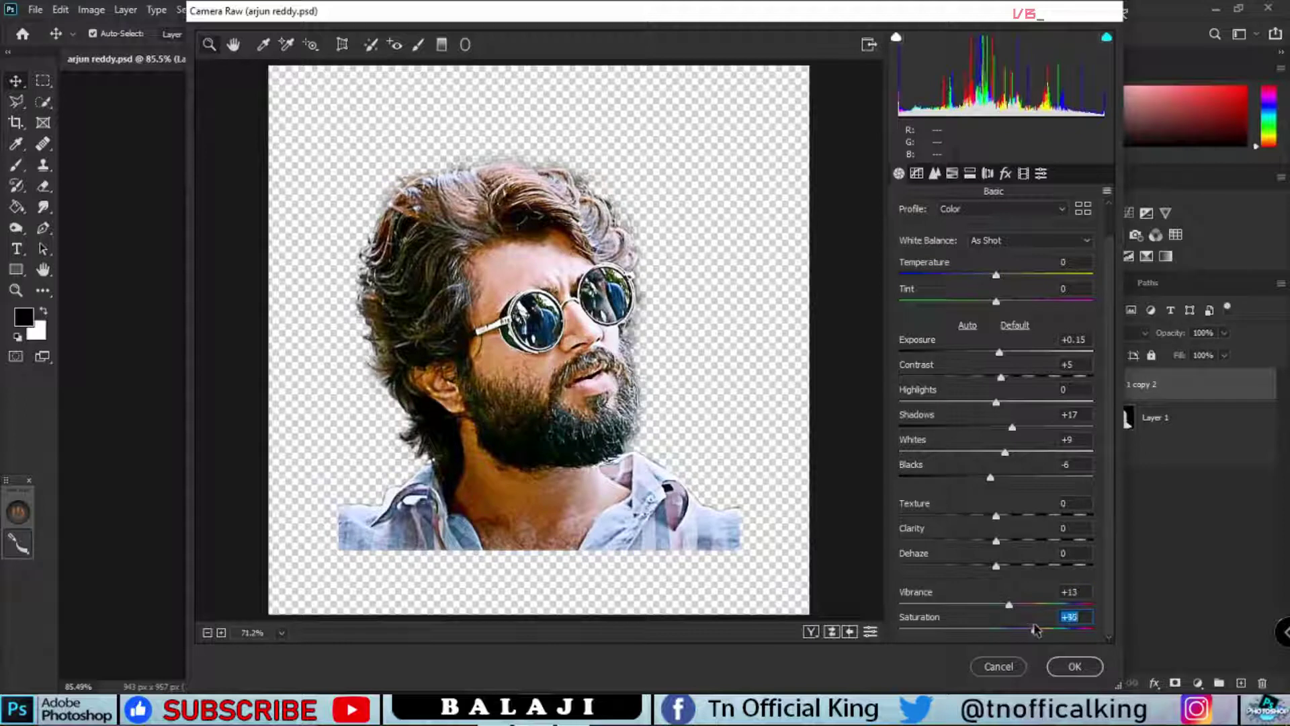
{"action": "left_click", "coordinate": [1075, 666]}
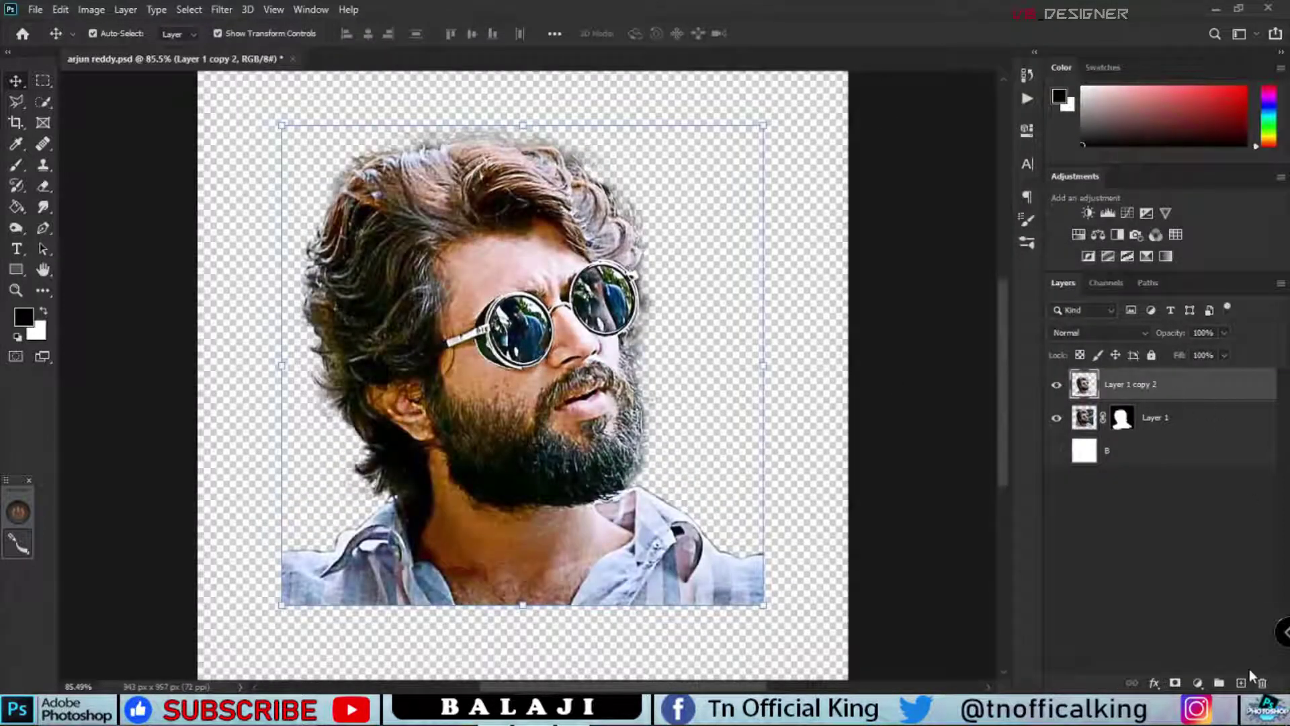
Step: Create a new layer named Clr, load the portrait's outline as a selection, and pick a smaller brush
{"action": "left_click", "coordinate": [1241, 683]}
{"action": "key", "text": "Return"}
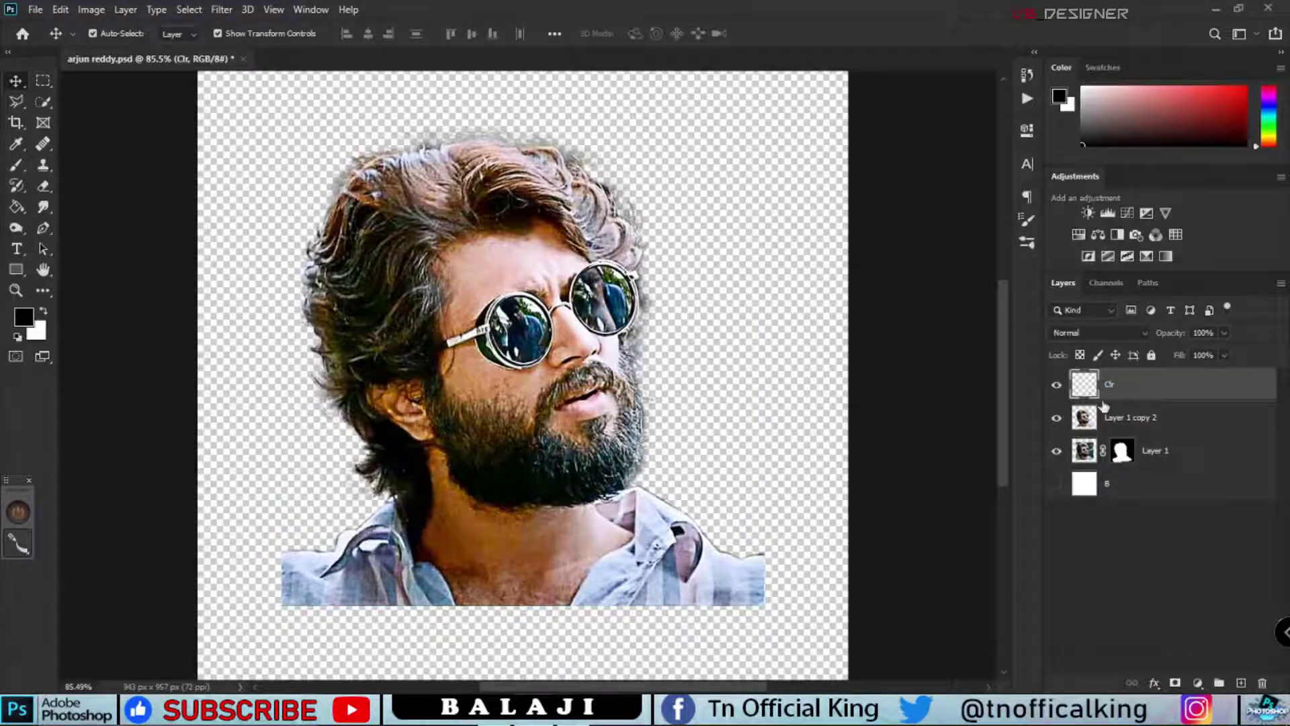
{"action": "left_click", "coordinate": [1084, 425], "text": "ctrl"}
{"action": "key", "text": "b"}
{"action": "right_click", "coordinate": [120, 230]}
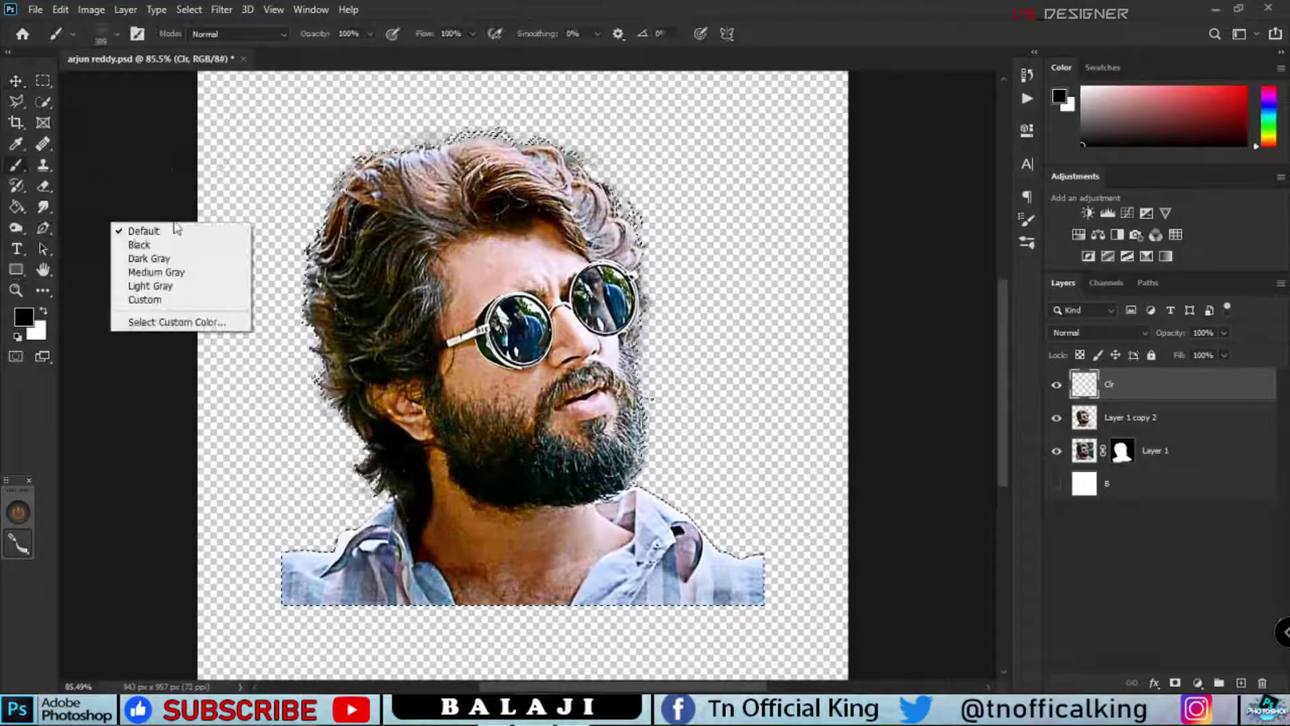
{"action": "right_click", "coordinate": [400, 171]}
{"action": "key", "text": "Escape"}
{"action": "key", "text": "bracketleft"}
{"action": "key", "text": "bracketleft"}
{"action": "key", "text": "bracketleft"}
{"action": "key", "text": "bracketright"}
{"action": "key", "text": "bracketleft"}
{"action": "key", "text": "bracketleft"}
Step: Set the Clr layer to Color blend mode with a warm brown colour and 28% brush opacity
{"action": "left_click", "coordinate": [1187, 109]}
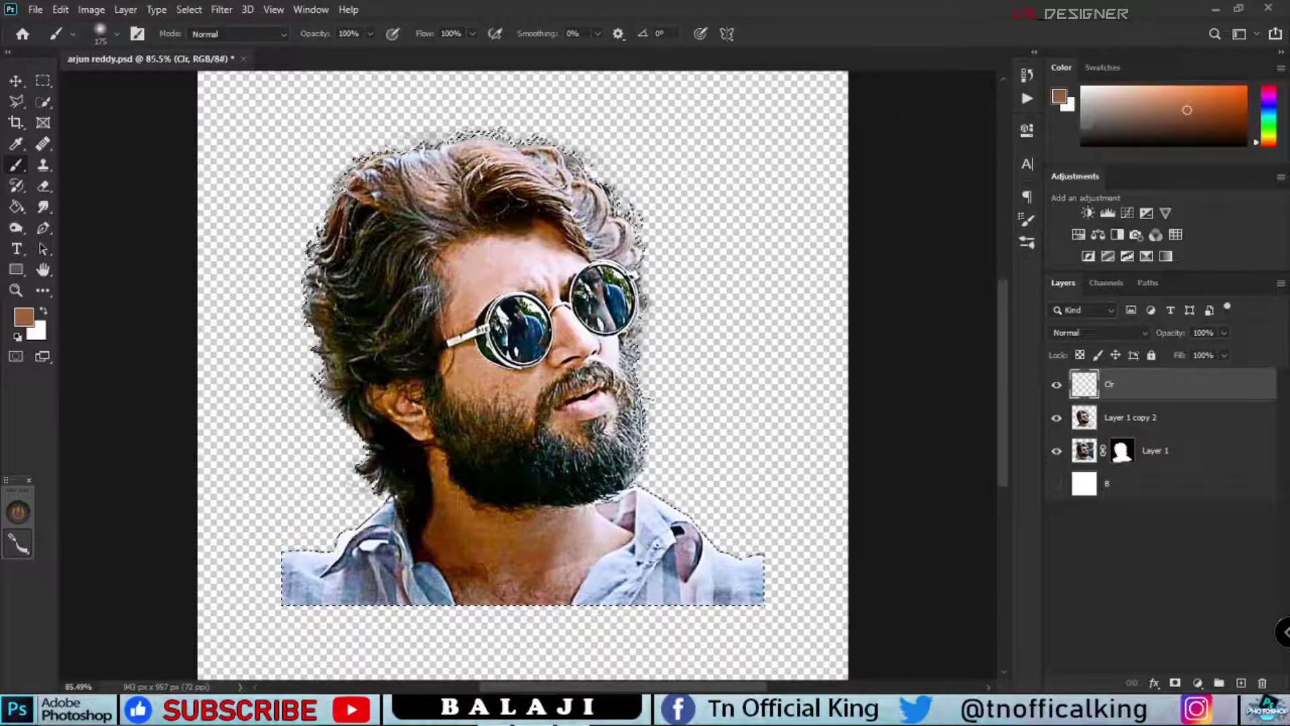
{"action": "left_click", "coordinate": [1099, 333]}
{"action": "left_click", "coordinate": [1062, 668]}
{"action": "left_click_drag", "start_coordinate": [317, 52], "coordinate": [324, 52]}
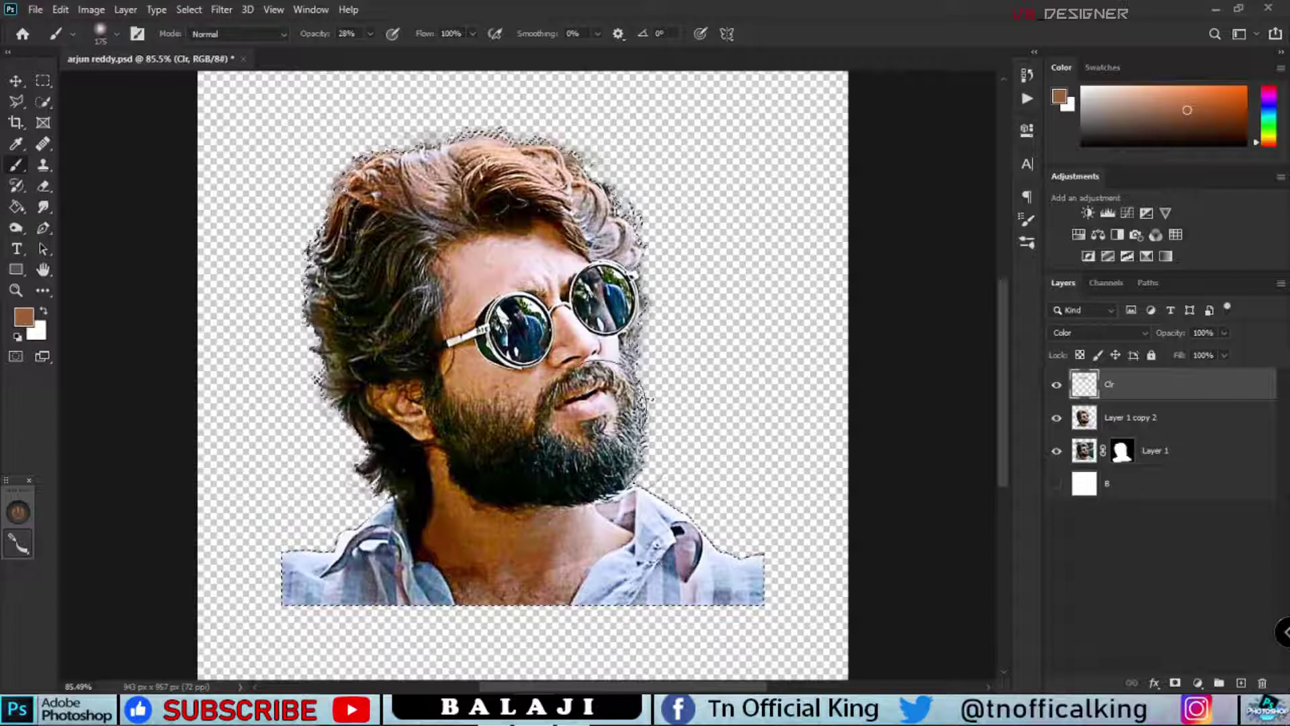
Step: Settle on an orange painting colour with a smaller brush at 10% opacity
{"action": "left_click_drag", "start_coordinate": [1266, 102], "coordinate": [1270, 100]}
{"action": "left_click", "coordinate": [1196, 98]}
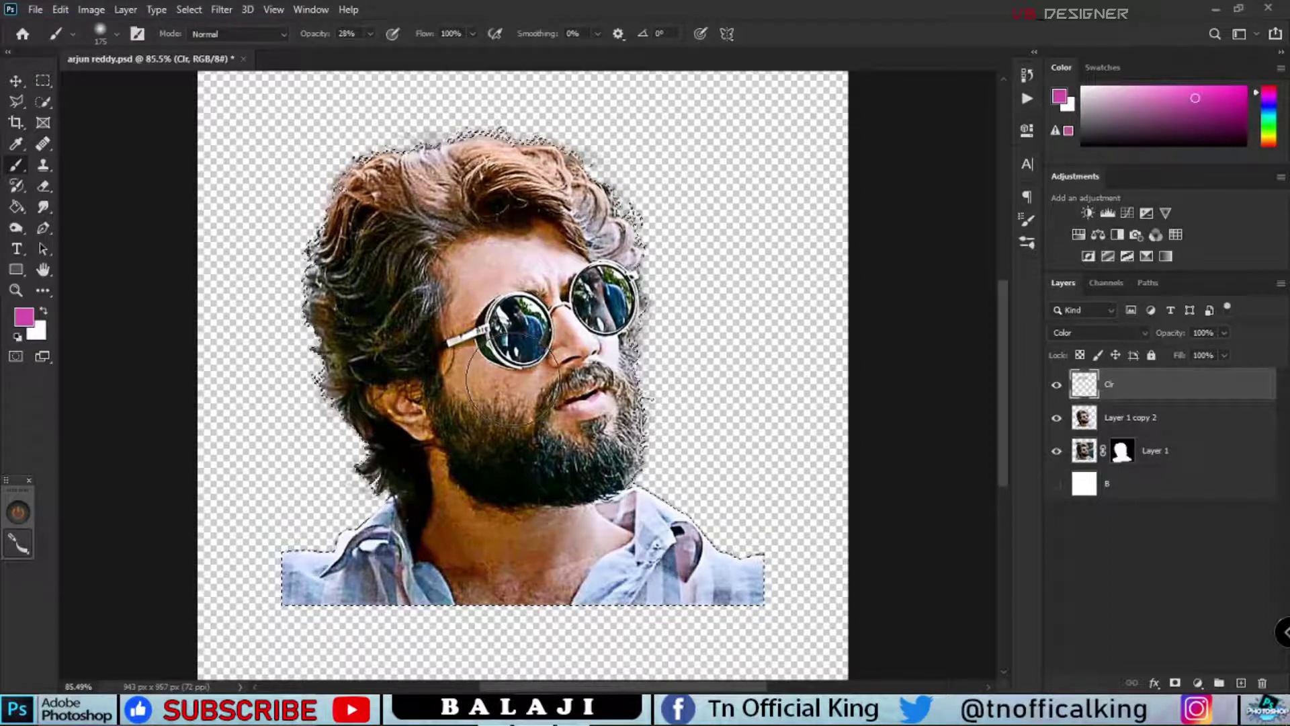
{"action": "left_click", "coordinate": [1242, 90]}
{"action": "left_click_drag", "start_coordinate": [1270, 94], "coordinate": [1270, 87]}
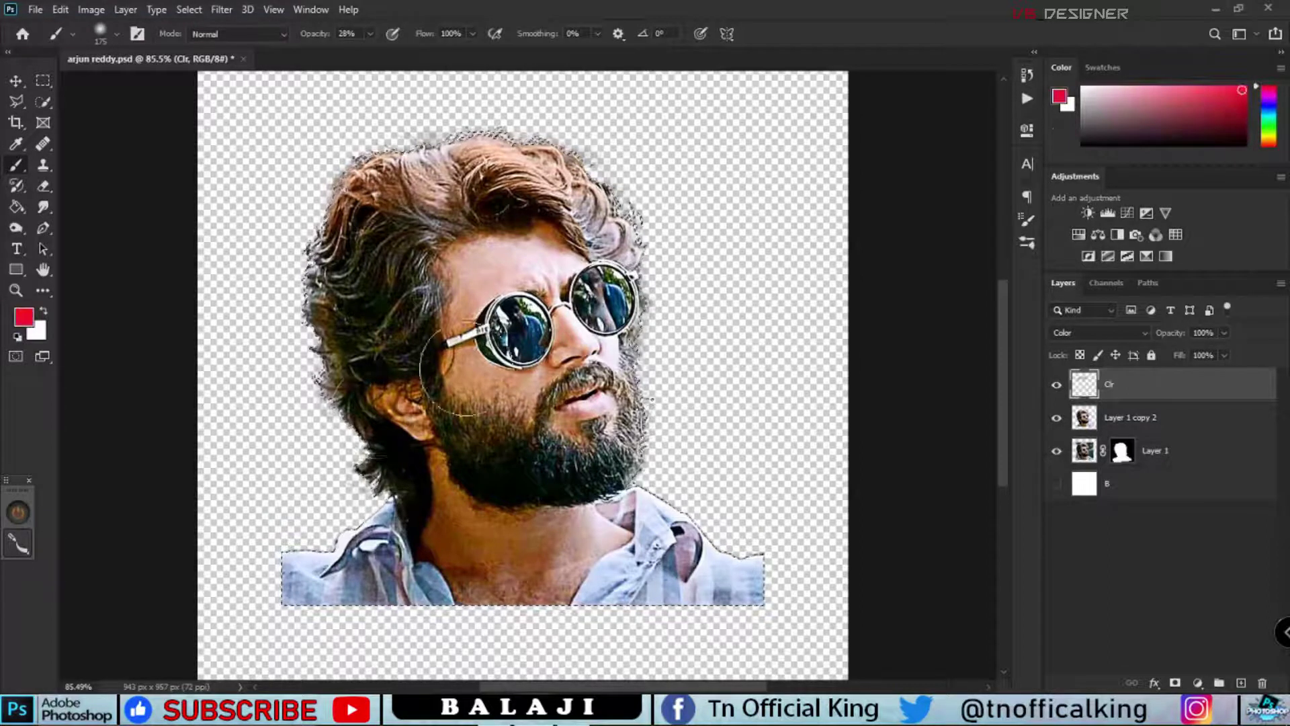
{"action": "key", "text": "bracketleft"}
{"action": "key", "text": "bracketleft"}
{"action": "left_click", "coordinate": [370, 35]}
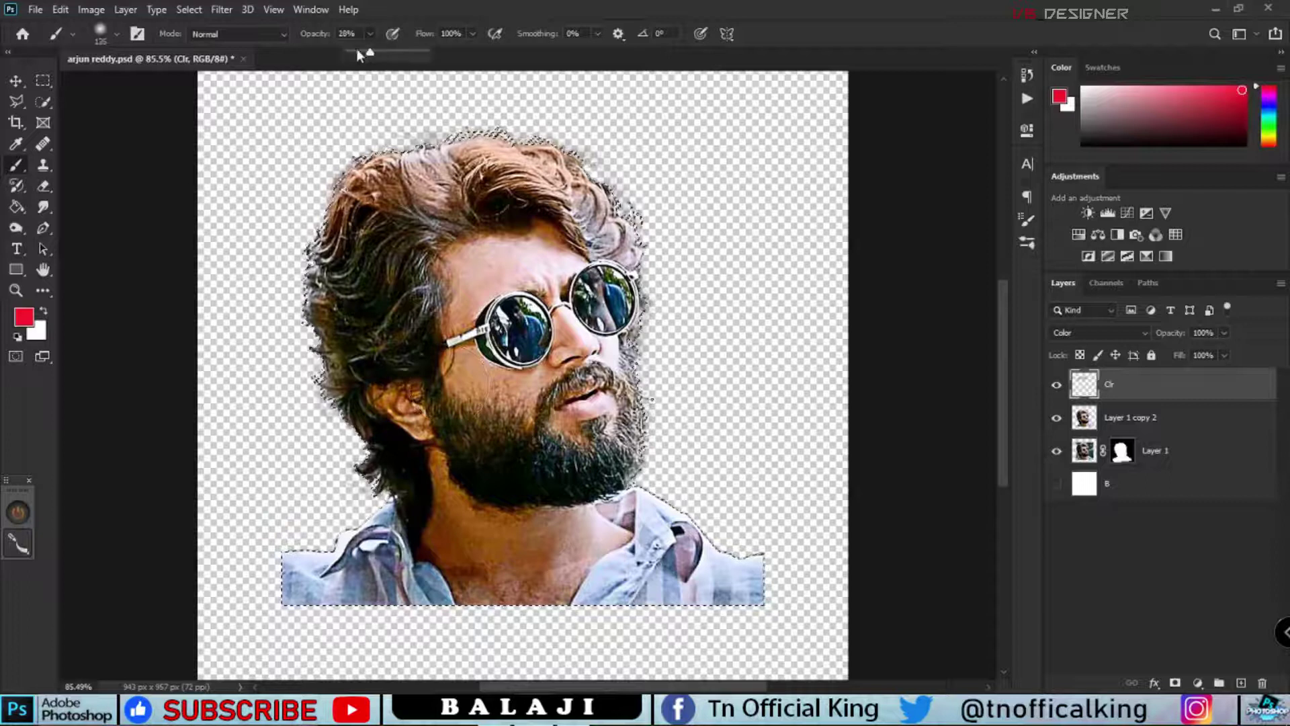
{"action": "left_click_drag", "start_coordinate": [481, 384], "coordinate": [511, 379]}
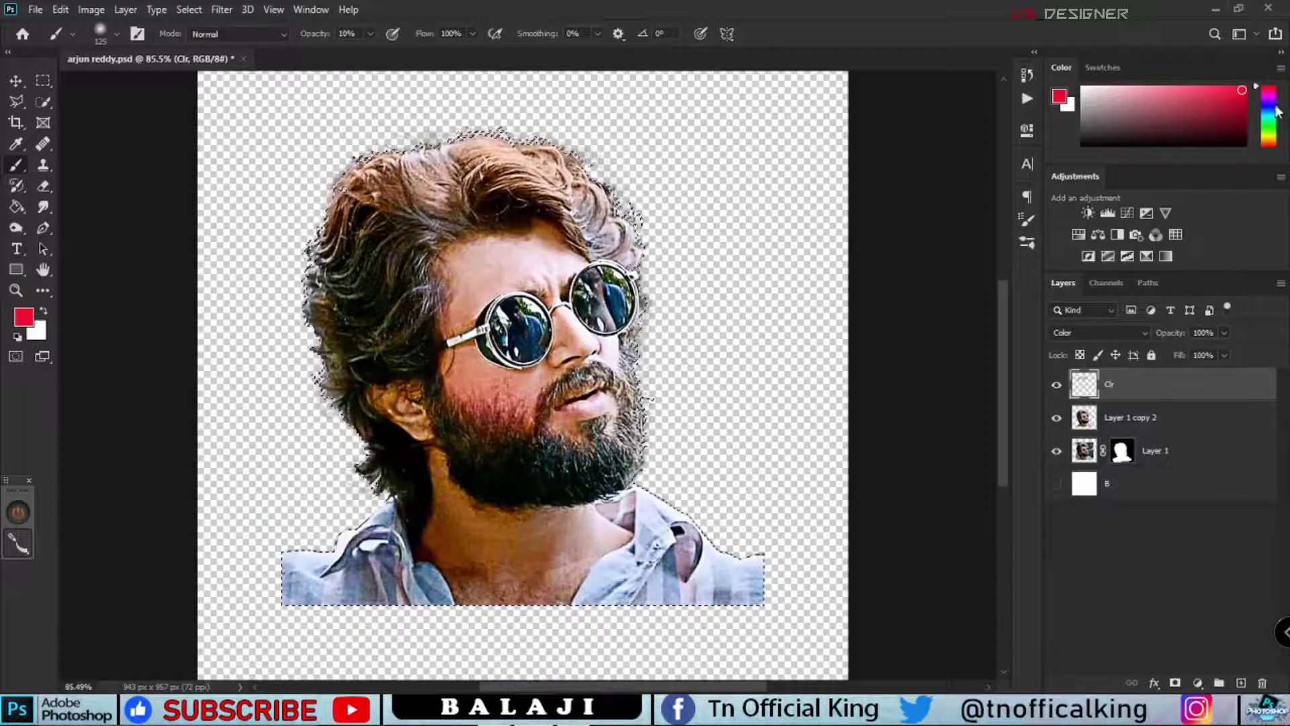
{"action": "left_click_drag", "start_coordinate": [1269, 91], "coordinate": [1268, 134]}
{"action": "left_click", "coordinate": [1214, 86]}
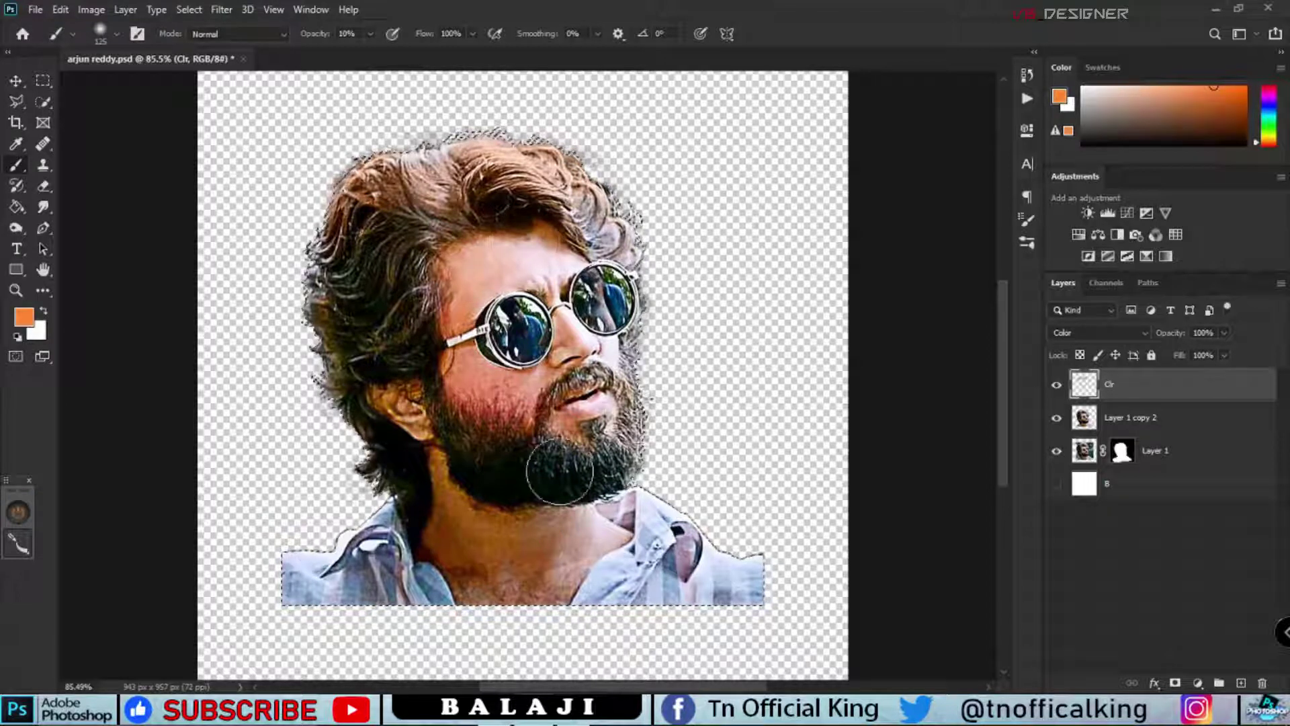
Step: Paint orange tint over the cheek and neck, then reset colours and raise brush opacity to 18%
{"action": "left_click_drag", "start_coordinate": [374, 461], "coordinate": [430, 402]}
{"action": "left_click_drag", "start_coordinate": [513, 518], "coordinate": [608, 541]}
{"action": "key", "text": "d"}
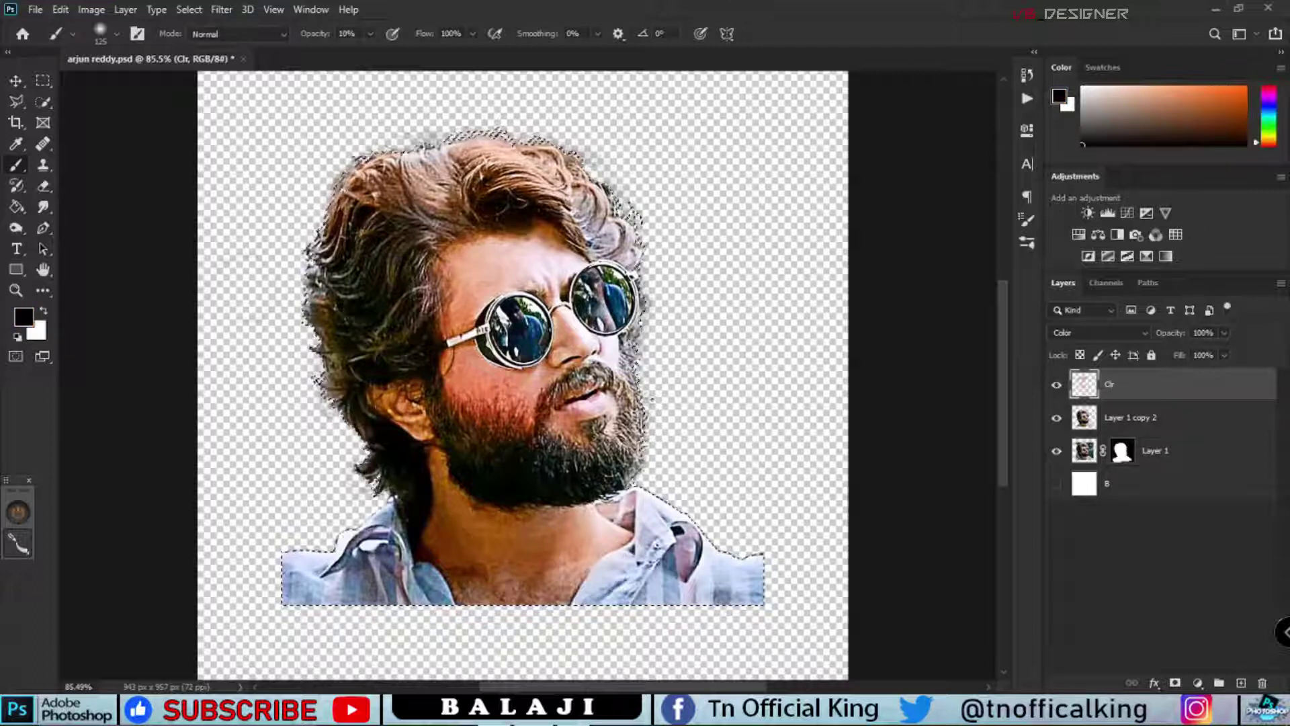
{"action": "left_click_drag", "start_coordinate": [377, 50], "coordinate": [383, 51]}
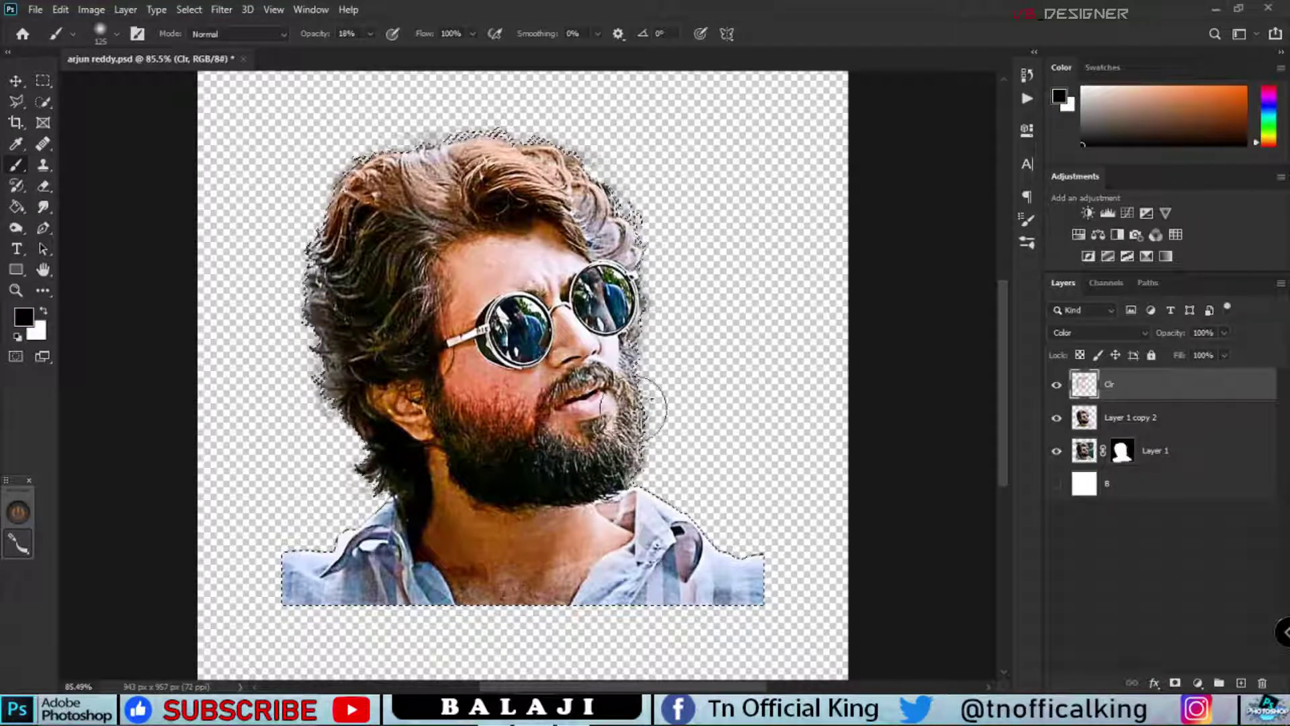
{"action": "left_click", "coordinate": [347, 34]}
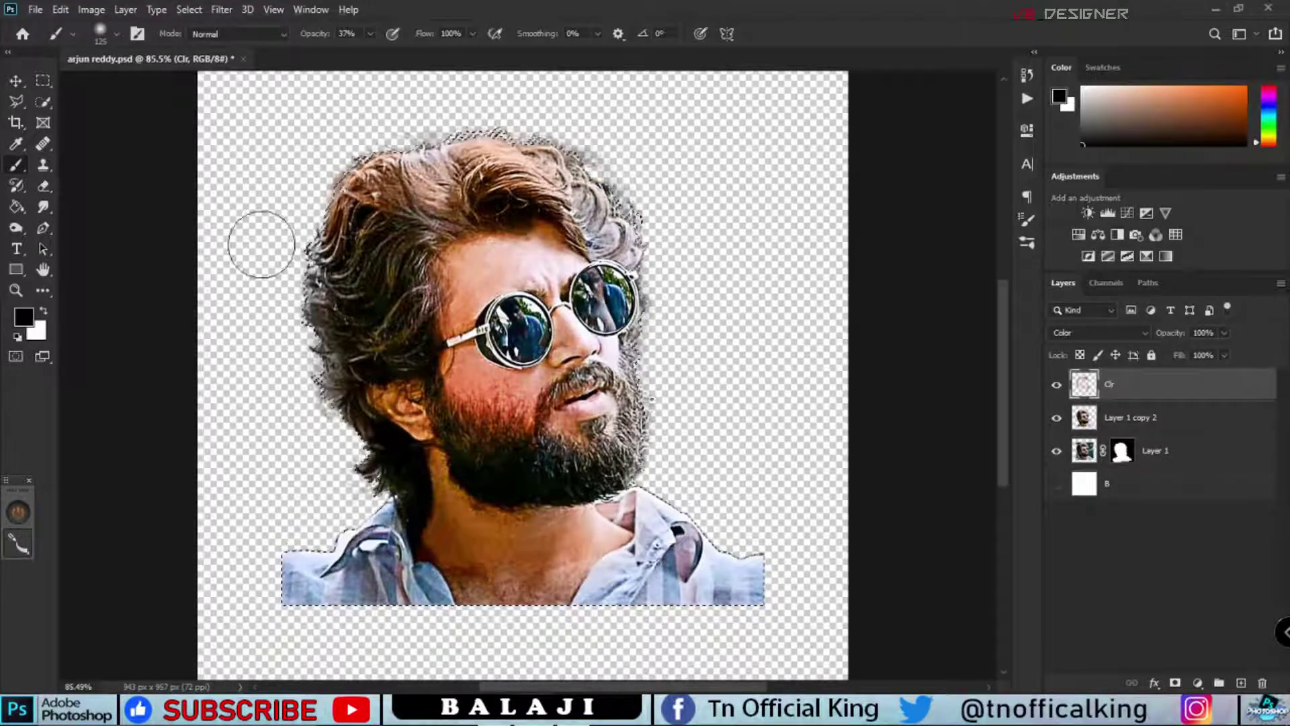
{"action": "scroll", "coordinate": [303, 378], "scroll_direction": "down", "scroll_amount": 5}
{"action": "scroll", "coordinate": [303, 379], "scroll_direction": "up", "scroll_amount": 5}
{"action": "scroll", "coordinate": [699, 323], "scroll_direction": "down", "scroll_amount": 1}
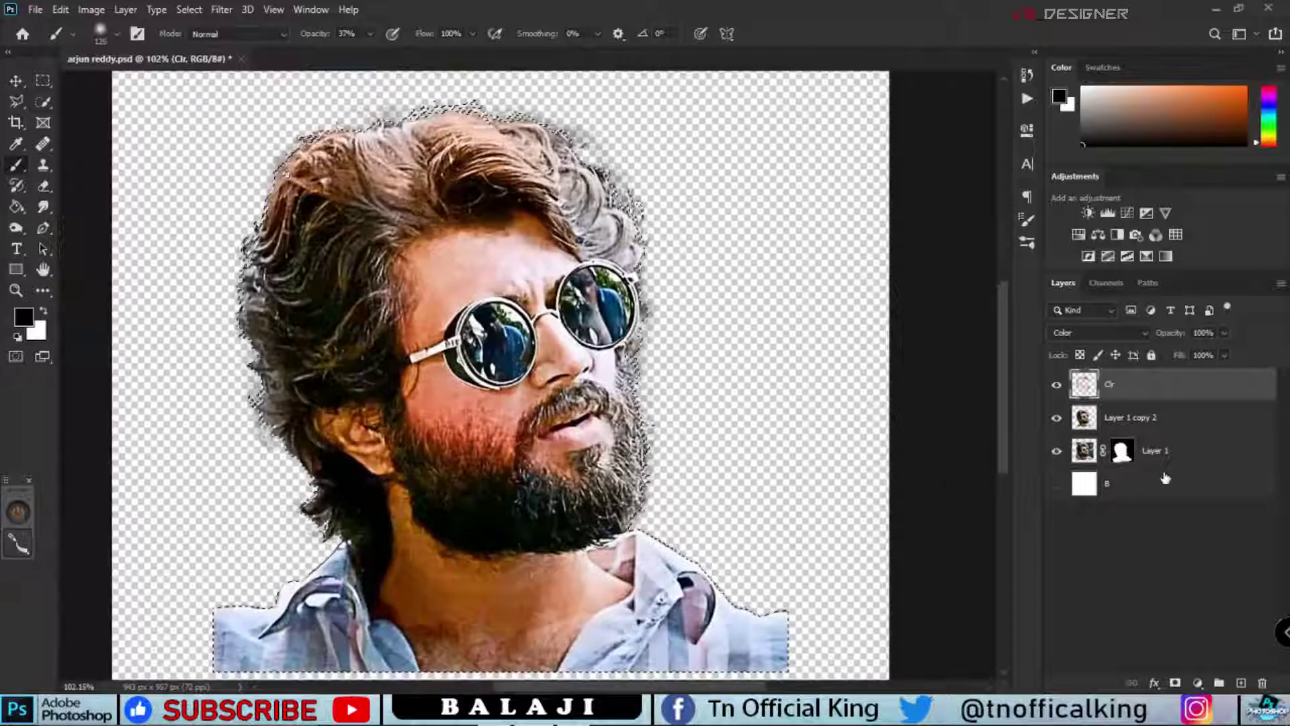
Step: Sharpen Layer 1 copy 2 with a 12%, 2.1-pixel Unsharp Mask, then return to the Clr layer
{"action": "left_click", "coordinate": [1135, 417]}
{"action": "left_click", "coordinate": [222, 9]}
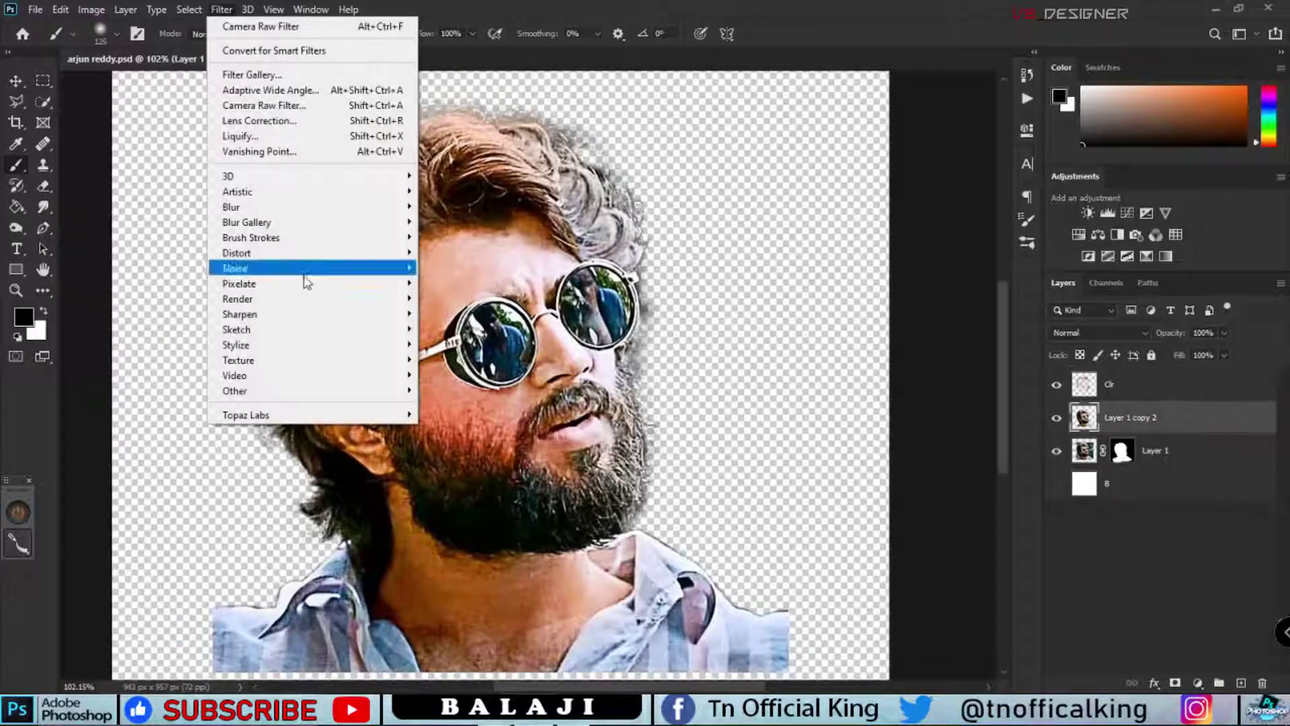
{"action": "left_click", "coordinate": [464, 394]}
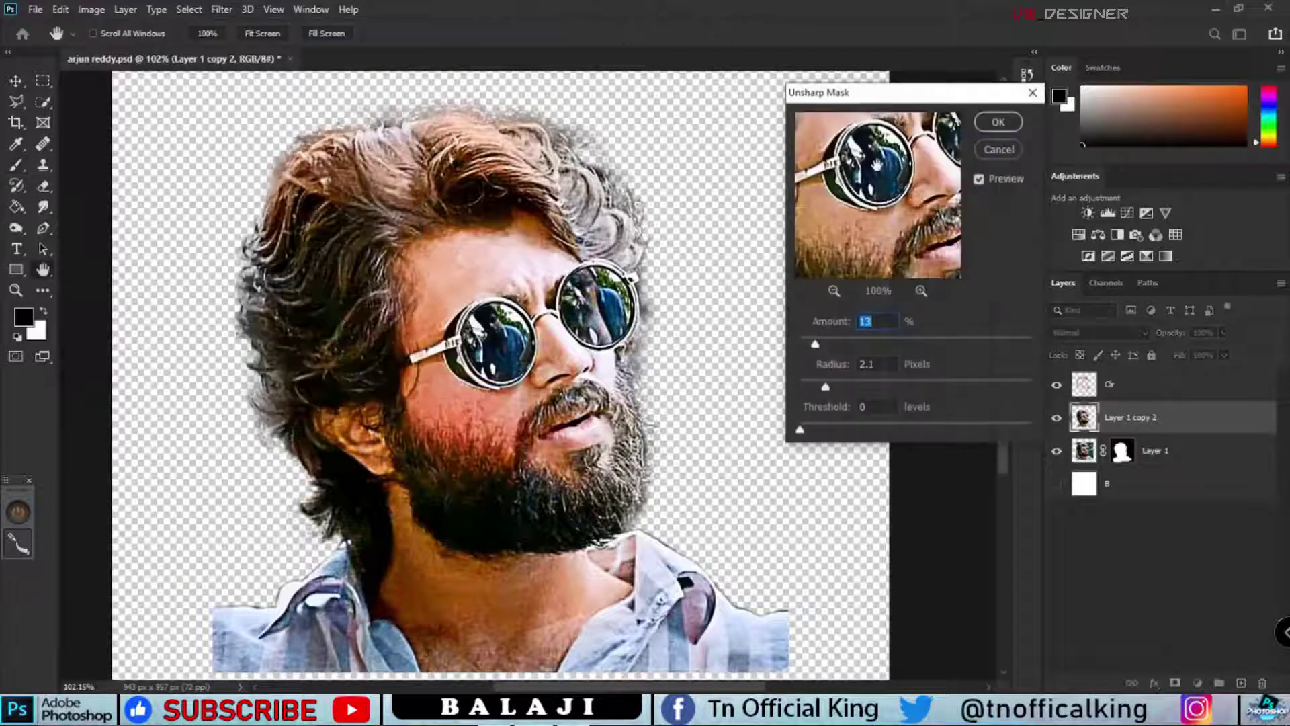
{"action": "left_click_drag", "start_coordinate": [887, 236], "coordinate": [896, 205]}
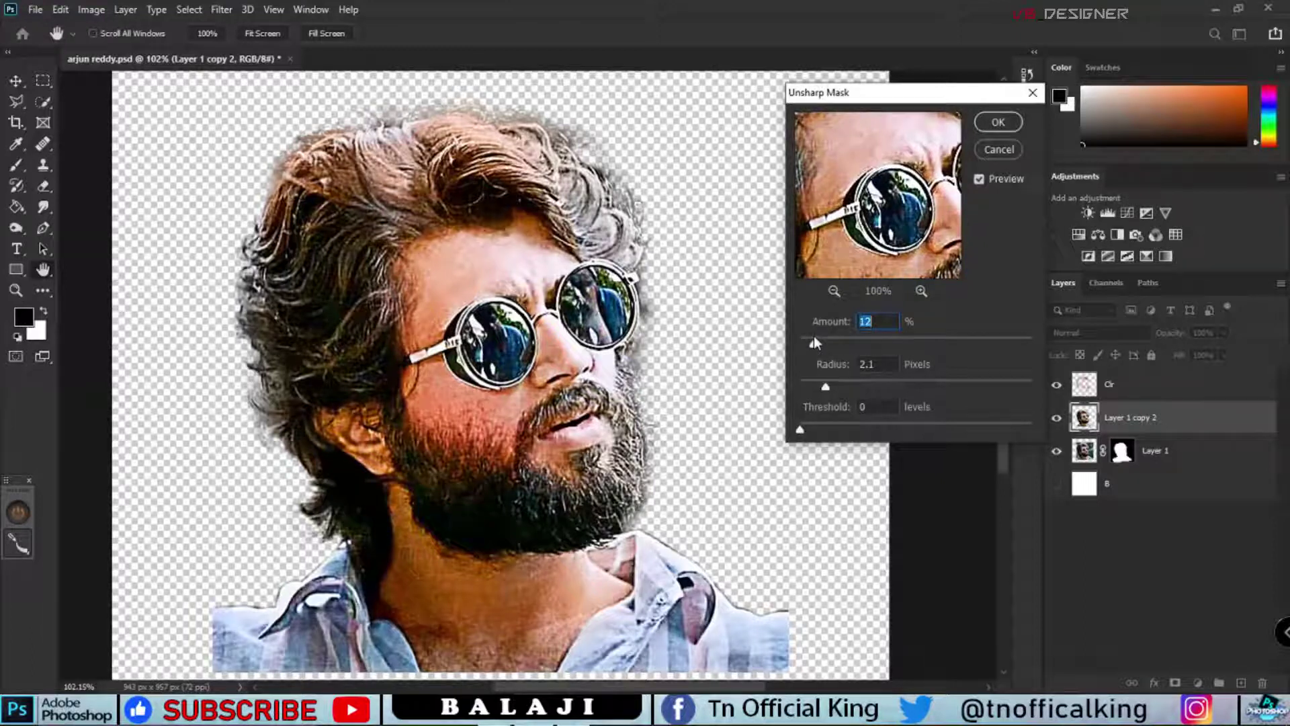
{"action": "left_click", "coordinate": [998, 121]}
{"action": "key", "text": "b"}
{"action": "left_click", "coordinate": [1170, 385]}
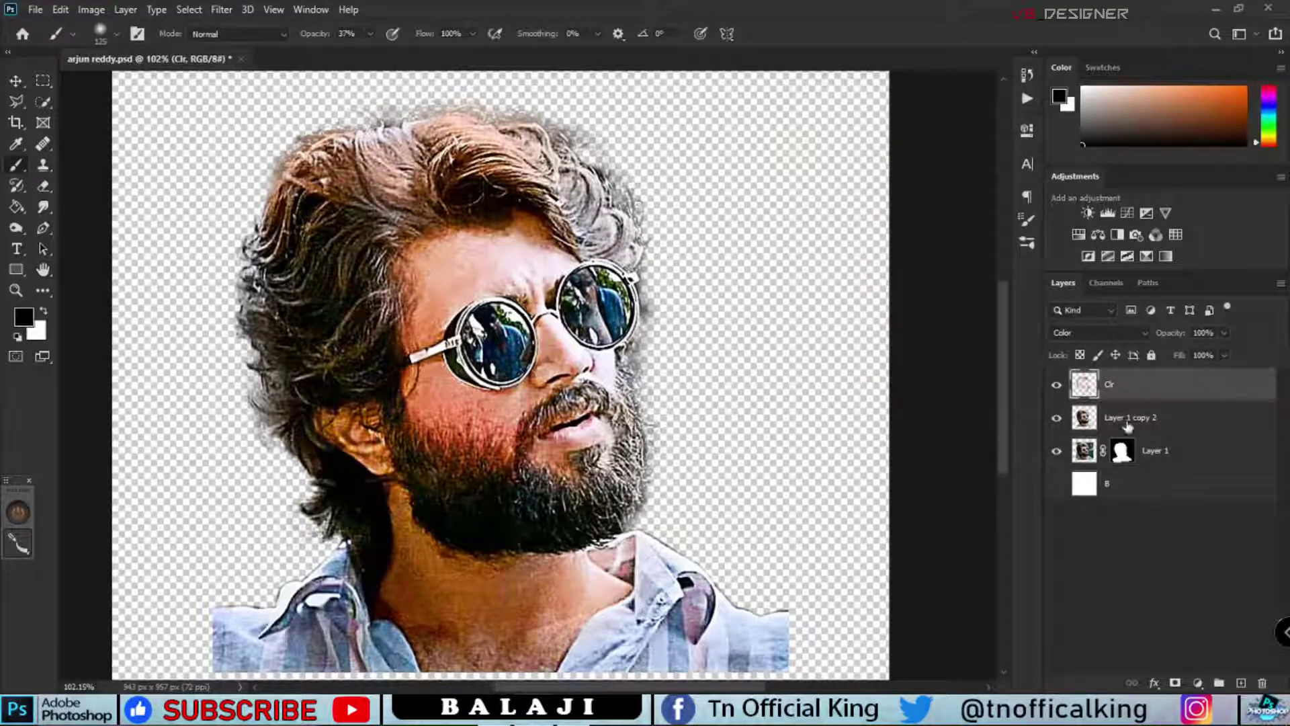
Step: Add a new empty top layer named Smudge and clear the system notifications
{"action": "left_click", "coordinate": [1241, 683]}
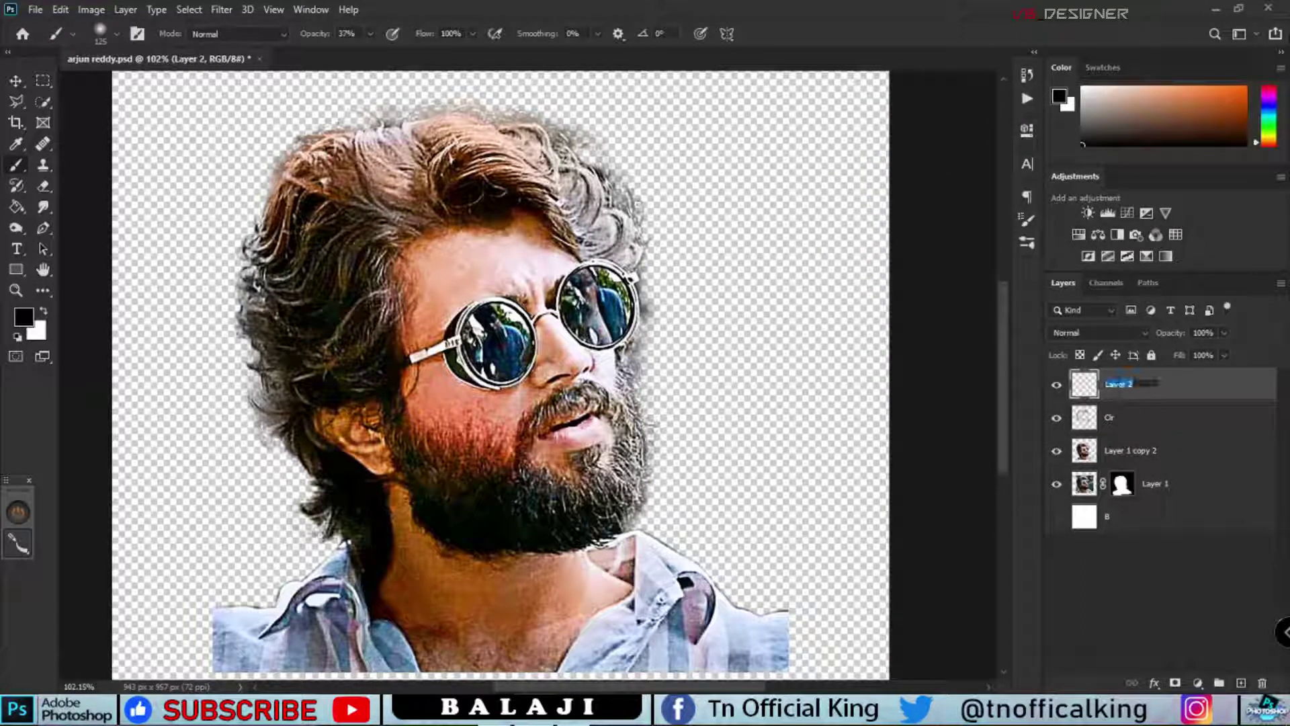
{"action": "type", "text": "Smudge"}
{"action": "key", "text": "super+a"}
{"action": "left_click", "coordinate": [831, 317]}
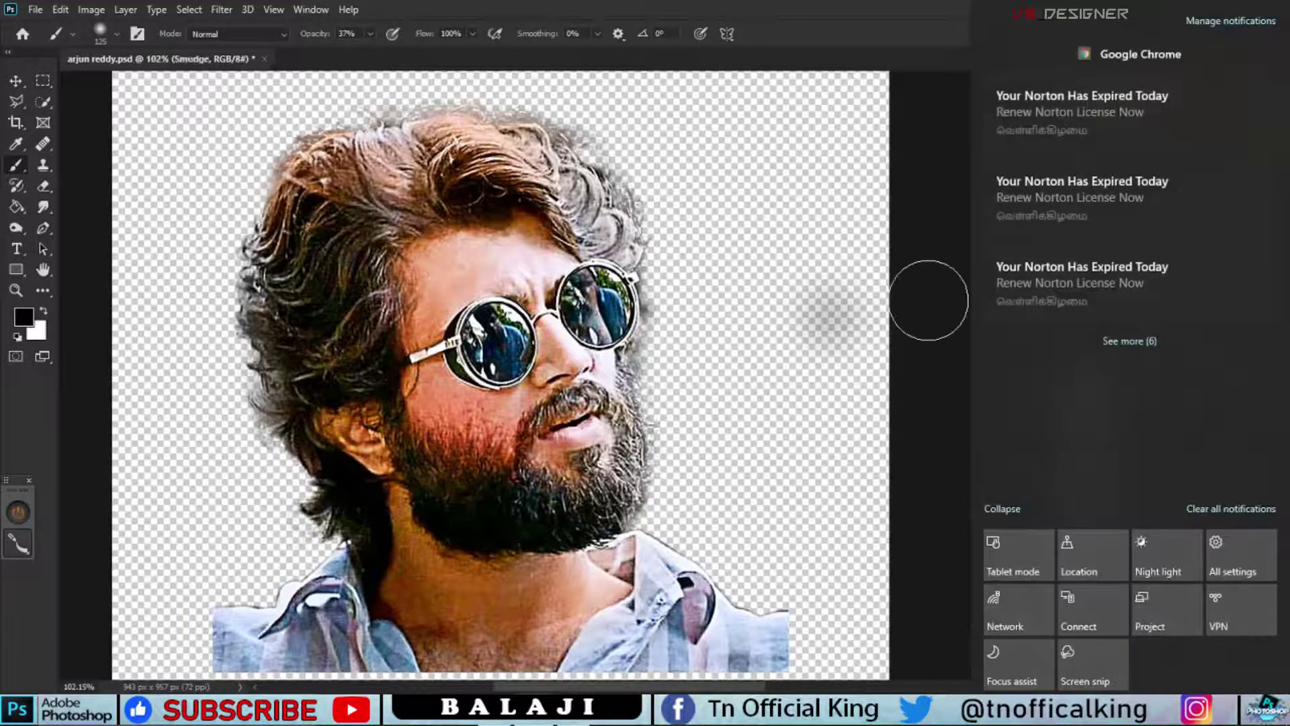
{"action": "left_click", "coordinate": [1243, 509]}
{"action": "left_click", "coordinate": [939, 469]}
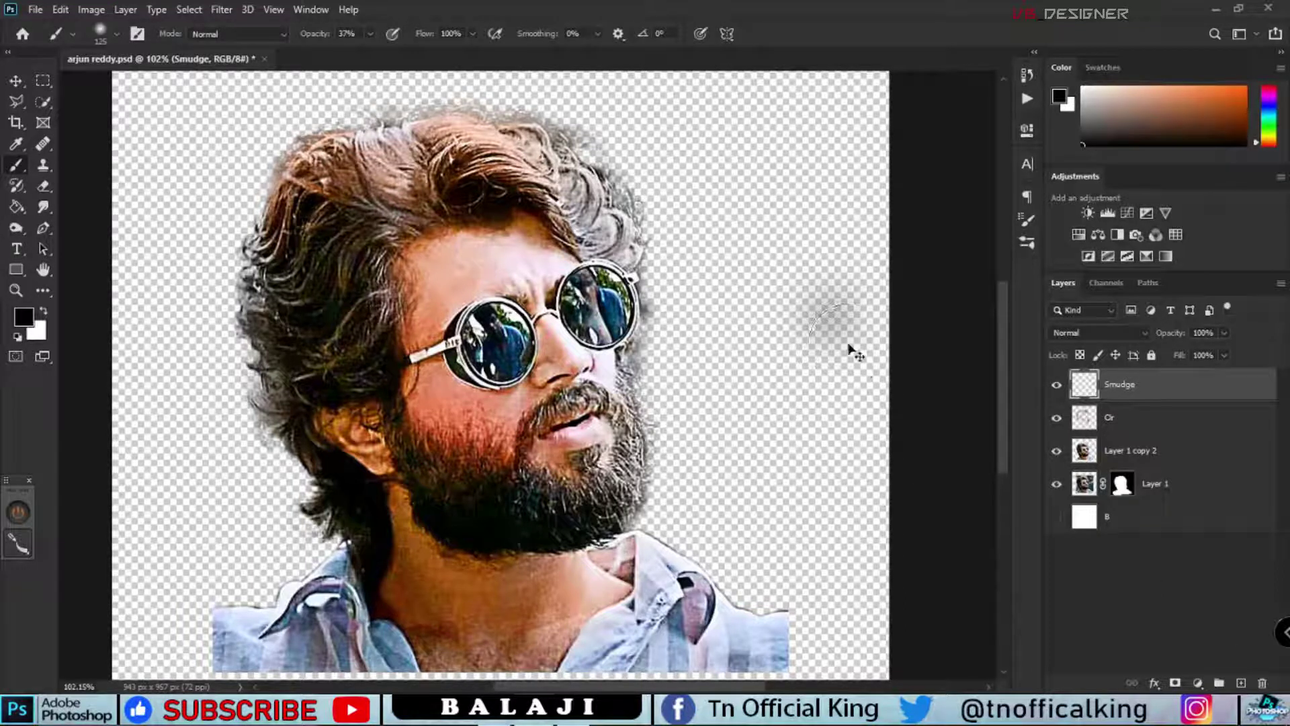
Step: Select the Smudge tool and expand the TN digital paiting brush folder in the brush library
{"action": "left_click", "coordinate": [43, 207]}
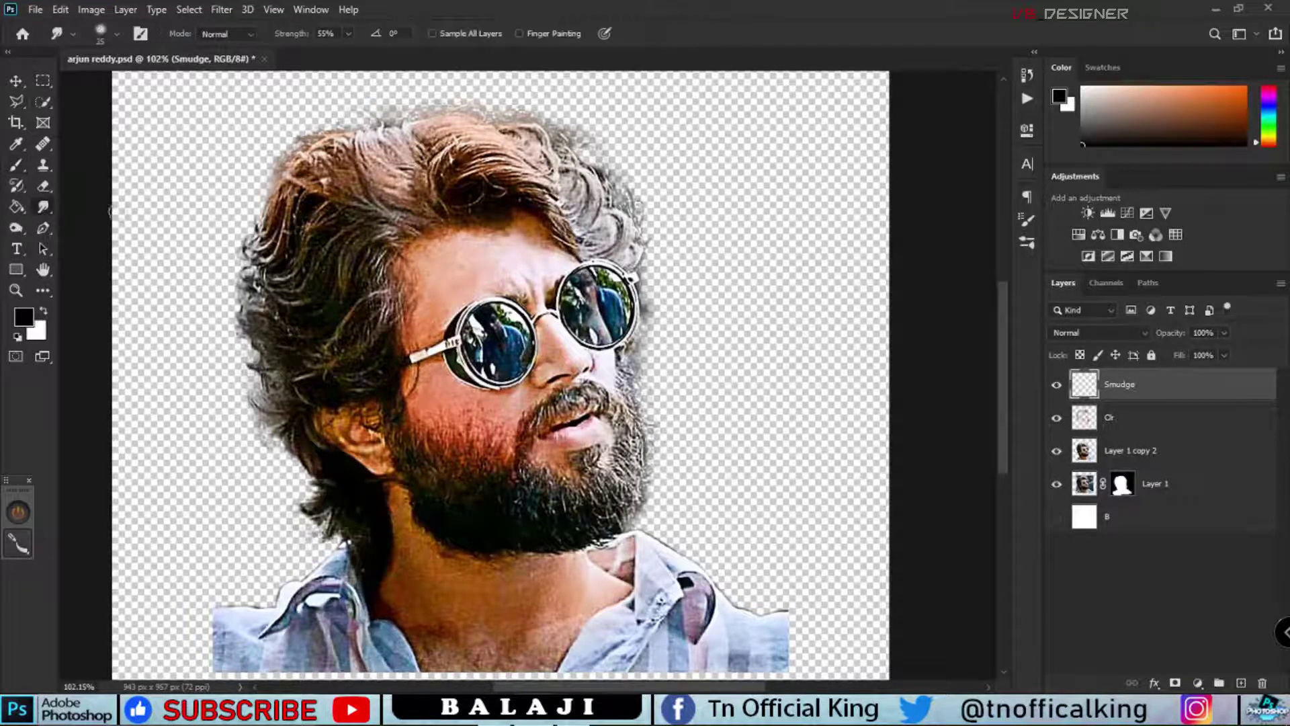
{"action": "scroll", "coordinate": [441, 326], "scroll_direction": "up", "scroll_amount": 2}
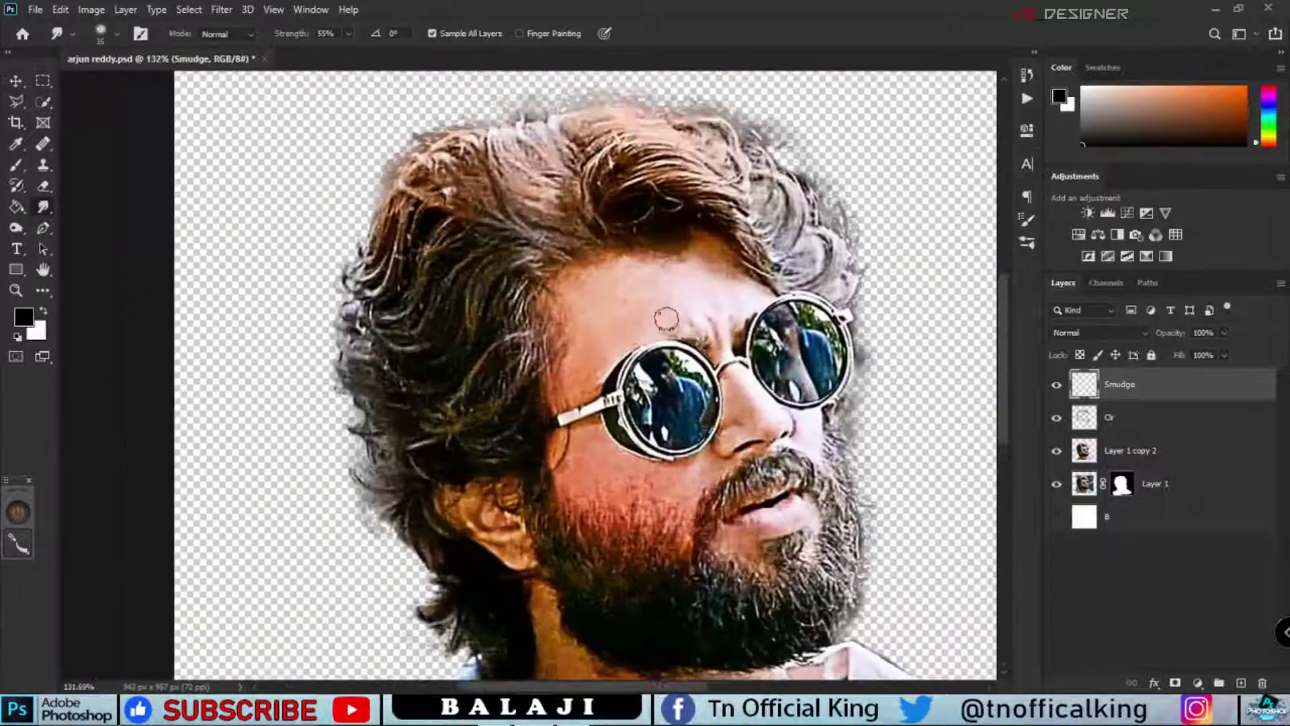
{"action": "scroll", "coordinate": [668, 288], "scroll_direction": "up", "scroll_amount": 1}
{"action": "left_click", "coordinate": [1027, 241]}
{"action": "scroll", "coordinate": [851, 432], "scroll_direction": "down", "scroll_amount": 5}
{"action": "scroll", "coordinate": [901, 508], "scroll_direction": "down", "scroll_amount": 5}
{"action": "left_click", "coordinate": [744, 502]}
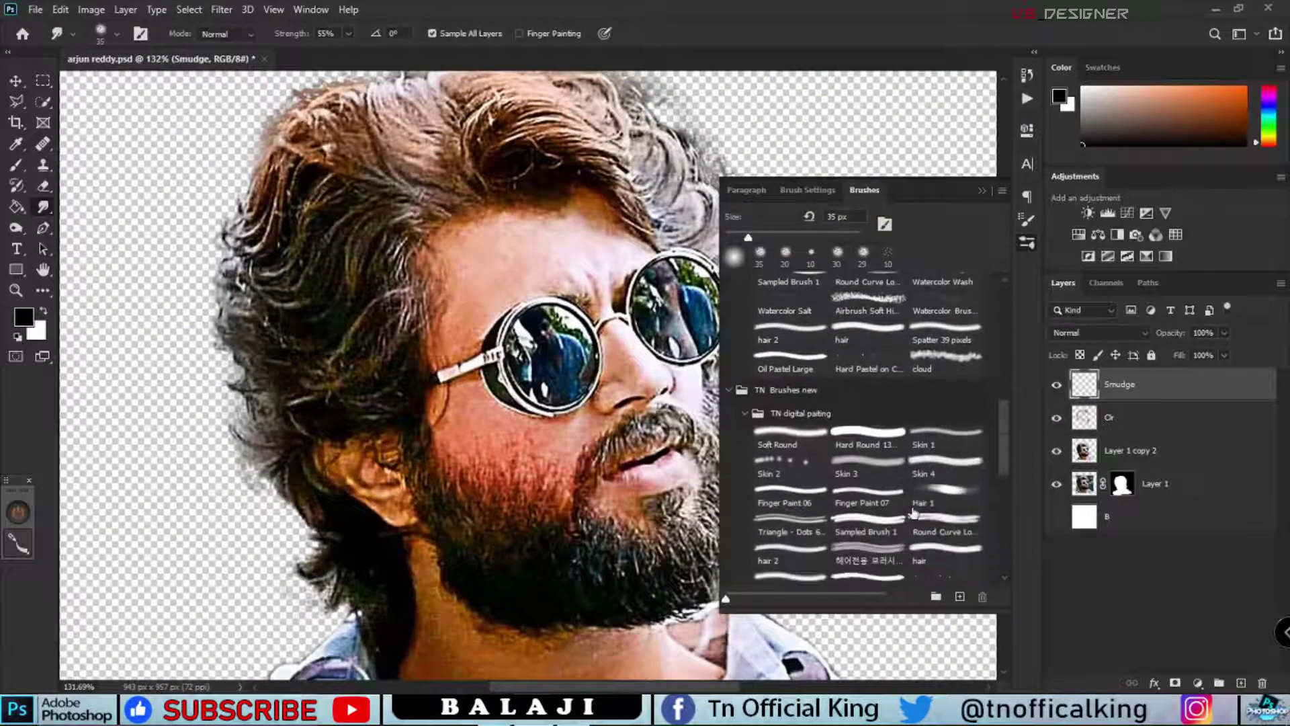
Step: Smudge the skin along the side of the nose and around the nostril
{"action": "left_click", "coordinate": [982, 192]}
{"action": "scroll", "coordinate": [518, 306], "scroll_direction": "up", "scroll_amount": 3}
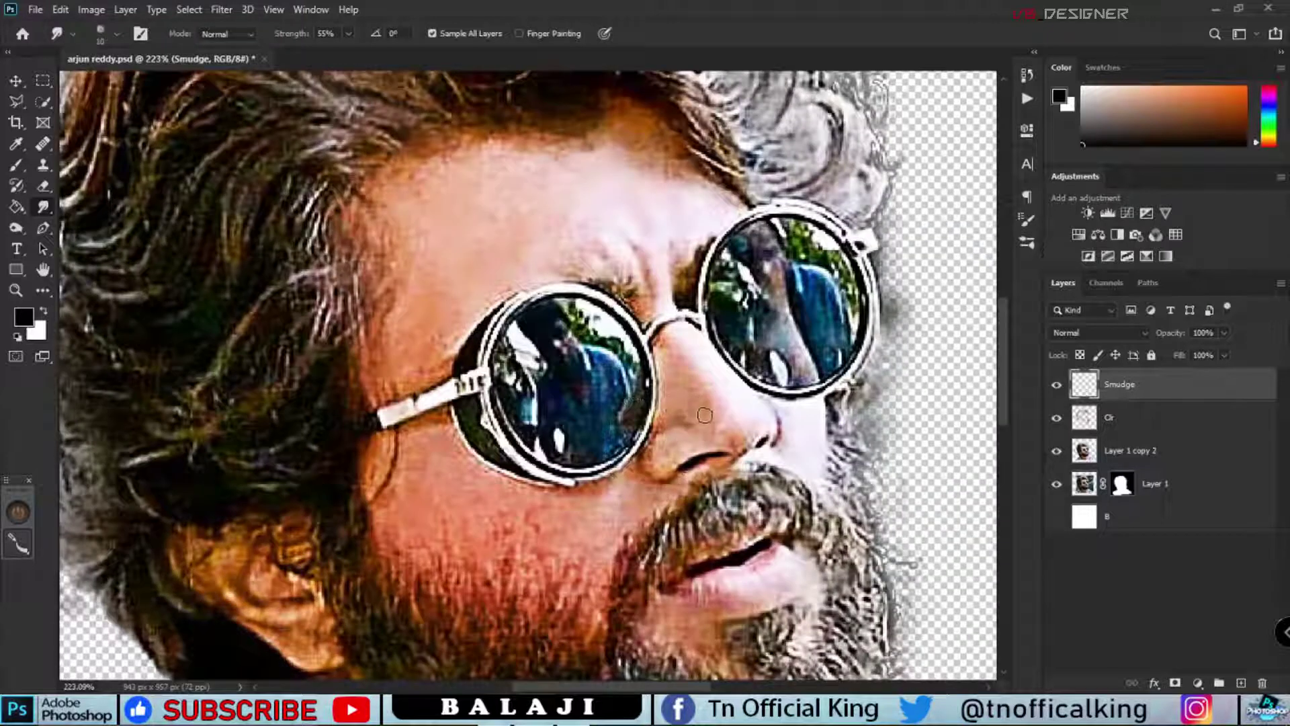
{"action": "scroll", "coordinate": [613, 214], "scroll_direction": "up", "scroll_amount": 3}
{"action": "scroll", "coordinate": [605, 208], "scroll_direction": "down", "scroll_amount": 3}
{"action": "scroll", "coordinate": [591, 336], "scroll_direction": "down", "scroll_amount": 2}
{"action": "scroll", "coordinate": [582, 407], "scroll_direction": "up", "scroll_amount": 3}
{"action": "scroll", "coordinate": [582, 407], "scroll_direction": "up", "scroll_amount": 3}
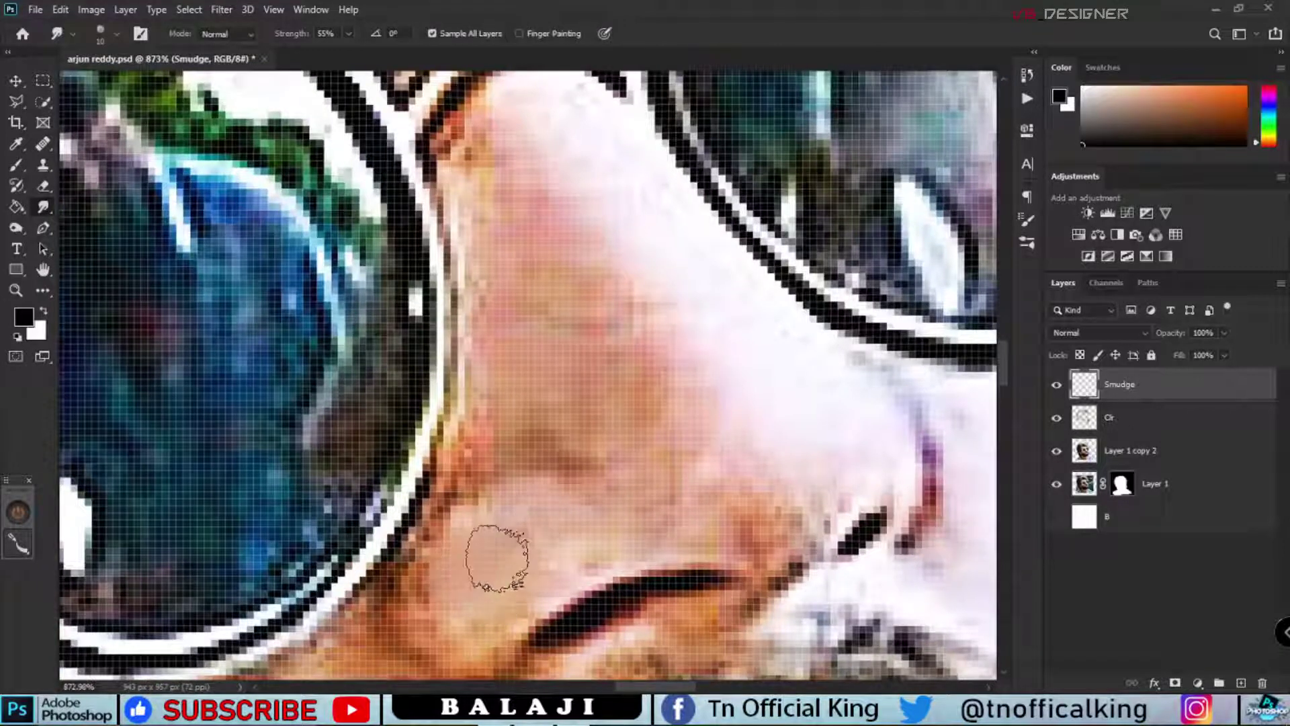
{"action": "left_click_drag", "start_coordinate": [497, 557], "coordinate": [551, 555]}
{"action": "scroll", "coordinate": [581, 548], "scroll_direction": "down", "scroll_amount": 2}
{"action": "scroll", "coordinate": [677, 518], "scroll_direction": "up", "scroll_amount": 3}
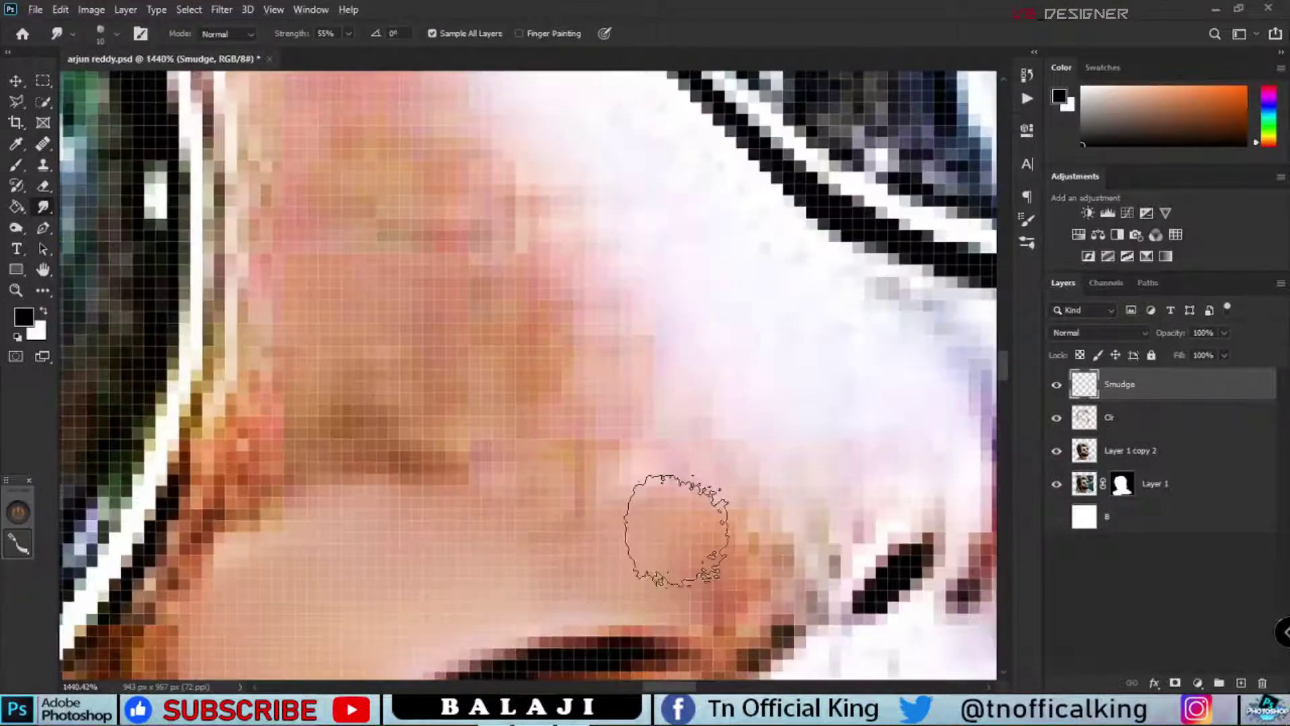
{"action": "scroll", "coordinate": [523, 589], "scroll_direction": "up", "scroll_amount": 1}
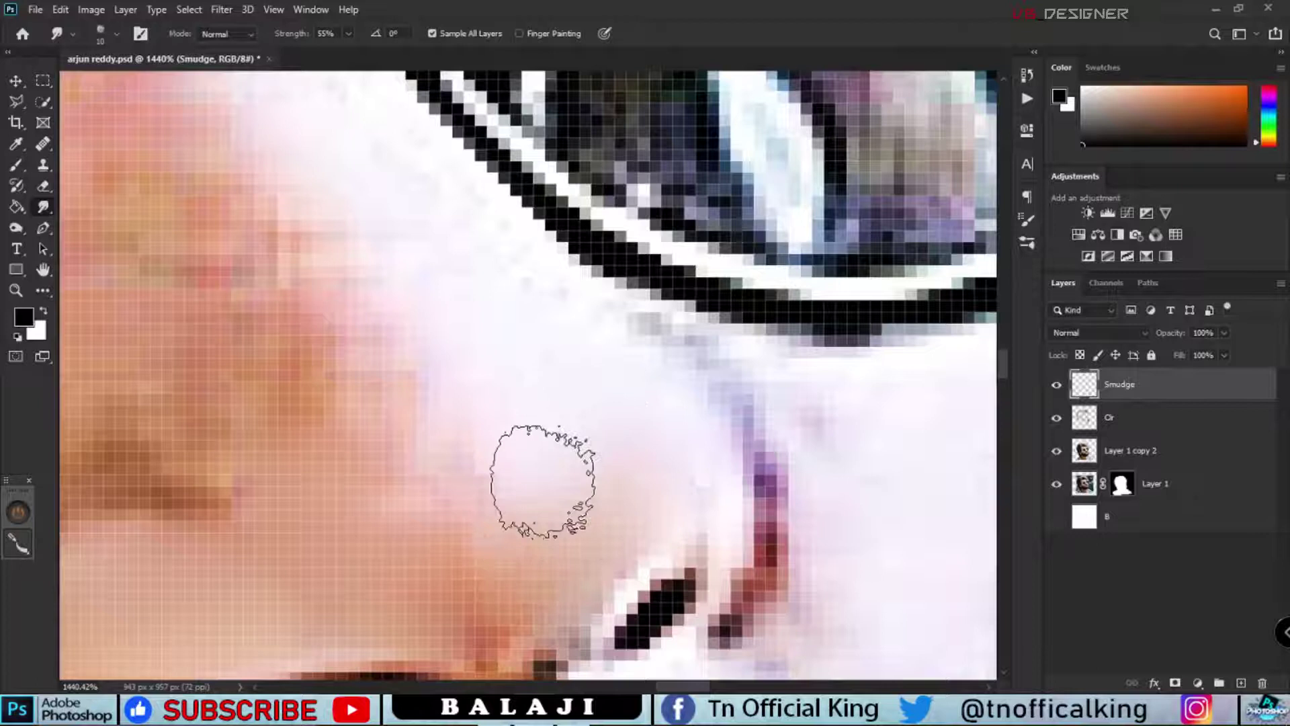
{"action": "left_click_drag", "start_coordinate": [446, 417], "coordinate": [737, 627]}
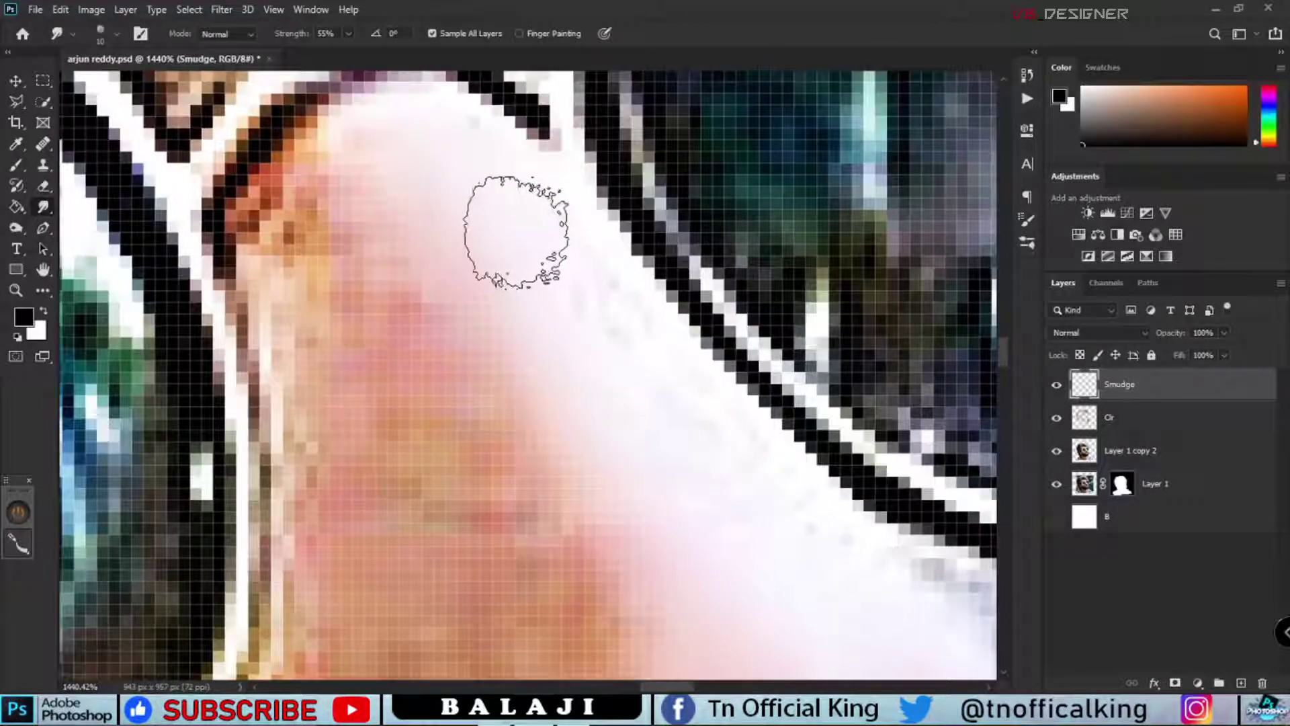
Step: Soften the eyebrow edge into the skin beside the glasses frame
{"action": "left_click_drag", "start_coordinate": [542, 556], "coordinate": [374, 268]}
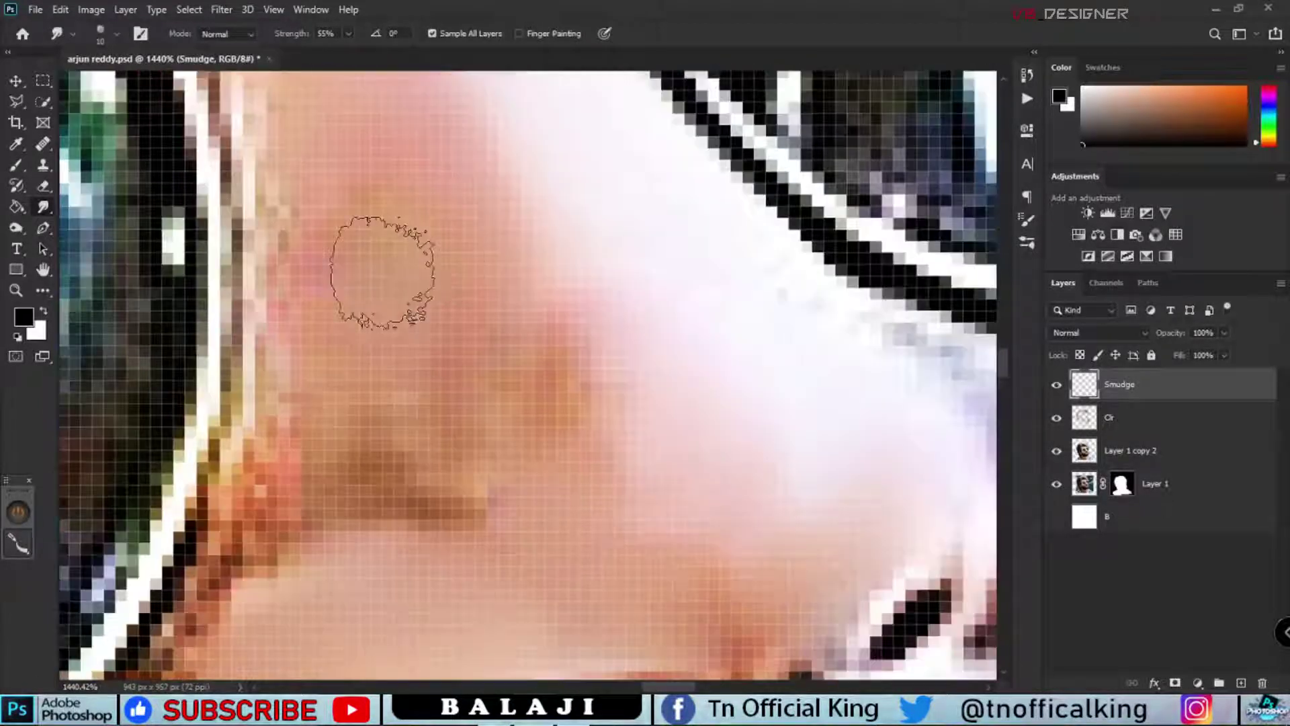
{"action": "scroll", "coordinate": [576, 519], "scroll_direction": "down", "scroll_amount": 5}
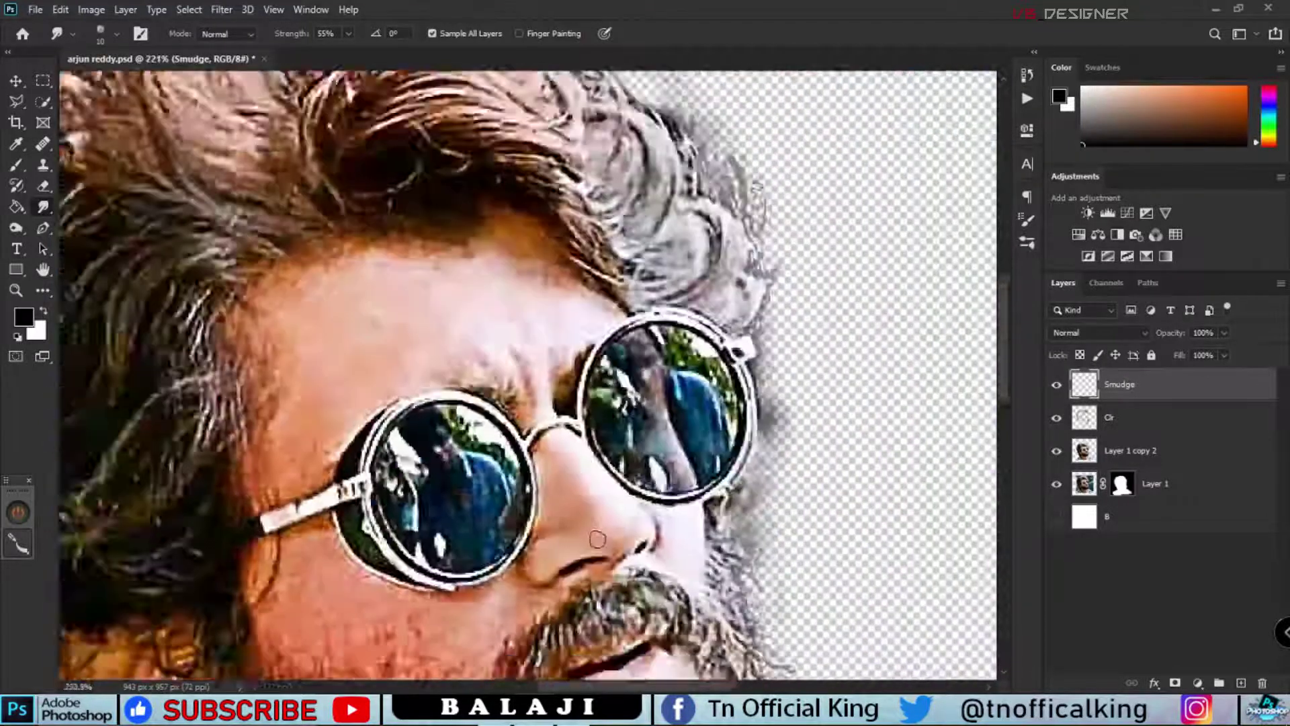
{"action": "scroll", "coordinate": [533, 360], "scroll_direction": "up", "scroll_amount": 4}
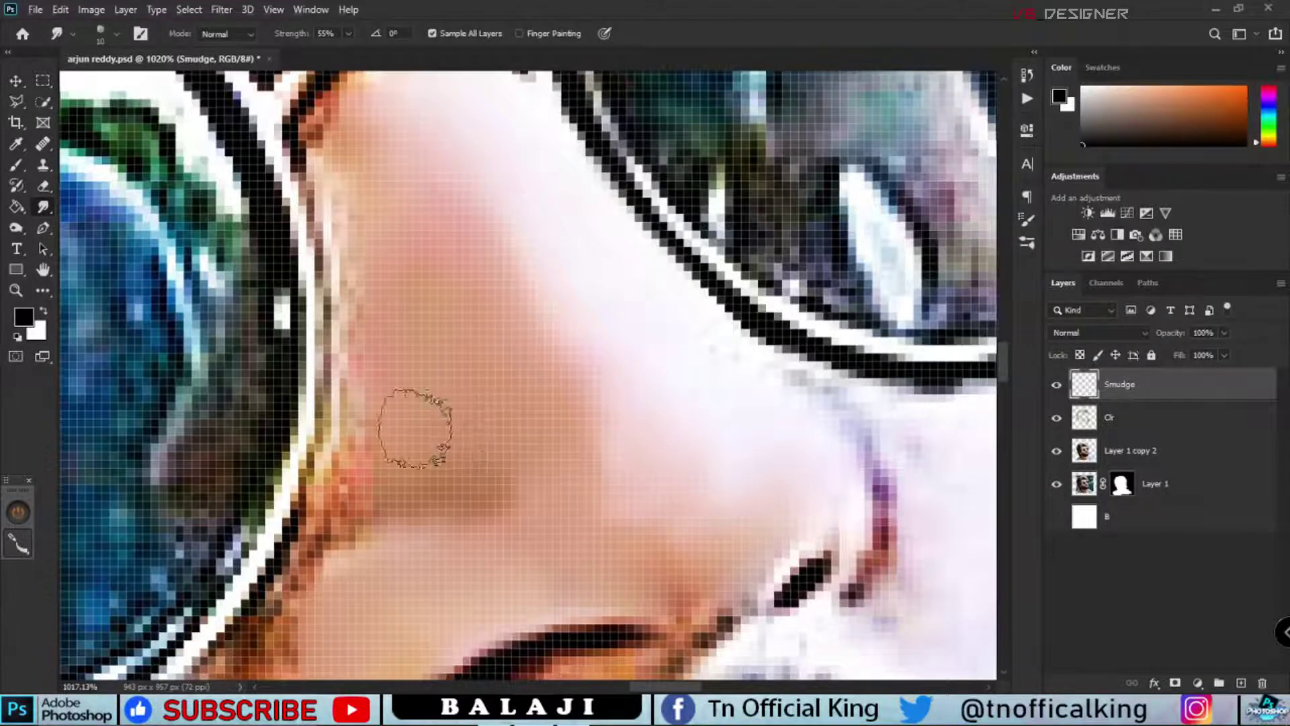
{"action": "scroll", "coordinate": [415, 428], "scroll_direction": "down", "scroll_amount": 5}
{"action": "scroll", "coordinate": [772, 476], "scroll_direction": "up", "scroll_amount": 5}
{"action": "mouse_move", "coordinate": [597, 516]}
{"action": "left_mouse_down"}
{"action": "mouse_move", "coordinate": [471, 444]}
{"action": "mouse_move", "coordinate": [303, 377]}
{"action": "mouse_move", "coordinate": [269, 383]}
{"action": "left_mouse_up"}
{"action": "mouse_move", "coordinate": [618, 484]}
{"action": "left_mouse_down"}
{"action": "mouse_move", "coordinate": [558, 323]}
{"action": "mouse_move", "coordinate": [548, 418]}
{"action": "mouse_move", "coordinate": [331, 259]}
{"action": "mouse_move", "coordinate": [208, 369]}
{"action": "mouse_move", "coordinate": [143, 346]}
{"action": "mouse_move", "coordinate": [304, 430]}
{"action": "left_mouse_up"}
{"action": "mouse_move", "coordinate": [658, 374]}
{"action": "left_mouse_down"}
{"action": "mouse_move", "coordinate": [527, 288]}
{"action": "mouse_move", "coordinate": [513, 534]}
{"action": "mouse_move", "coordinate": [538, 403]}
{"action": "left_mouse_up"}
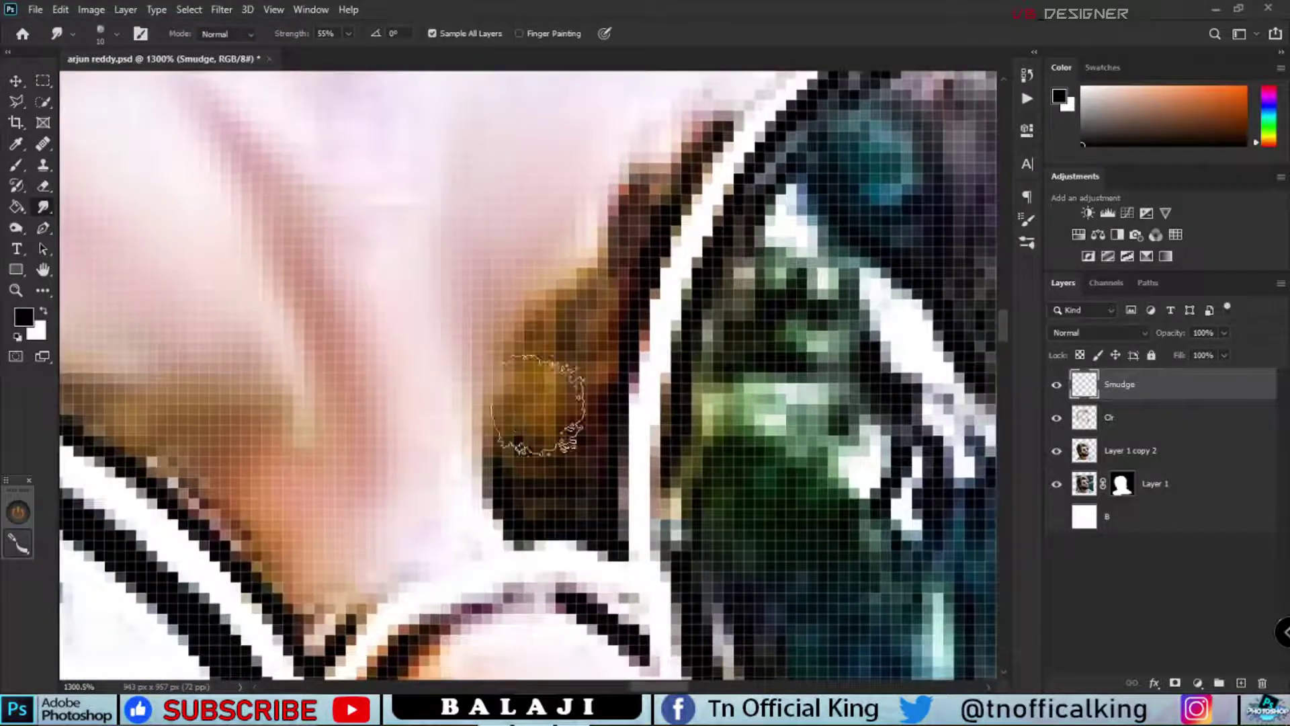
Step: Blend the beard edge into the cheek and smooth the cheek up toward the hairline
{"action": "scroll", "coordinate": [591, 302], "scroll_direction": "down", "scroll_amount": 2}
{"action": "scroll", "coordinate": [605, 336], "scroll_direction": "down", "scroll_amount": 3}
{"action": "scroll", "coordinate": [586, 470], "scroll_direction": "down", "scroll_amount": 2}
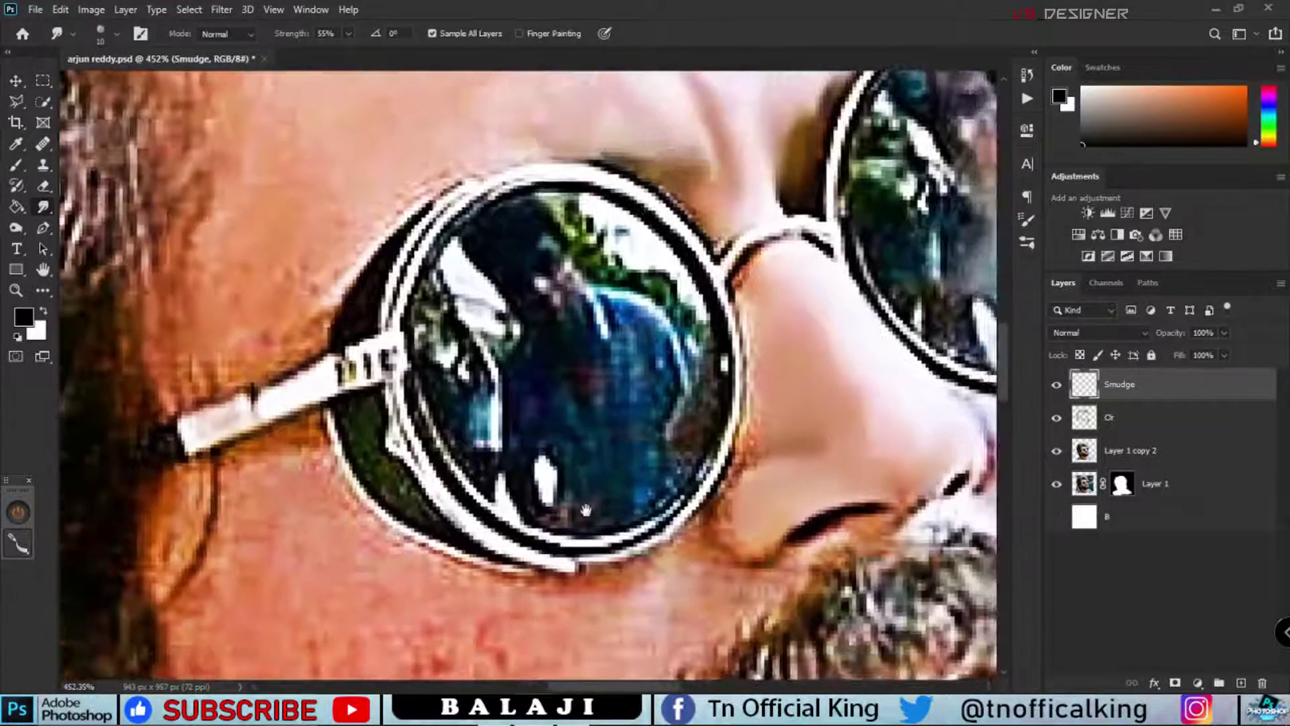
{"action": "scroll", "coordinate": [586, 511], "scroll_direction": "up", "scroll_amount": 3}
{"action": "left_click_drag", "start_coordinate": [824, 324], "coordinate": [771, 352]}
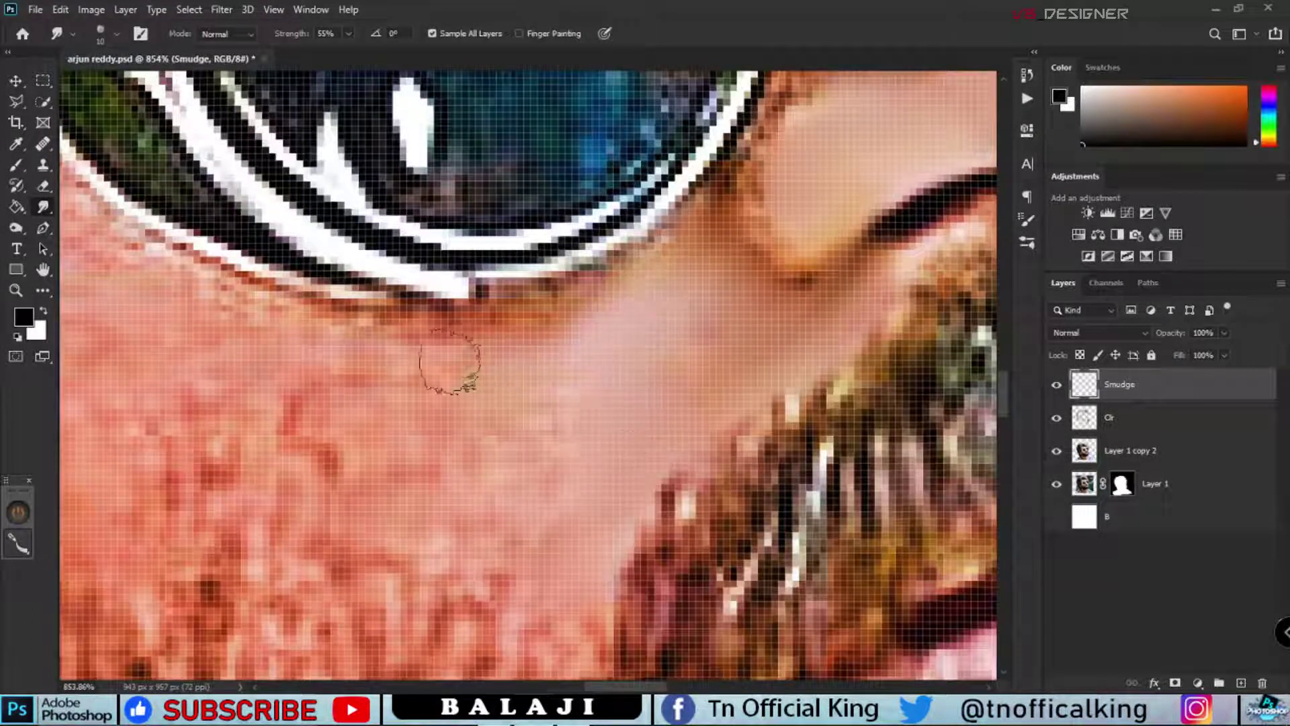
{"action": "mouse_move", "coordinate": [340, 417]}
{"action": "left_mouse_down"}
{"action": "mouse_move", "coordinate": [433, 403]}
{"action": "mouse_move", "coordinate": [432, 260]}
{"action": "left_mouse_up"}
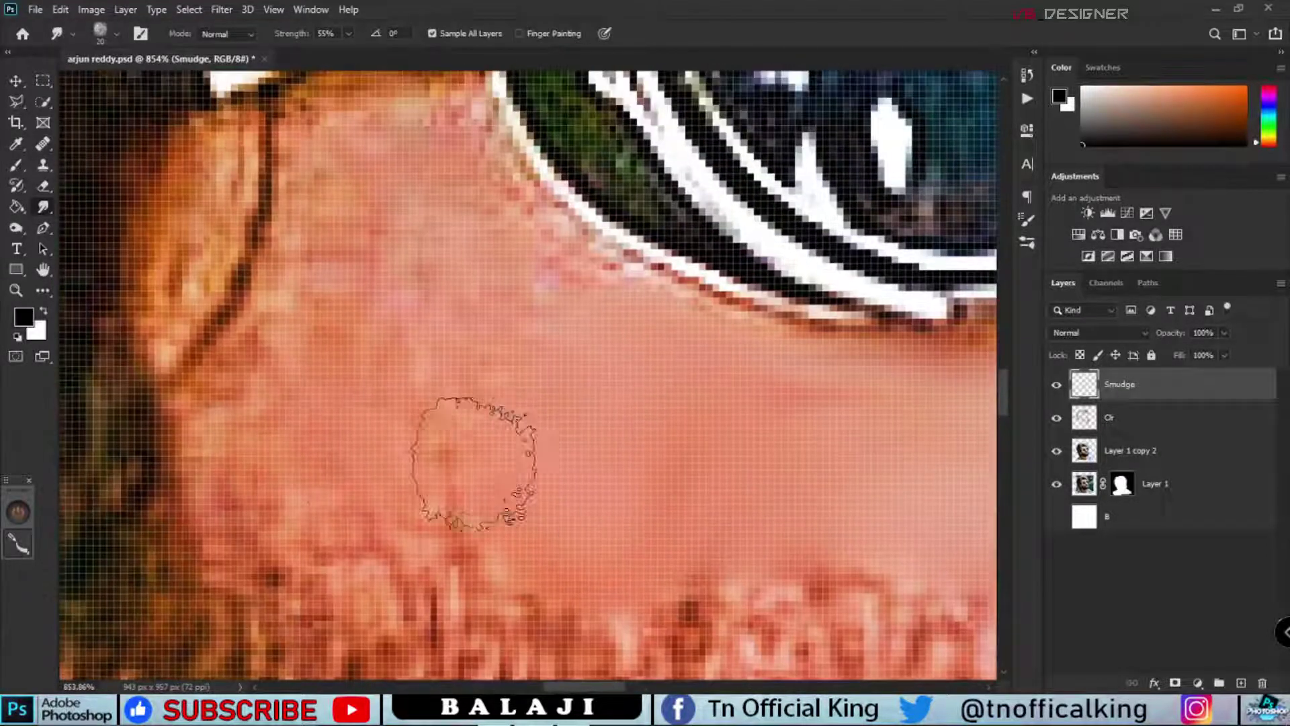
{"action": "mouse_move", "coordinate": [475, 447]}
{"action": "left_mouse_down"}
{"action": "mouse_move", "coordinate": [403, 158]}
{"action": "mouse_move", "coordinate": [519, 331]}
{"action": "mouse_move", "coordinate": [418, 159]}
{"action": "left_mouse_up"}
{"action": "scroll", "coordinate": [504, 389], "scroll_direction": "down", "scroll_amount": 5}
{"action": "scroll", "coordinate": [475, 317], "scroll_direction": "up", "scroll_amount": 2}
{"action": "scroll", "coordinate": [475, 317], "scroll_direction": "up", "scroll_amount": 3}
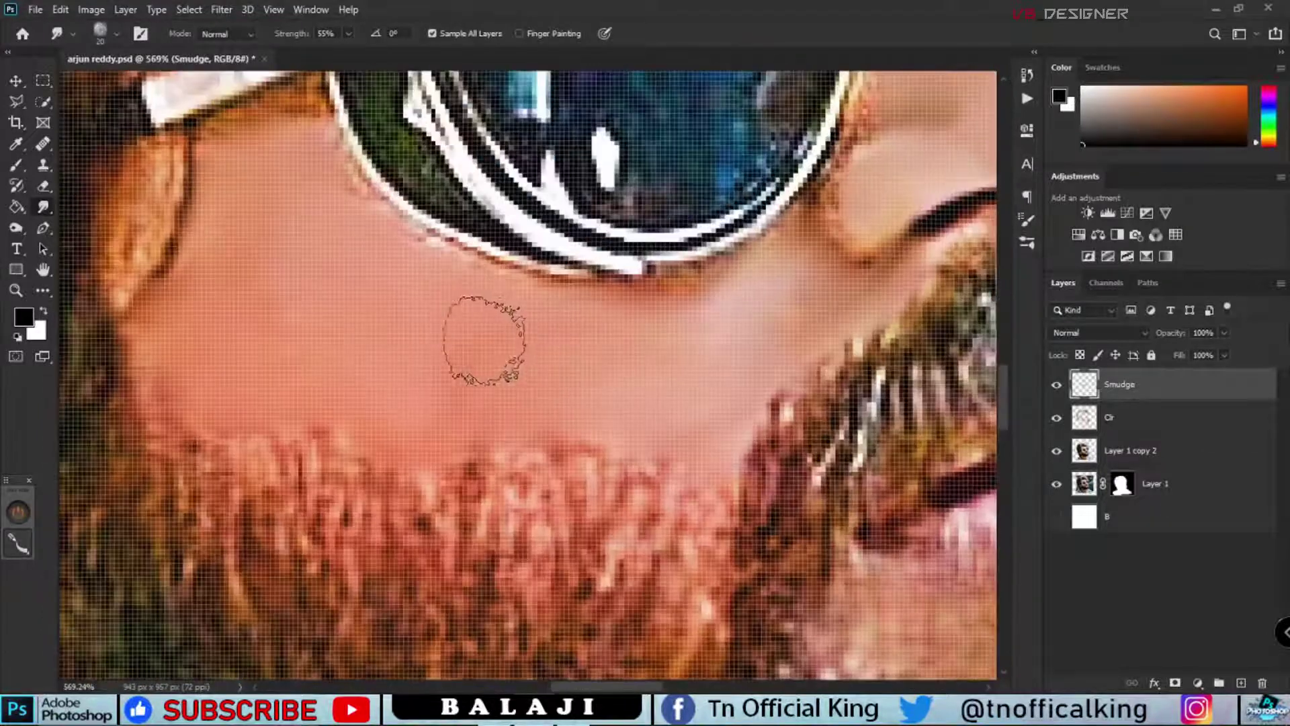
Step: With white as foreground, lighten and smooth the cheek from below up to the glasses
{"action": "left_click", "coordinate": [43, 311]}
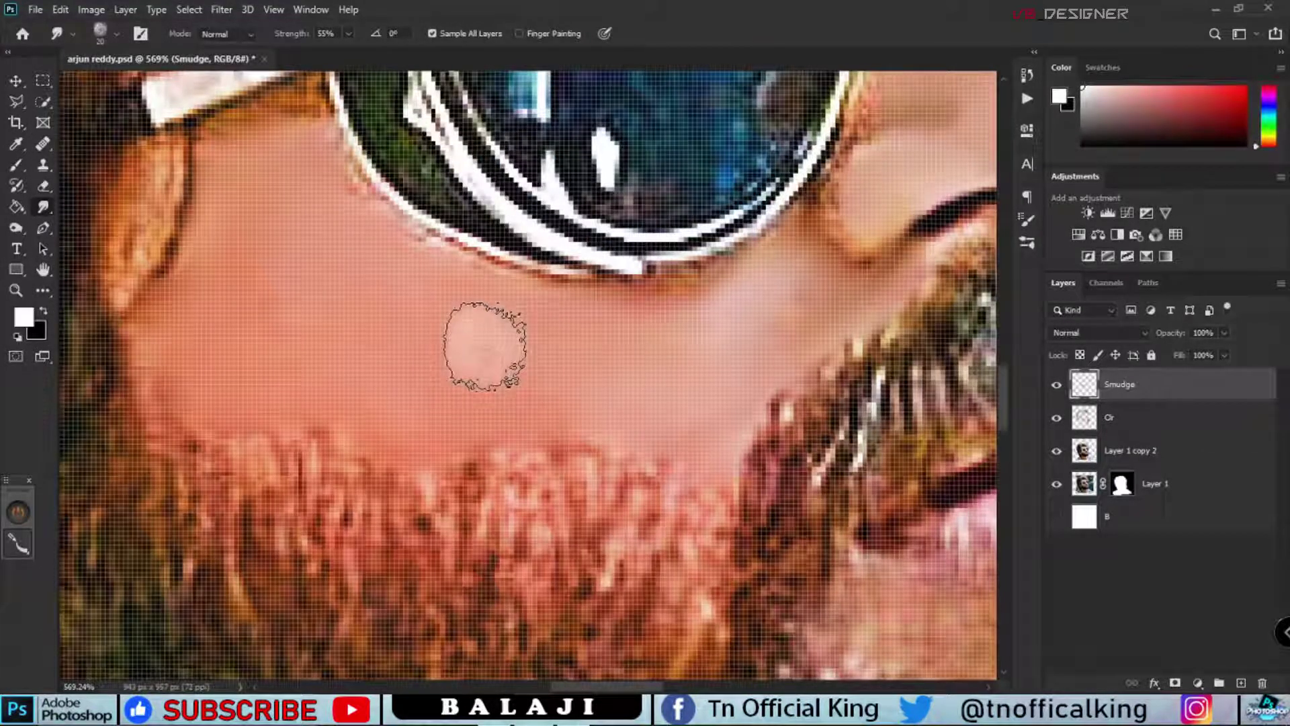
{"action": "left_click_drag", "start_coordinate": [425, 353], "coordinate": [354, 315]}
{"action": "scroll", "coordinate": [296, 279], "scroll_direction": "down", "scroll_amount": 5}
{"action": "scroll", "coordinate": [512, 487], "scroll_direction": "up", "scroll_amount": 1}
{"action": "scroll", "coordinate": [513, 487], "scroll_direction": "up", "scroll_amount": 4}
{"action": "mouse_move", "coordinate": [512, 487]}
{"action": "left_mouse_down"}
{"action": "mouse_move", "coordinate": [378, 327]}
{"action": "mouse_move", "coordinate": [464, 657]}
{"action": "left_mouse_up"}
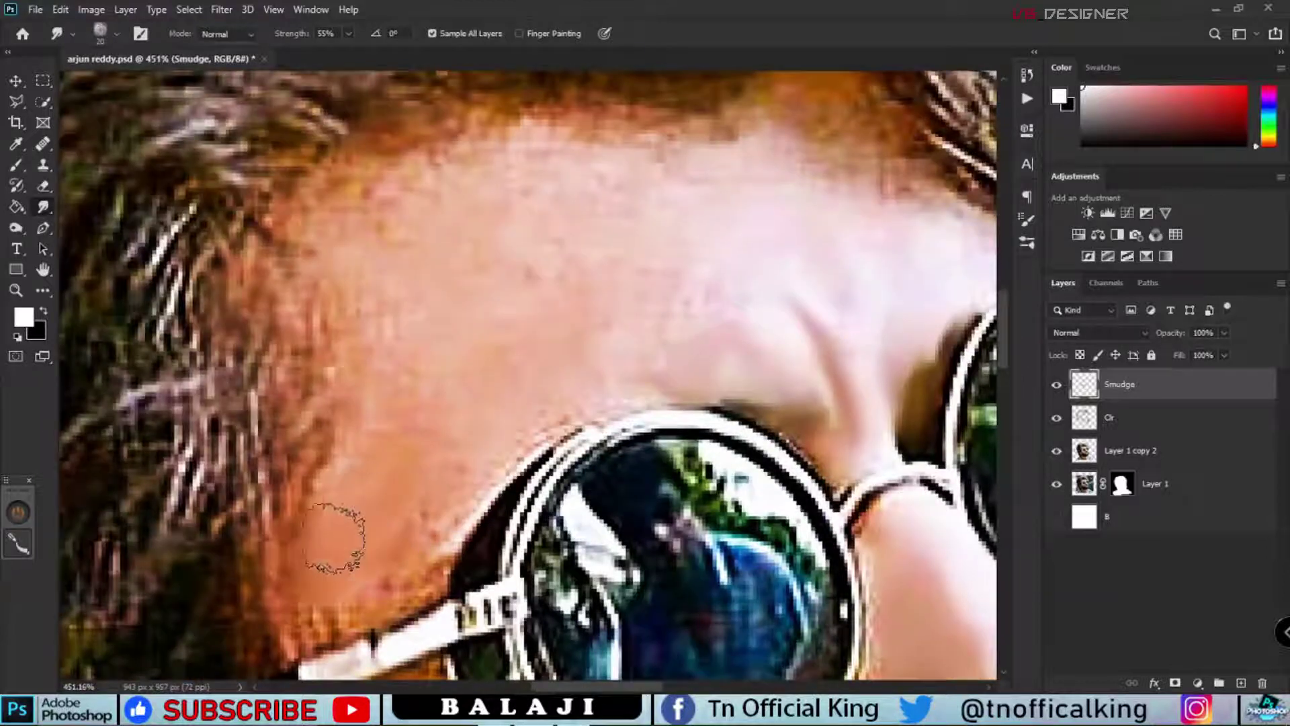
{"action": "scroll", "coordinate": [432, 417], "scroll_direction": "up", "scroll_amount": 3}
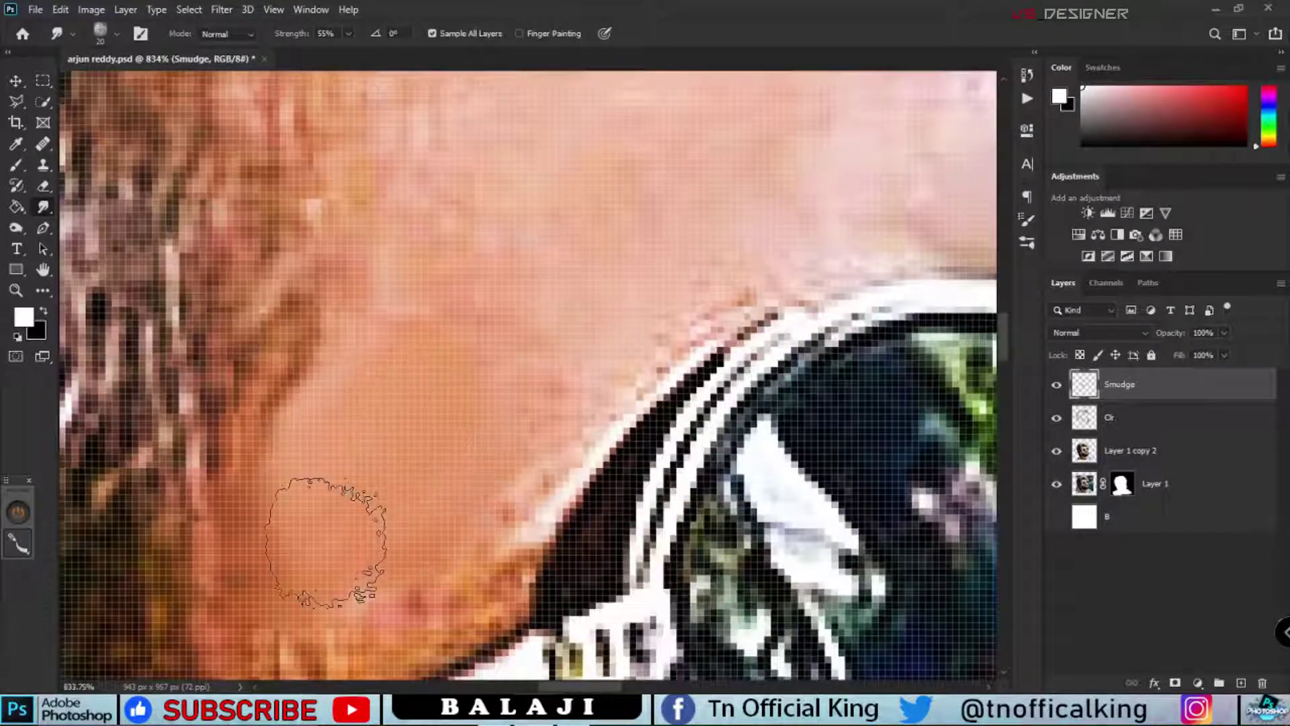
{"action": "scroll", "coordinate": [471, 483], "scroll_direction": "up", "scroll_amount": 3}
{"action": "scroll", "coordinate": [417, 457], "scroll_direction": "up", "scroll_amount": 3}
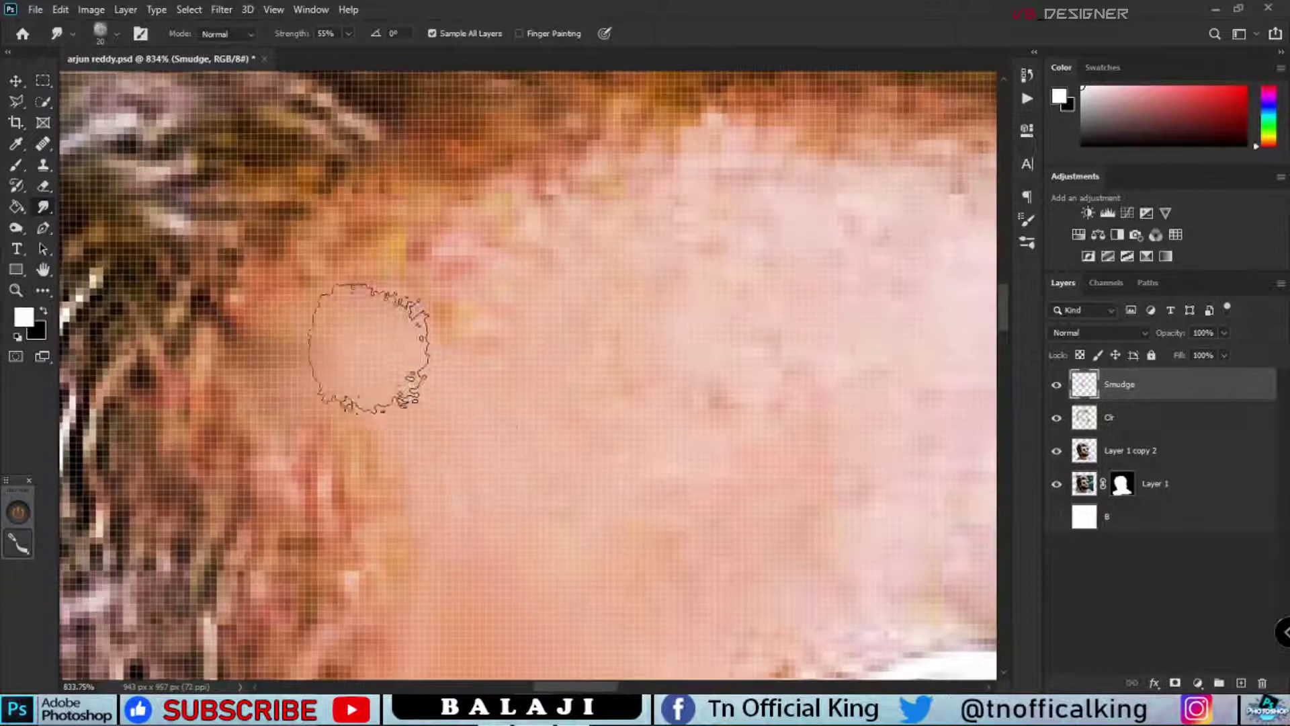
{"action": "mouse_move", "coordinate": [495, 620]}
{"action": "left_mouse_down"}
{"action": "mouse_move", "coordinate": [520, 392]}
{"action": "mouse_move", "coordinate": [501, 467]}
{"action": "left_mouse_up"}
Step: Enlarge the smudge brush to size 20 and smooth the shadow beside the nose
{"action": "scroll", "coordinate": [418, 490], "scroll_direction": "up", "scroll_amount": 2}
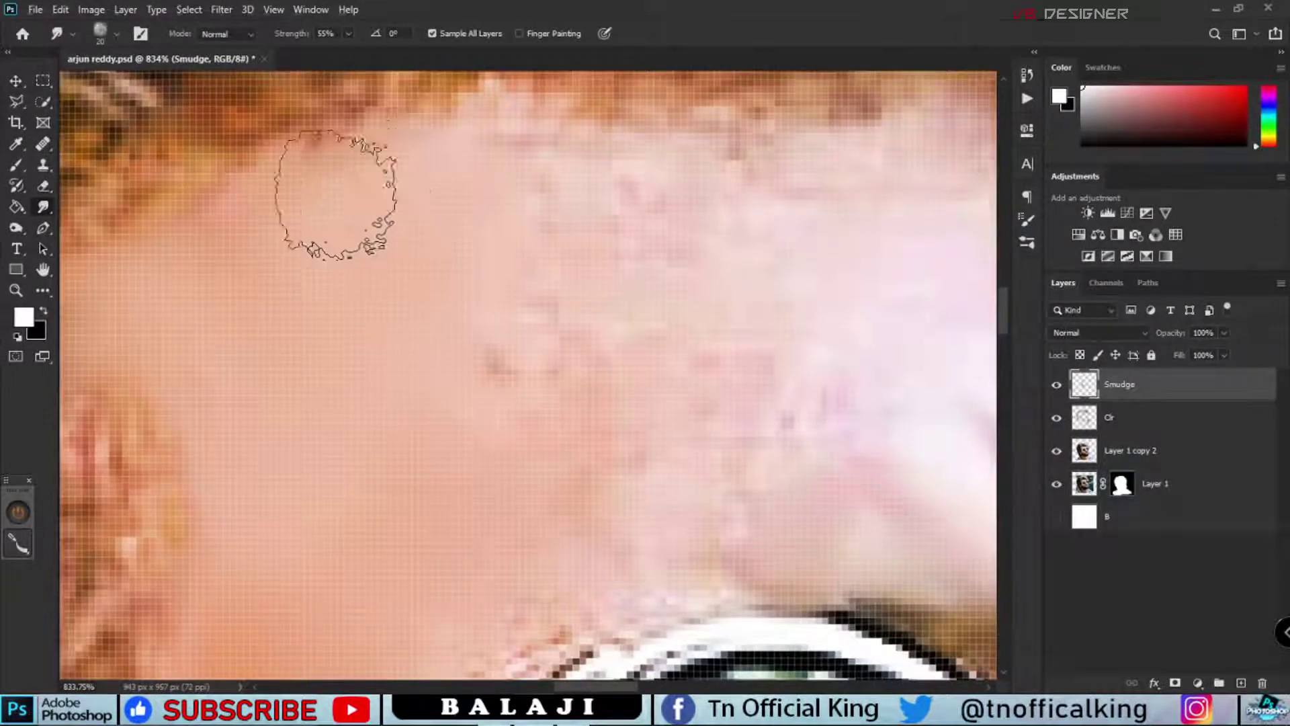
{"action": "scroll", "coordinate": [371, 197], "scroll_direction": "down", "scroll_amount": 5}
{"action": "scroll", "coordinate": [435, 256], "scroll_direction": "up", "scroll_amount": 3}
{"action": "scroll", "coordinate": [430, 262], "scroll_direction": "up", "scroll_amount": 2}
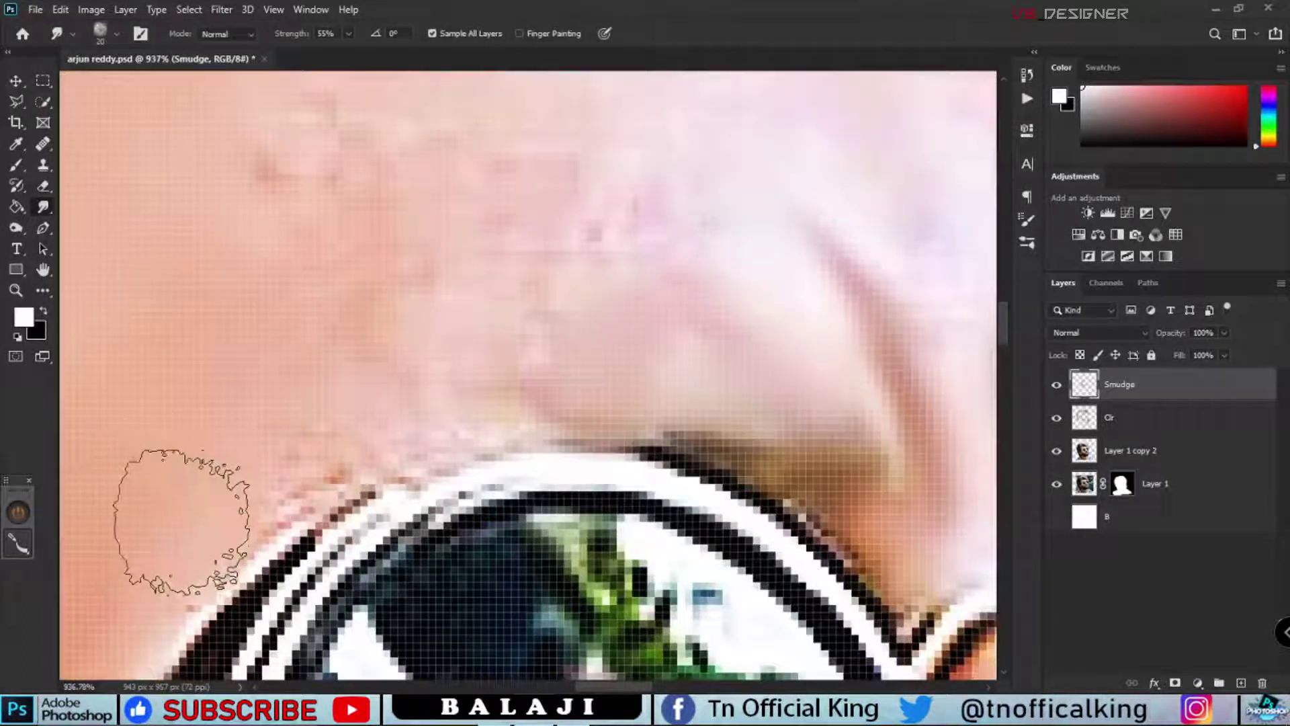
{"action": "scroll", "coordinate": [283, 432], "scroll_direction": "up", "scroll_amount": 3}
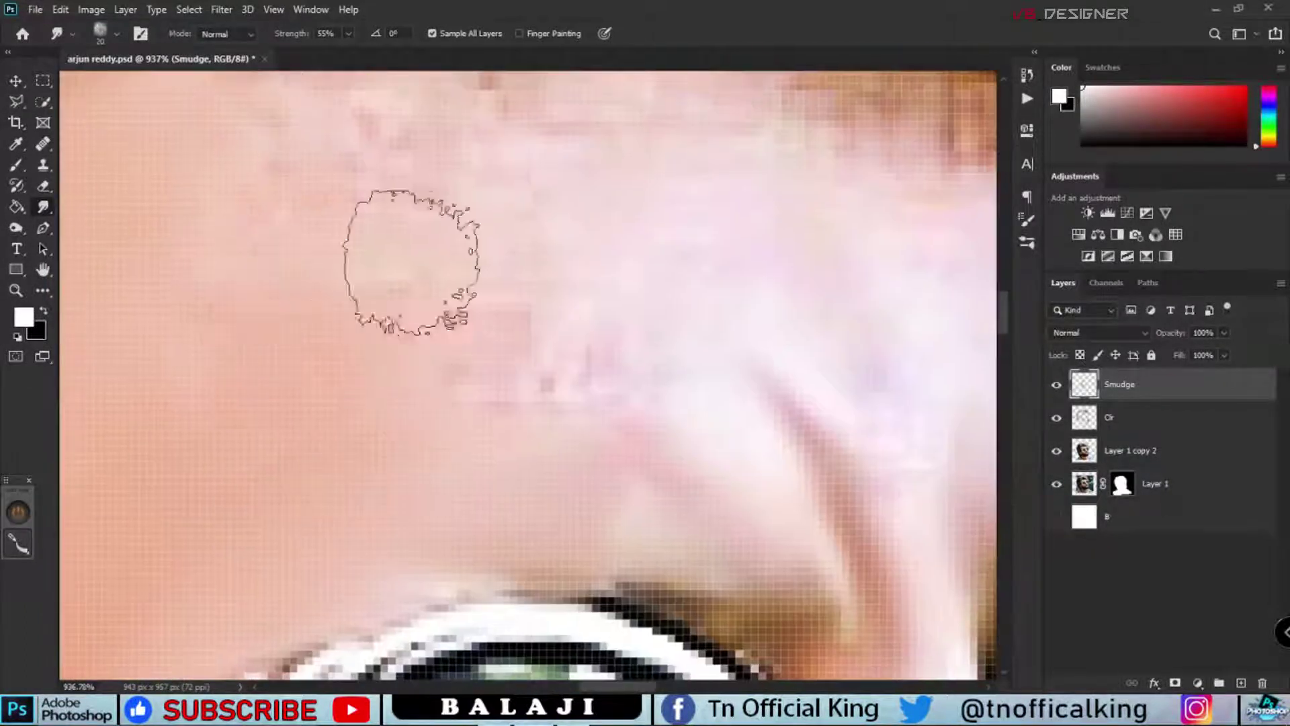
{"action": "scroll", "coordinate": [437, 276], "scroll_direction": "up", "scroll_amount": 4}
{"action": "scroll", "coordinate": [527, 437], "scroll_direction": "down", "scroll_amount": 4}
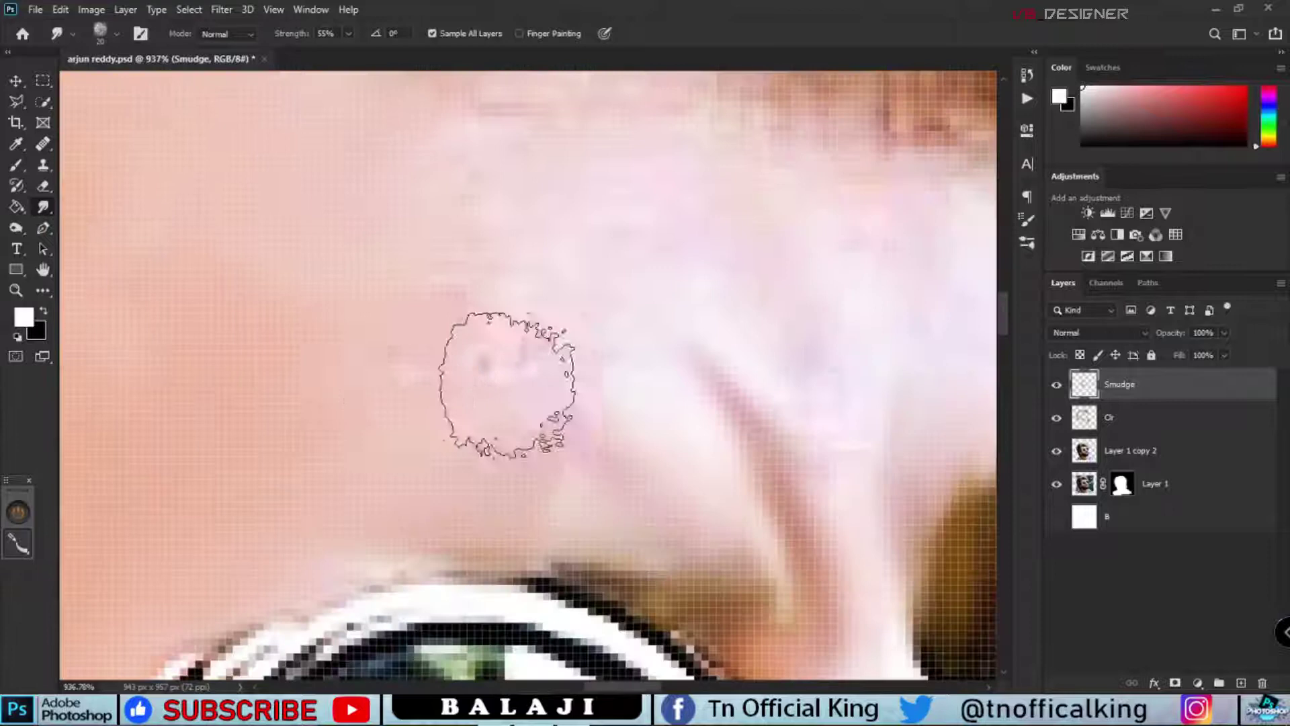
{"action": "scroll", "coordinate": [507, 384], "scroll_direction": "up", "scroll_amount": 3}
{"action": "scroll", "coordinate": [340, 222], "scroll_direction": "down", "scroll_amount": 2}
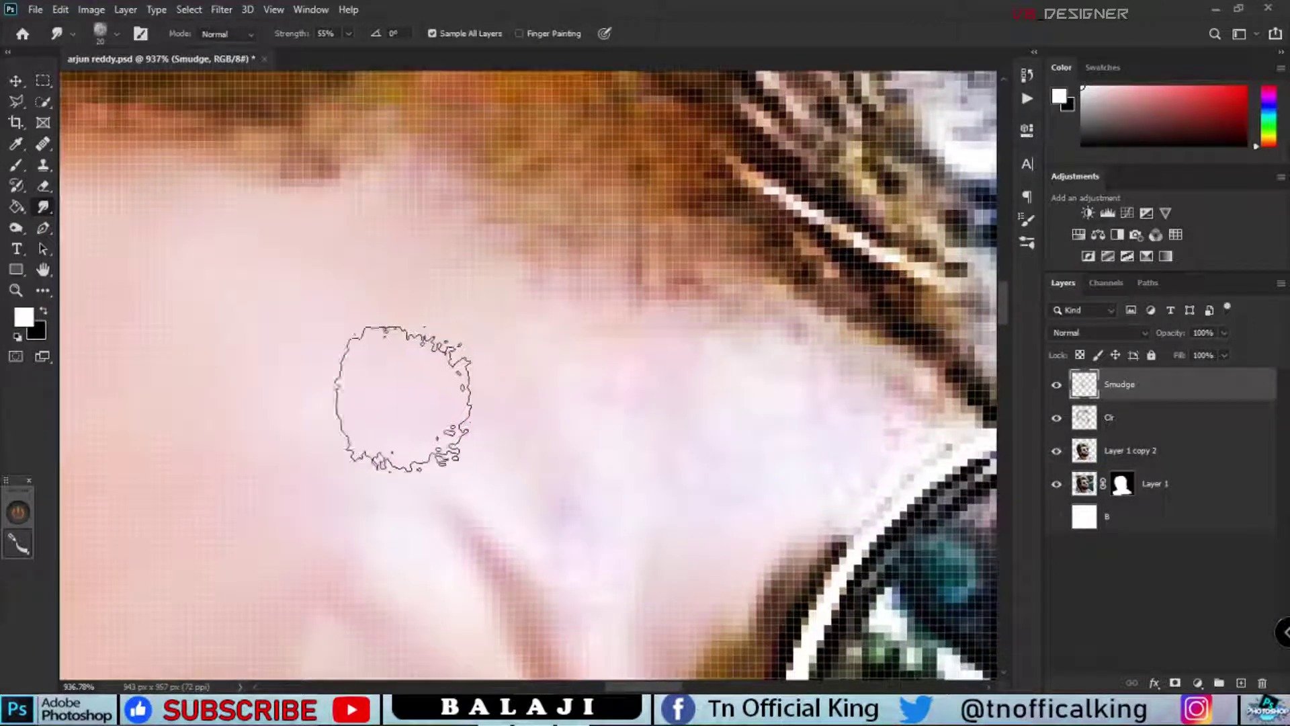
{"action": "scroll", "coordinate": [340, 283], "scroll_direction": "up", "scroll_amount": 3}
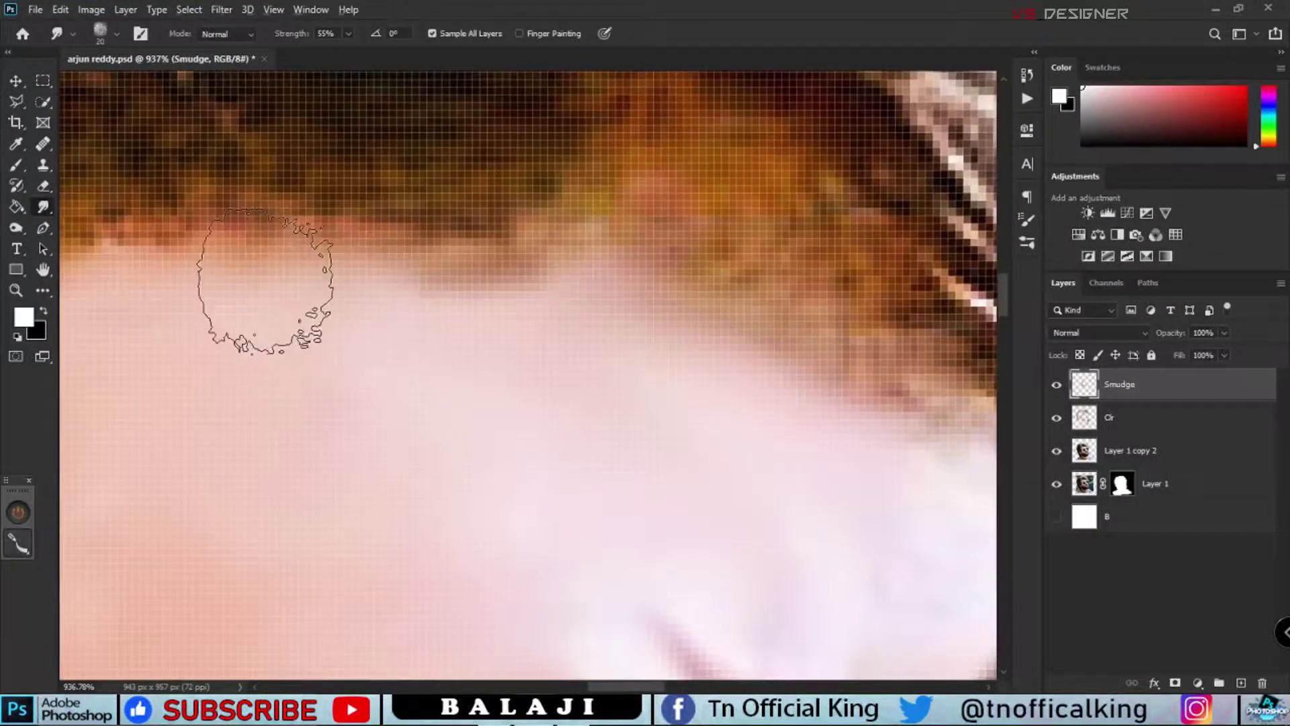
{"action": "scroll", "coordinate": [266, 281], "scroll_direction": "down", "scroll_amount": 10}
{"action": "scroll", "coordinate": [395, 323], "scroll_direction": "up", "scroll_amount": 10}
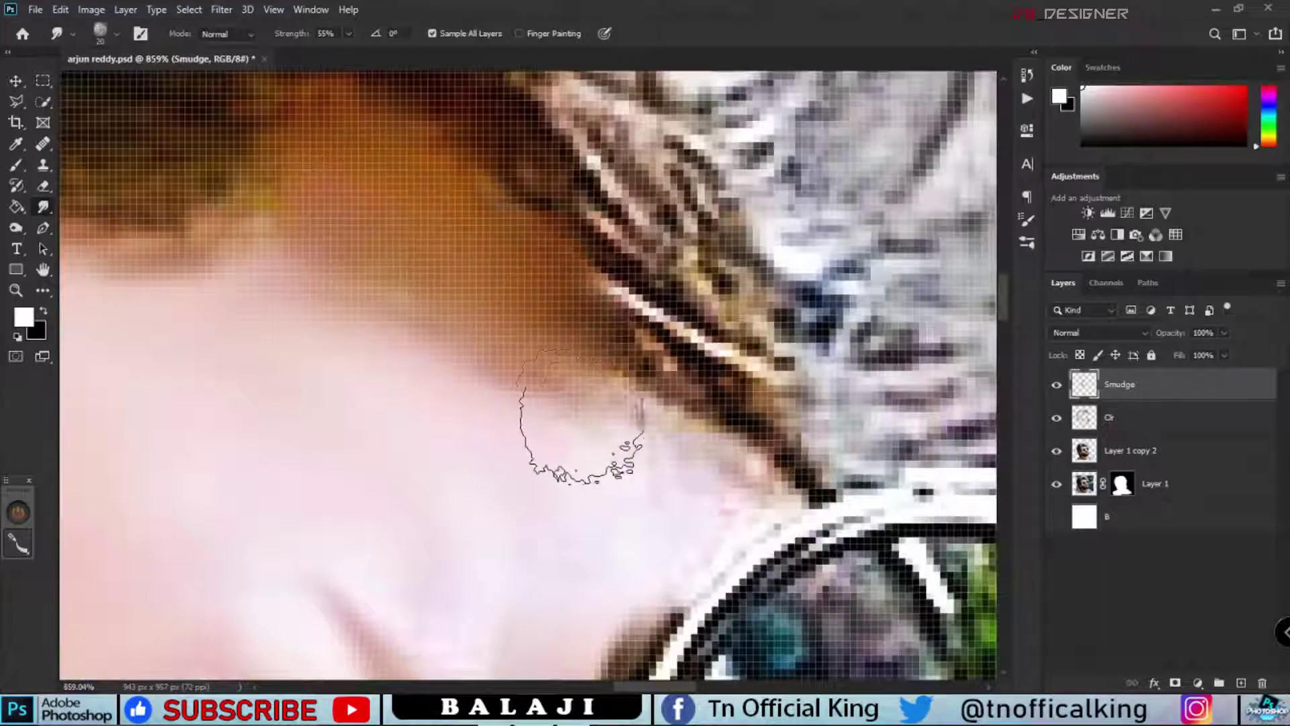
{"action": "scroll", "coordinate": [231, 288], "scroll_direction": "down", "scroll_amount": 3}
{"action": "scroll", "coordinate": [489, 302], "scroll_direction": "down", "scroll_amount": 2}
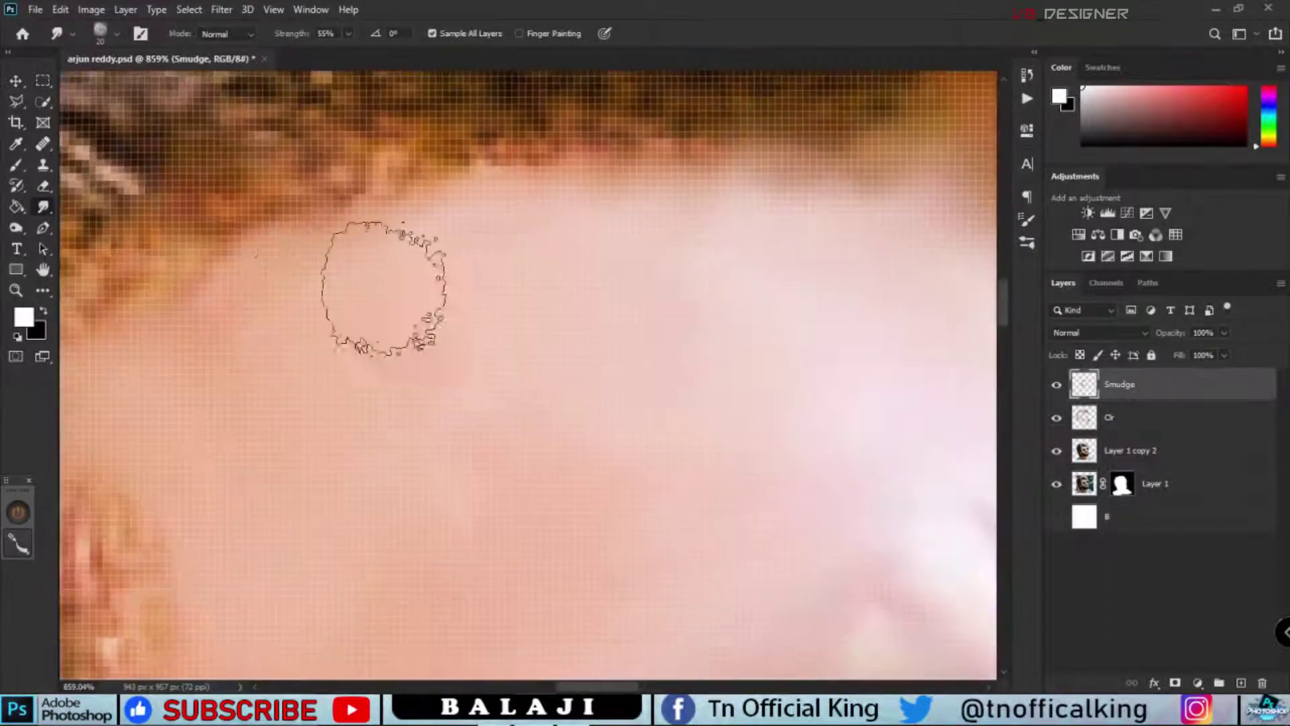
{"action": "scroll", "coordinate": [383, 289], "scroll_direction": "up", "scroll_amount": 3}
{"action": "scroll", "coordinate": [585, 236], "scroll_direction": "left", "scroll_amount": 2}
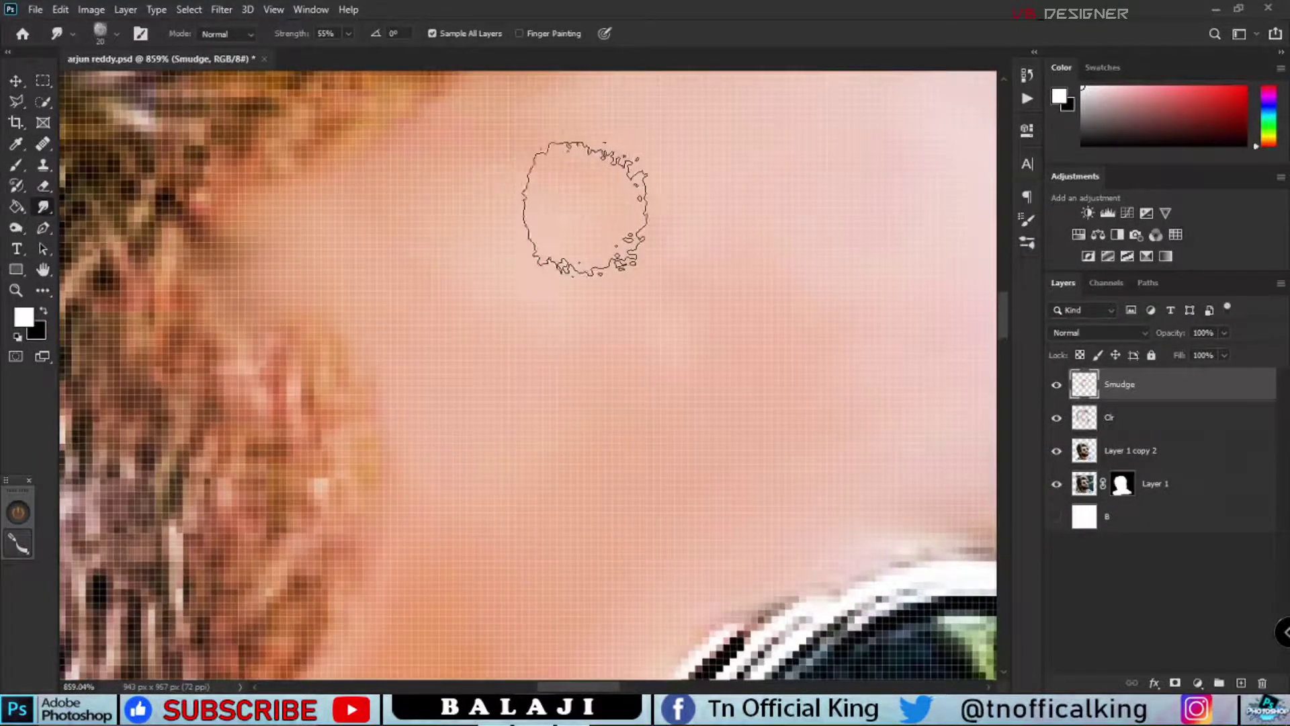
{"action": "scroll", "coordinate": [611, 215], "scroll_direction": "down", "scroll_amount": 5}
{"action": "scroll", "coordinate": [562, 360], "scroll_direction": "up", "scroll_amount": 5}
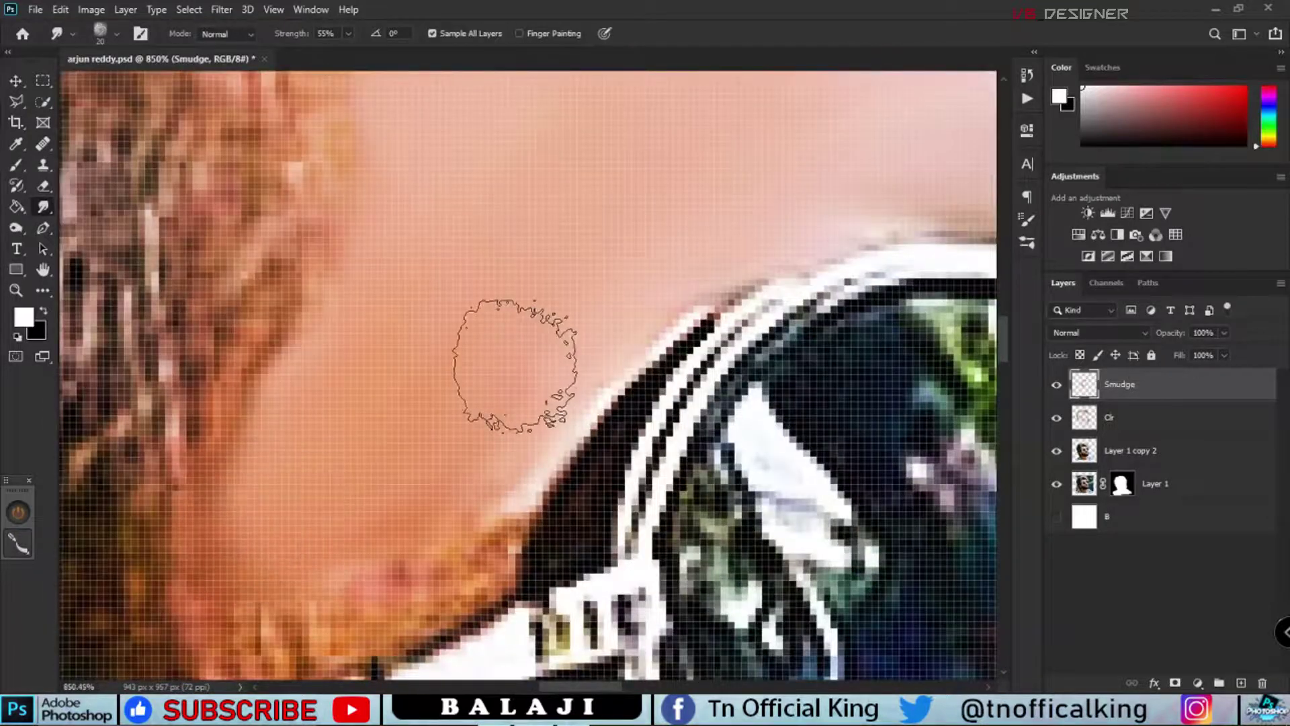
{"action": "scroll", "coordinate": [514, 365], "scroll_direction": "down", "scroll_amount": 5}
{"action": "scroll", "coordinate": [477, 447], "scroll_direction": "down", "scroll_amount": 2}
{"action": "scroll", "coordinate": [392, 506], "scroll_direction": "up", "scroll_amount": 7}
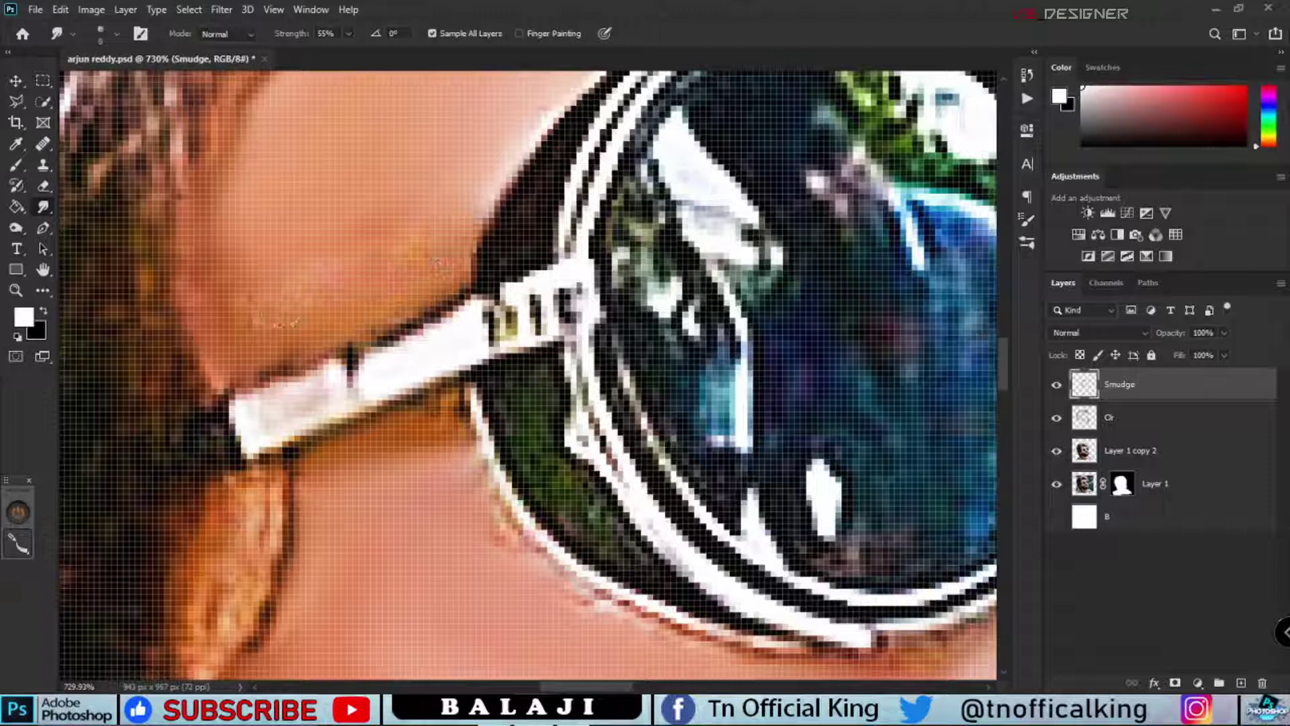
{"action": "scroll", "coordinate": [295, 302], "scroll_direction": "up", "scroll_amount": 2}
{"action": "key", "text": "bracketright"}
{"action": "key", "text": "bracketright"}
{"action": "key", "text": "bracketright"}
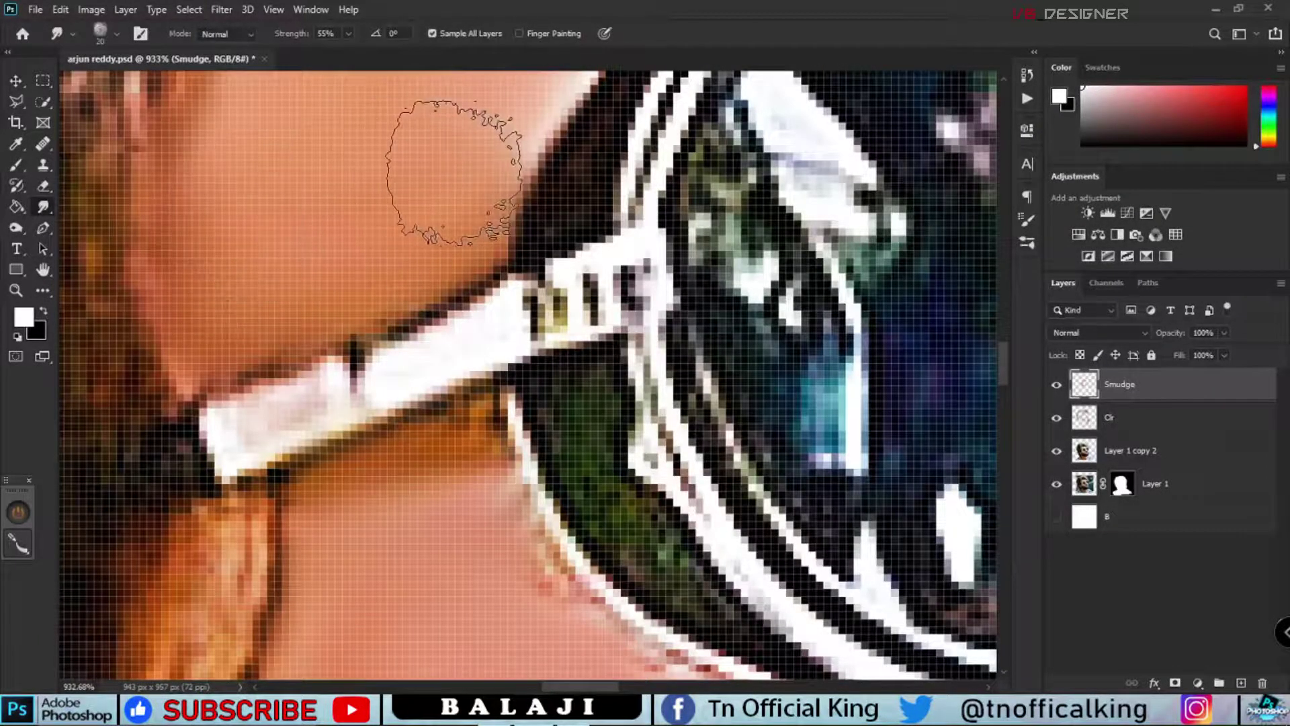
{"action": "scroll", "coordinate": [447, 173], "scroll_direction": "down", "scroll_amount": 4}
{"action": "scroll", "coordinate": [447, 173], "scroll_direction": "down", "scroll_amount": 2}
{"action": "scroll", "coordinate": [677, 426], "scroll_direction": "up", "scroll_amount": 4}
{"action": "scroll", "coordinate": [541, 543], "scroll_direction": "up", "scroll_amount": 2}
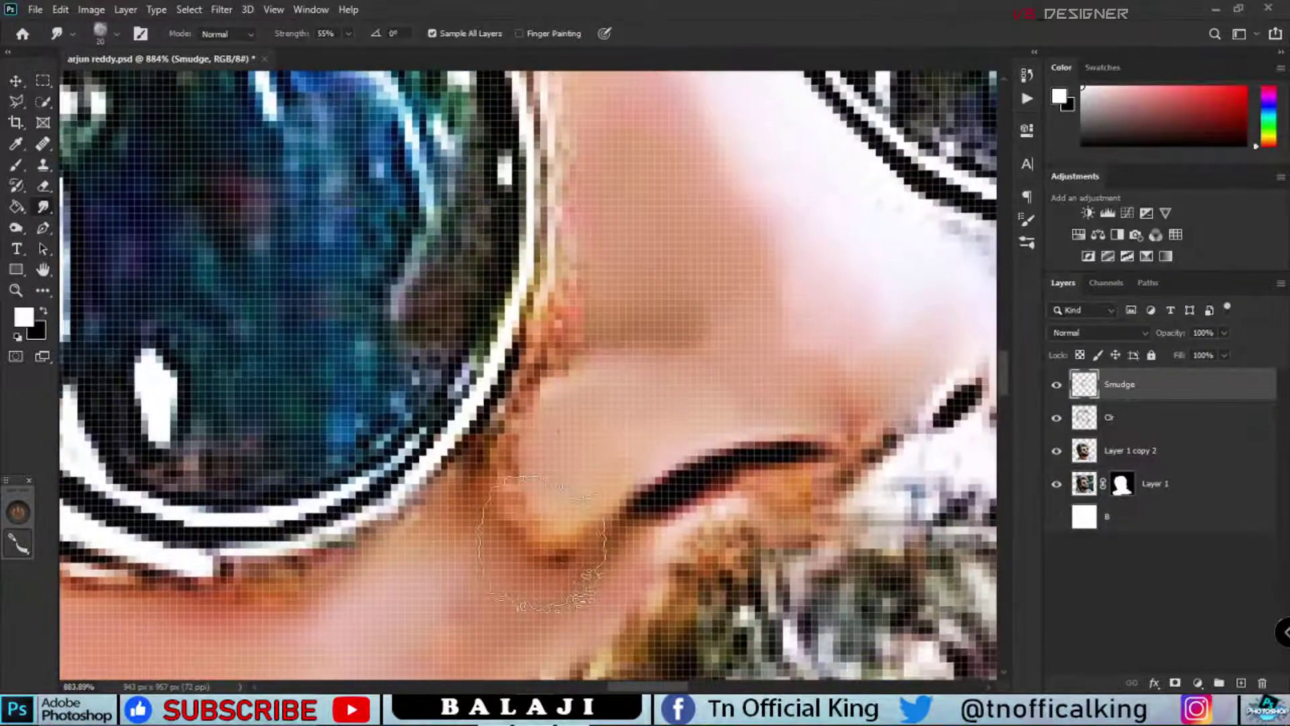
{"action": "scroll", "coordinate": [554, 344], "scroll_direction": "up", "scroll_amount": 2}
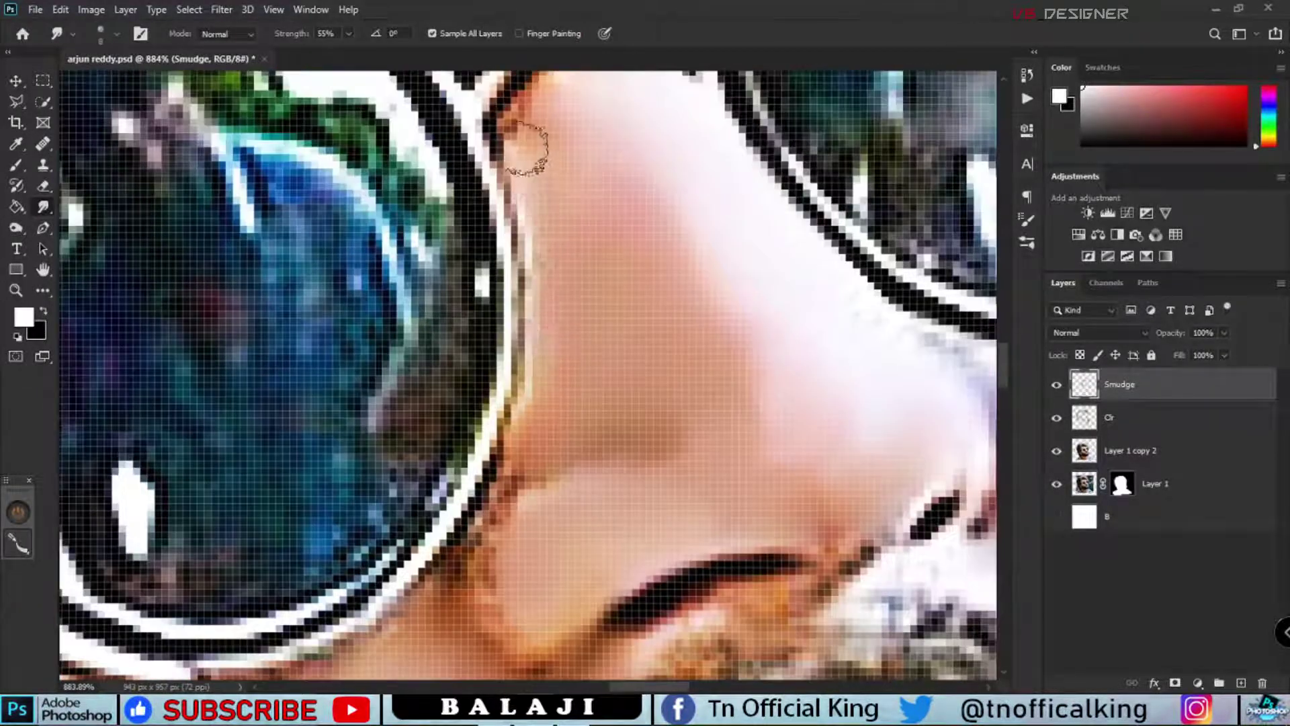
{"action": "left_click_drag", "start_coordinate": [527, 148], "coordinate": [487, 514]}
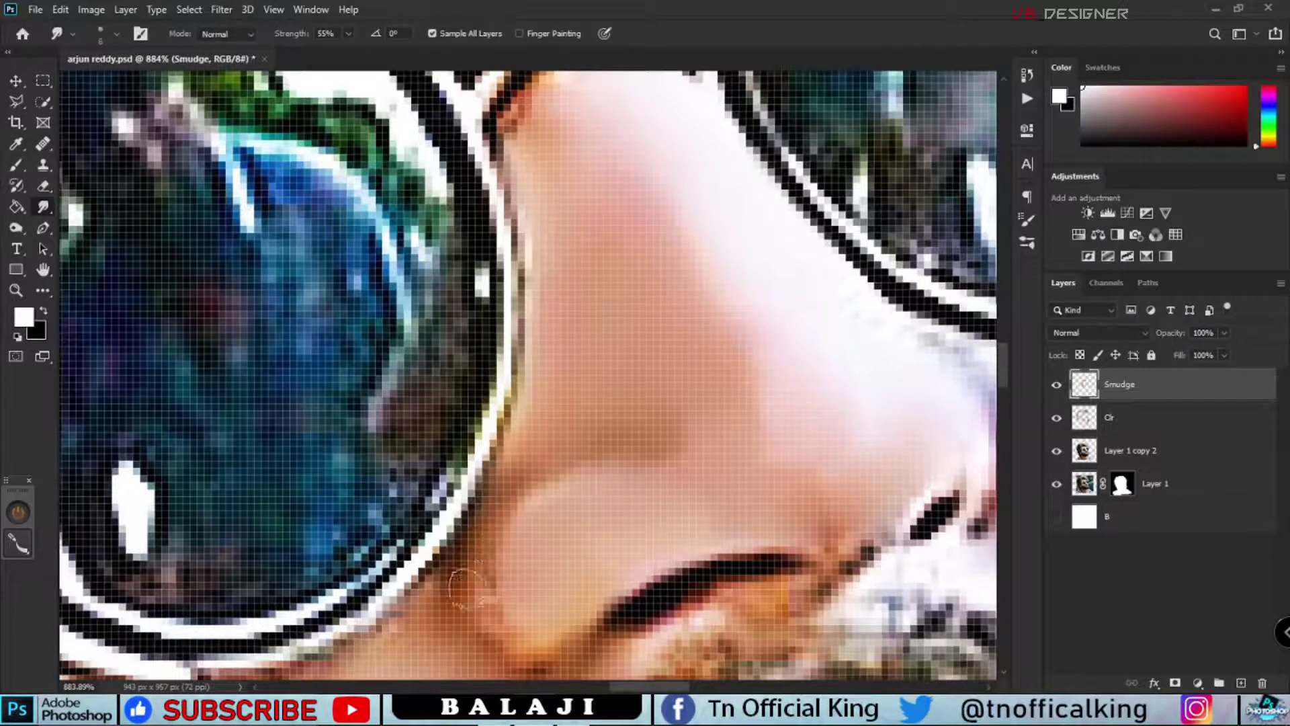
{"action": "scroll", "coordinate": [497, 575], "scroll_direction": "down", "scroll_amount": 4}
{"action": "scroll", "coordinate": [511, 537], "scroll_direction": "down", "scroll_amount": 2}
{"action": "scroll", "coordinate": [517, 408], "scroll_direction": "up", "scroll_amount": 4}
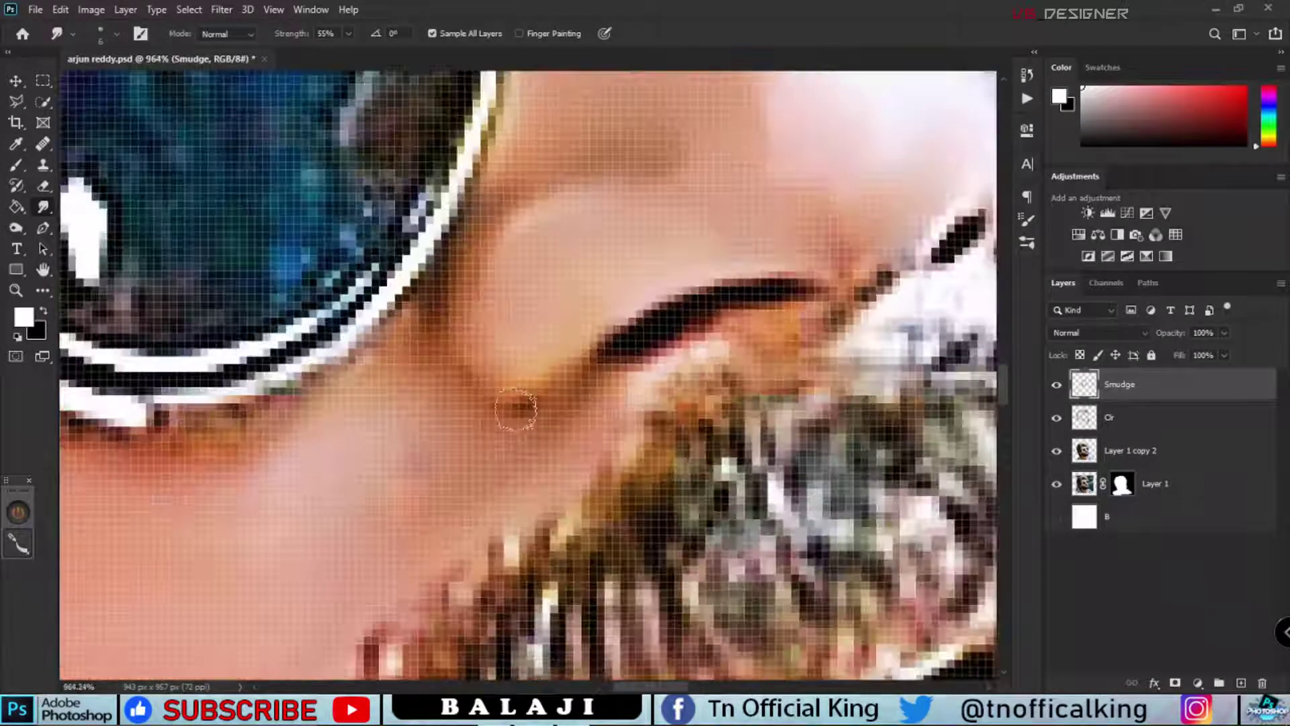
{"action": "scroll", "coordinate": [483, 387], "scroll_direction": "down", "scroll_amount": 5}
Step: Zoom and pan the view to the skin beside the nostril
{"action": "scroll", "coordinate": [511, 417], "scroll_direction": "up", "scroll_amount": 3}
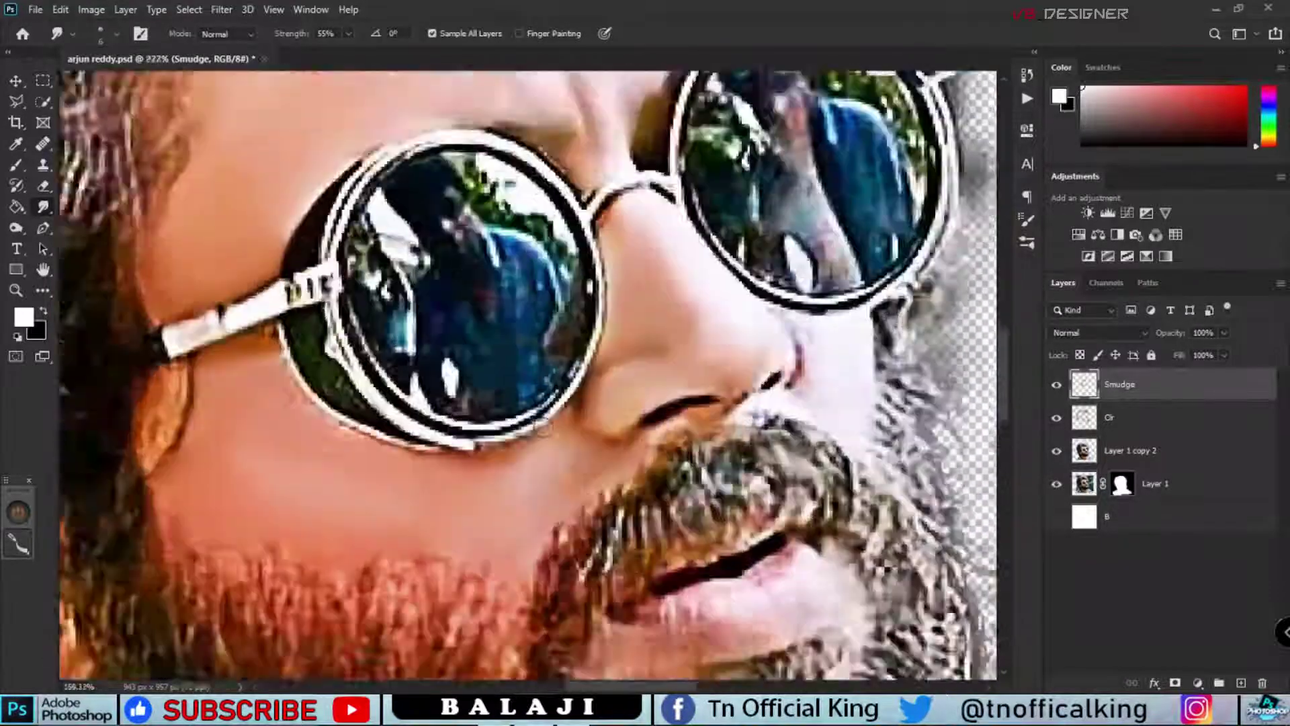
{"action": "scroll", "coordinate": [517, 430], "scroll_direction": "up", "scroll_amount": 1}
{"action": "scroll", "coordinate": [524, 439], "scroll_direction": "up", "scroll_amount": 1}
{"action": "scroll", "coordinate": [524, 439], "scroll_direction": "down", "scroll_amount": 5}
{"action": "scroll", "coordinate": [511, 377], "scroll_direction": "up", "scroll_amount": 3}
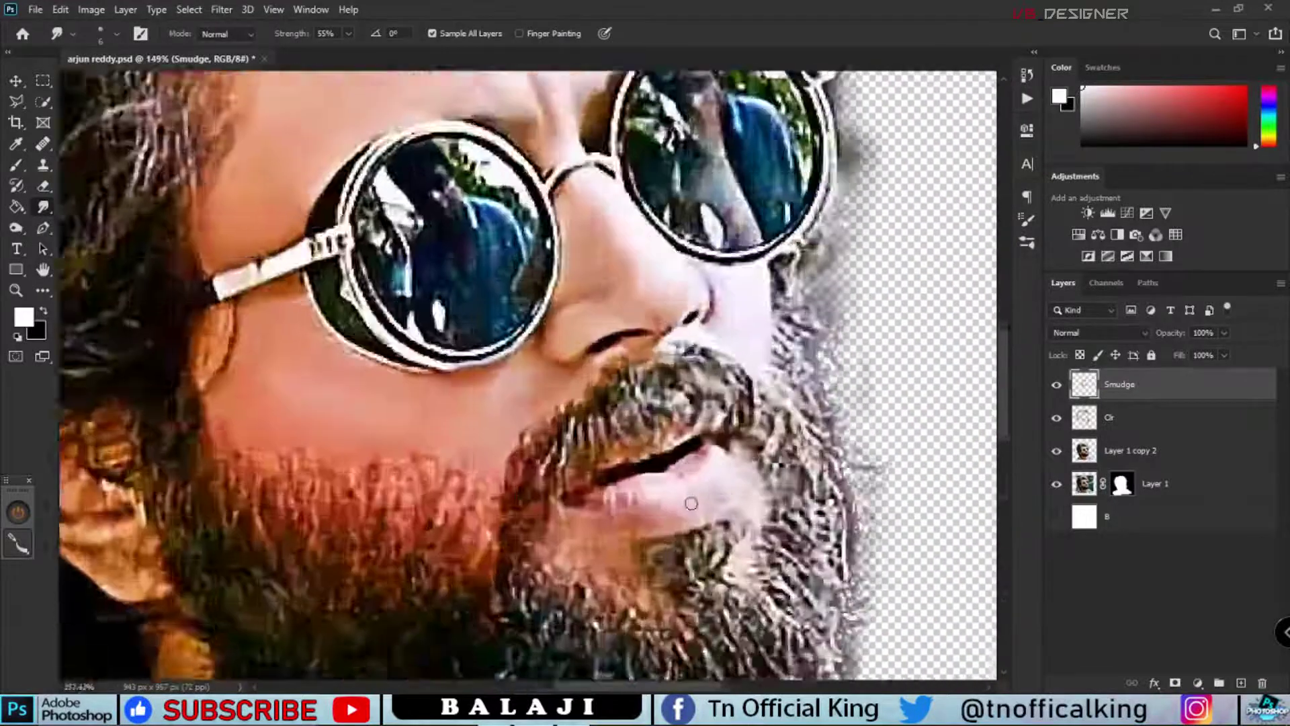
{"action": "scroll", "coordinate": [503, 321], "scroll_direction": "up", "scroll_amount": 2}
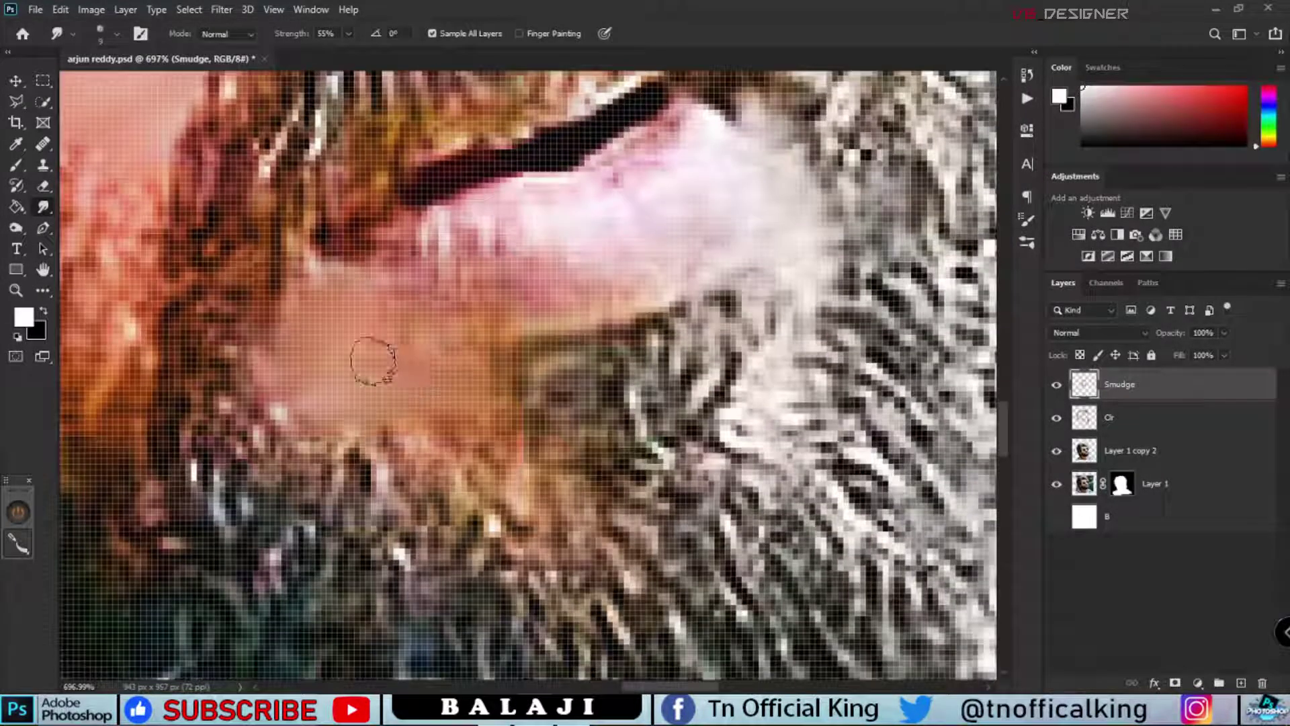
{"action": "scroll", "coordinate": [464, 433], "scroll_direction": "up", "scroll_amount": 3}
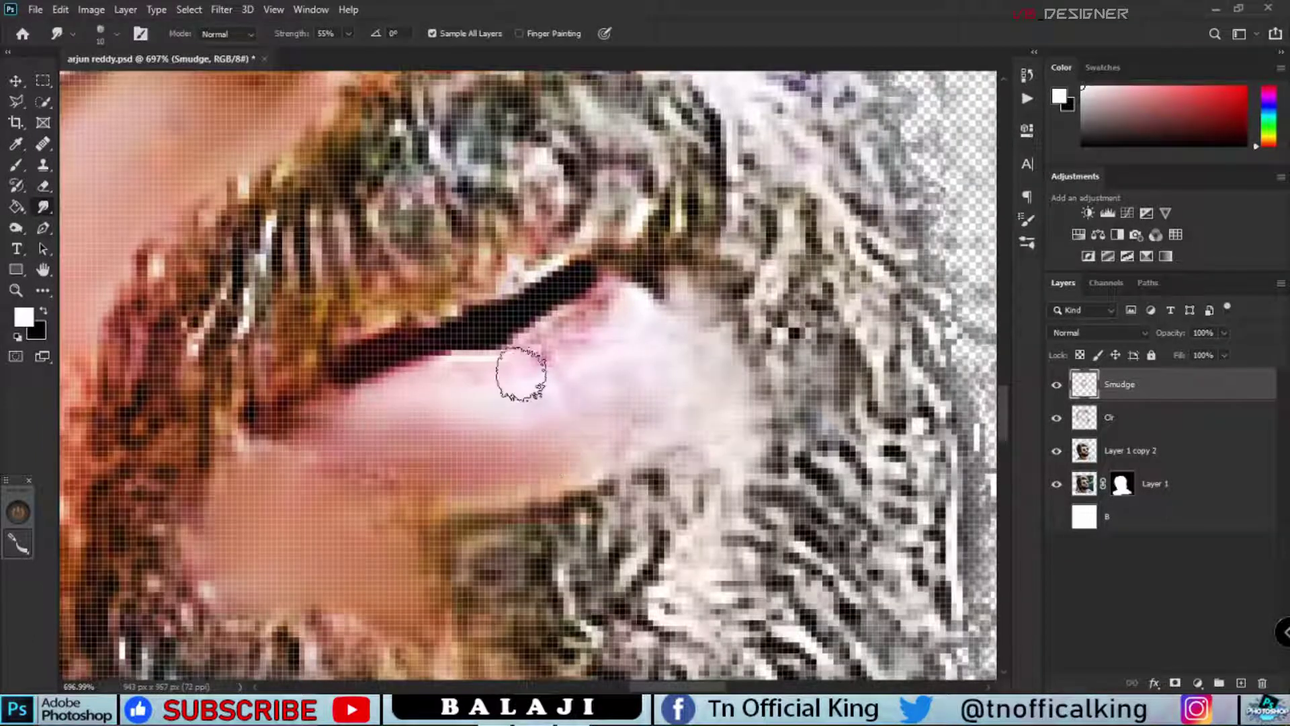
{"action": "scroll", "coordinate": [522, 374], "scroll_direction": "up", "scroll_amount": 2}
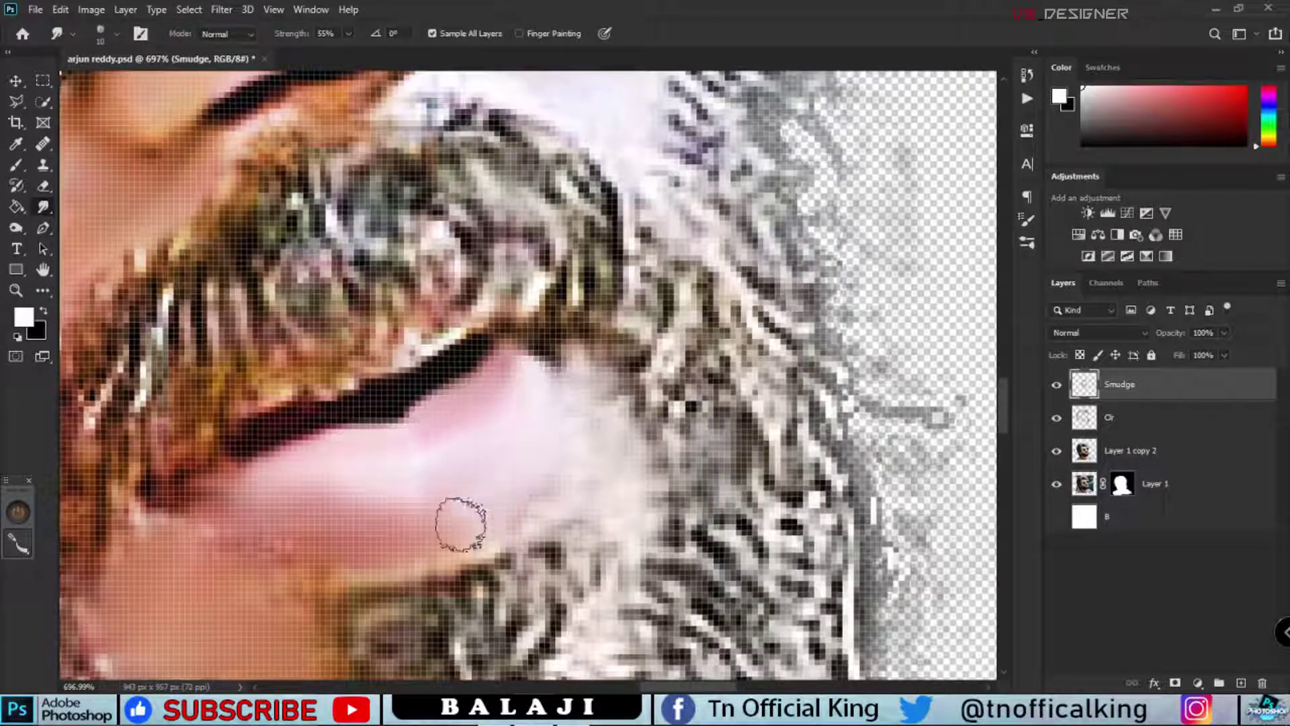
{"action": "scroll", "coordinate": [461, 525], "scroll_direction": "up", "scroll_amount": 2}
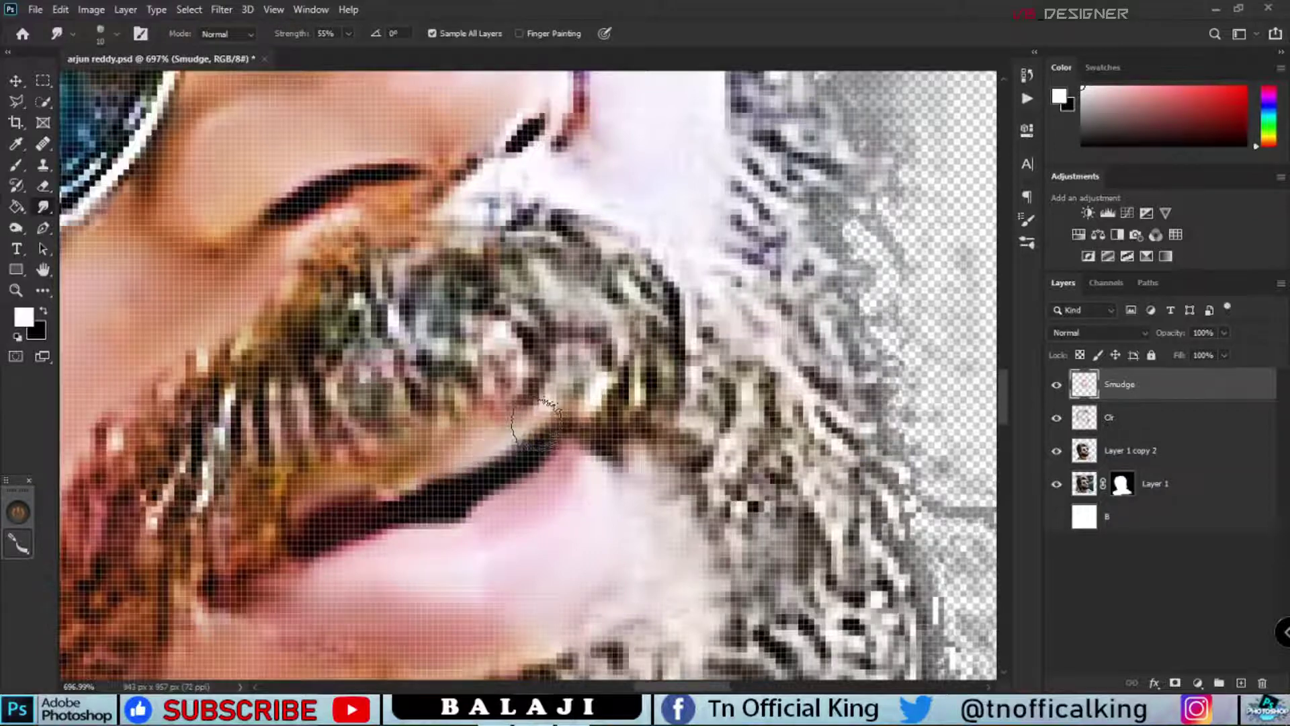
{"action": "scroll", "coordinate": [536, 423], "scroll_direction": "up", "scroll_amount": 1}
{"action": "scroll", "coordinate": [386, 578], "scroll_direction": "down", "scroll_amount": 5}
{"action": "scroll", "coordinate": [383, 588], "scroll_direction": "up", "scroll_amount": 4}
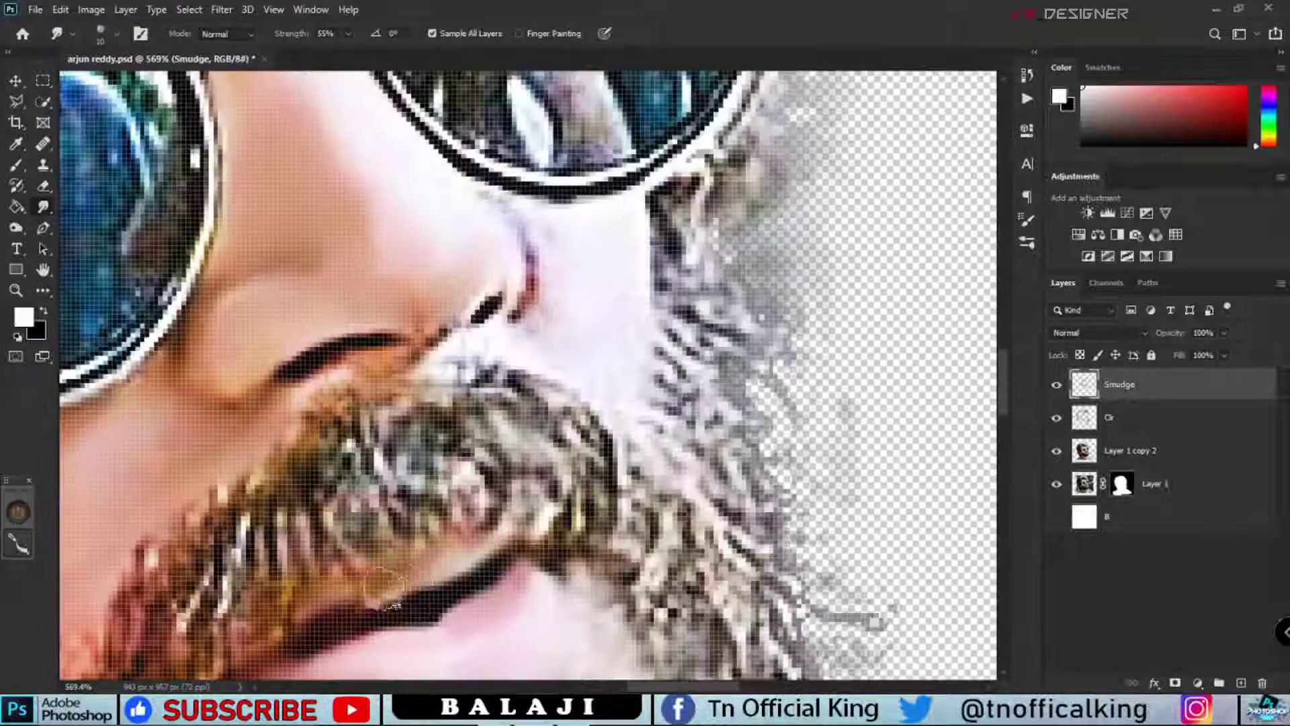
{"action": "scroll", "coordinate": [444, 578], "scroll_direction": "down", "scroll_amount": 5}
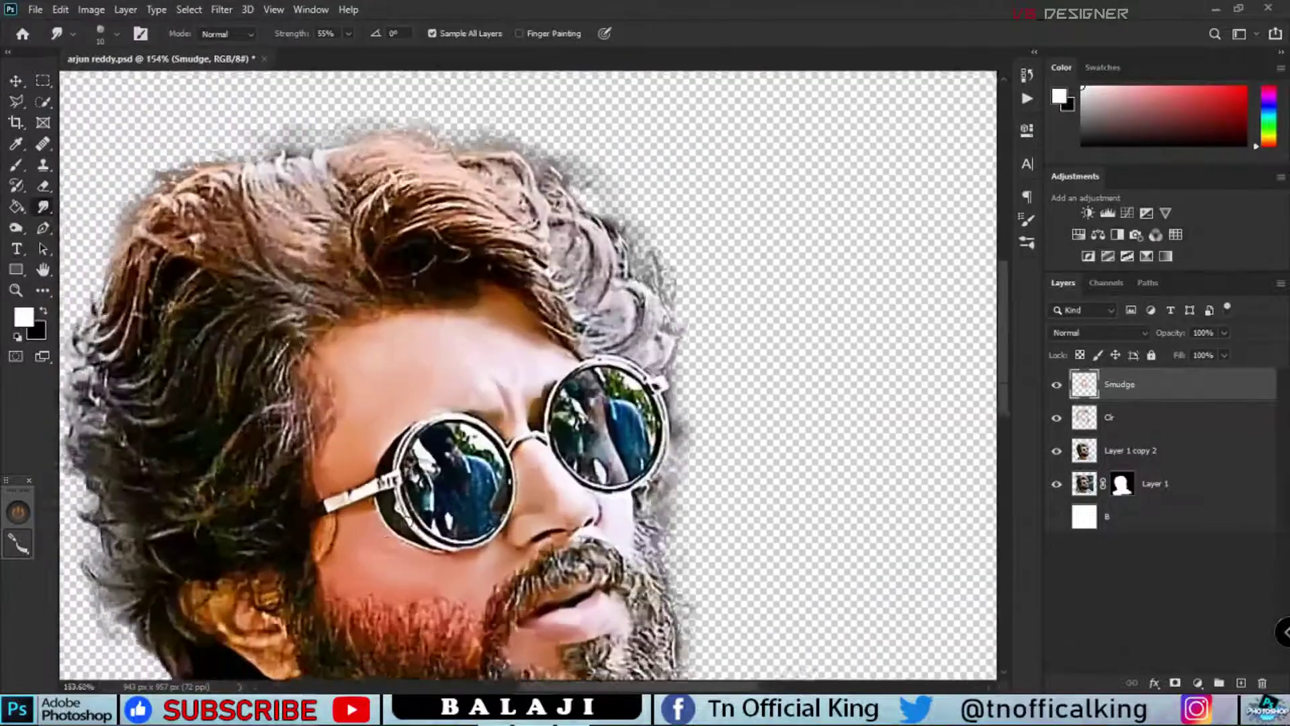
{"action": "scroll", "coordinate": [224, 509], "scroll_direction": "up", "scroll_amount": 5}
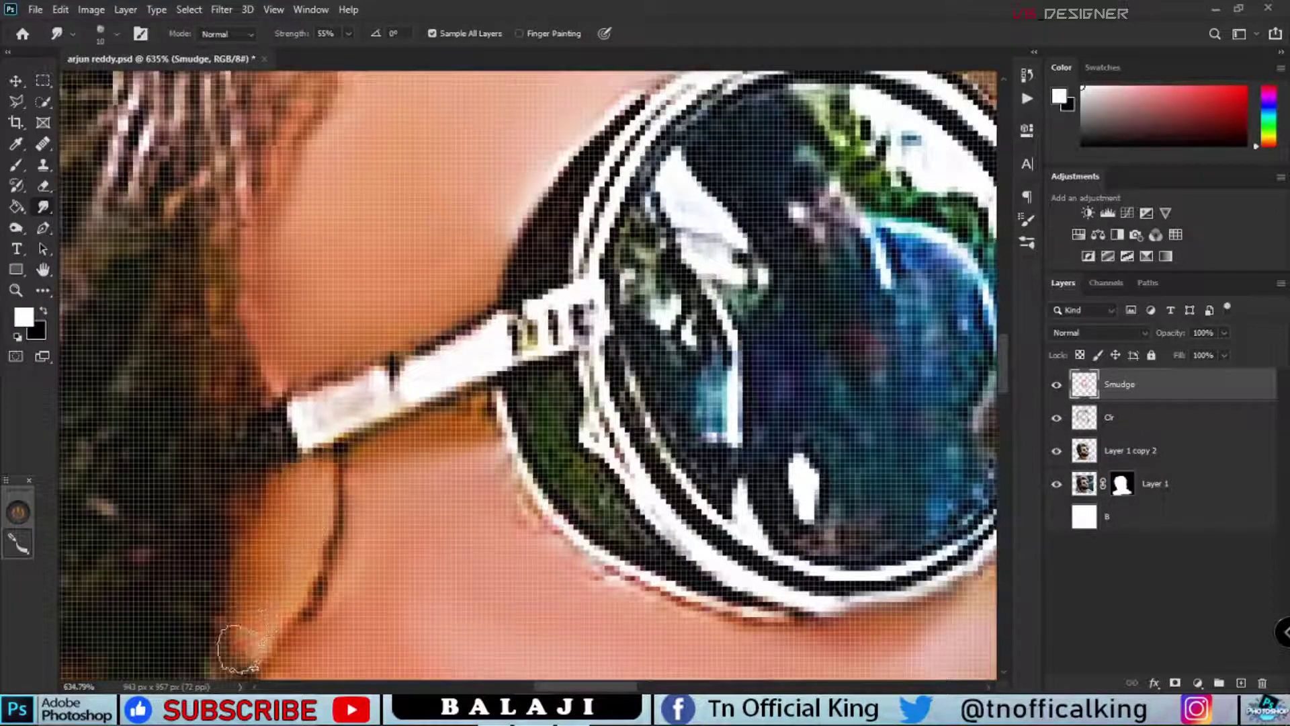
{"action": "scroll", "coordinate": [239, 649], "scroll_direction": "down", "scroll_amount": 5}
{"action": "scroll", "coordinate": [296, 436], "scroll_direction": "up", "scroll_amount": 4}
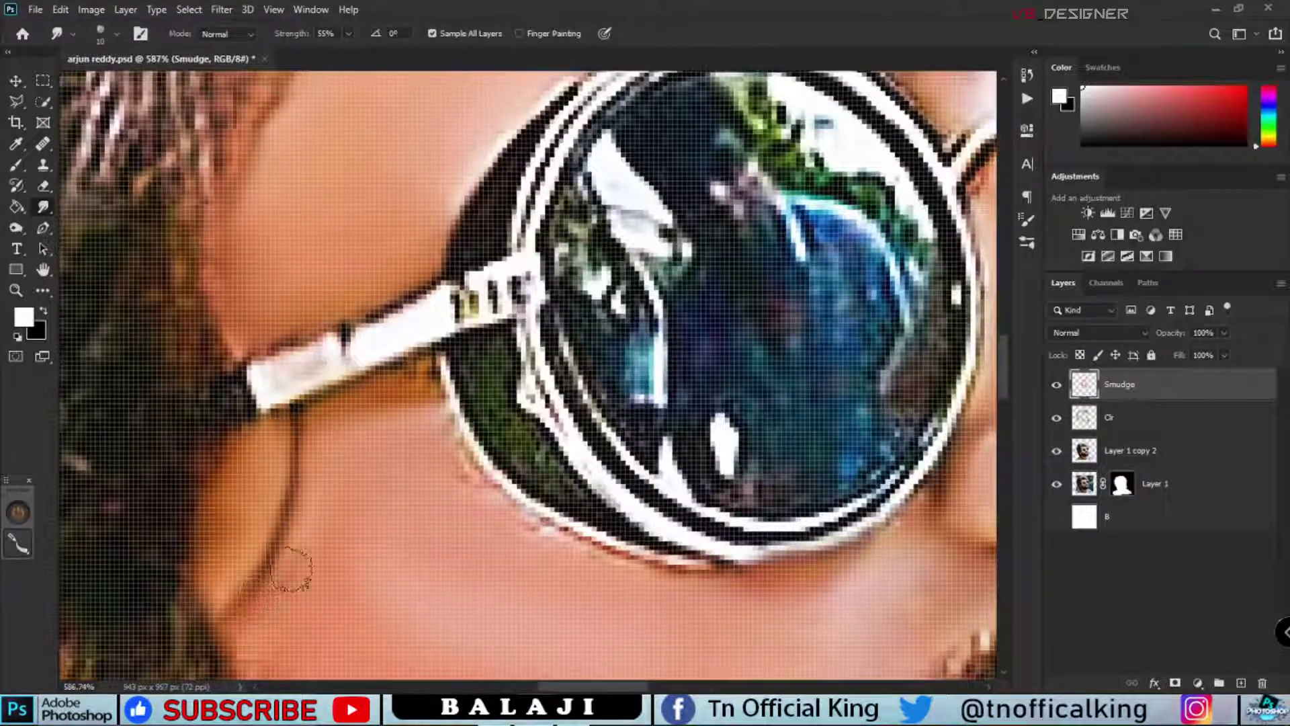
{"action": "scroll", "coordinate": [291, 569], "scroll_direction": "down", "scroll_amount": 5}
{"action": "scroll", "coordinate": [680, 349], "scroll_direction": "up", "scroll_amount": 4}
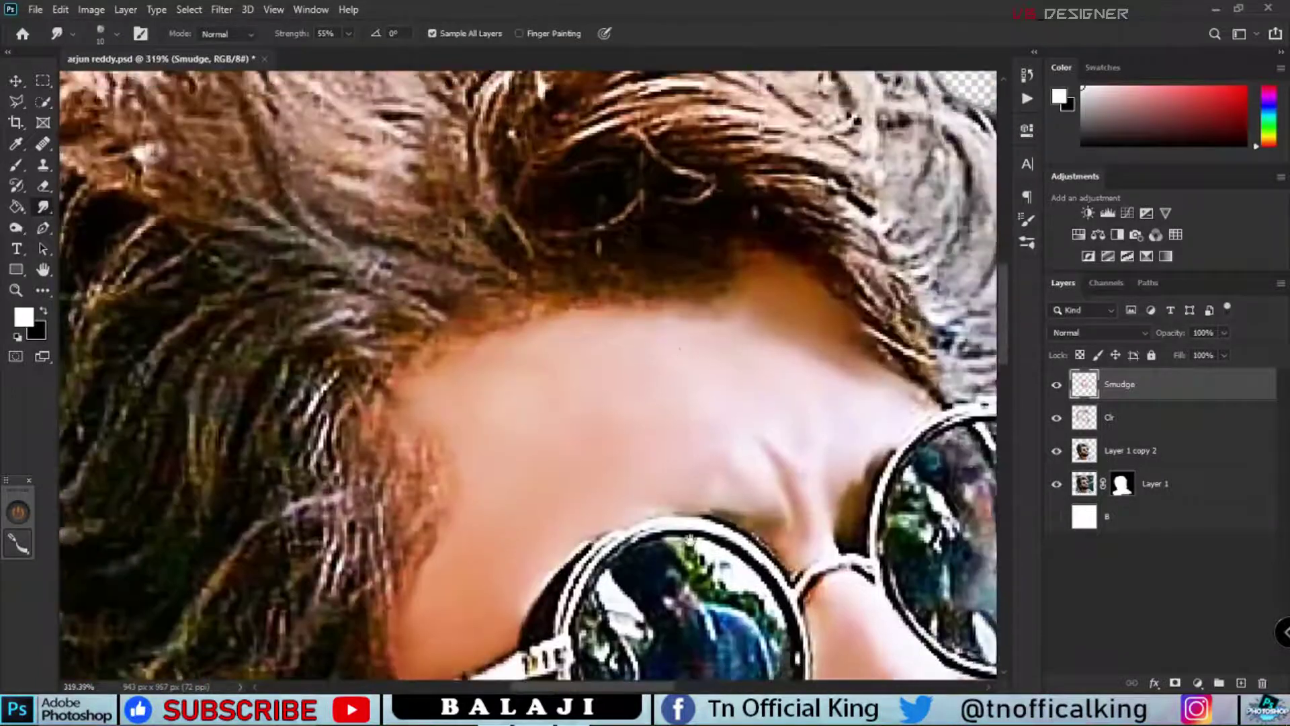
{"action": "scroll", "coordinate": [680, 350], "scroll_direction": "down", "scroll_amount": 3}
{"action": "scroll", "coordinate": [384, 378], "scroll_direction": "up", "scroll_amount": 6}
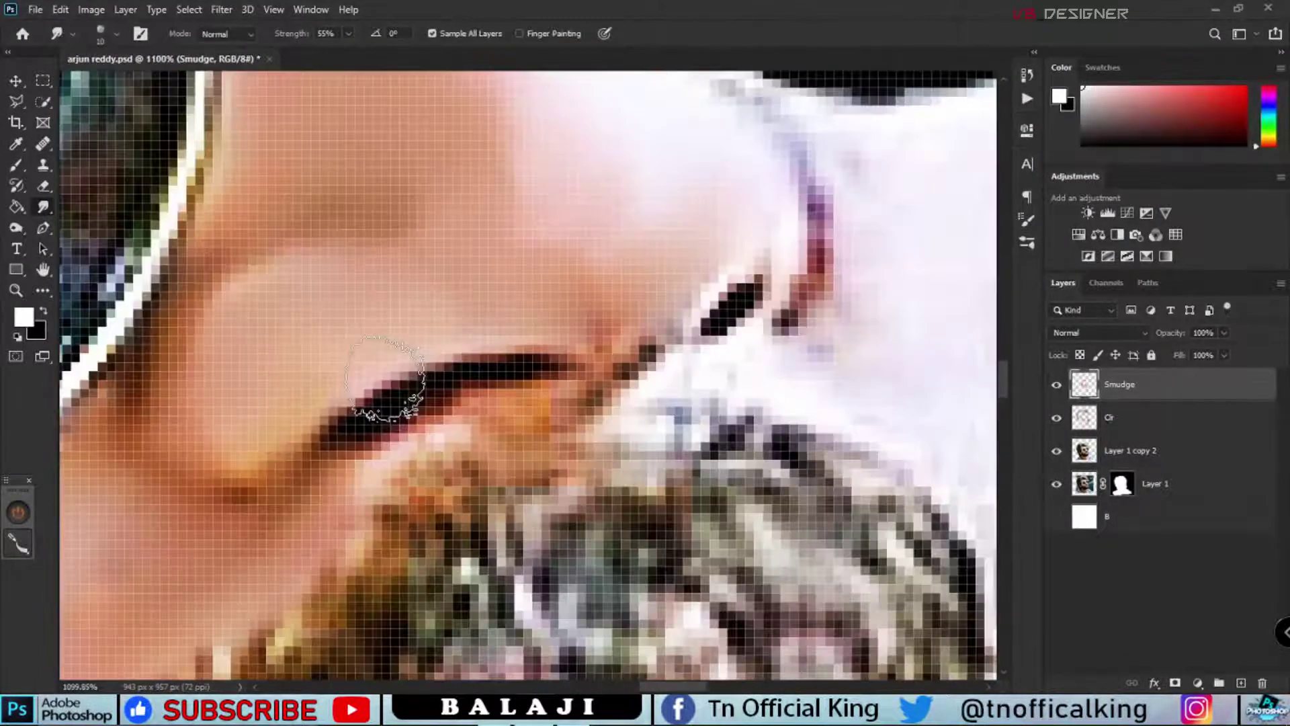
{"action": "scroll", "coordinate": [395, 451], "scroll_direction": "down", "scroll_amount": 1}
{"action": "scroll", "coordinate": [600, 334], "scroll_direction": "up", "scroll_amount": 1}
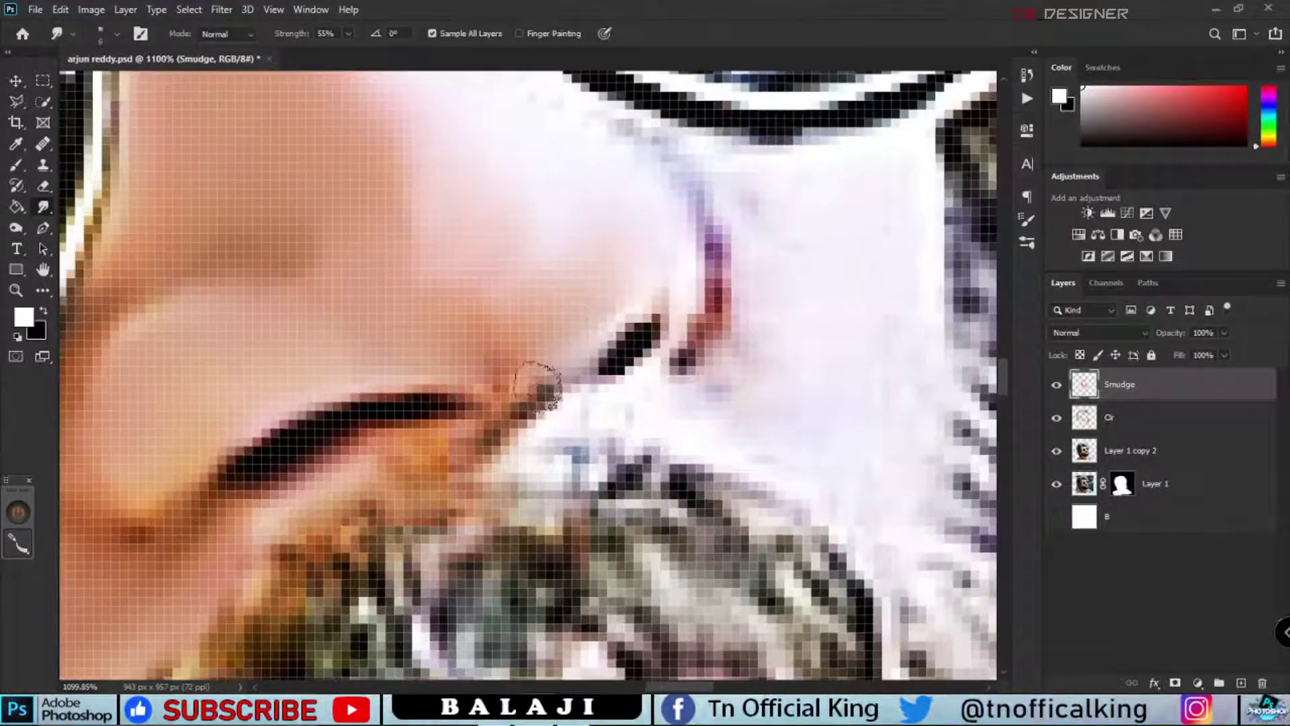
{"action": "left_click_drag", "start_coordinate": [596, 365], "coordinate": [526, 446]}
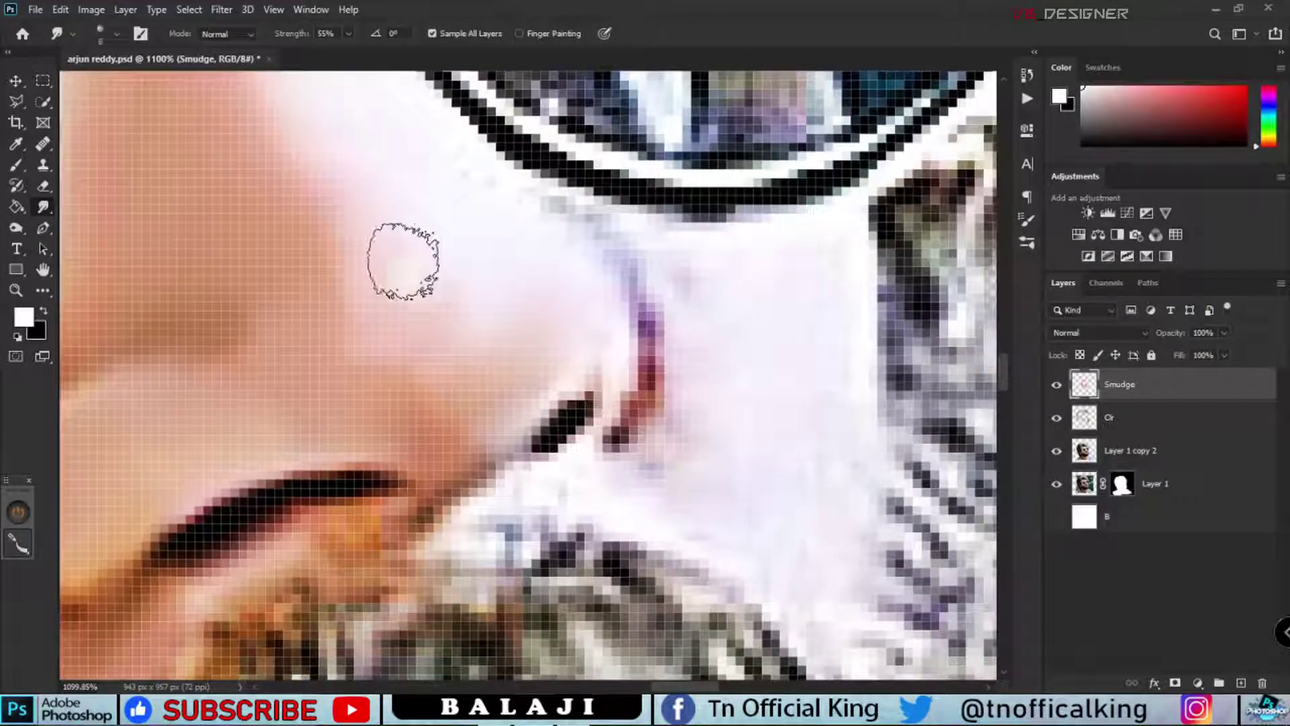
Step: Smear the reddish streak beside the nose into the surrounding skin
{"action": "scroll", "coordinate": [377, 312], "scroll_direction": "down", "scroll_amount": 3}
{"action": "scroll", "coordinate": [348, 230], "scroll_direction": "down", "scroll_amount": 2}
{"action": "scroll", "coordinate": [275, 454], "scroll_direction": "up", "scroll_amount": 3}
{"action": "scroll", "coordinate": [264, 387], "scroll_direction": "down", "scroll_amount": 3}
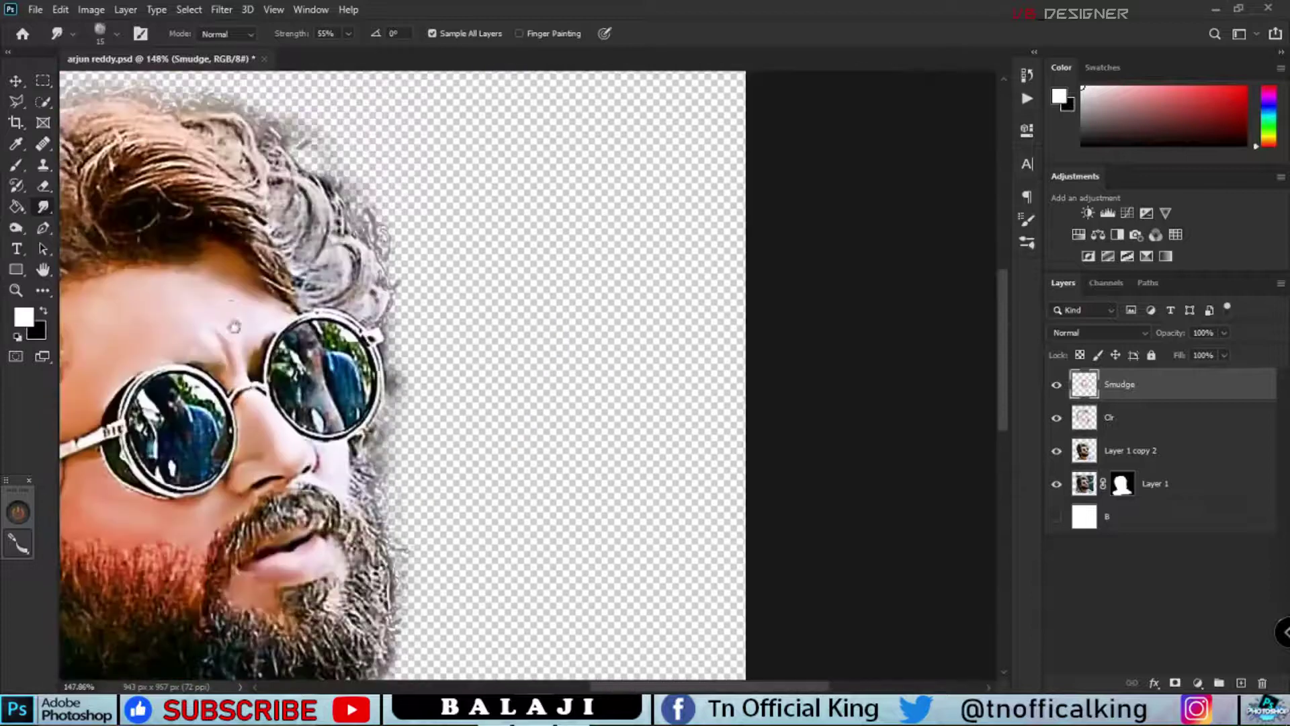
{"action": "scroll", "coordinate": [288, 288], "scroll_direction": "up", "scroll_amount": 2}
{"action": "scroll", "coordinate": [366, 453], "scroll_direction": "up", "scroll_amount": 2}
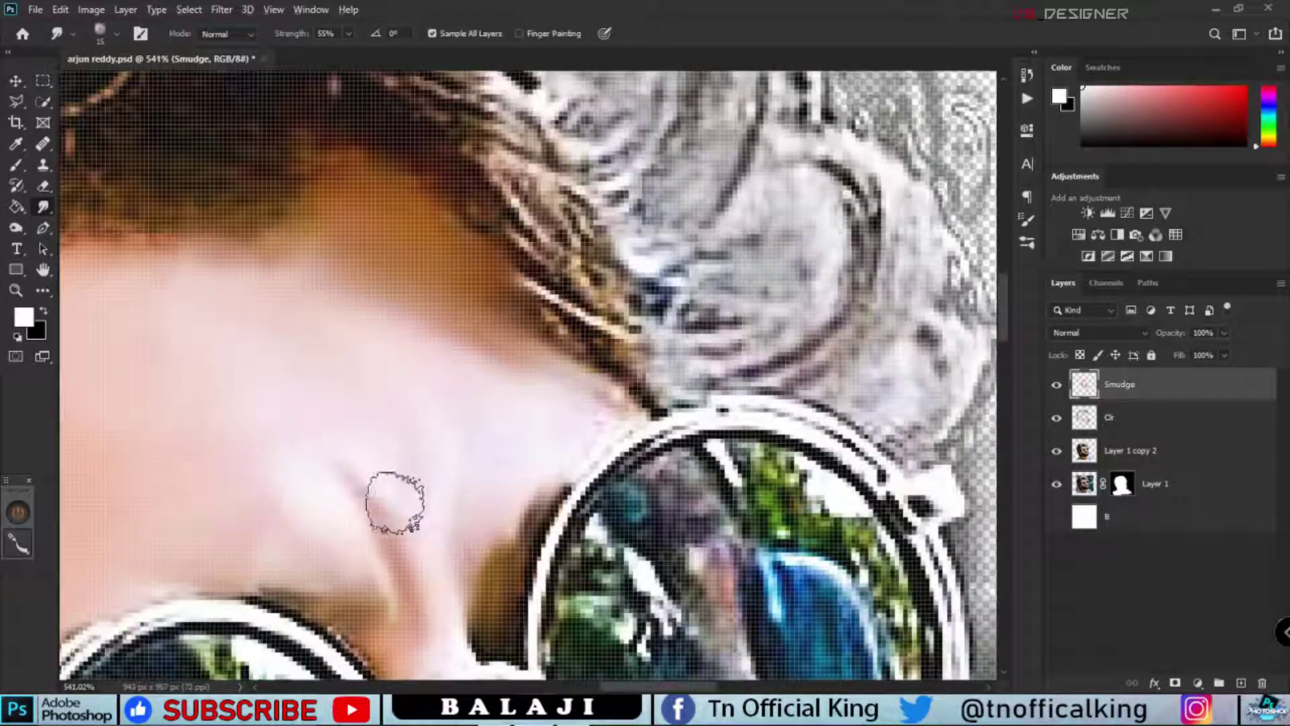
{"action": "scroll", "coordinate": [403, 511], "scroll_direction": "down", "scroll_amount": 2}
{"action": "scroll", "coordinate": [446, 595], "scroll_direction": "down", "scroll_amount": 2}
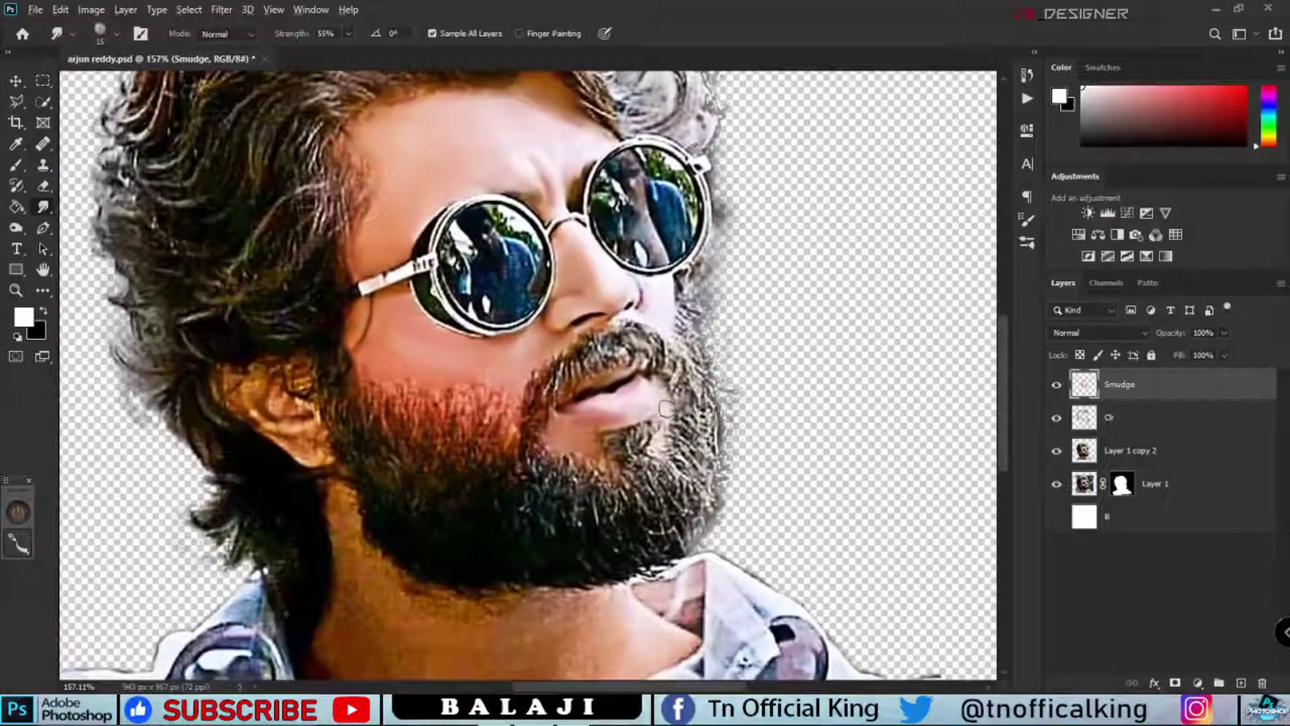
{"action": "scroll", "coordinate": [666, 408], "scroll_direction": "up", "scroll_amount": 2}
{"action": "scroll", "coordinate": [518, 432], "scroll_direction": "up", "scroll_amount": 2}
{"action": "scroll", "coordinate": [519, 432], "scroll_direction": "down", "scroll_amount": 2}
{"action": "scroll", "coordinate": [453, 393], "scroll_direction": "up", "scroll_amount": 3}
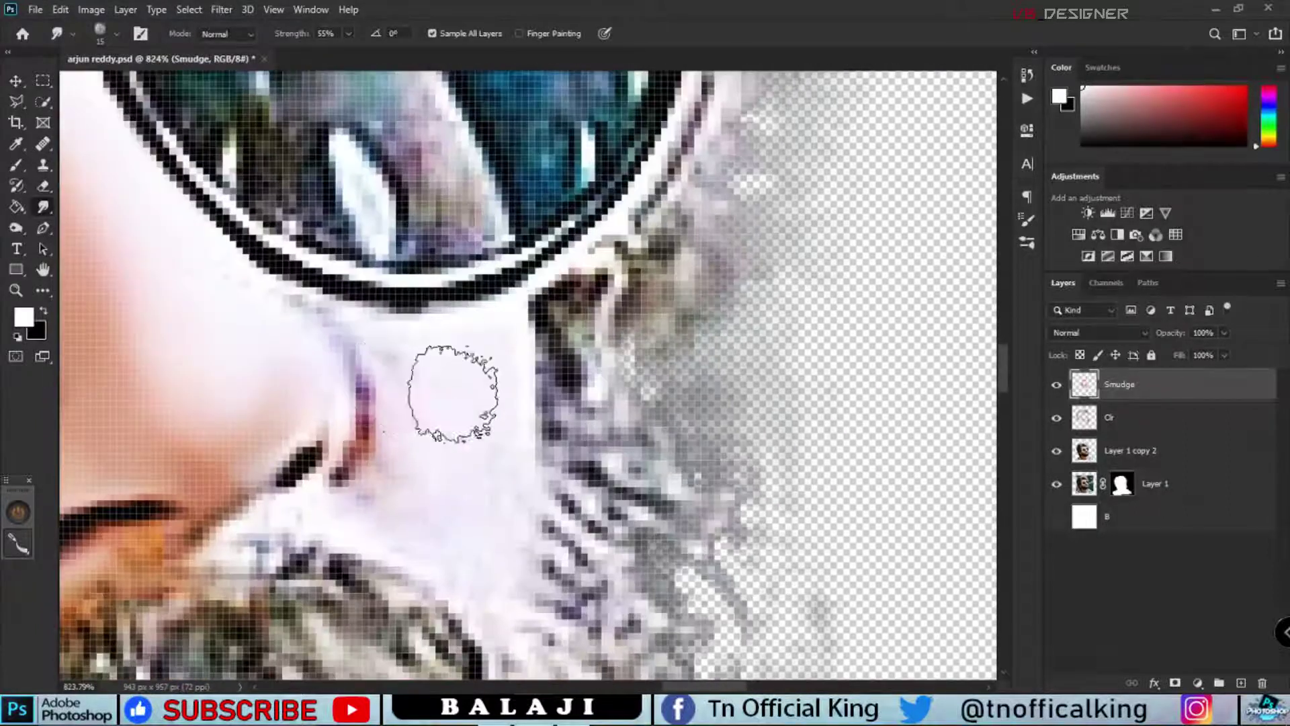
{"action": "left_click_drag", "start_coordinate": [404, 461], "coordinate": [398, 363]}
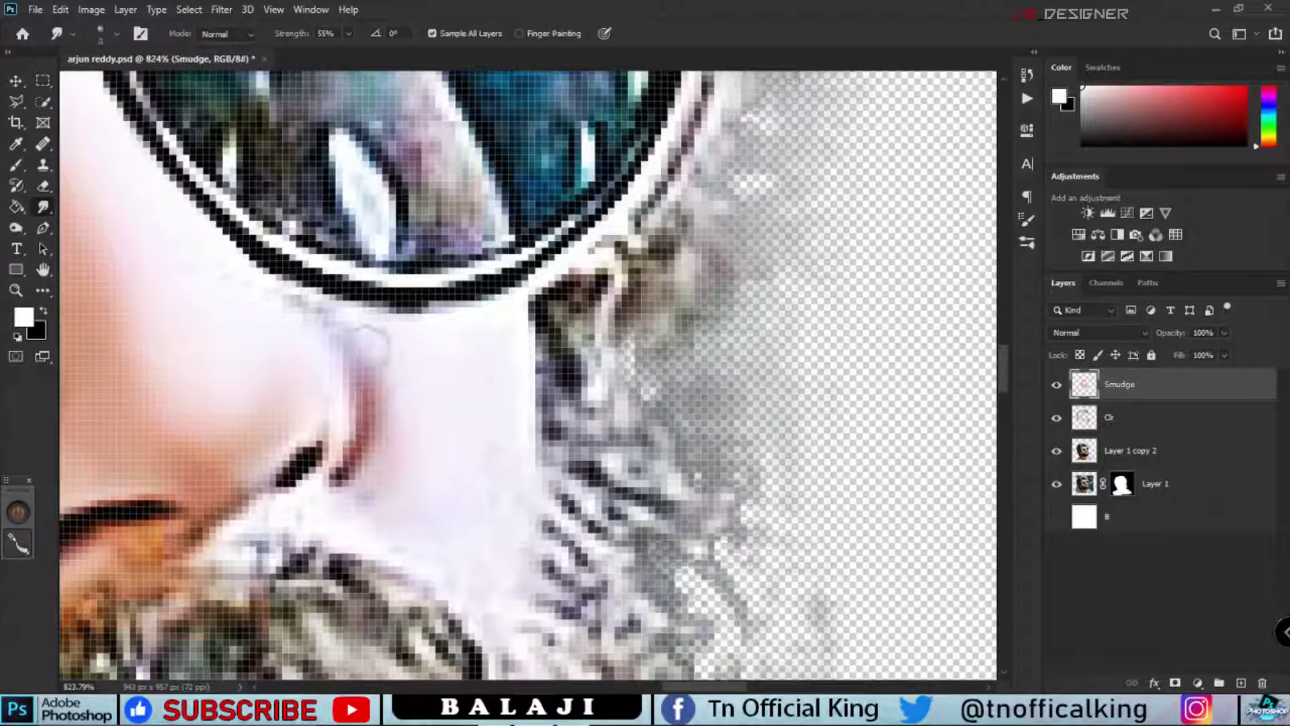
{"action": "scroll", "coordinate": [435, 556], "scroll_direction": "down", "scroll_amount": 3}
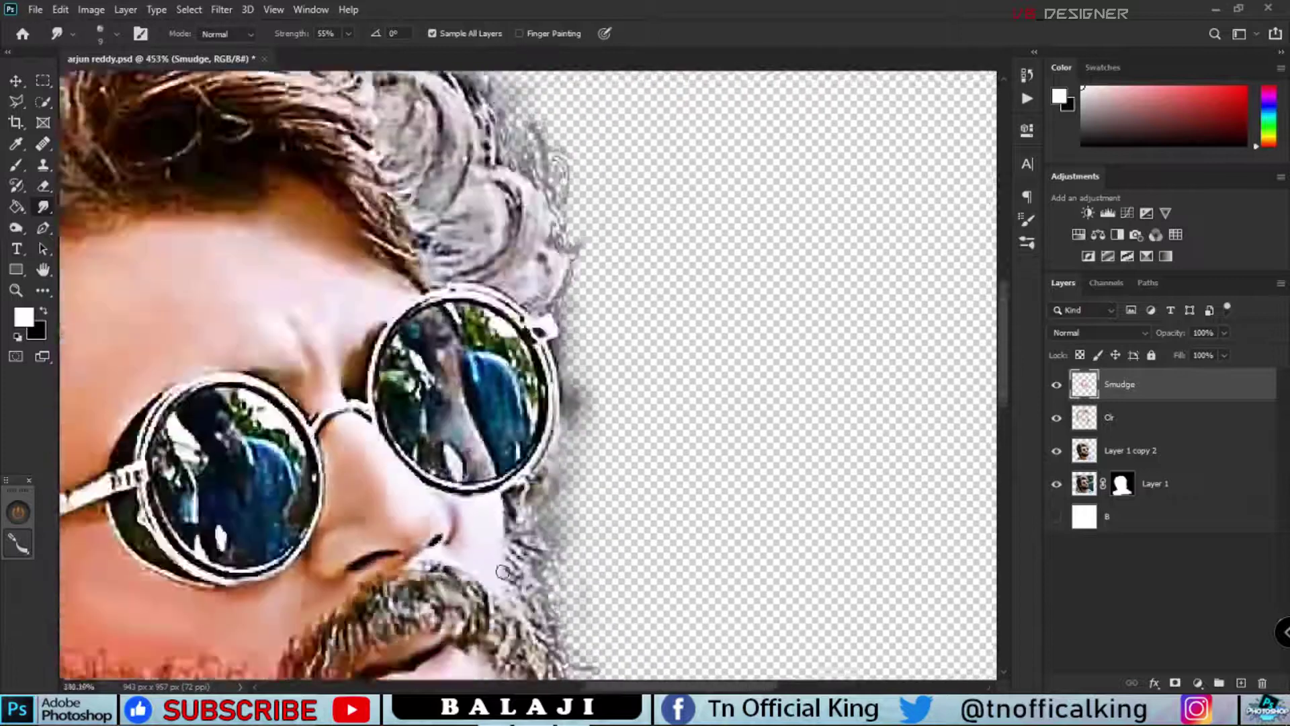
{"action": "scroll", "coordinate": [548, 581], "scroll_direction": "down", "scroll_amount": 2}
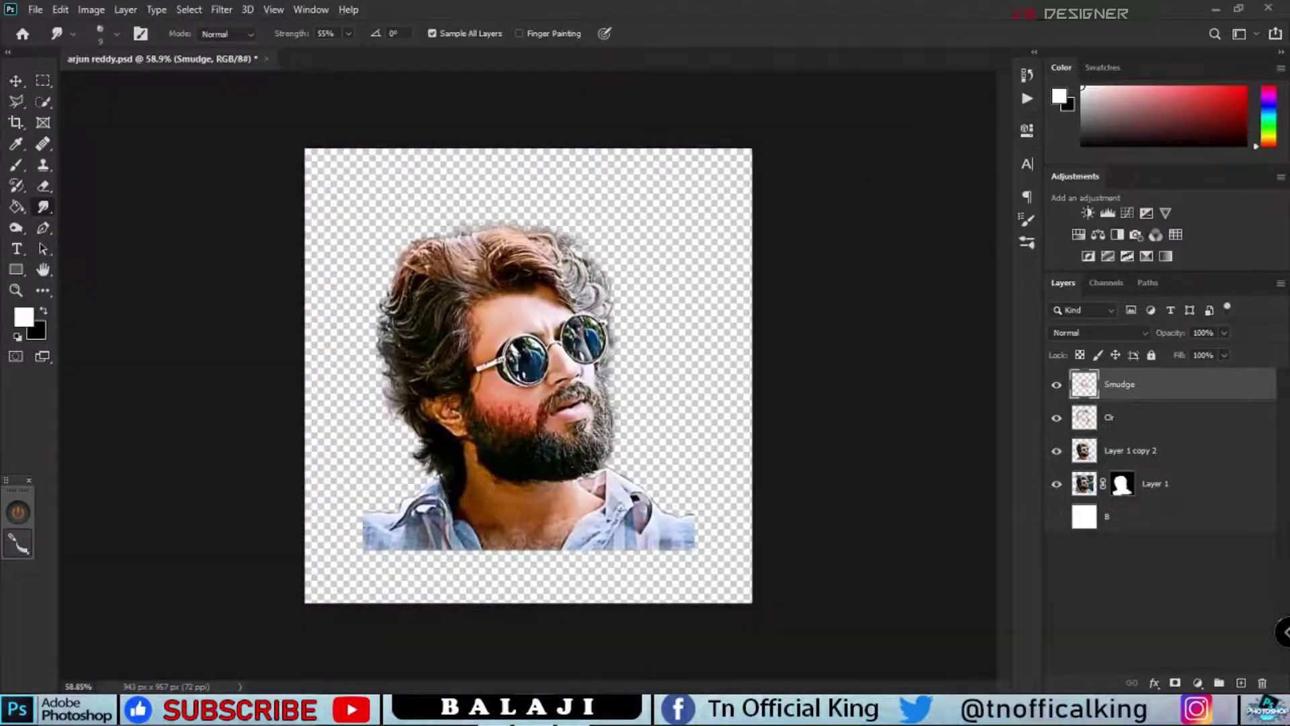
Step: Smudge the cheek into the beard edge so the boundary looks soft
{"action": "scroll", "coordinate": [328, 375], "scroll_direction": "up", "scroll_amount": 3}
{"action": "scroll", "coordinate": [328, 375], "scroll_direction": "up", "scroll_amount": 3}
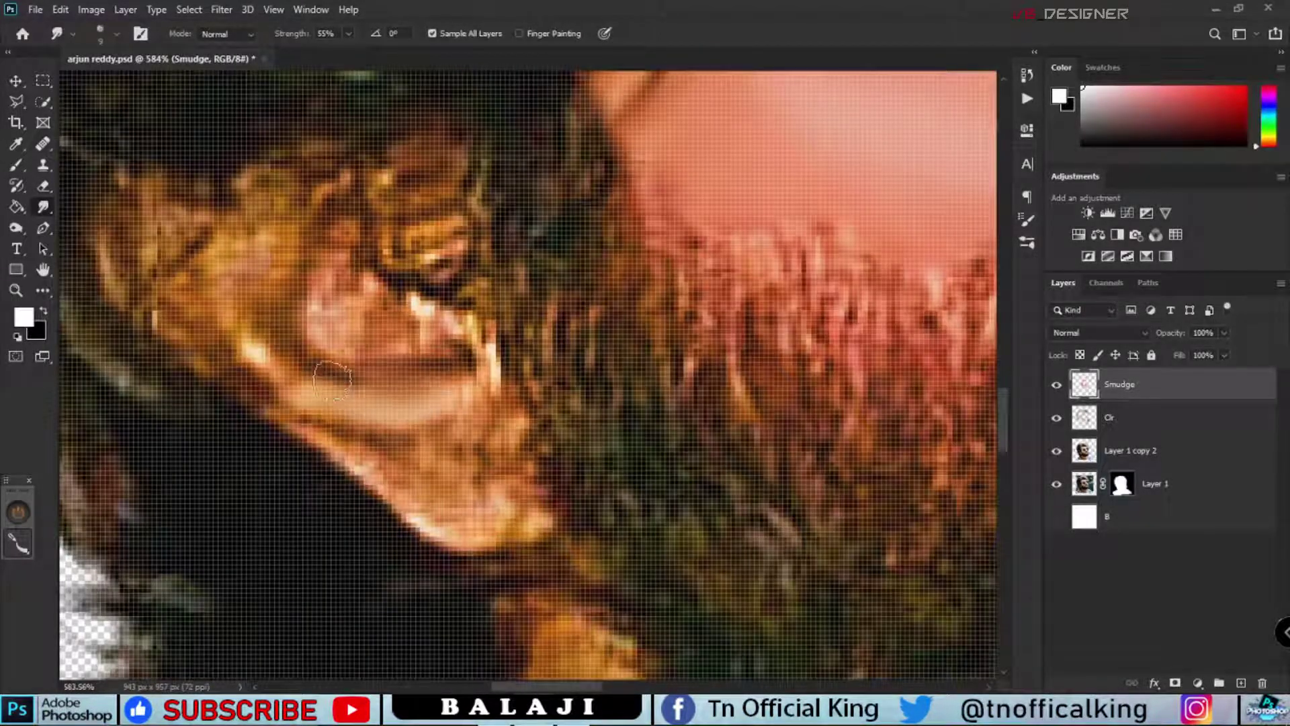
{"action": "left_click_drag", "start_coordinate": [332, 380], "coordinate": [296, 430]}
{"action": "left_click_drag", "start_coordinate": [279, 295], "coordinate": [282, 390]}
{"action": "left_click_drag", "start_coordinate": [272, 231], "coordinate": [306, 340]}
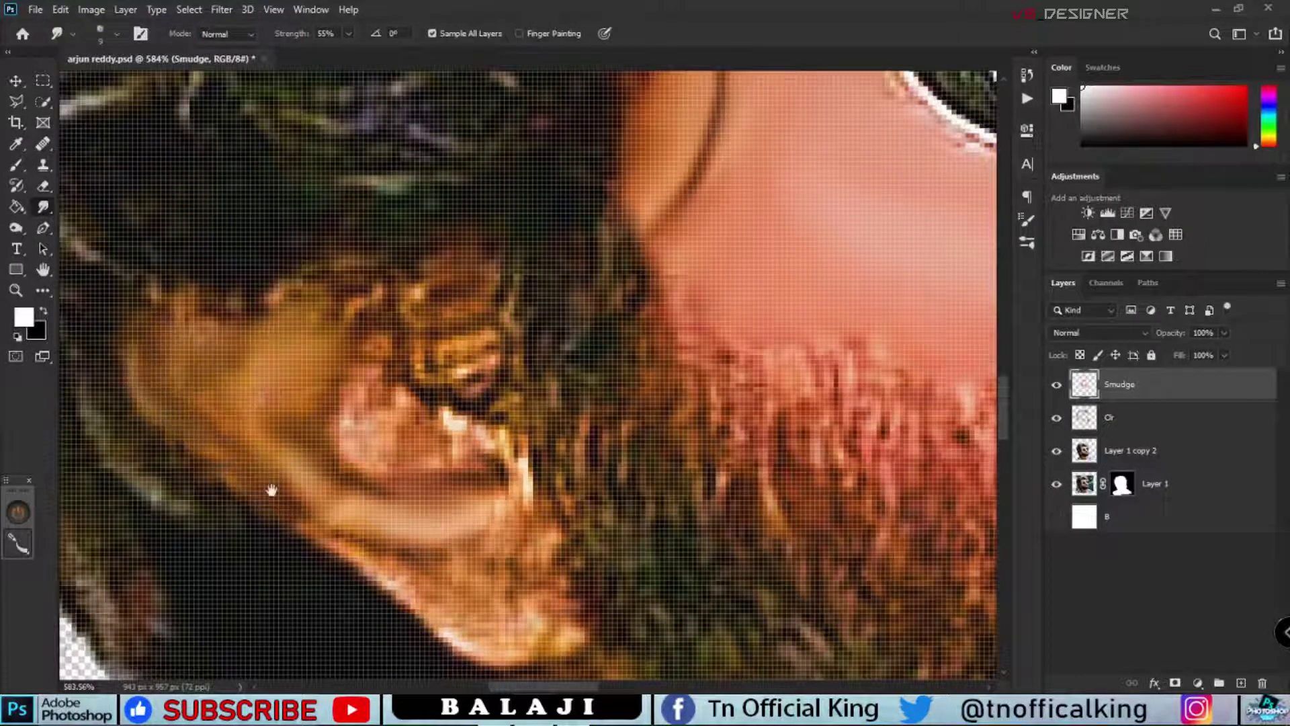
{"action": "left_click_drag", "start_coordinate": [272, 490], "coordinate": [181, 291]}
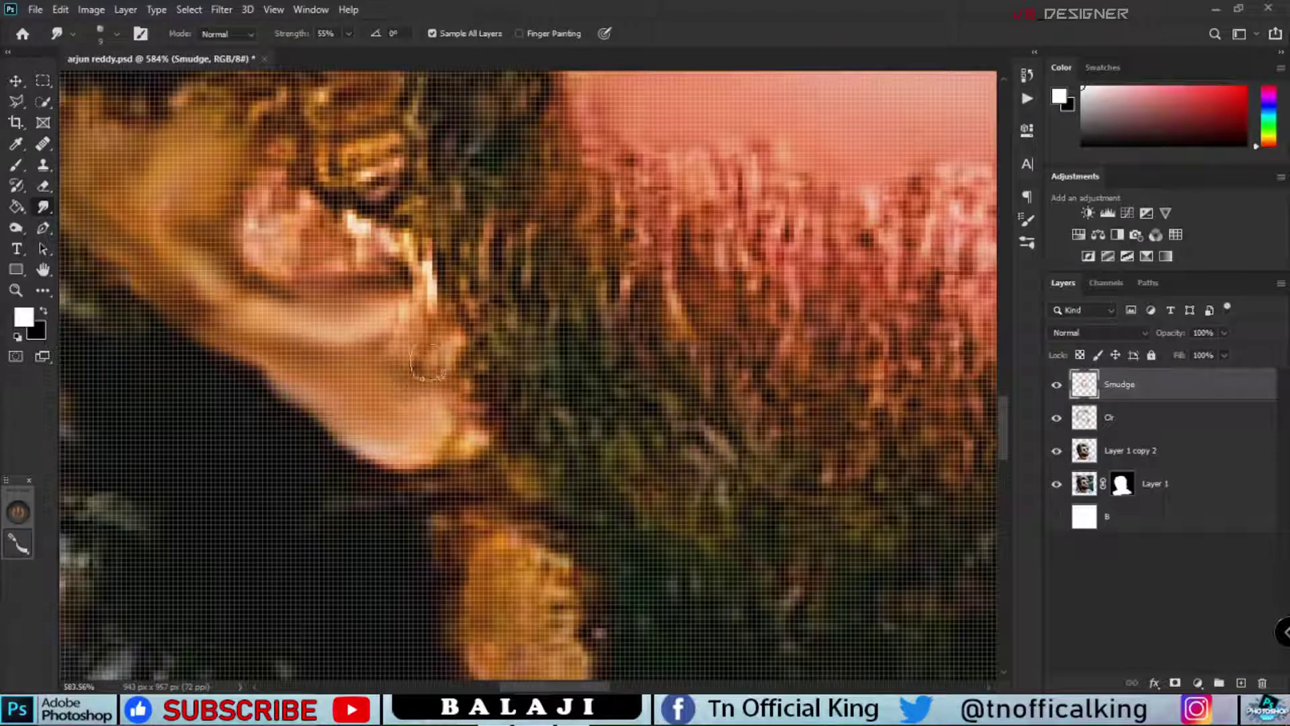
Step: Fit the image in the window and smooth the neck skin just below the beard
{"action": "scroll", "coordinate": [461, 443], "scroll_direction": "up", "scroll_amount": 3}
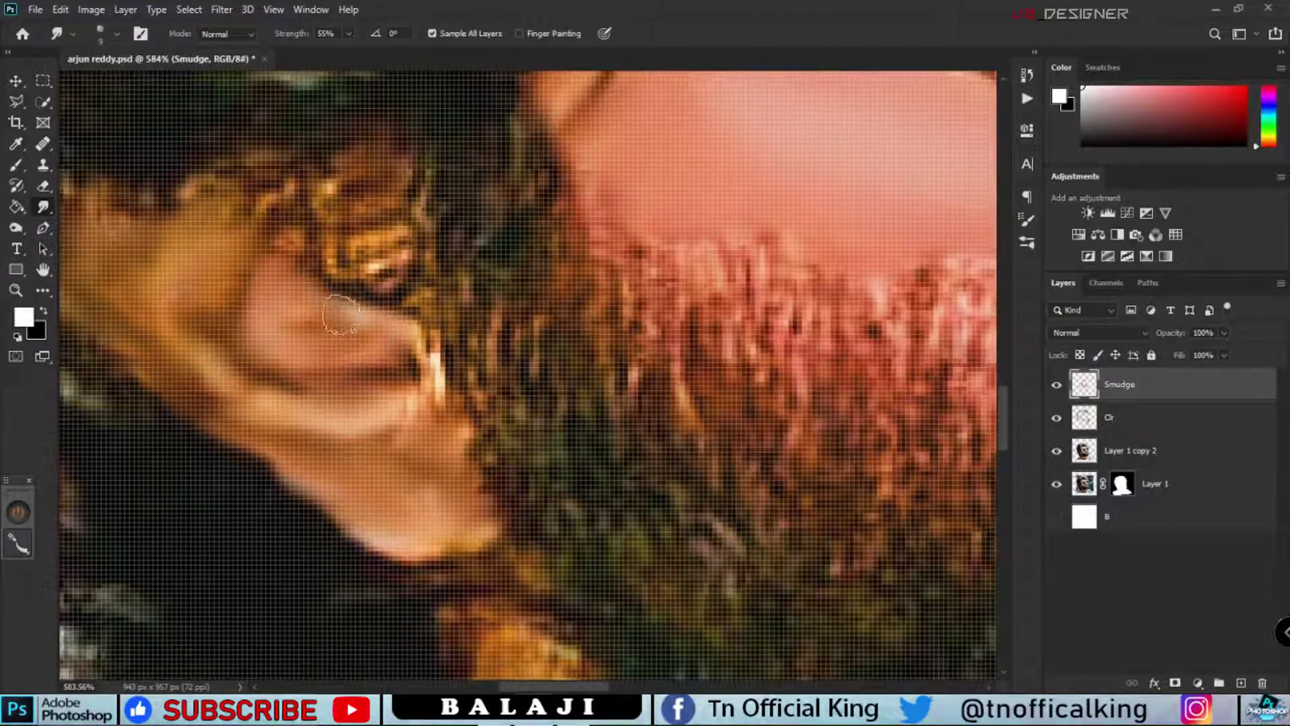
{"action": "scroll", "coordinate": [341, 315], "scroll_direction": "up", "scroll_amount": 3}
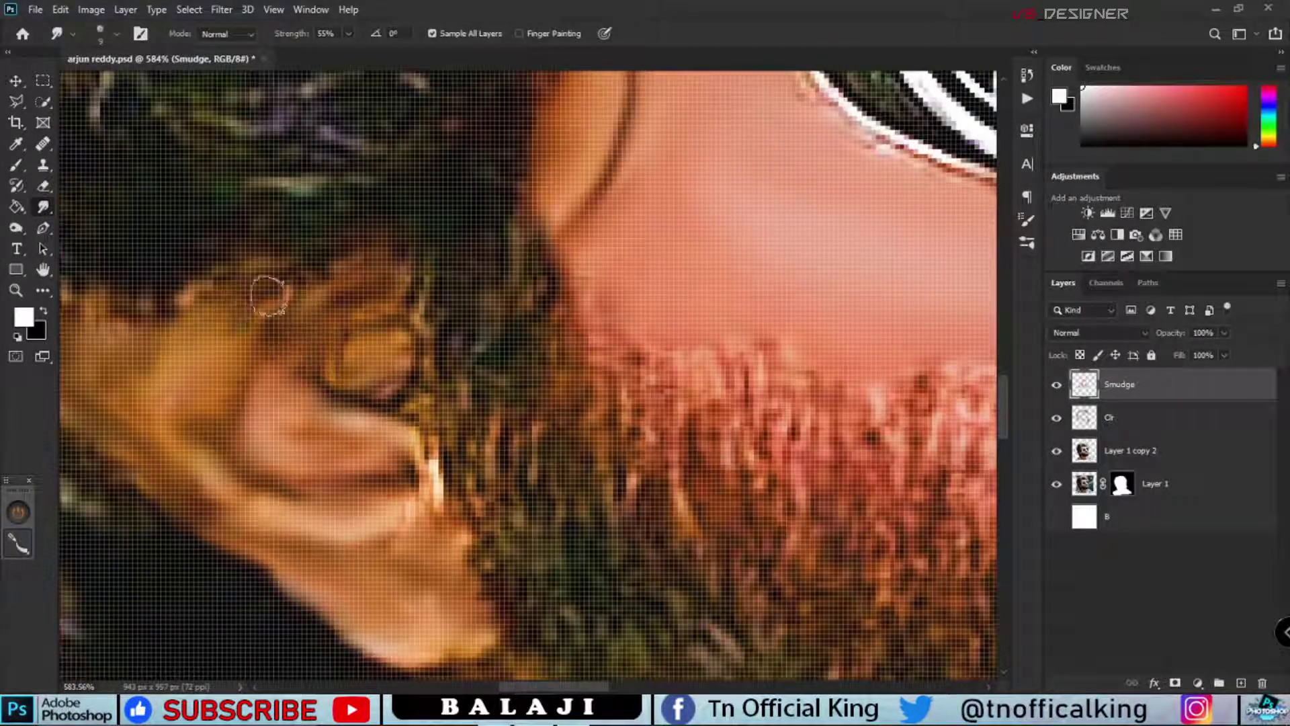
{"action": "key", "text": "ctrl+0"}
{"action": "scroll", "coordinate": [203, 235], "scroll_direction": "up", "scroll_amount": 3}
{"action": "scroll", "coordinate": [203, 234], "scroll_direction": "up", "scroll_amount": 2}
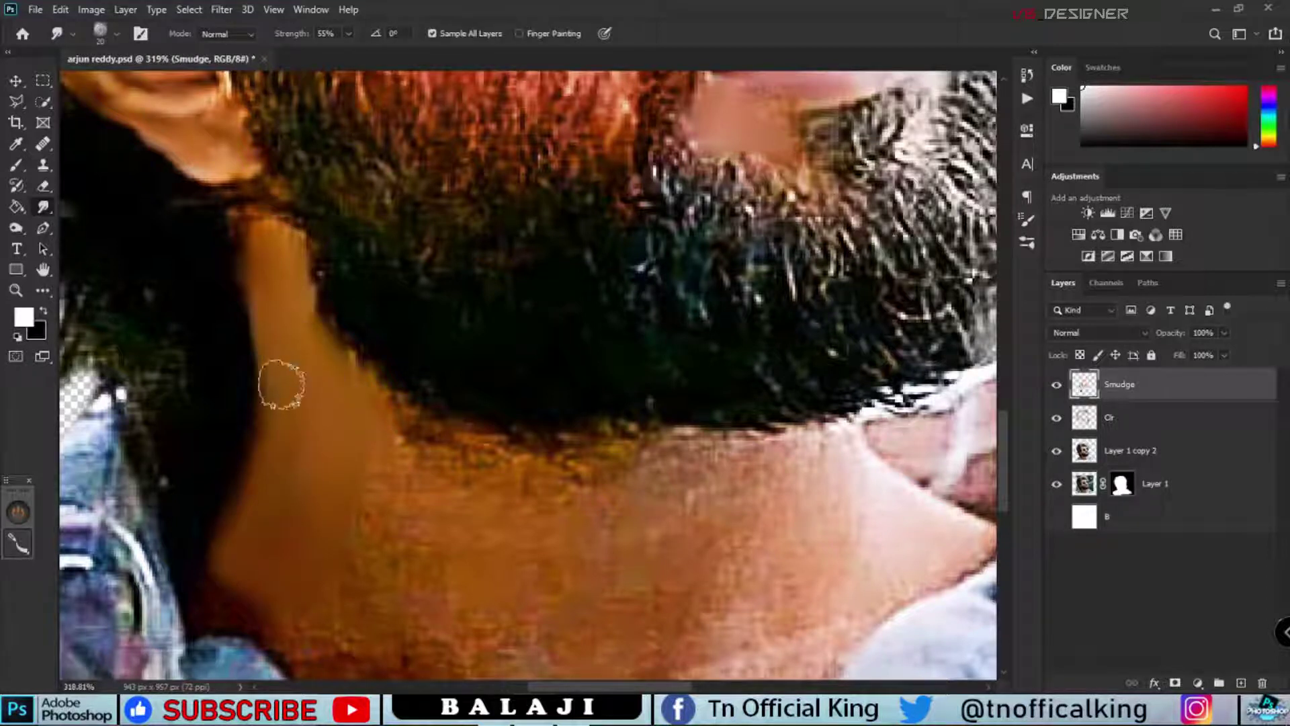
{"action": "left_click_drag", "start_coordinate": [272, 518], "coordinate": [246, 305]}
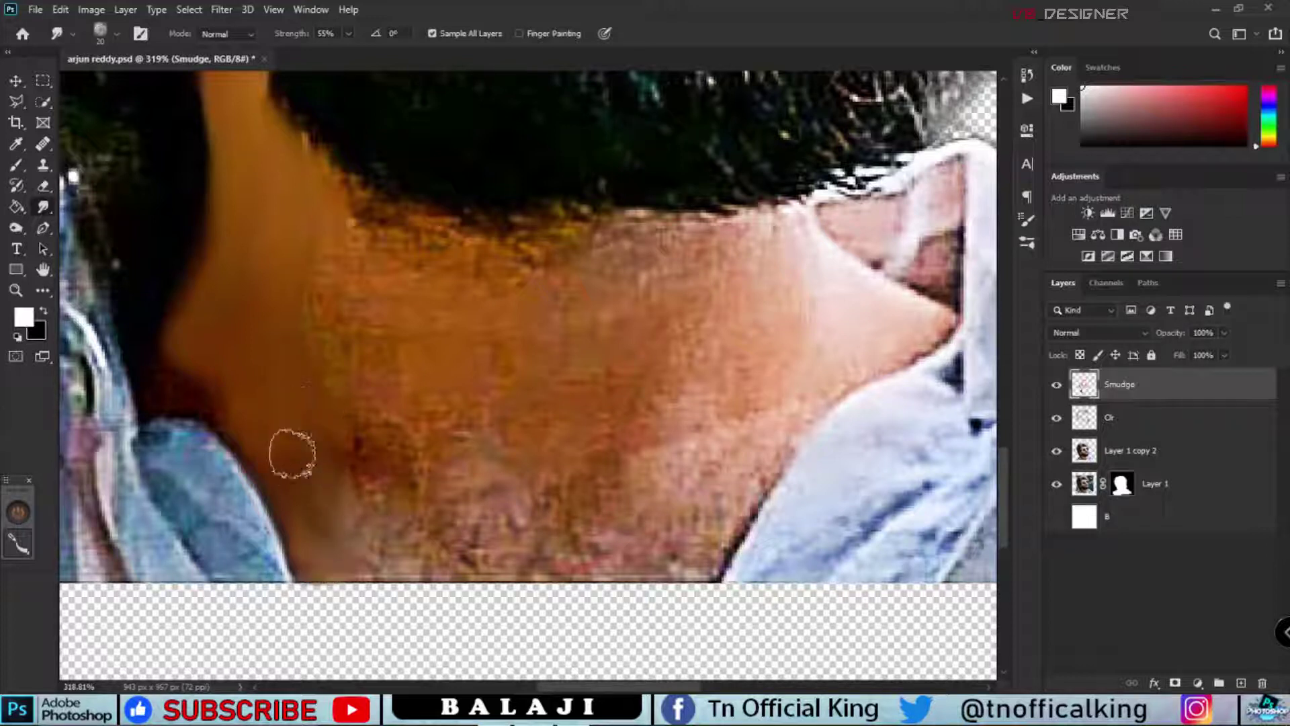
{"action": "mouse_move", "coordinate": [349, 286]}
{"action": "left_mouse_down"}
{"action": "mouse_move", "coordinate": [345, 245]}
{"action": "mouse_move", "coordinate": [308, 190]}
{"action": "mouse_move", "coordinate": [452, 291]}
{"action": "mouse_move", "coordinate": [548, 292]}
{"action": "mouse_move", "coordinate": [778, 253]}
{"action": "mouse_move", "coordinate": [827, 288]}
{"action": "mouse_move", "coordinate": [692, 533]}
{"action": "mouse_move", "coordinate": [755, 361]}
{"action": "mouse_move", "coordinate": [662, 404]}
{"action": "mouse_move", "coordinate": [615, 551]}
{"action": "left_mouse_up"}
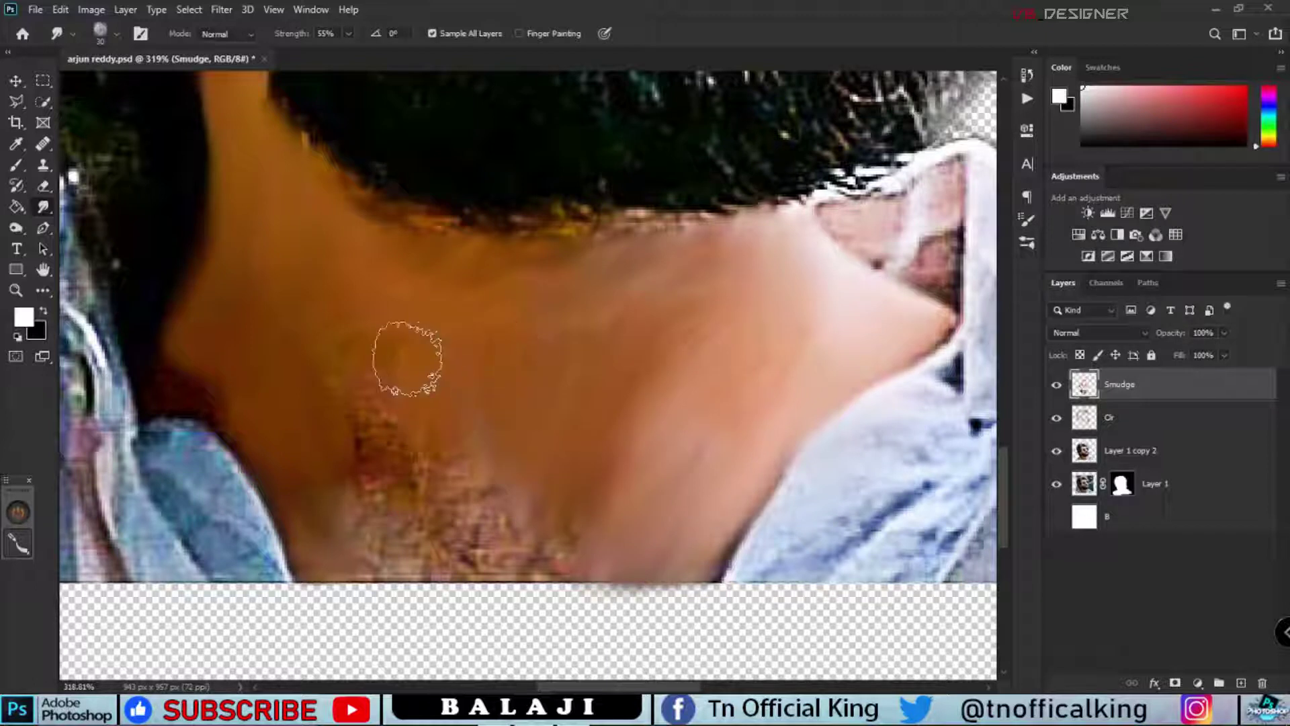
Step: Smudge the rough lower-neck skin into smooth painted strokes
{"action": "mouse_move", "coordinate": [352, 451]}
{"action": "left_mouse_down"}
{"action": "mouse_move", "coordinate": [426, 461]}
{"action": "mouse_move", "coordinate": [484, 518]}
{"action": "mouse_move", "coordinate": [550, 554]}
{"action": "left_mouse_up"}
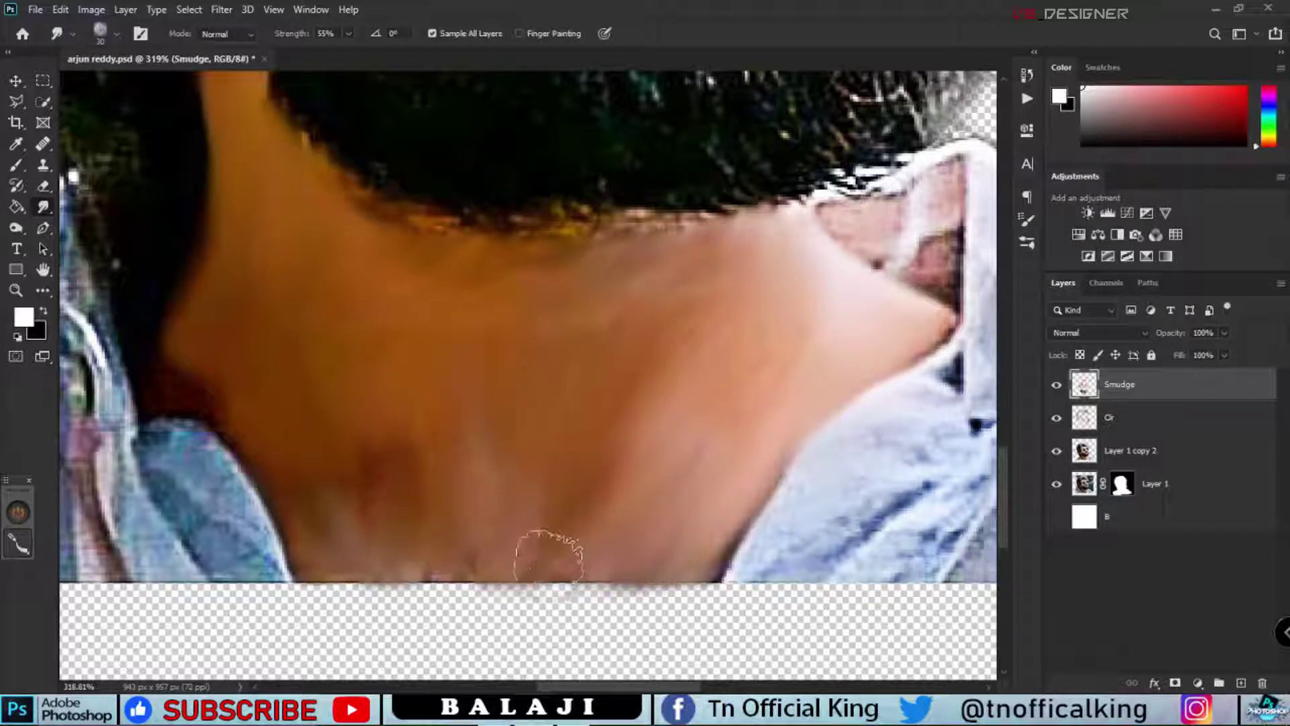
{"action": "mouse_move", "coordinate": [369, 466]}
{"action": "left_mouse_down"}
{"action": "mouse_move", "coordinate": [351, 369]}
{"action": "mouse_move", "coordinate": [279, 245]}
{"action": "mouse_move", "coordinate": [403, 303]}
{"action": "mouse_move", "coordinate": [442, 284]}
{"action": "mouse_move", "coordinate": [591, 403]}
{"action": "mouse_move", "coordinate": [568, 452]}
{"action": "mouse_move", "coordinate": [461, 490]}
{"action": "left_mouse_up"}
{"action": "scroll", "coordinate": [484, 491], "scroll_direction": "down", "scroll_amount": 3}
{"action": "scroll", "coordinate": [505, 492], "scroll_direction": "up", "scroll_amount": 2}
{"action": "scroll", "coordinate": [497, 494], "scroll_direction": "up", "scroll_amount": 2}
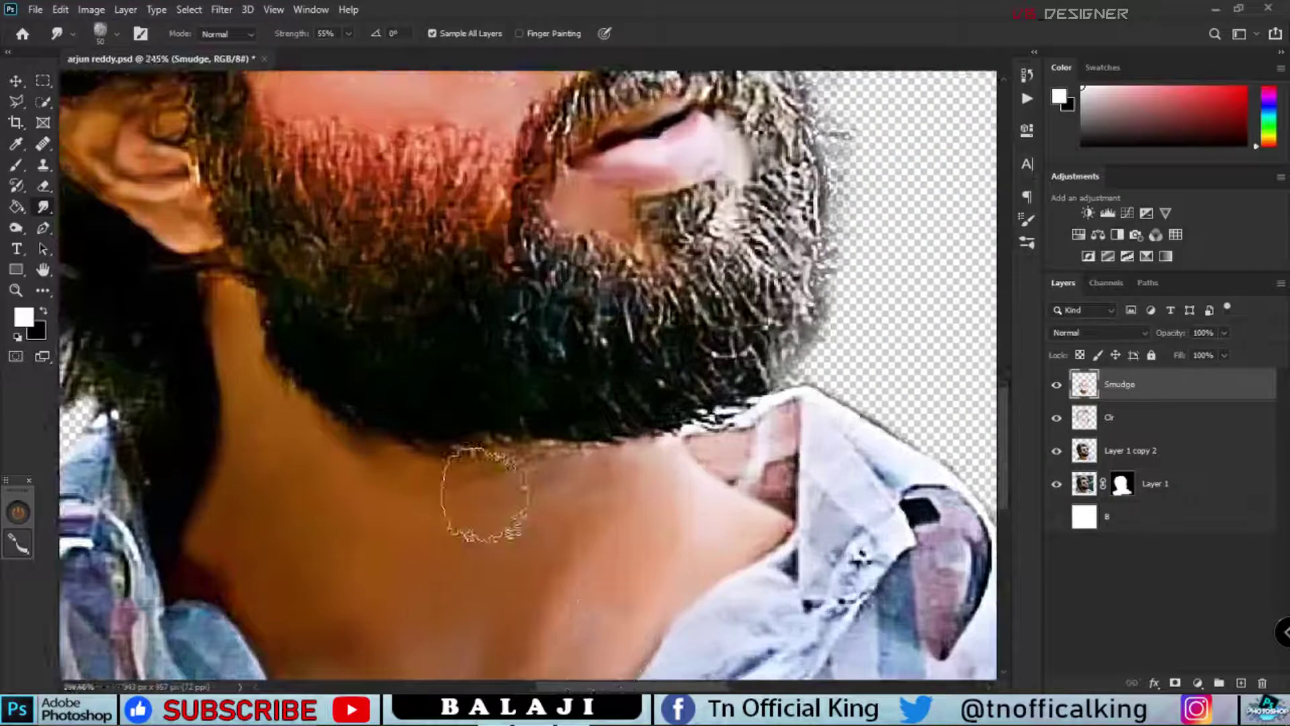
{"action": "scroll", "coordinate": [389, 524], "scroll_direction": "down", "scroll_amount": 3}
{"action": "scroll", "coordinate": [538, 282], "scroll_direction": "up", "scroll_amount": 1}
{"action": "scroll", "coordinate": [504, 352], "scroll_direction": "up", "scroll_amount": 1}
{"action": "scroll", "coordinate": [501, 367], "scroll_direction": "up", "scroll_amount": 2}
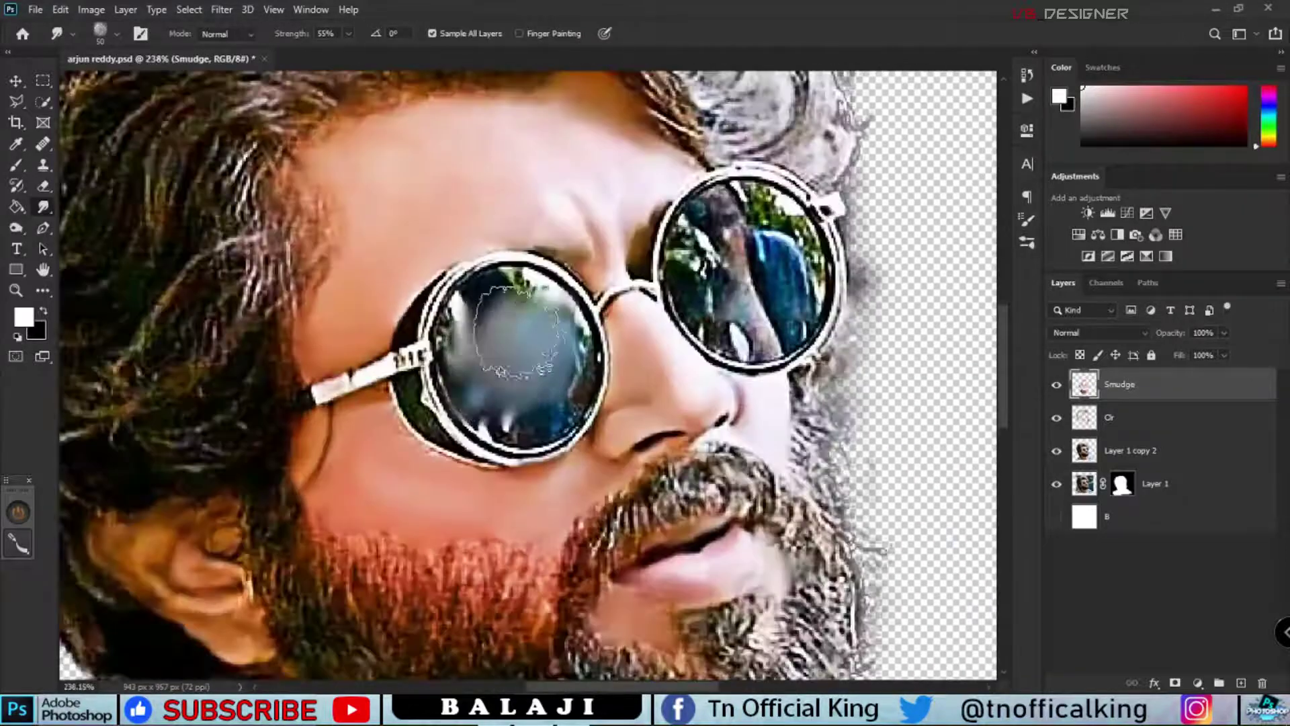
{"action": "scroll", "coordinate": [511, 363], "scroll_direction": "up", "scroll_amount": 3}
{"action": "scroll", "coordinate": [520, 361], "scroll_direction": "down", "scroll_amount": 4}
{"action": "scroll", "coordinate": [524, 363], "scroll_direction": "up", "scroll_amount": 3}
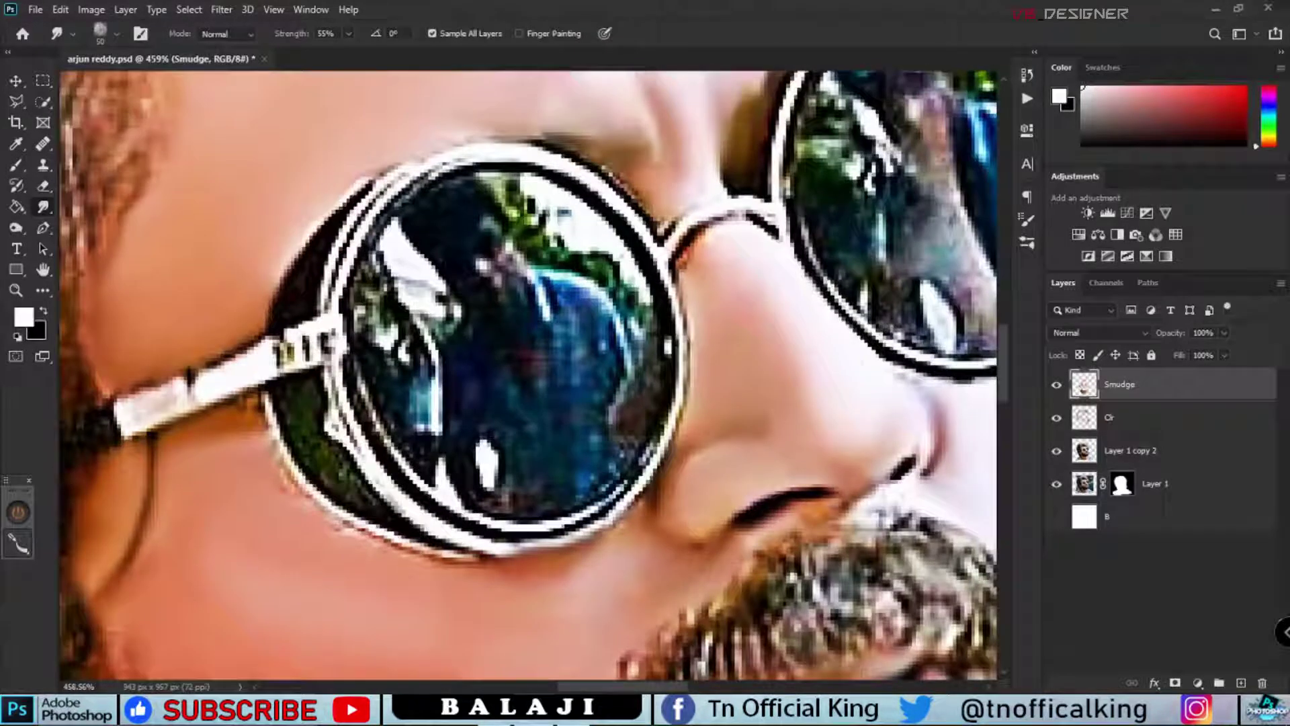
{"action": "mouse_move", "coordinate": [518, 296]}
{"action": "left_mouse_down"}
{"action": "mouse_move", "coordinate": [510, 312]}
{"action": "mouse_move", "coordinate": [452, 317]}
{"action": "mouse_move", "coordinate": [489, 273]}
{"action": "mouse_move", "coordinate": [553, 306]}
{"action": "left_mouse_up"}
{"action": "right_click", "coordinate": [553, 306]}
{"action": "left_click", "coordinate": [591, 449]}
{"action": "mouse_move", "coordinate": [461, 389]}
{"action": "left_mouse_down"}
{"action": "mouse_move", "coordinate": [574, 402]}
{"action": "mouse_move", "coordinate": [562, 253]}
{"action": "mouse_move", "coordinate": [417, 322]}
{"action": "mouse_move", "coordinate": [475, 418]}
{"action": "mouse_move", "coordinate": [516, 227]}
{"action": "left_mouse_up"}
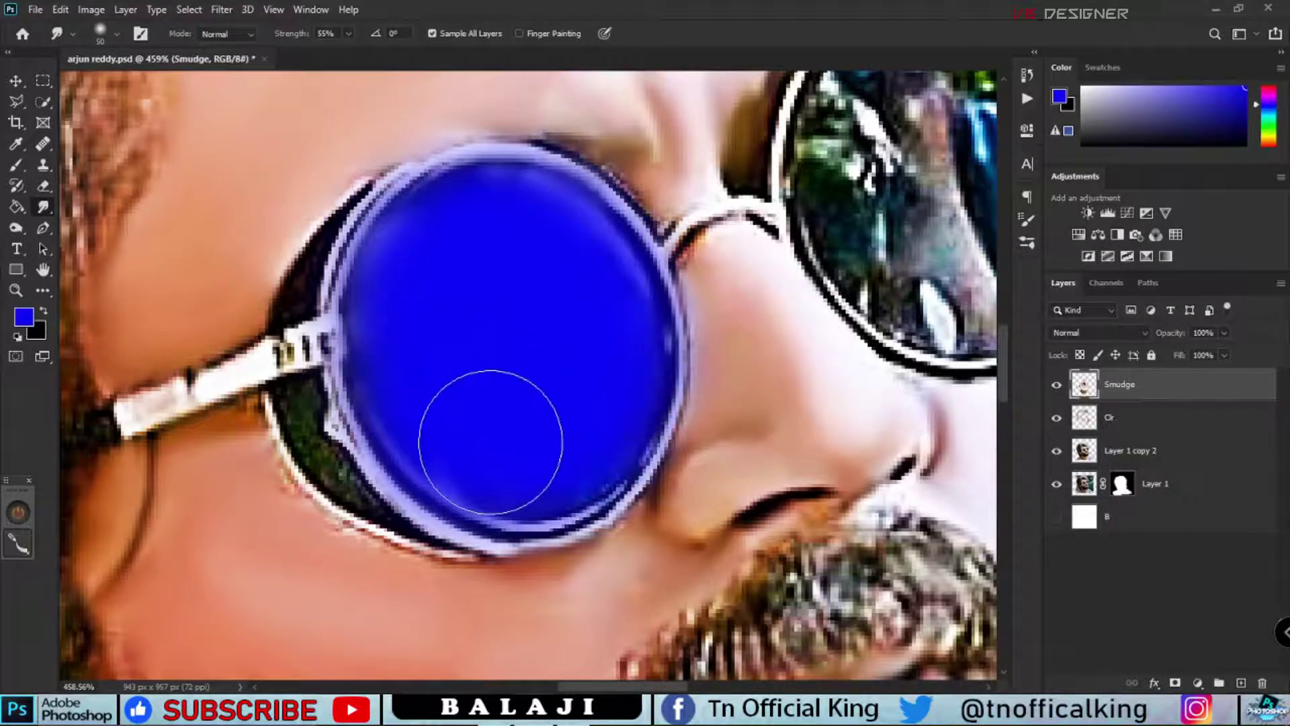
{"action": "scroll", "coordinate": [599, 336], "scroll_direction": "down", "scroll_amount": 5}
{"action": "scroll", "coordinate": [472, 364], "scroll_direction": "up", "scroll_amount": 5}
{"action": "mouse_move", "coordinate": [833, 303]}
{"action": "left_mouse_down"}
{"action": "mouse_move", "coordinate": [877, 367]}
{"action": "mouse_move", "coordinate": [836, 350]}
{"action": "mouse_move", "coordinate": [835, 306]}
{"action": "mouse_move", "coordinate": [820, 294]}
{"action": "mouse_move", "coordinate": [792, 360]}
{"action": "left_mouse_up"}
{"action": "scroll", "coordinate": [799, 361], "scroll_direction": "down", "scroll_amount": 2}
{"action": "scroll", "coordinate": [820, 404], "scroll_direction": "down", "scroll_amount": 3}
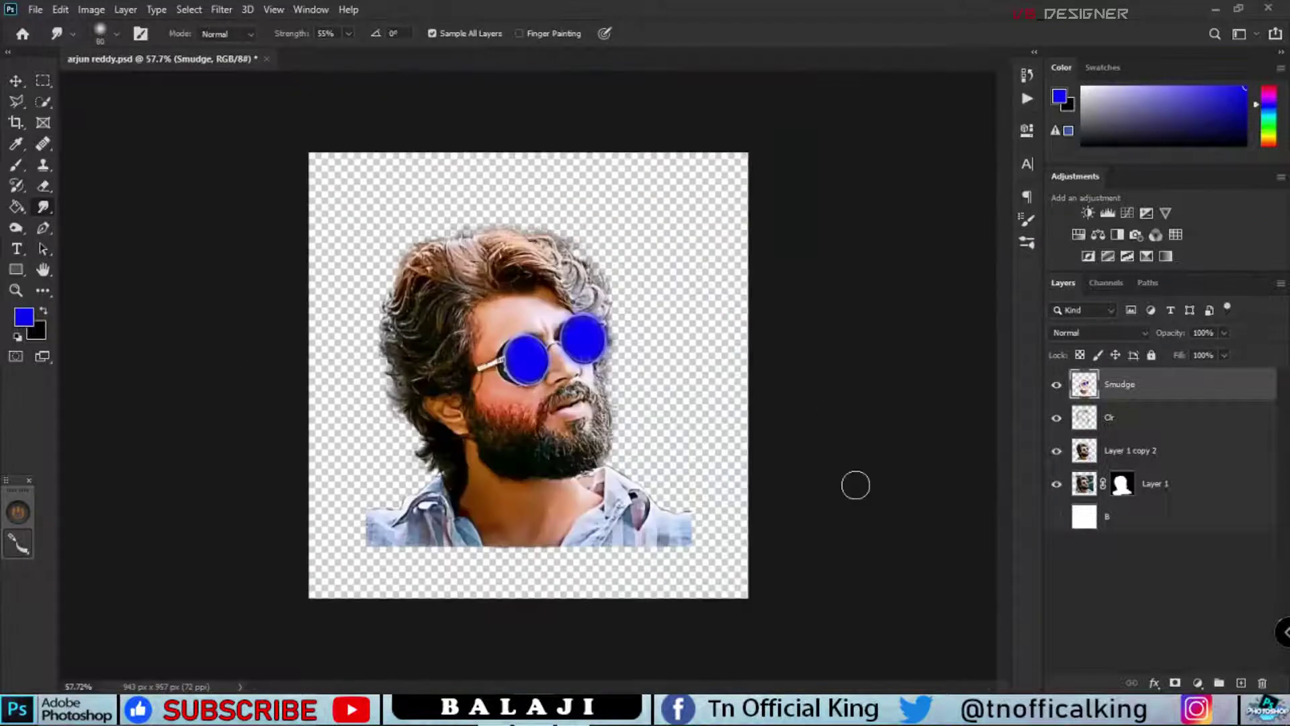
{"action": "scroll", "coordinate": [566, 340], "scroll_direction": "up", "scroll_amount": 5}
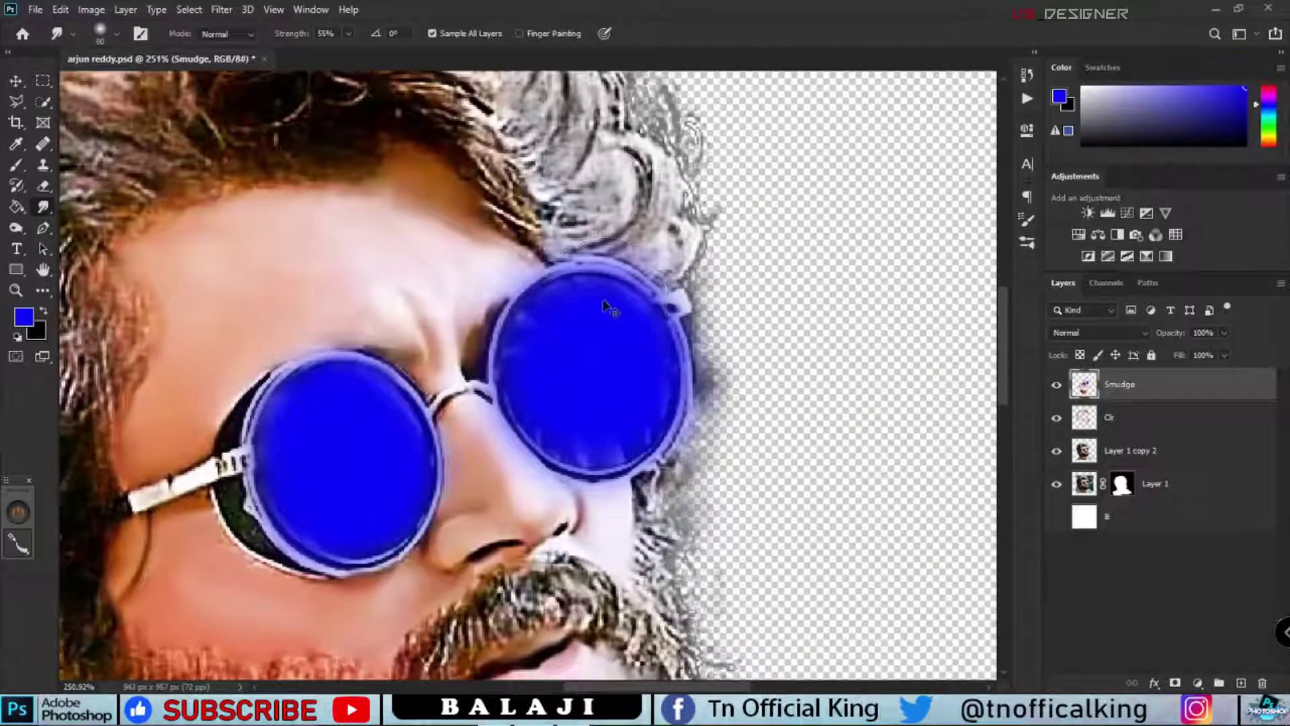
{"action": "key", "text": "e"}
{"action": "left_click_drag", "start_coordinate": [605, 306], "coordinate": [576, 316]}
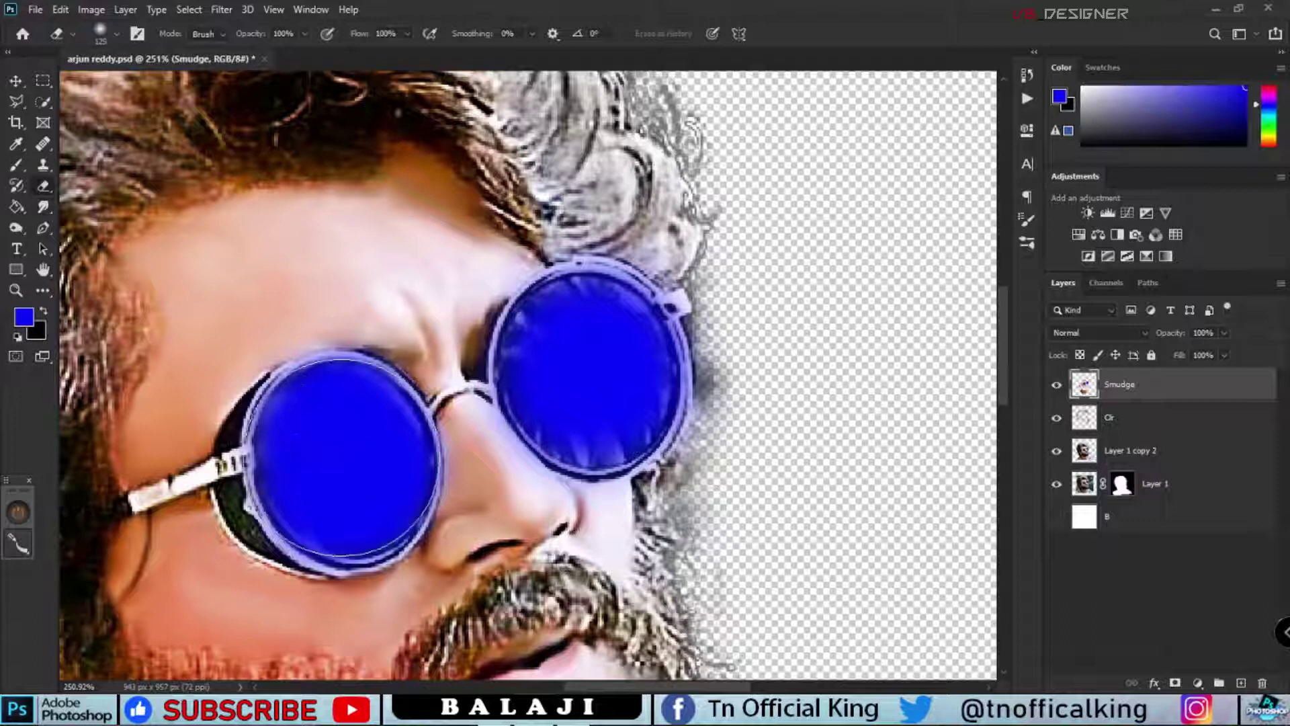
{"action": "left_click_drag", "start_coordinate": [343, 457], "coordinate": [347, 461]}
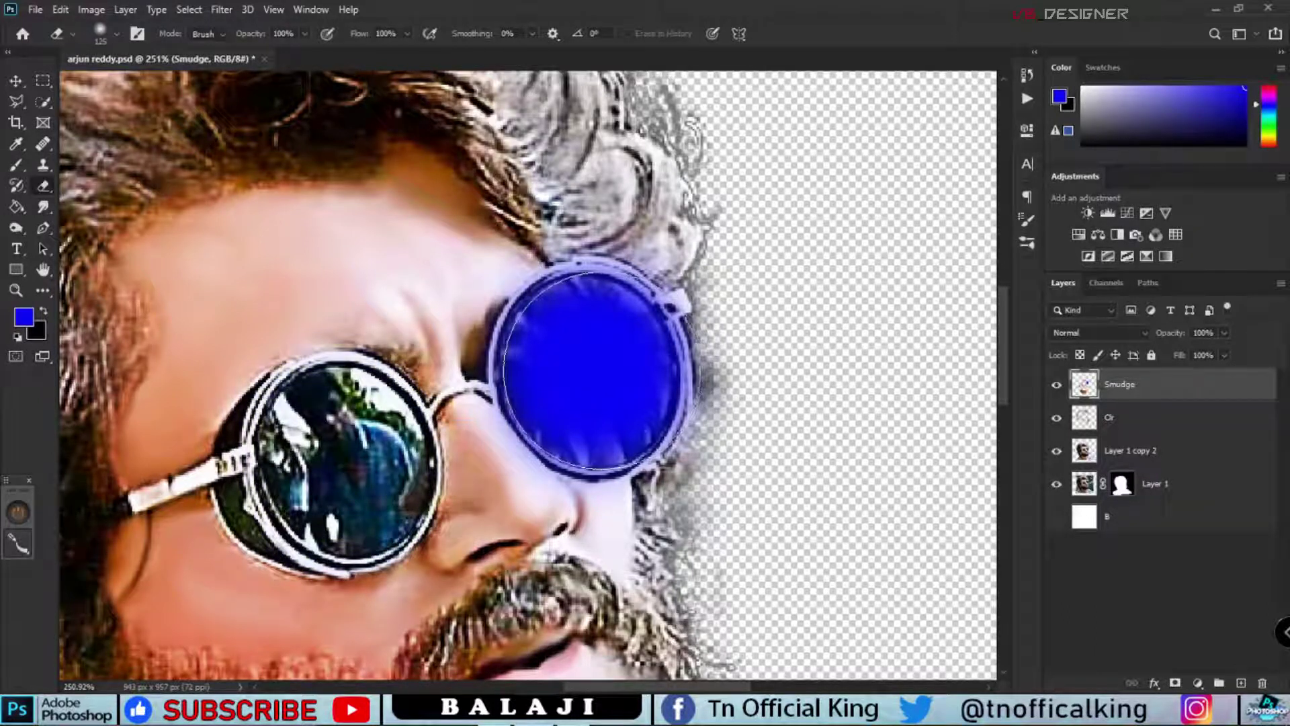
{"action": "left_click_drag", "start_coordinate": [592, 371], "coordinate": [585, 376]}
{"action": "key", "text": "bracketleft"}
{"action": "scroll", "coordinate": [465, 335], "scroll_direction": "up", "scroll_amount": 1}
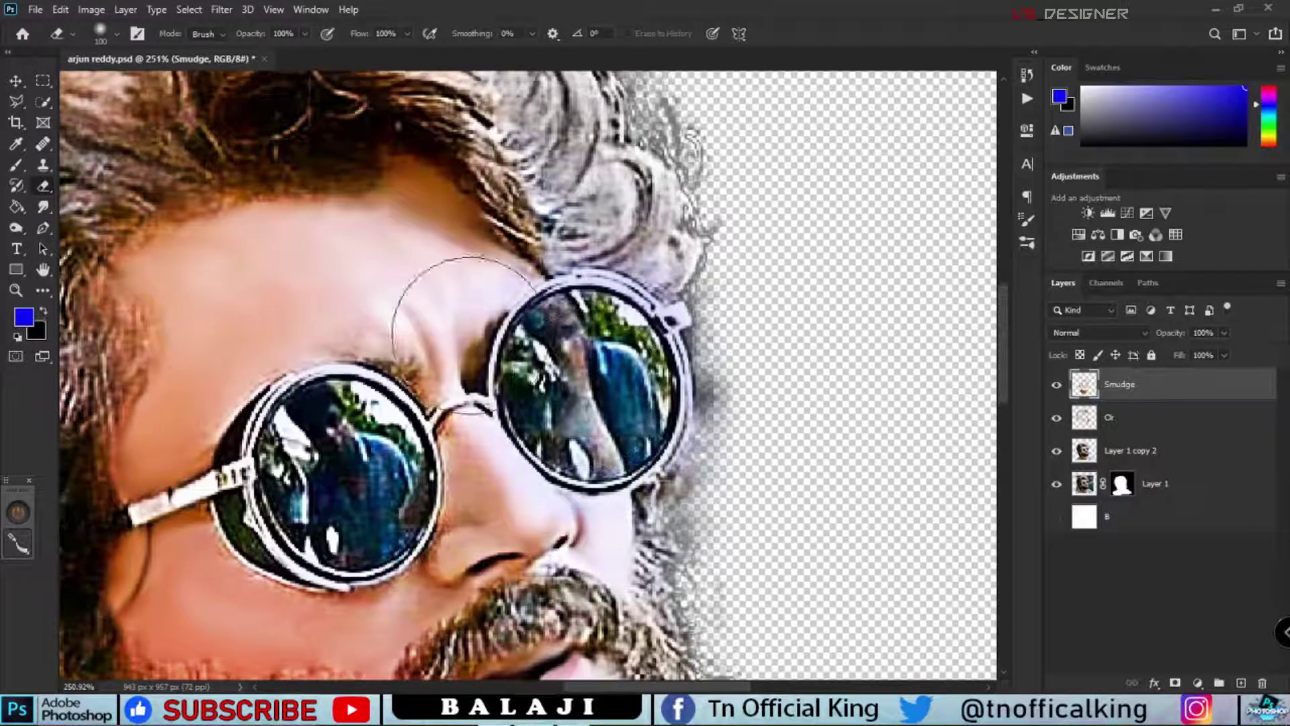
Step: Switch back to the Smudge tool with a small soft brush tip
{"action": "left_click", "coordinate": [43, 206]}
{"action": "right_click", "coordinate": [403, 289]}
{"action": "scroll", "coordinate": [534, 589], "scroll_direction": "down", "scroll_amount": 2}
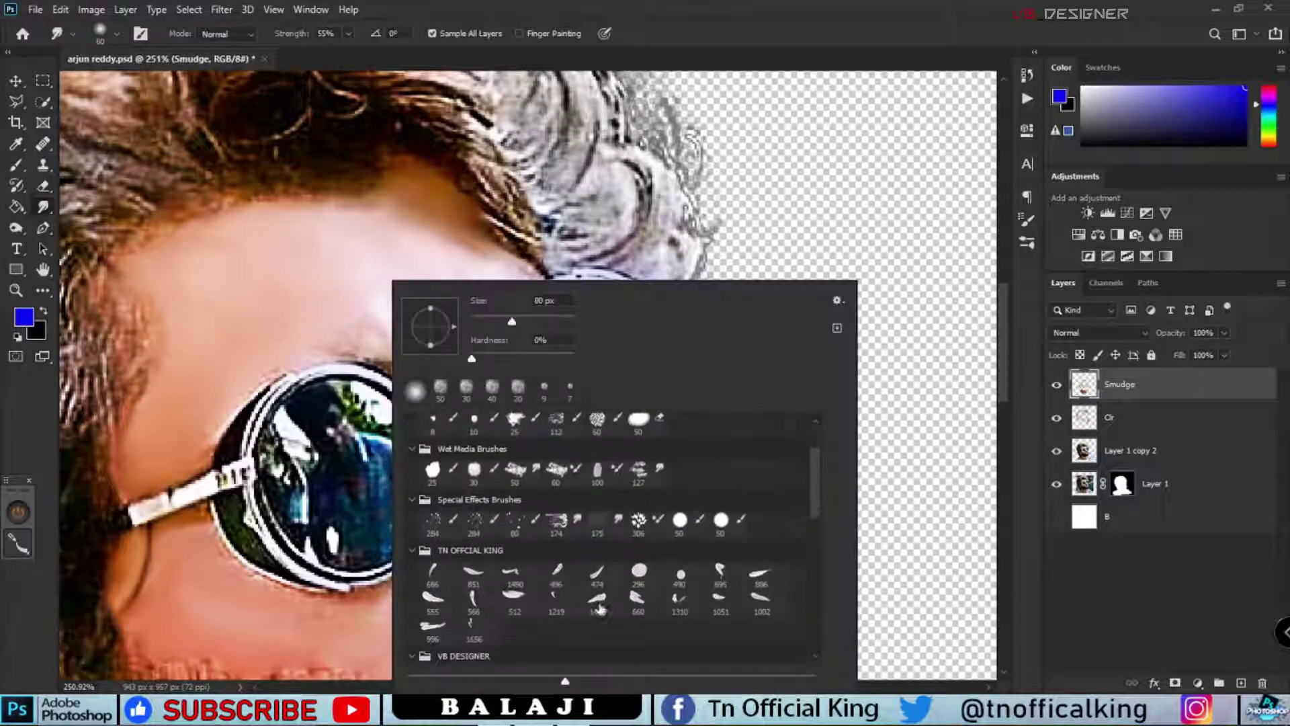
{"action": "scroll", "coordinate": [534, 589], "scroll_direction": "down", "scroll_amount": 1}
{"action": "key", "text": "Return"}
Step: Zoom in and smooth the upper cheek skin beside the nose
{"action": "scroll", "coordinate": [344, 380], "scroll_direction": "up", "scroll_amount": 3}
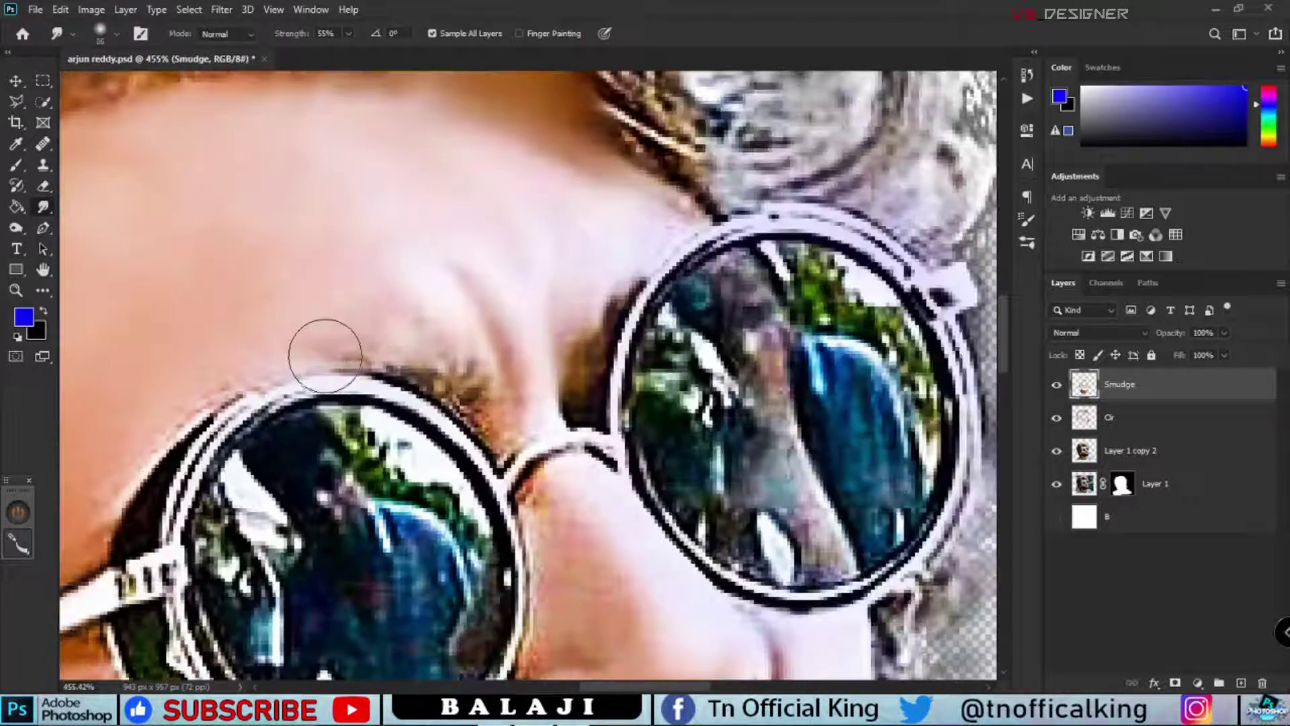
{"action": "scroll", "coordinate": [163, 441], "scroll_direction": "down", "scroll_amount": 4}
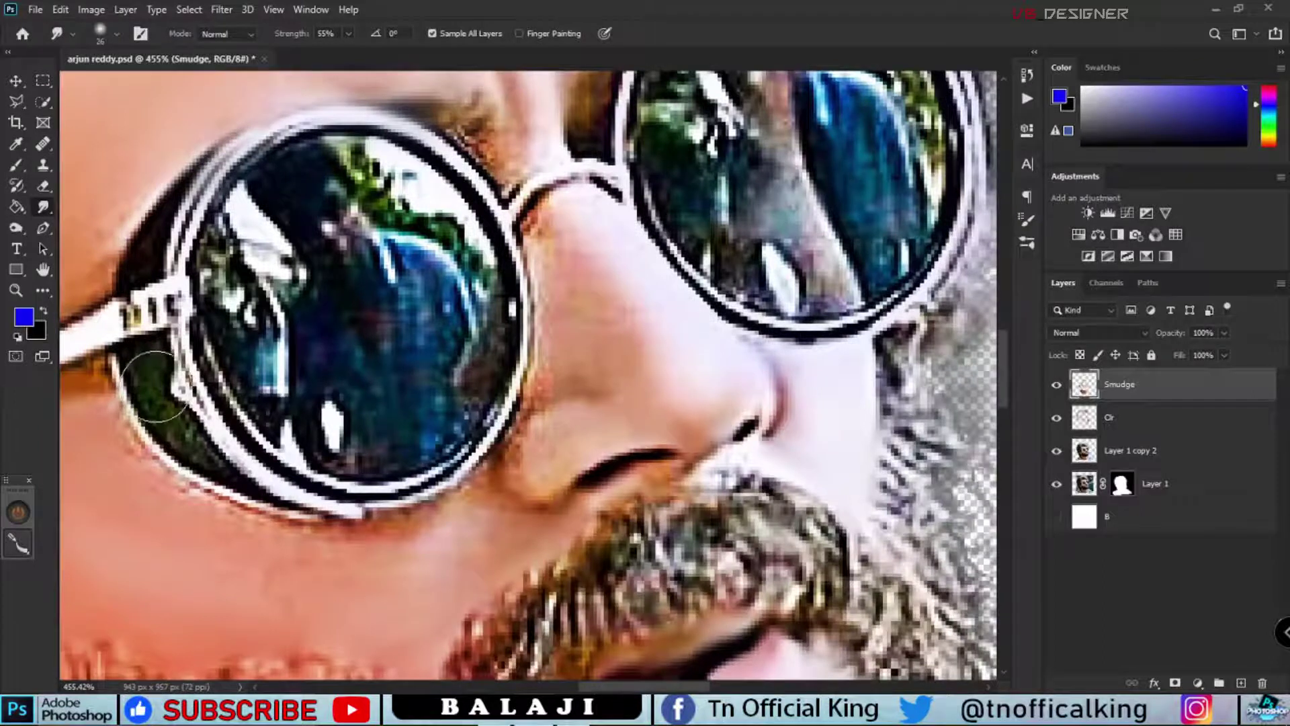
{"action": "scroll", "coordinate": [152, 366], "scroll_direction": "up", "scroll_amount": 3}
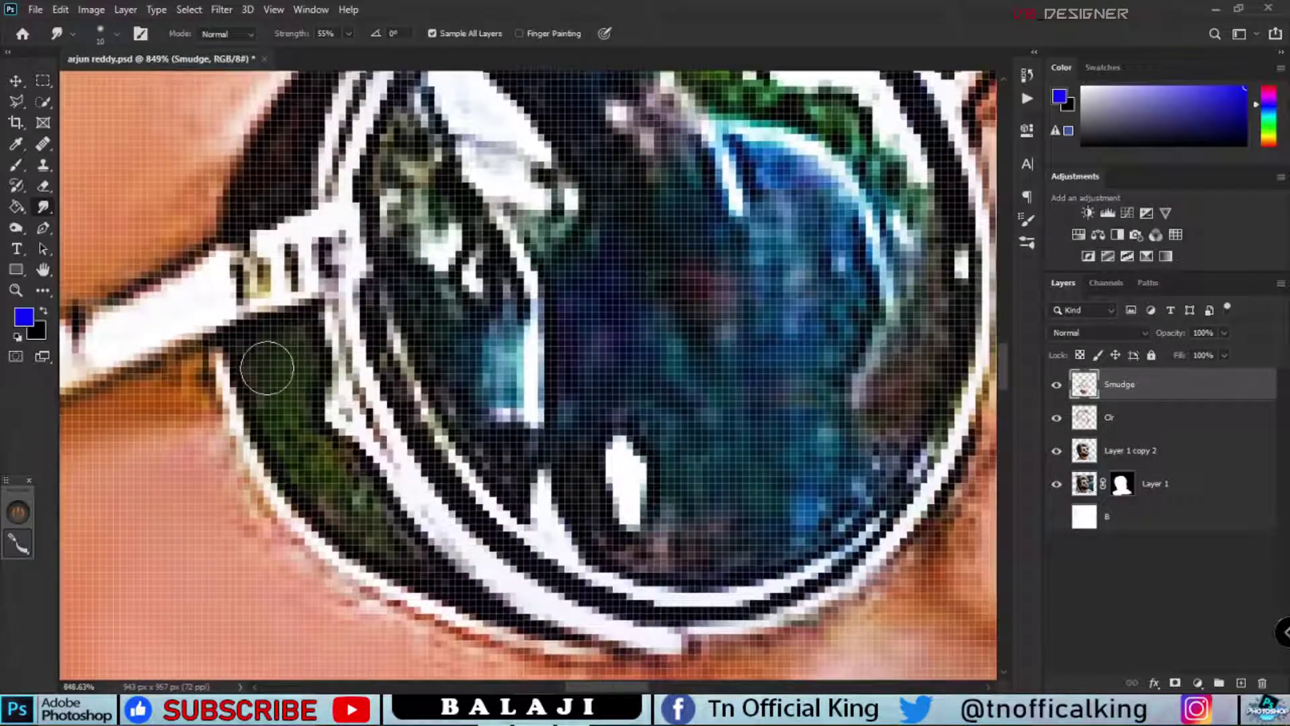
{"action": "scroll", "coordinate": [336, 464], "scroll_direction": "up", "scroll_amount": 4}
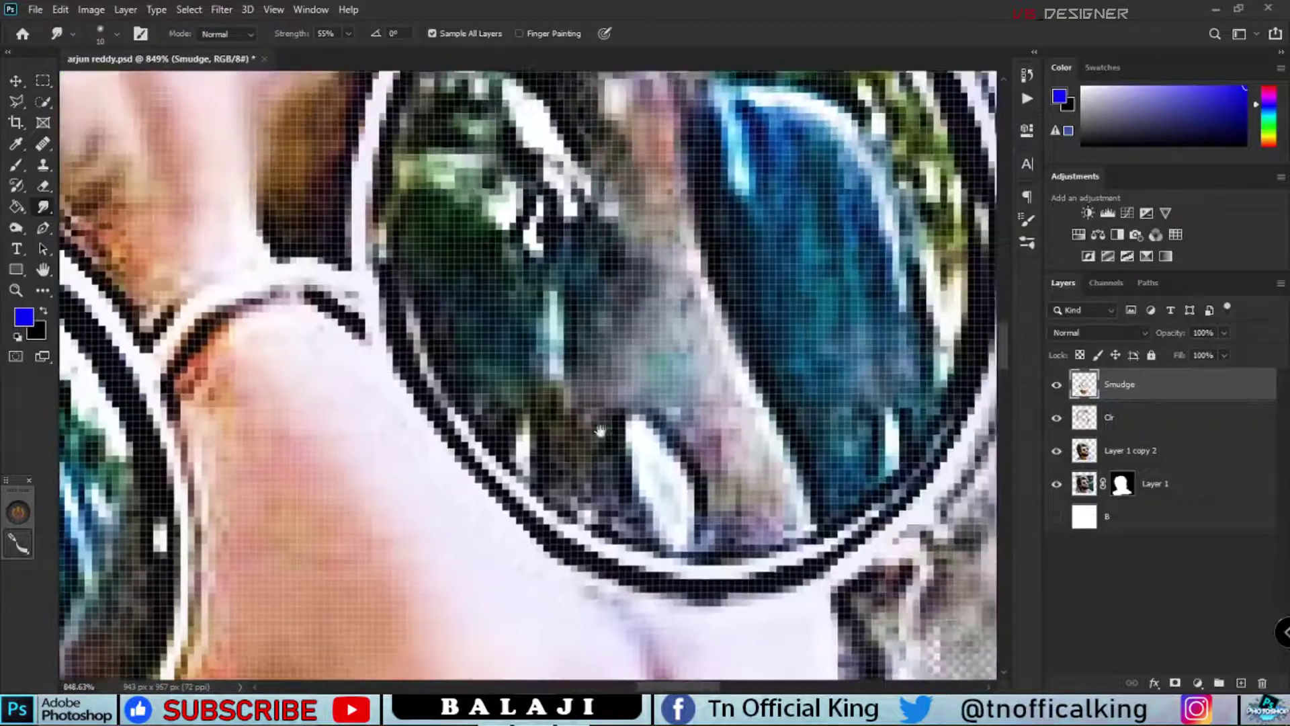
{"action": "left_click_drag", "start_coordinate": [372, 464], "coordinate": [215, 358]}
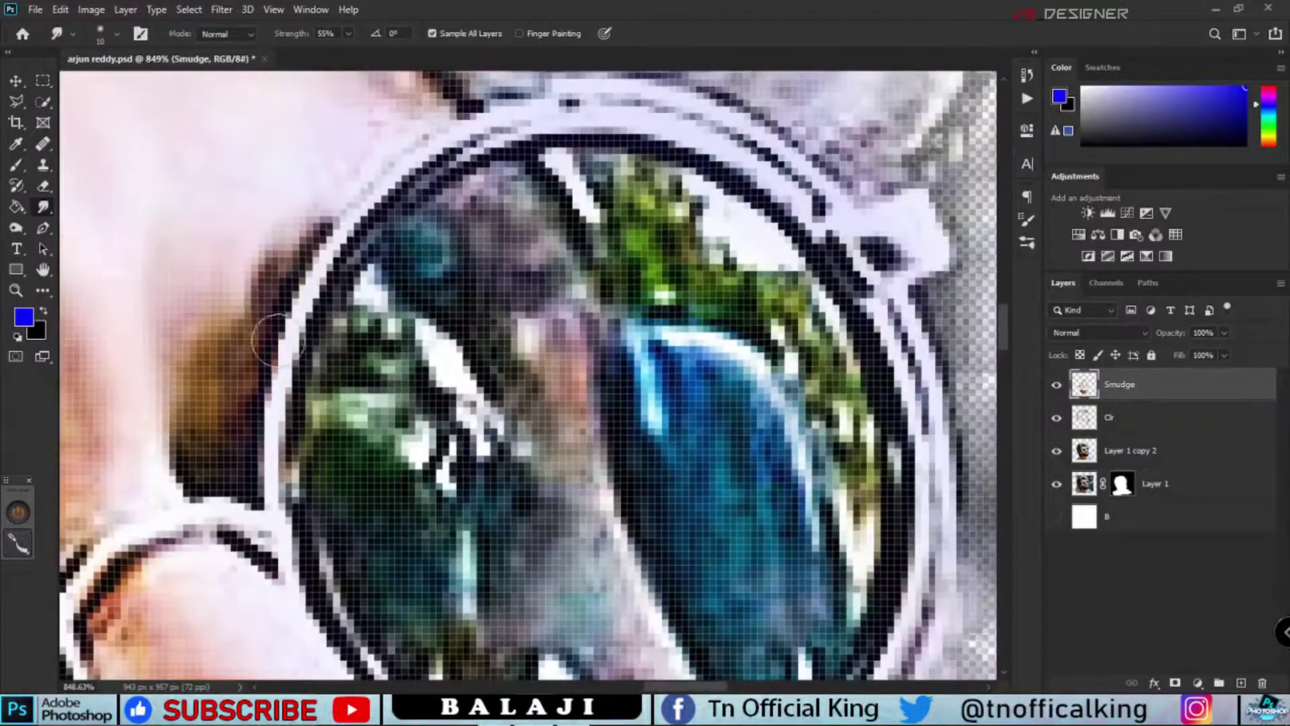
{"action": "left_click_drag", "start_coordinate": [268, 289], "coordinate": [269, 363]}
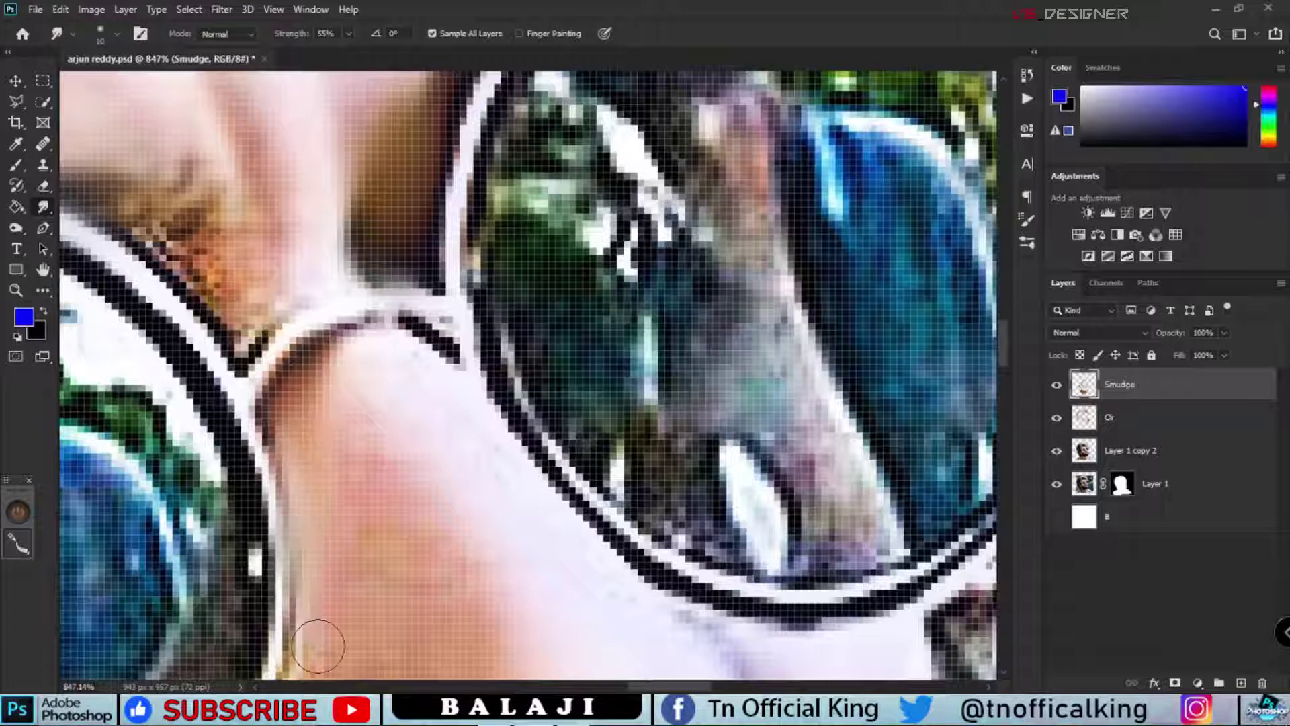
{"action": "scroll", "coordinate": [312, 571], "scroll_direction": "down", "scroll_amount": 5}
{"action": "scroll", "coordinate": [268, 568], "scroll_direction": "up", "scroll_amount": 2}
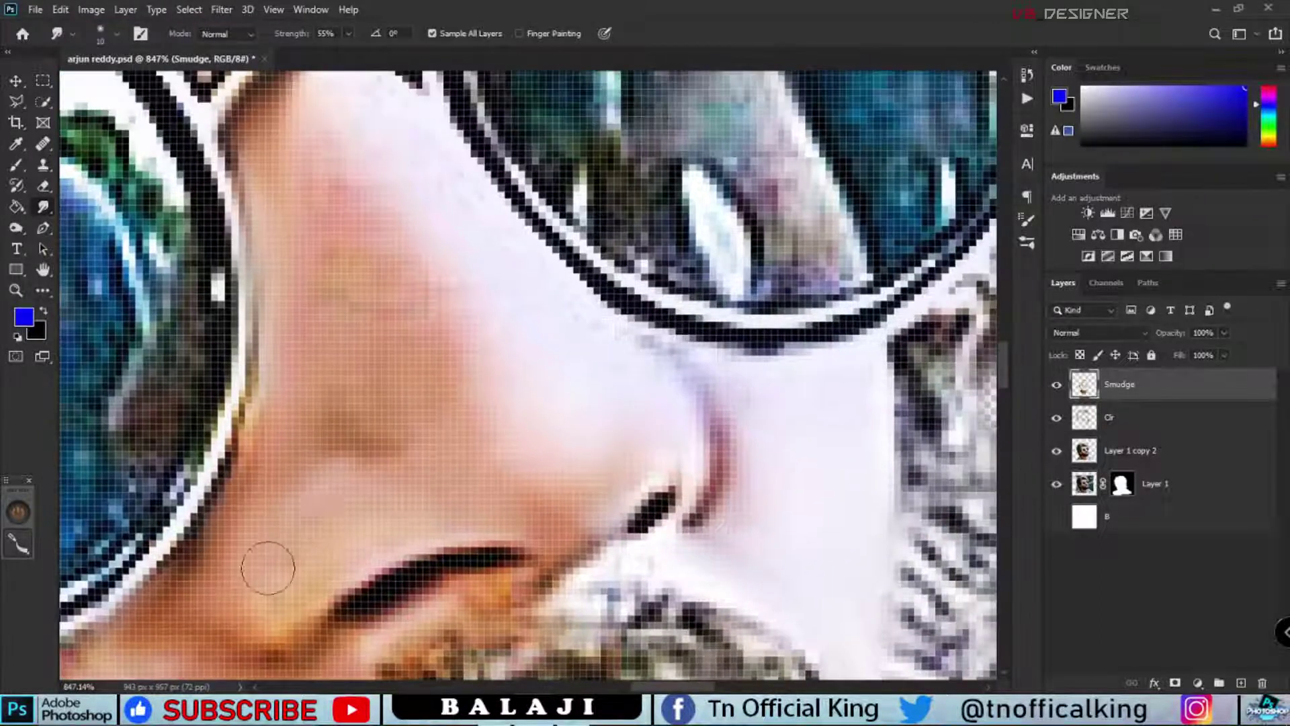
{"action": "scroll", "coordinate": [383, 473], "scroll_direction": "up", "scroll_amount": 4}
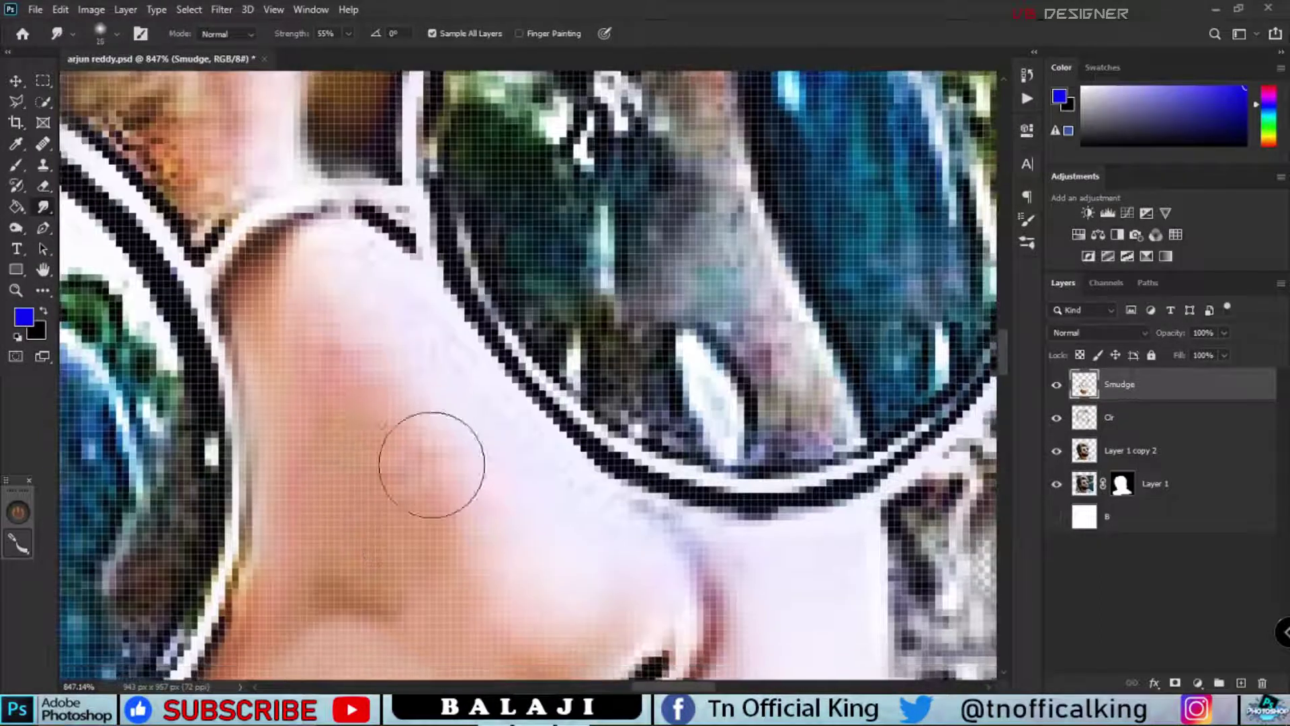
{"action": "left_click_drag", "start_coordinate": [340, 369], "coordinate": [289, 269]}
Step: Smudge the left lens reflection into soft blue-green tones
{"action": "scroll", "coordinate": [350, 393], "scroll_direction": "down", "scroll_amount": 3}
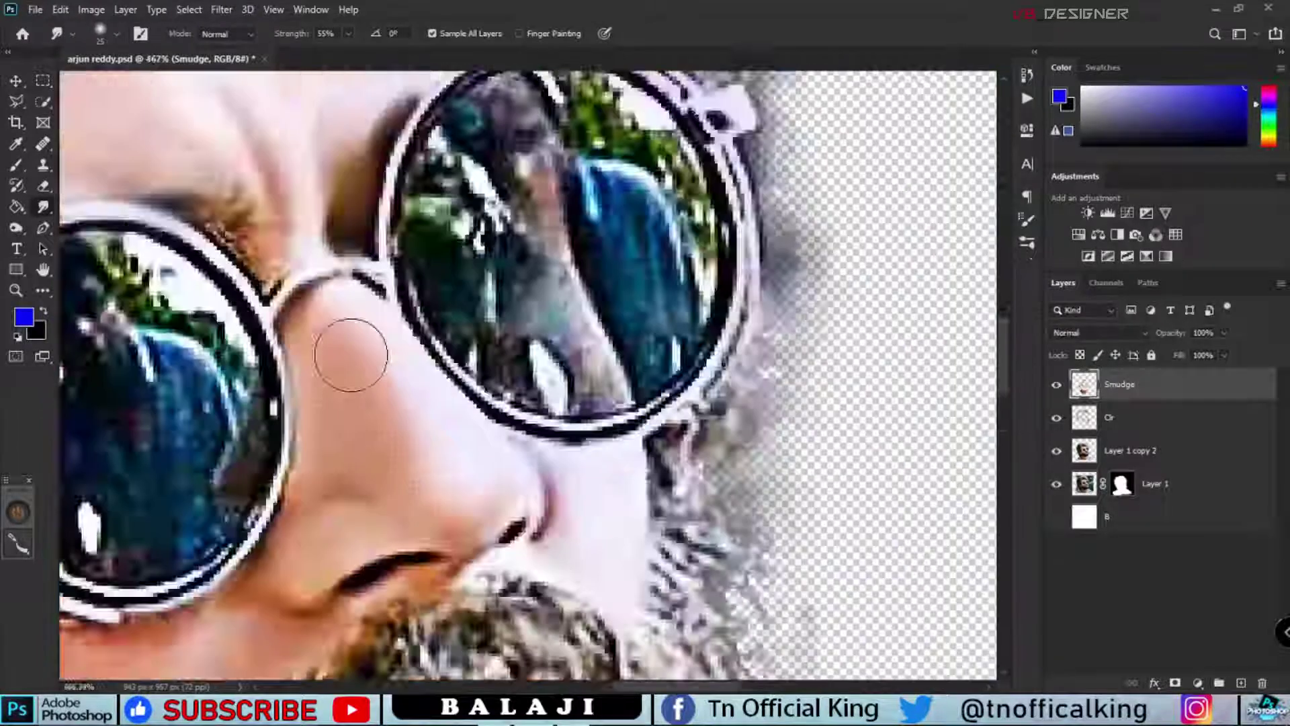
{"action": "scroll", "coordinate": [412, 384], "scroll_direction": "up", "scroll_amount": 1}
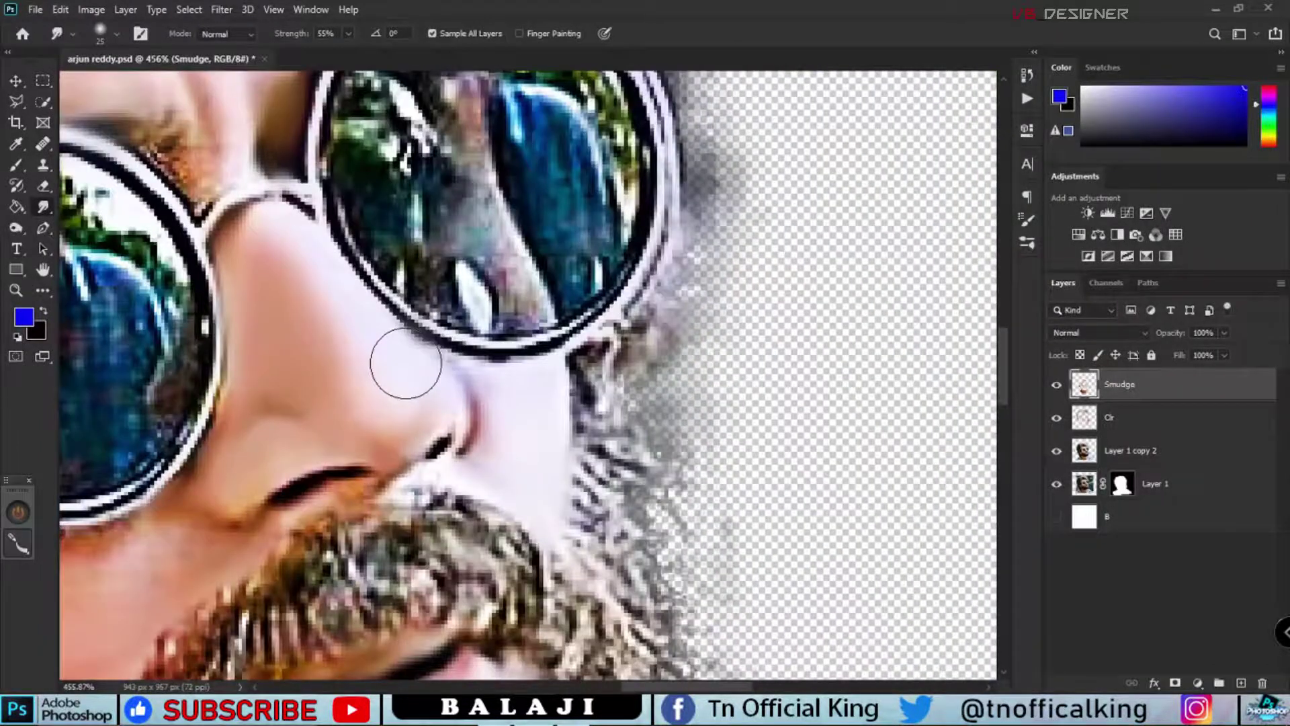
{"action": "scroll", "coordinate": [406, 363], "scroll_direction": "down", "scroll_amount": 4}
{"action": "scroll", "coordinate": [390, 366], "scroll_direction": "up", "scroll_amount": 1}
{"action": "scroll", "coordinate": [377, 366], "scroll_direction": "up", "scroll_amount": 2}
{"action": "scroll", "coordinate": [364, 367], "scroll_direction": "up", "scroll_amount": 2}
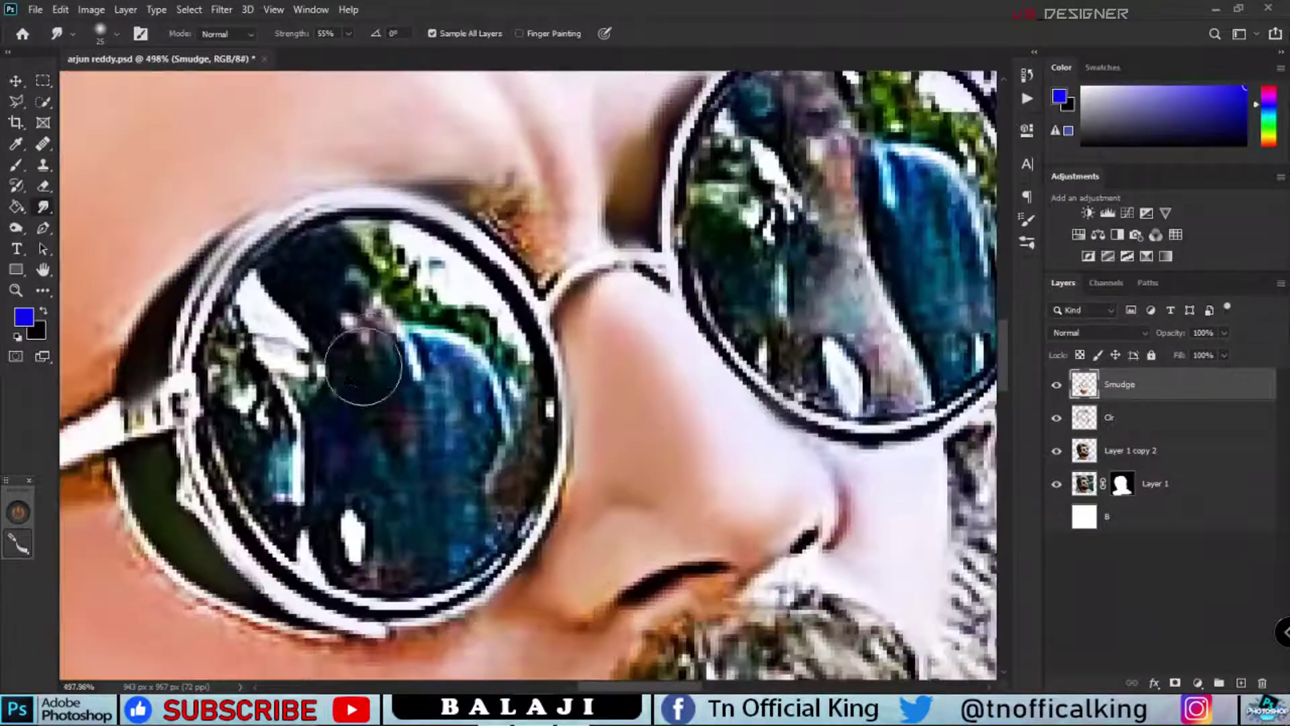
{"action": "mouse_move", "coordinate": [350, 367]}
{"action": "left_mouse_down"}
{"action": "mouse_move", "coordinate": [316, 340]}
{"action": "mouse_move", "coordinate": [325, 288]}
{"action": "mouse_move", "coordinate": [412, 323]}
{"action": "mouse_move", "coordinate": [455, 484]}
{"action": "mouse_move", "coordinate": [340, 533]}
{"action": "mouse_move", "coordinate": [282, 311]}
{"action": "mouse_move", "coordinate": [265, 469]}
{"action": "mouse_move", "coordinate": [409, 494]}
{"action": "mouse_move", "coordinate": [361, 533]}
{"action": "mouse_move", "coordinate": [490, 510]}
{"action": "left_mouse_up"}
Step: Enlarge the Smudge brush slightly and blend the right lens reflection into soft tones
{"action": "key", "text": "bracketright"}
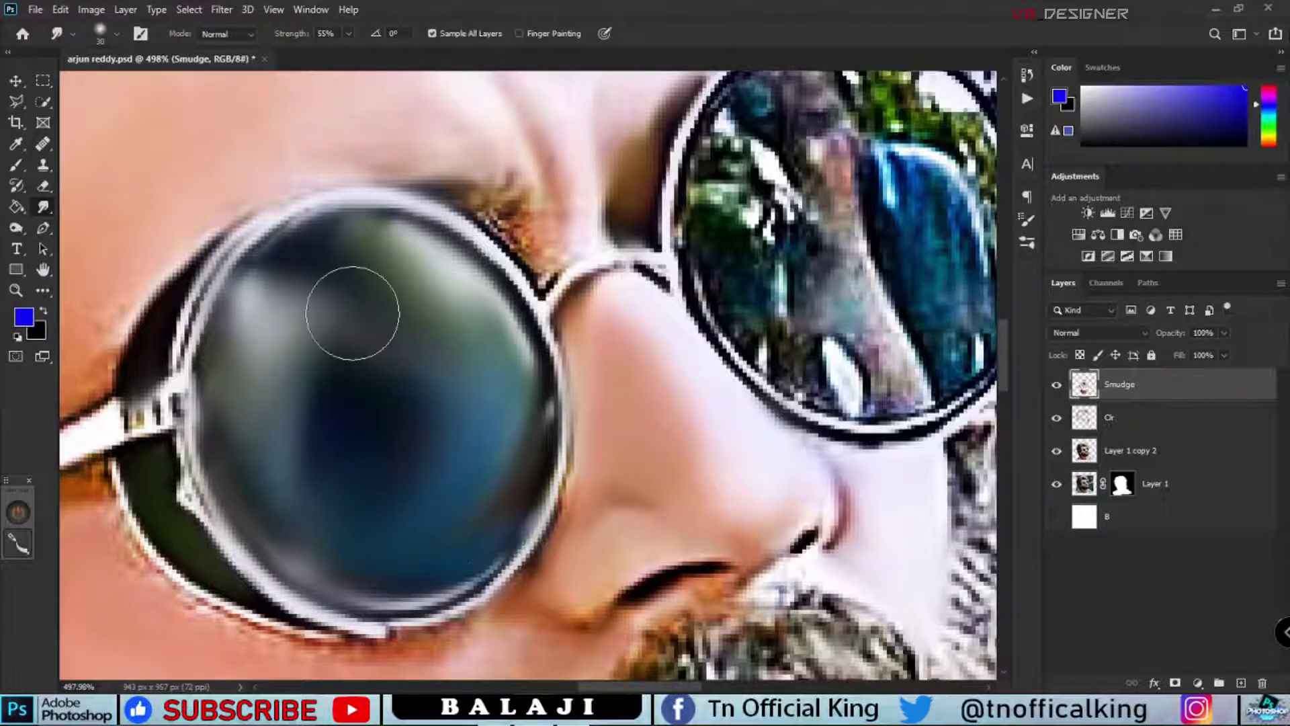
{"action": "scroll", "coordinate": [446, 416], "scroll_direction": "up", "scroll_amount": 2}
{"action": "scroll", "coordinate": [446, 416], "scroll_direction": "right", "scroll_amount": 5}
{"action": "mouse_move", "coordinate": [447, 415]}
{"action": "left_mouse_down"}
{"action": "mouse_move", "coordinate": [432, 302]}
{"action": "mouse_move", "coordinate": [483, 288]}
{"action": "mouse_move", "coordinate": [591, 432]}
{"action": "mouse_move", "coordinate": [472, 582]}
{"action": "mouse_move", "coordinate": [397, 519]}
{"action": "mouse_move", "coordinate": [345, 412]}
{"action": "mouse_move", "coordinate": [345, 432]}
{"action": "mouse_move", "coordinate": [476, 464]}
{"action": "mouse_move", "coordinate": [457, 403]}
{"action": "mouse_move", "coordinate": [576, 375]}
{"action": "mouse_move", "coordinate": [645, 470]}
{"action": "mouse_move", "coordinate": [463, 590]}
{"action": "mouse_move", "coordinate": [361, 458]}
{"action": "left_mouse_up"}
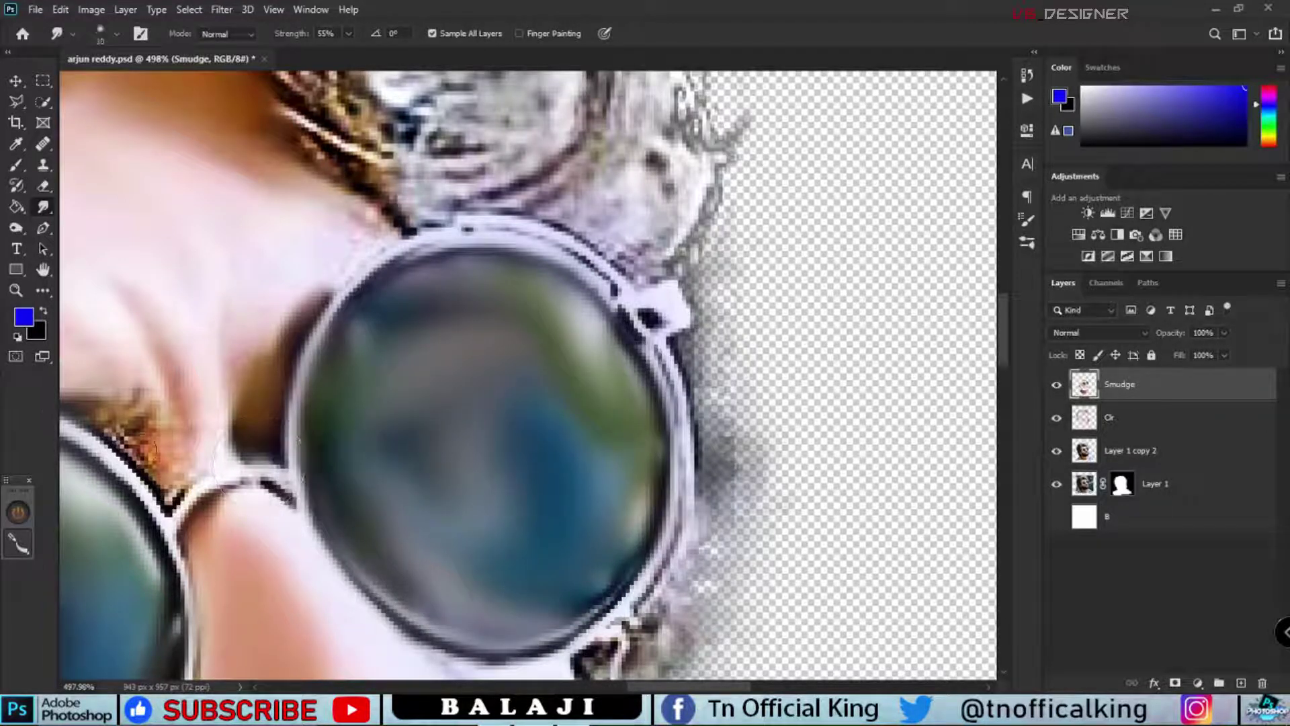
Step: Soften the dark frame rim edge, then zoom out to view the whole portrait
{"action": "scroll", "coordinate": [295, 420], "scroll_direction": "left", "scroll_amount": 5}
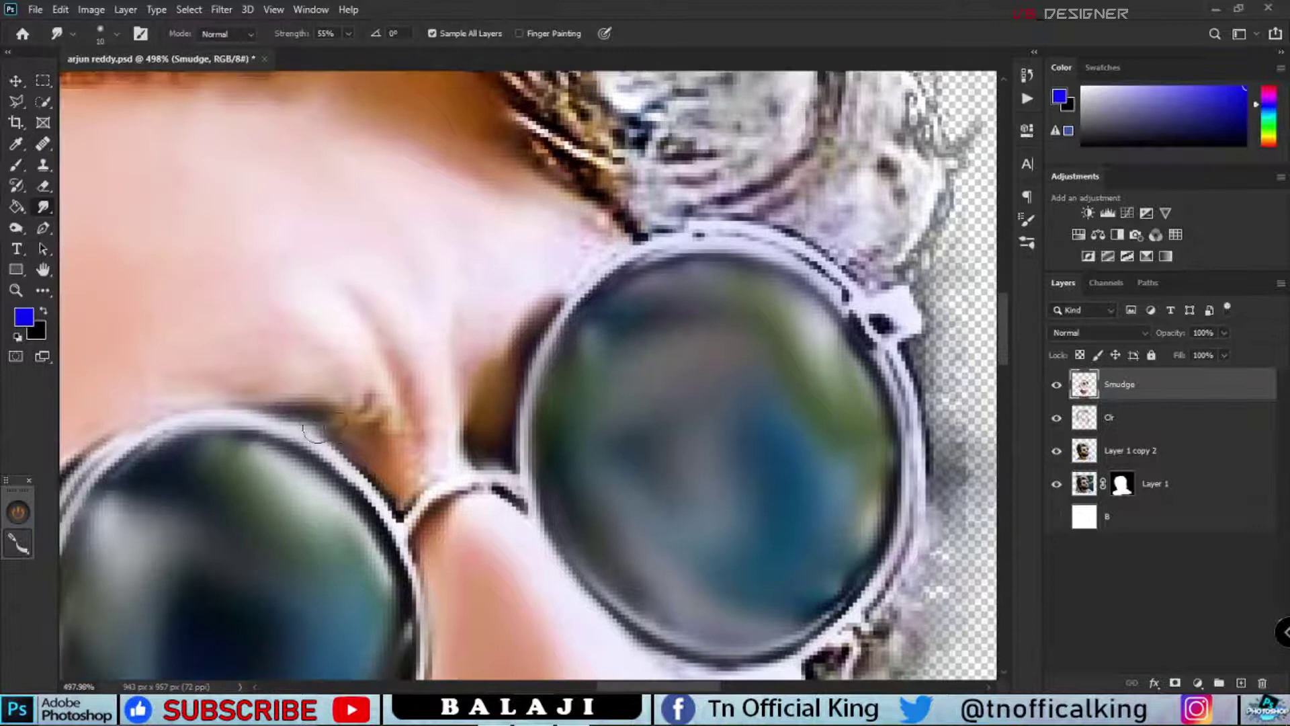
{"action": "left_click_drag", "start_coordinate": [409, 492], "coordinate": [410, 495]}
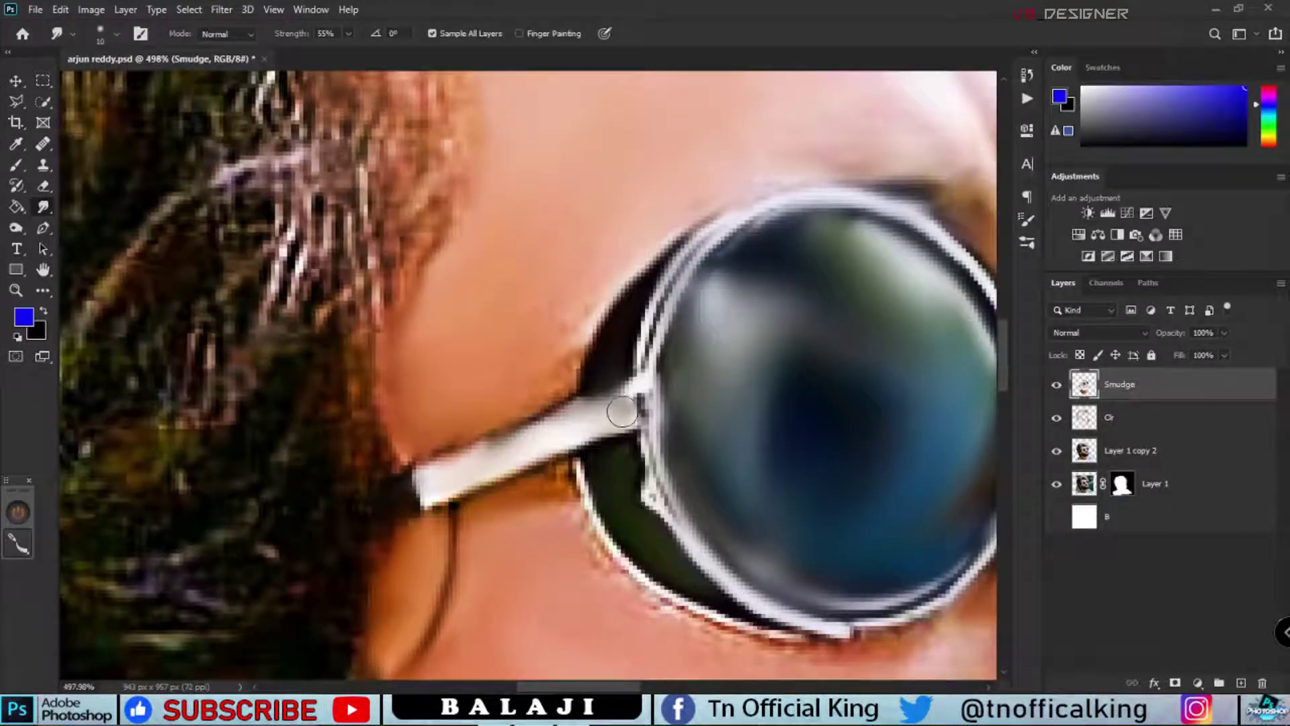
{"action": "left_click_drag", "start_coordinate": [621, 412], "coordinate": [160, 389]}
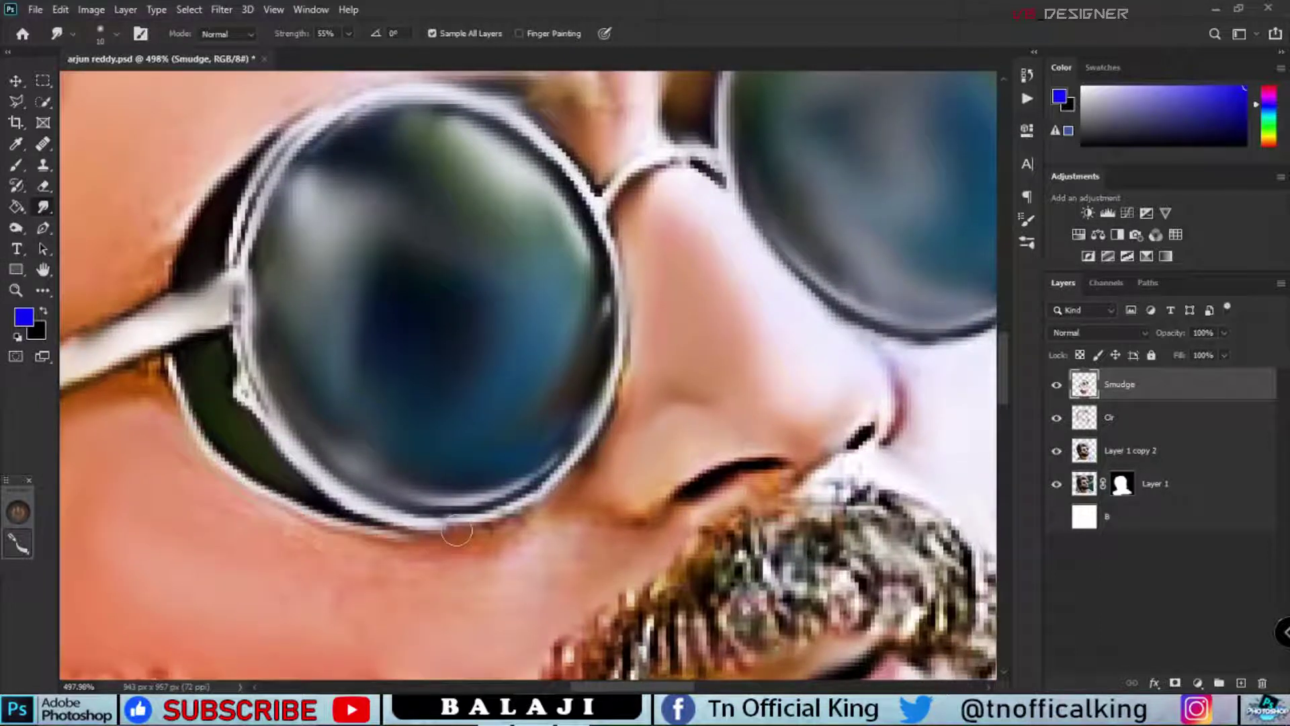
{"action": "left_click_drag", "start_coordinate": [479, 482], "coordinate": [438, 531]}
{"action": "mouse_move", "coordinate": [271, 455]}
{"action": "left_mouse_down"}
{"action": "mouse_move", "coordinate": [212, 465]}
{"action": "mouse_move", "coordinate": [245, 353]}
{"action": "left_mouse_up"}
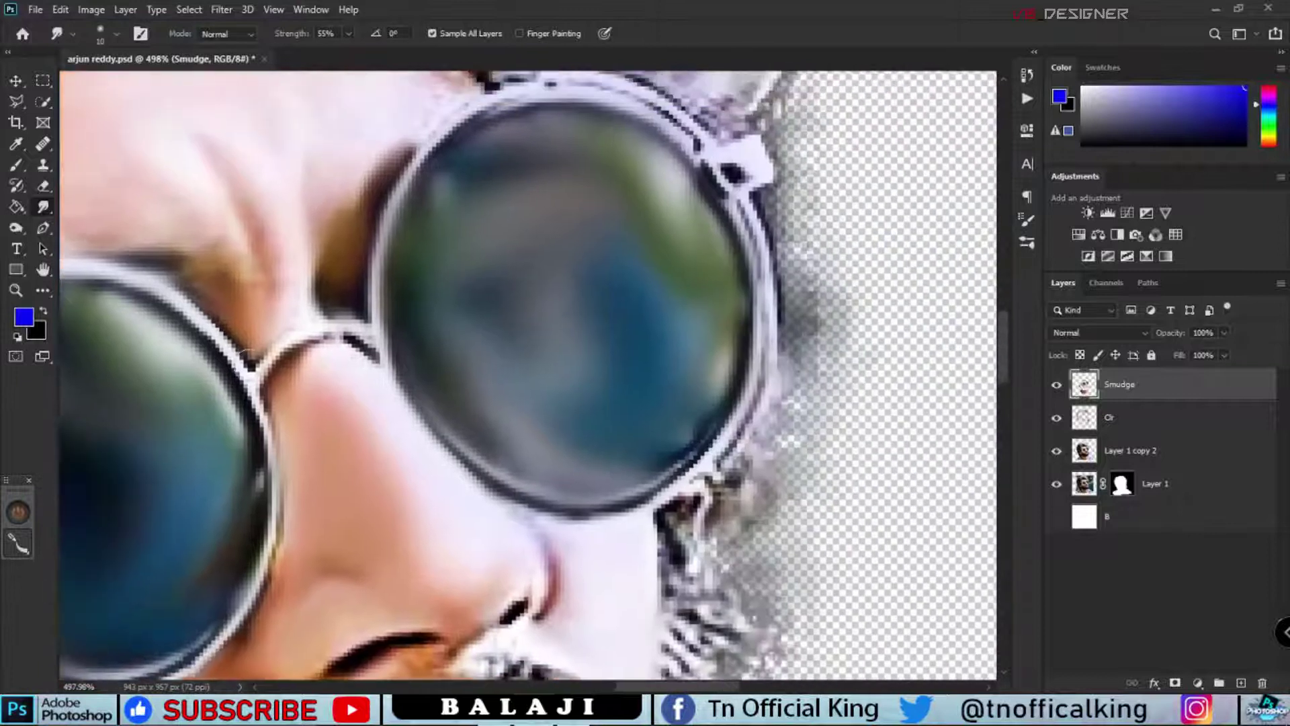
{"action": "left_click_drag", "start_coordinate": [329, 332], "coordinate": [314, 215]}
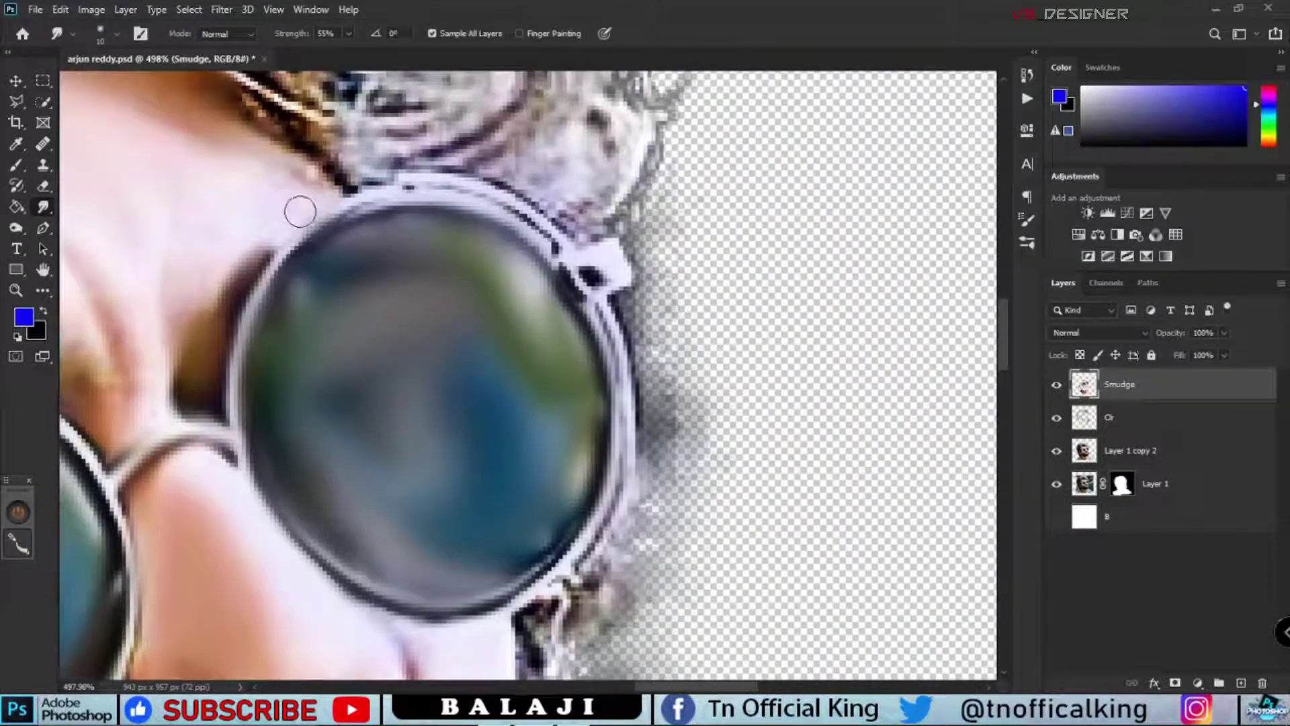
{"action": "mouse_move", "coordinate": [375, 194]}
{"action": "left_mouse_down"}
{"action": "mouse_move", "coordinate": [591, 275]}
{"action": "mouse_move", "coordinate": [621, 440]}
{"action": "left_mouse_up"}
{"action": "scroll", "coordinate": [576, 568], "scroll_direction": "down", "scroll_amount": 5}
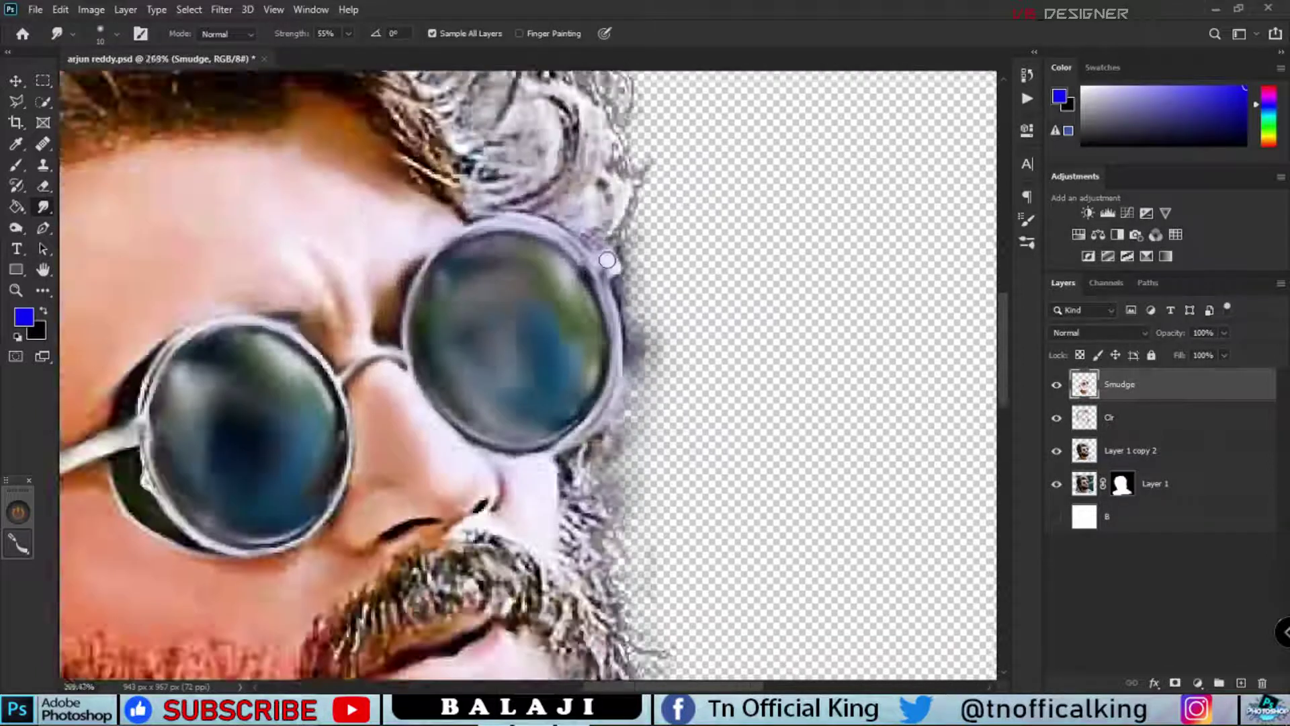
{"action": "scroll", "coordinate": [498, 426], "scroll_direction": "down", "scroll_amount": 3}
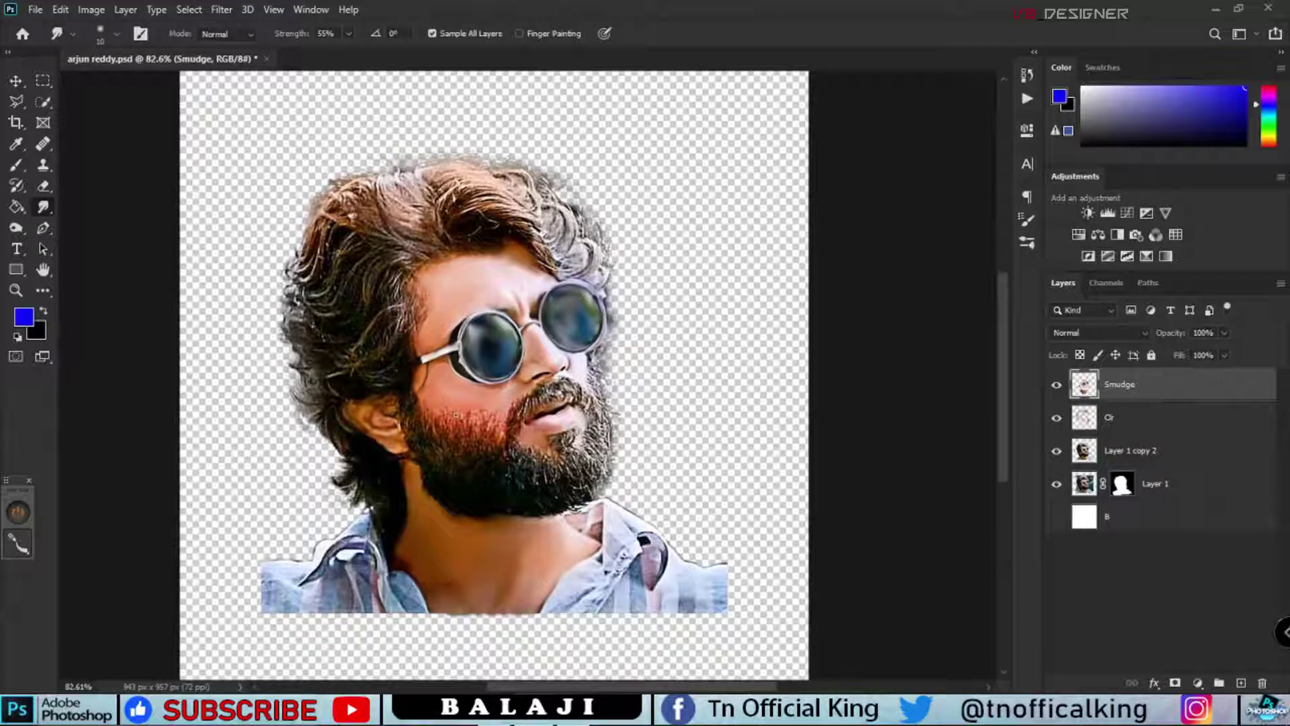
Step: Add a new Hair layer and set the Smudge tool to a hair brush at 93% strength
{"action": "left_click", "coordinate": [1241, 683]}
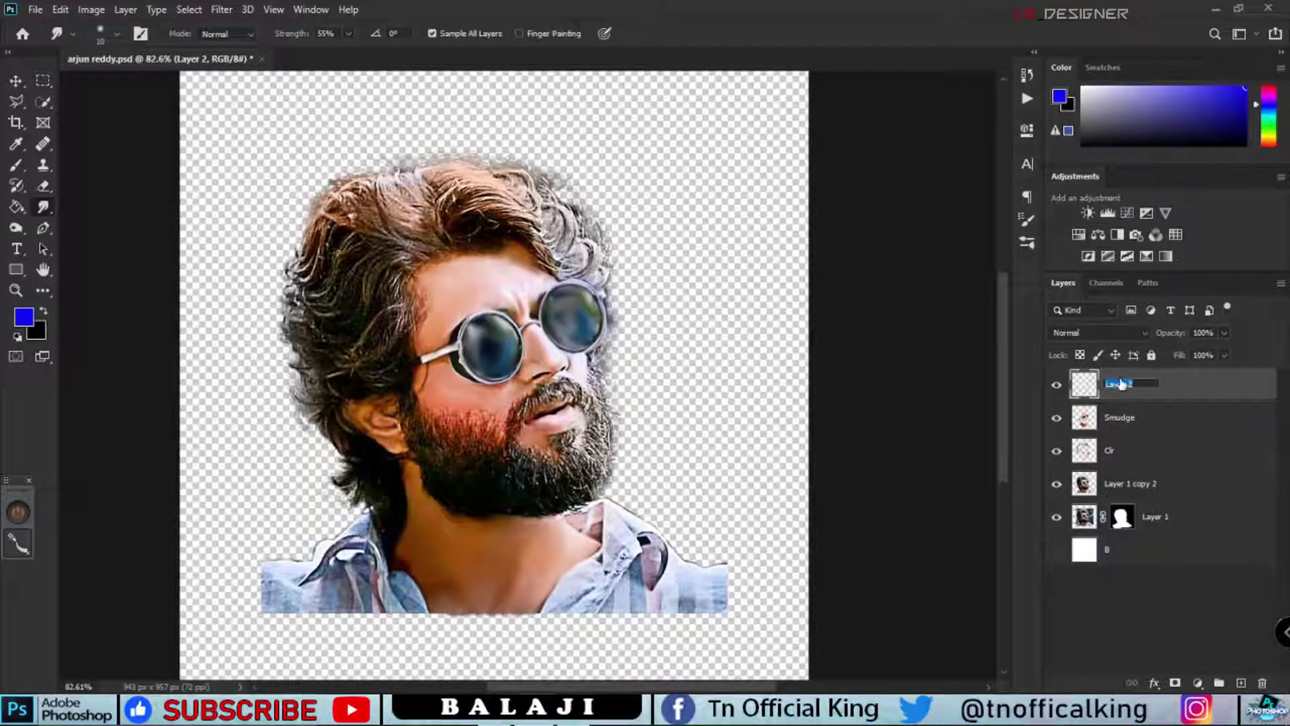
{"action": "scroll", "coordinate": [642, 314], "scroll_direction": "up", "scroll_amount": 1}
{"action": "scroll", "coordinate": [641, 315], "scroll_direction": "up", "scroll_amount": 2}
{"action": "left_click", "coordinate": [1027, 242]}
{"action": "left_click", "coordinate": [875, 373]}
{"action": "scroll", "coordinate": [321, 334], "scroll_direction": "up", "scroll_amount": 2}
{"action": "scroll", "coordinate": [321, 334], "scroll_direction": "up", "scroll_amount": 2}
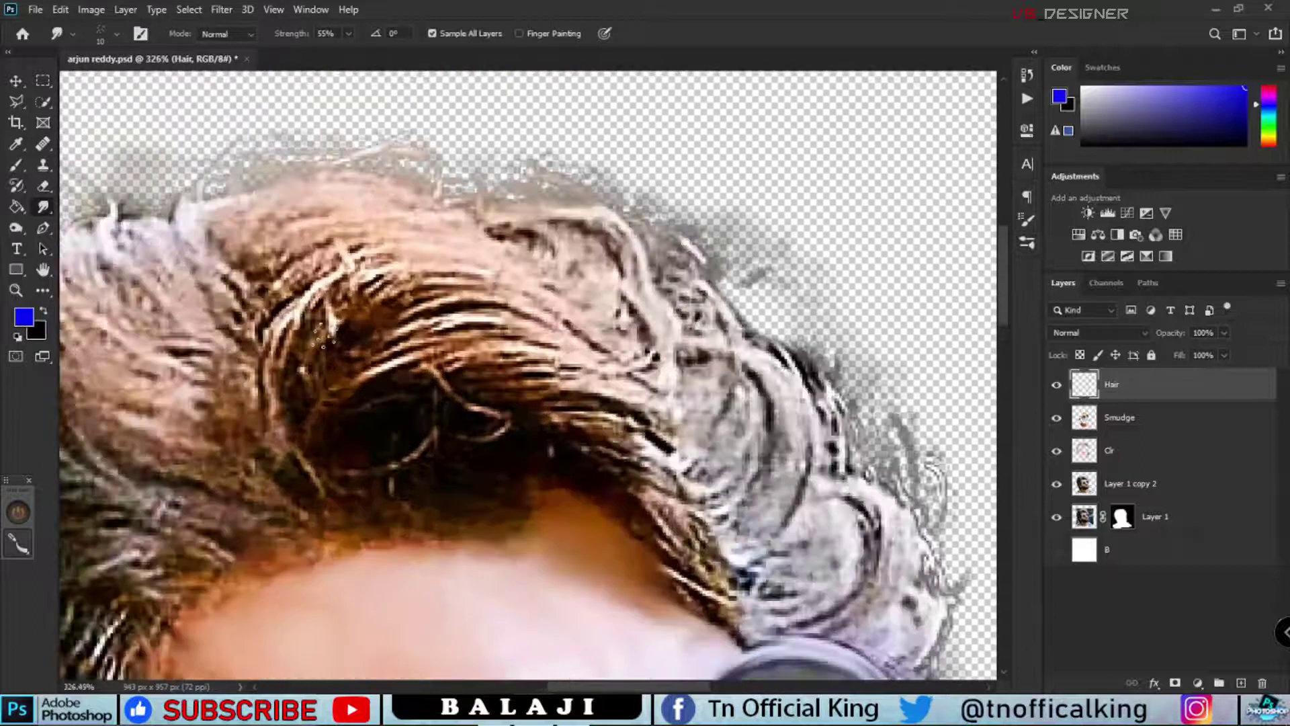
{"action": "left_click_drag", "start_coordinate": [375, 51], "coordinate": [383, 52]}
Step: Sweep the dark hair mass up and right into a flowing arc
{"action": "left_click_drag", "start_coordinate": [350, 397], "coordinate": [655, 376]}
{"action": "left_click_drag", "start_coordinate": [457, 403], "coordinate": [669, 393]}
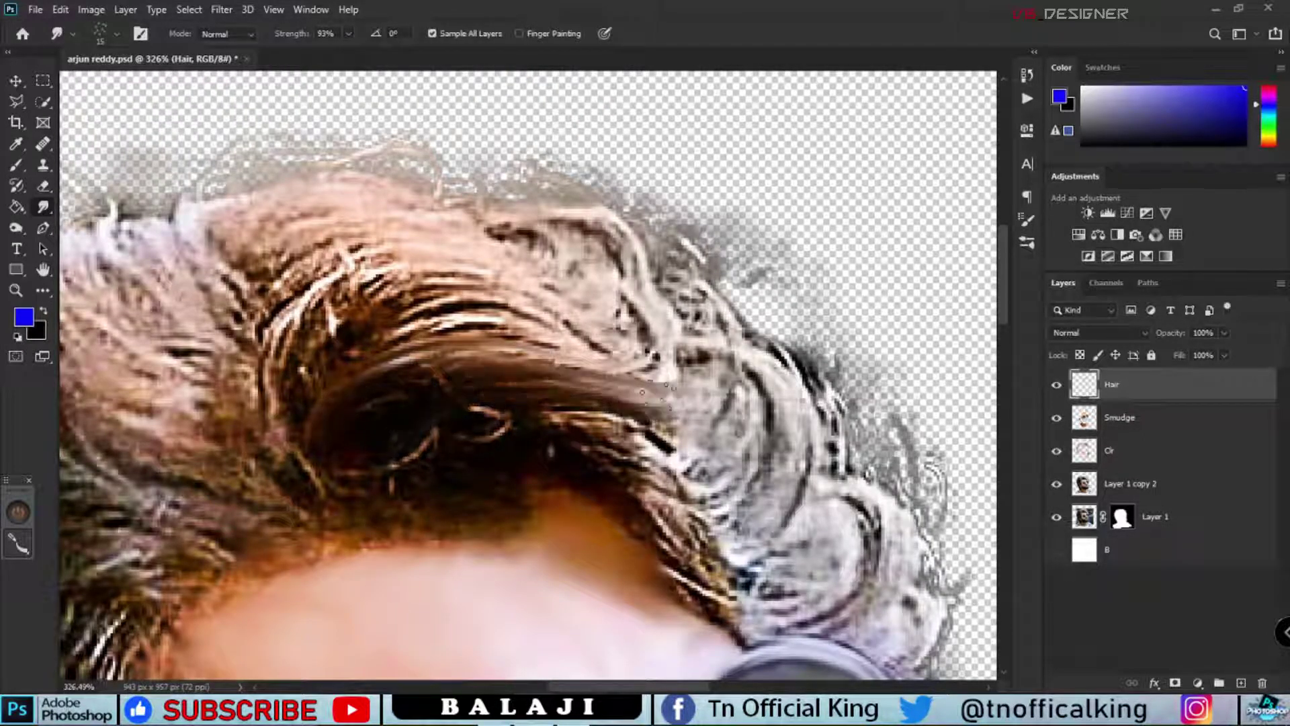
{"action": "left_click_drag", "start_coordinate": [320, 397], "coordinate": [578, 316]}
{"action": "left_click_drag", "start_coordinate": [329, 369], "coordinate": [578, 309]}
{"action": "left_click_drag", "start_coordinate": [268, 376], "coordinate": [564, 272]}
{"action": "left_click_drag", "start_coordinate": [293, 389], "coordinate": [632, 283]}
{"action": "left_click_drag", "start_coordinate": [269, 336], "coordinate": [525, 229]}
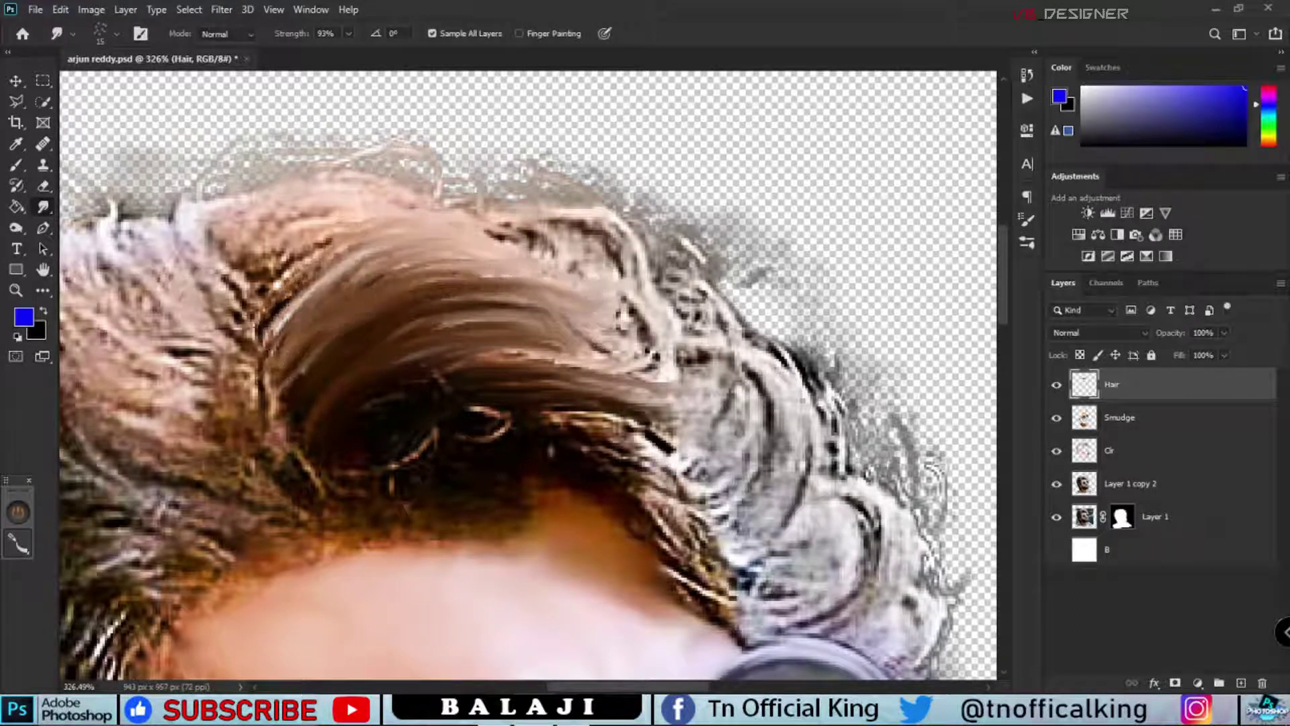
{"action": "left_click_drag", "start_coordinate": [232, 316], "coordinate": [471, 195]}
{"action": "left_click_drag", "start_coordinate": [282, 316], "coordinate": [463, 192]}
{"action": "left_click_drag", "start_coordinate": [252, 249], "coordinate": [383, 135]}
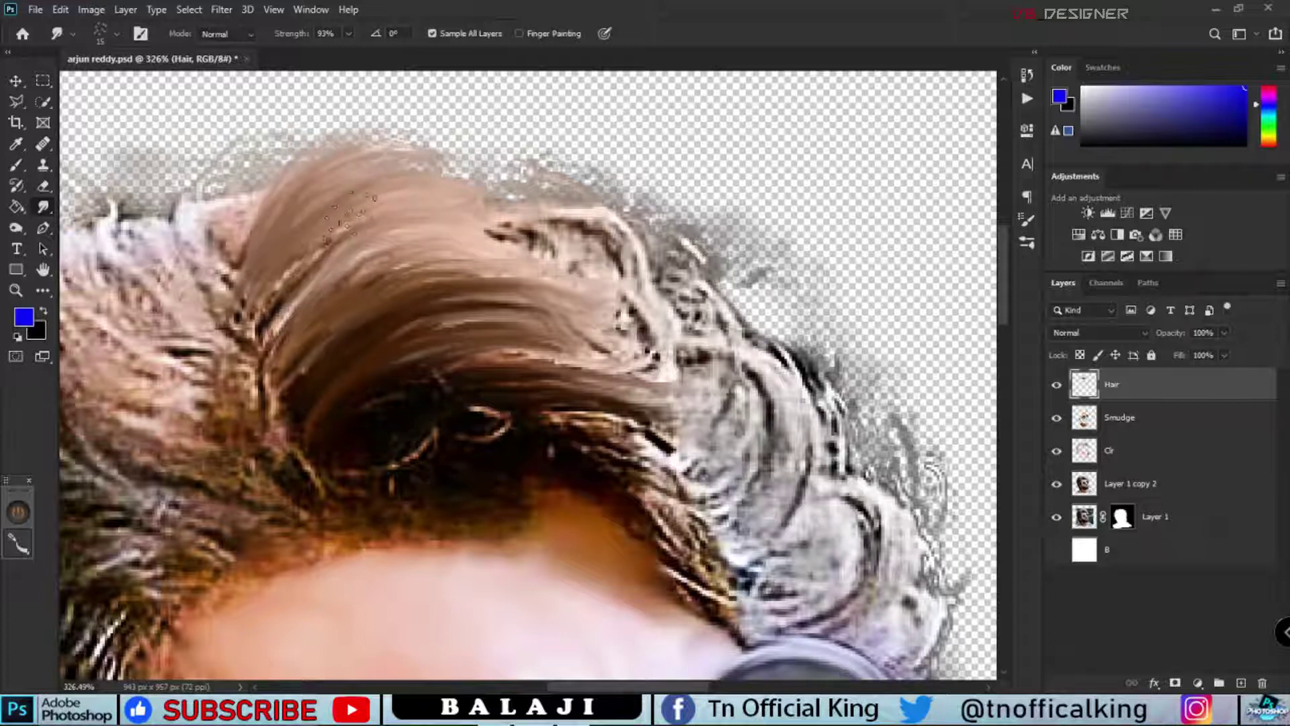
Step: Pull the light-brown hair upward and round off the hair's right edge
{"action": "left_click_drag", "start_coordinate": [350, 214], "coordinate": [457, 248]}
{"action": "left_click_drag", "start_coordinate": [593, 293], "coordinate": [583, 225]}
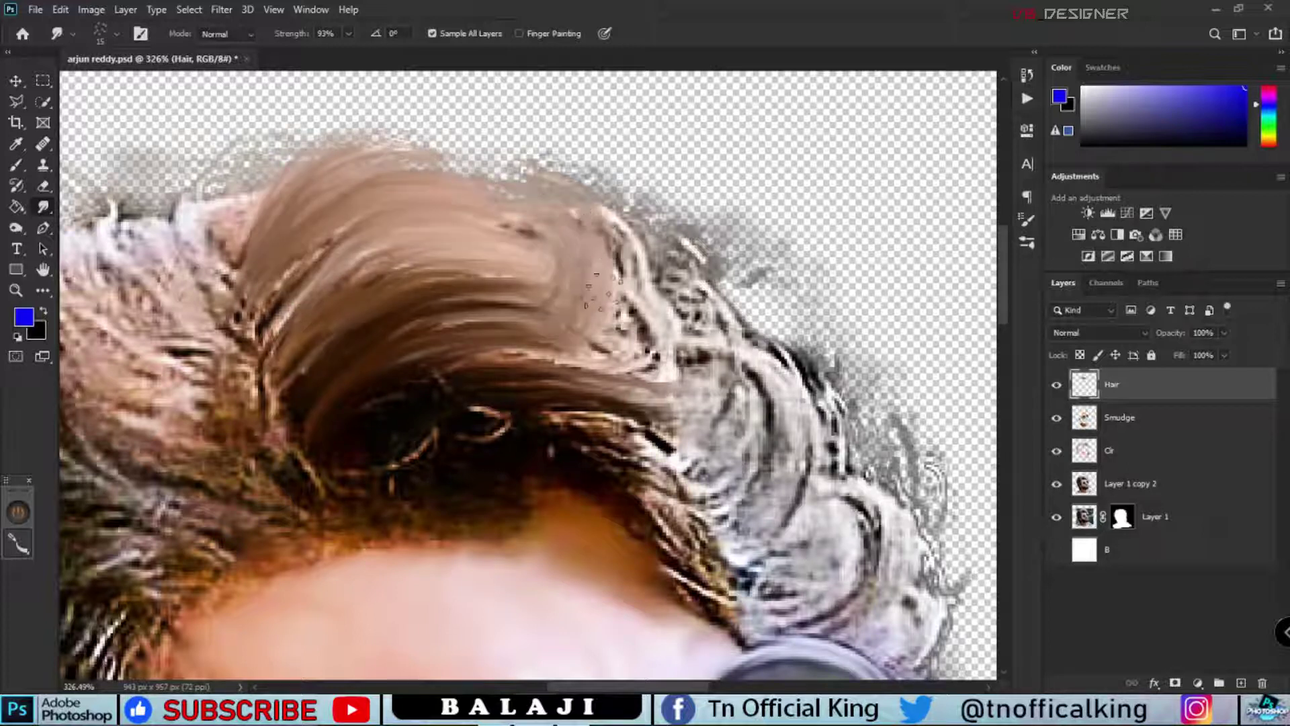
{"action": "left_click_drag", "start_coordinate": [600, 290], "coordinate": [605, 202]}
{"action": "left_click_drag", "start_coordinate": [591, 336], "coordinate": [665, 215]}
{"action": "left_click_drag", "start_coordinate": [518, 349], "coordinate": [692, 228]}
{"action": "mouse_move", "coordinate": [591, 202]}
{"action": "left_mouse_down"}
{"action": "mouse_move", "coordinate": [647, 358]}
{"action": "mouse_move", "coordinate": [573, 194]}
{"action": "left_mouse_up"}
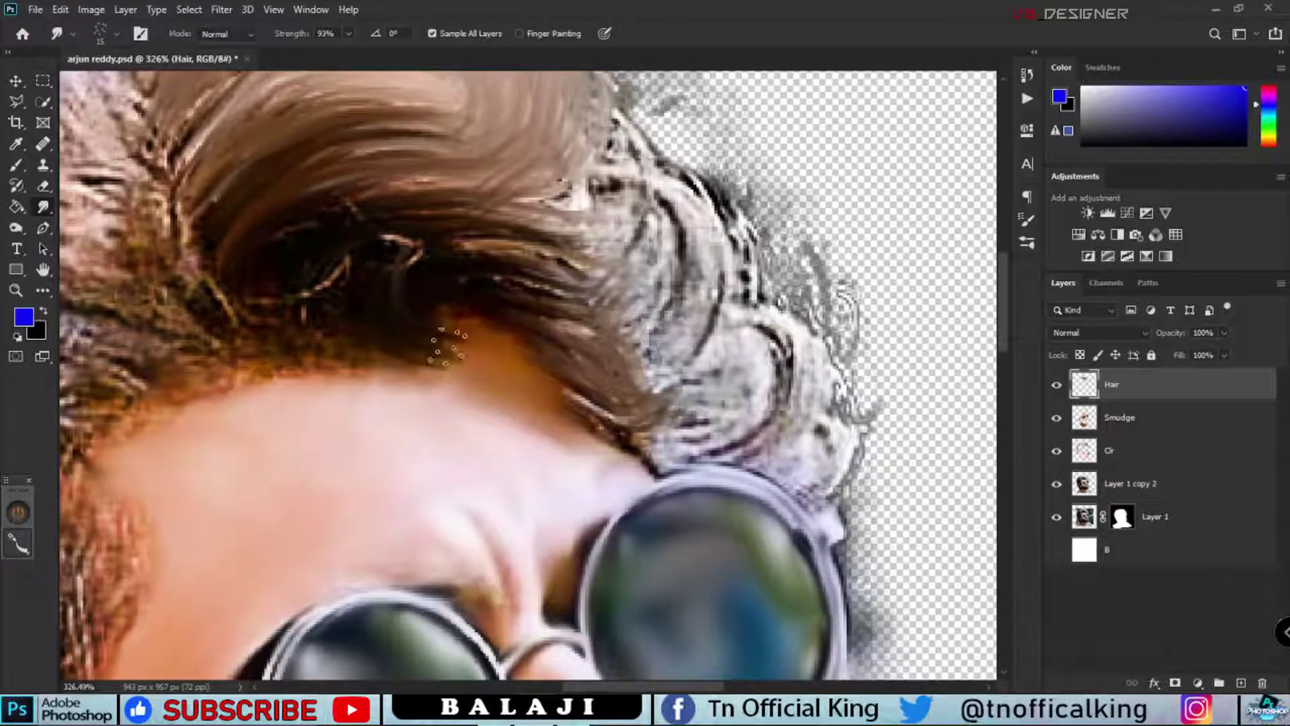
{"action": "left_click_drag", "start_coordinate": [353, 272], "coordinate": [336, 352]}
Step: Smudge the middle strands and push the grey hair toward the glasses rim
{"action": "scroll", "coordinate": [223, 343], "scroll_direction": "down", "scroll_amount": 10}
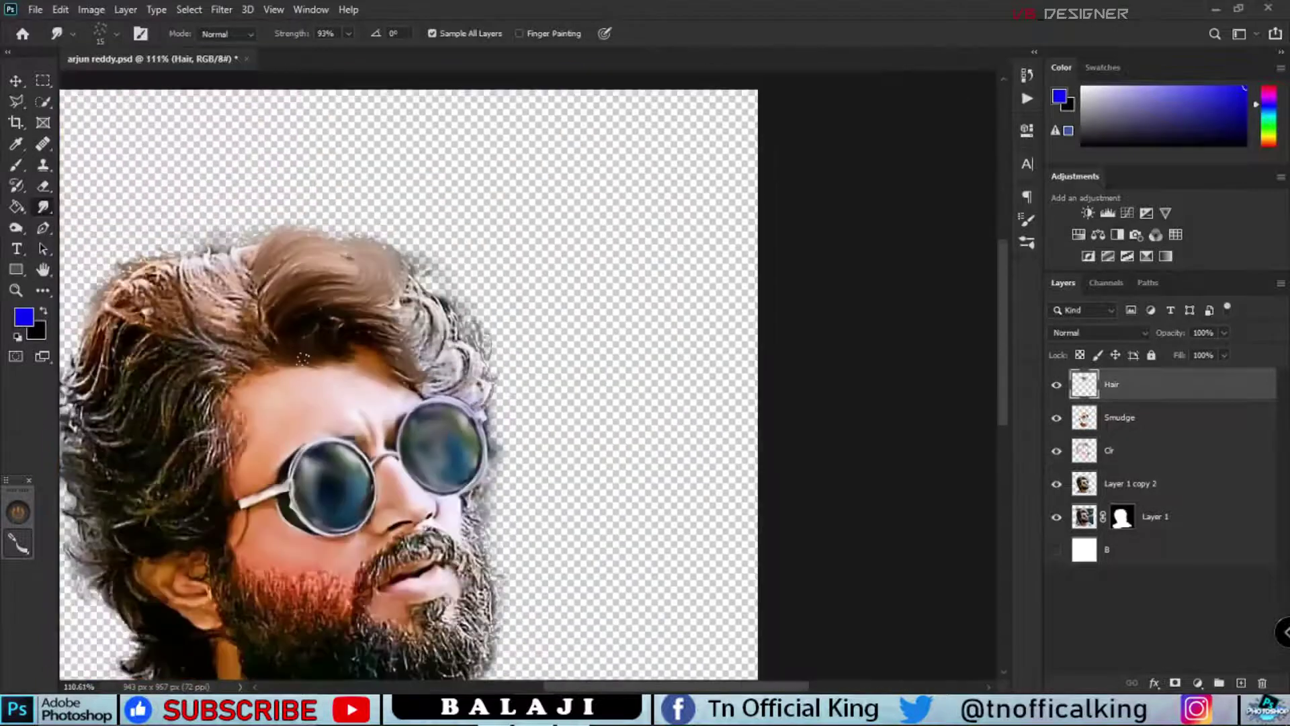
{"action": "scroll", "coordinate": [180, 440], "scroll_direction": "up", "scroll_amount": 10}
{"action": "scroll", "coordinate": [178, 383], "scroll_direction": "right", "scroll_amount": 5}
{"action": "mouse_move", "coordinate": [295, 310]}
{"action": "left_mouse_down"}
{"action": "mouse_move", "coordinate": [289, 387]}
{"action": "mouse_move", "coordinate": [440, 367]}
{"action": "mouse_move", "coordinate": [404, 498]}
{"action": "left_mouse_up"}
{"action": "scroll", "coordinate": [403, 403], "scroll_direction": "down", "scroll_amount": 5}
{"action": "left_click_drag", "start_coordinate": [316, 349], "coordinate": [484, 189]}
{"action": "mouse_move", "coordinate": [377, 350]}
{"action": "left_mouse_down"}
{"action": "mouse_move", "coordinate": [306, 400]}
{"action": "mouse_move", "coordinate": [521, 415]}
{"action": "left_mouse_up"}
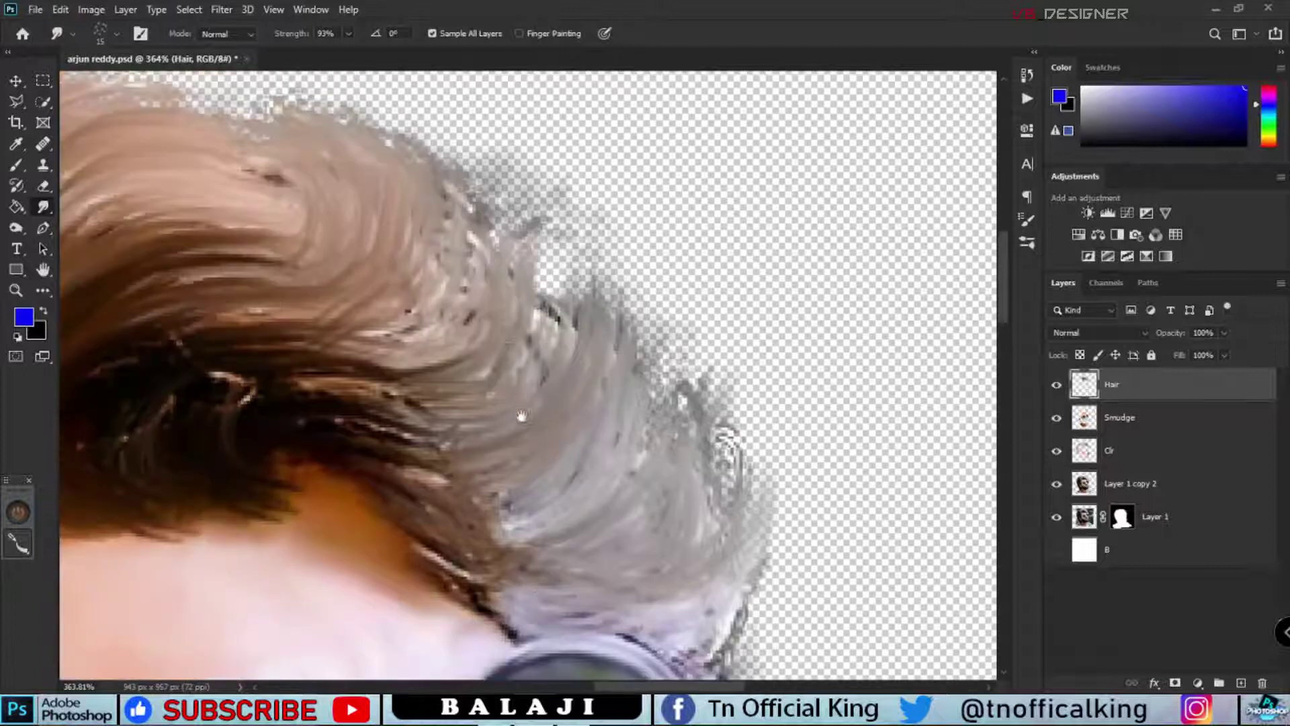
{"action": "left_click_drag", "start_coordinate": [463, 299], "coordinate": [455, 242]}
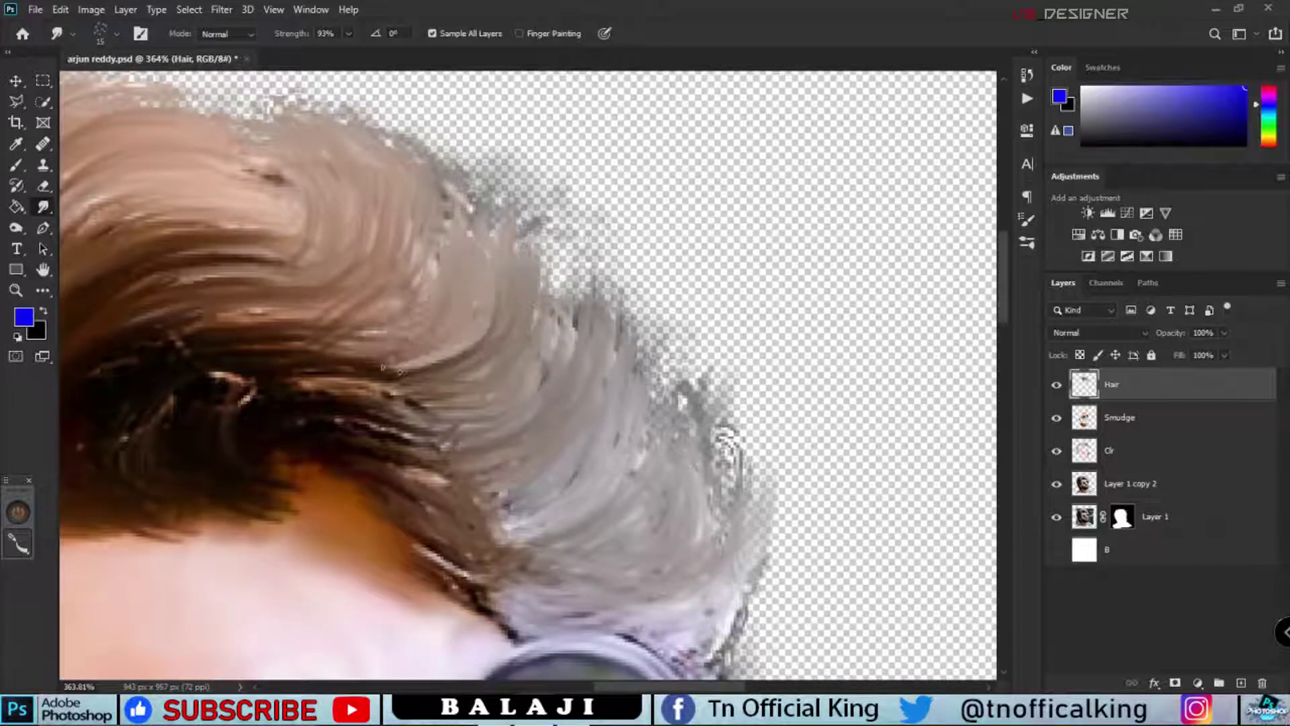
Step: Smear strands diagonally upward and extend the grey strands toward the skin
{"action": "scroll", "coordinate": [377, 337], "scroll_direction": "down", "scroll_amount": 5}
{"action": "scroll", "coordinate": [372, 291], "scroll_direction": "up", "scroll_amount": 5}
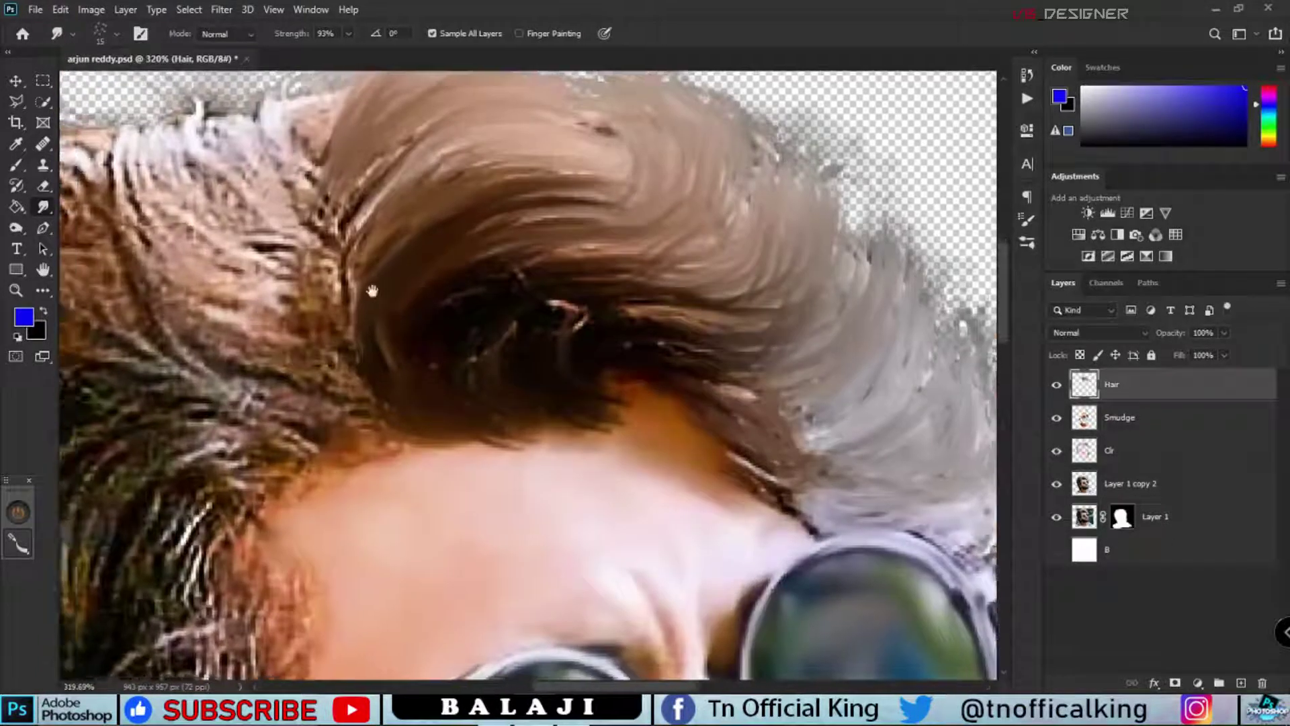
{"action": "left_click_drag", "start_coordinate": [372, 291], "coordinate": [589, 312]}
{"action": "left_click_drag", "start_coordinate": [406, 548], "coordinate": [642, 346]}
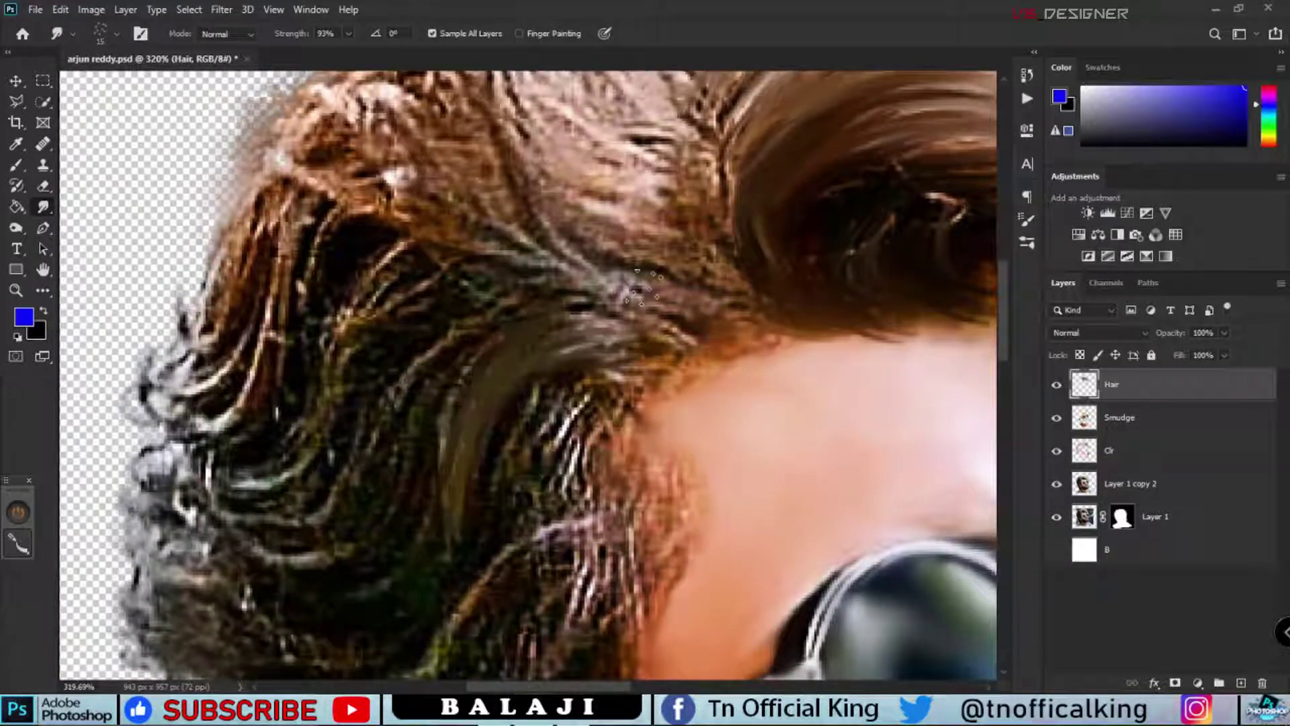
{"action": "left_click_drag", "start_coordinate": [644, 288], "coordinate": [703, 340]}
{"action": "left_click_drag", "start_coordinate": [466, 481], "coordinate": [625, 336]}
{"action": "left_click_drag", "start_coordinate": [525, 491], "coordinate": [665, 363]}
{"action": "mouse_move", "coordinate": [538, 558]}
{"action": "left_mouse_down"}
{"action": "mouse_move", "coordinate": [605, 410]}
{"action": "mouse_move", "coordinate": [569, 457]}
{"action": "mouse_move", "coordinate": [499, 269]}
{"action": "left_mouse_up"}
Step: Darken and lengthen the hair strands near the temple and skin edge
{"action": "left_click_drag", "start_coordinate": [497, 437], "coordinate": [548, 282]}
{"action": "left_click_drag", "start_coordinate": [484, 403], "coordinate": [521, 248]}
{"action": "left_click_drag", "start_coordinate": [565, 484], "coordinate": [559, 350]}
{"action": "left_click_drag", "start_coordinate": [545, 437], "coordinate": [626, 271]}
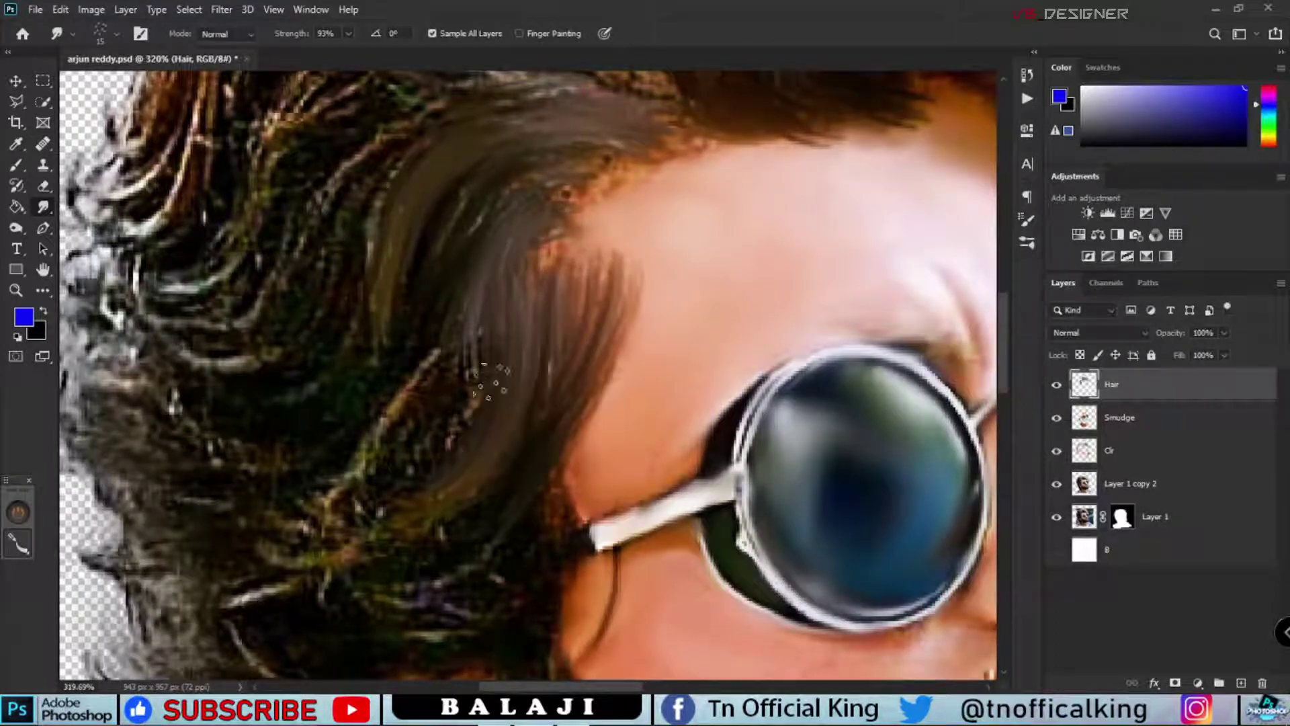
{"action": "left_click_drag", "start_coordinate": [490, 379], "coordinate": [504, 272]}
{"action": "scroll", "coordinate": [766, 124], "scroll_direction": "down", "scroll_amount": 3}
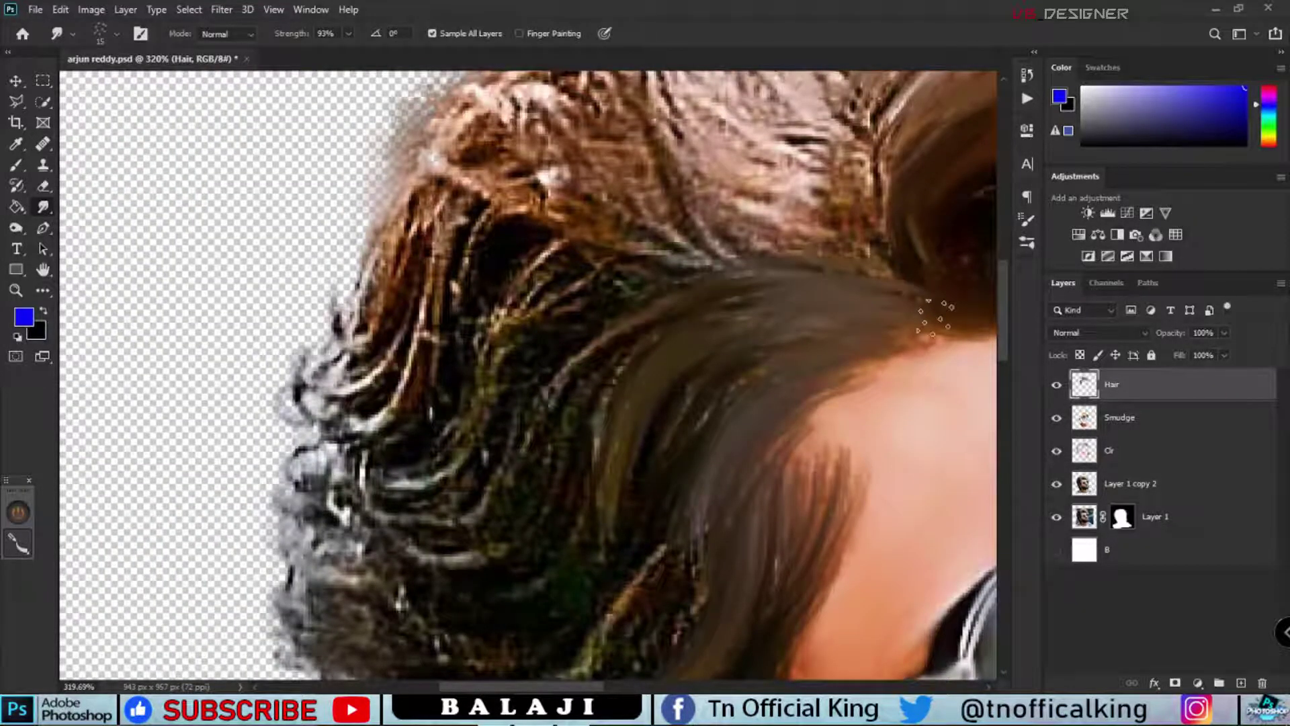
{"action": "scroll", "coordinate": [520, 275], "scroll_direction": "down", "scroll_amount": 3}
{"action": "scroll", "coordinate": [521, 276], "scroll_direction": "down", "scroll_amount": 2}
{"action": "scroll", "coordinate": [521, 276], "scroll_direction": "up", "scroll_amount": 4}
{"action": "scroll", "coordinate": [520, 276], "scroll_direction": "up", "scroll_amount": 4}
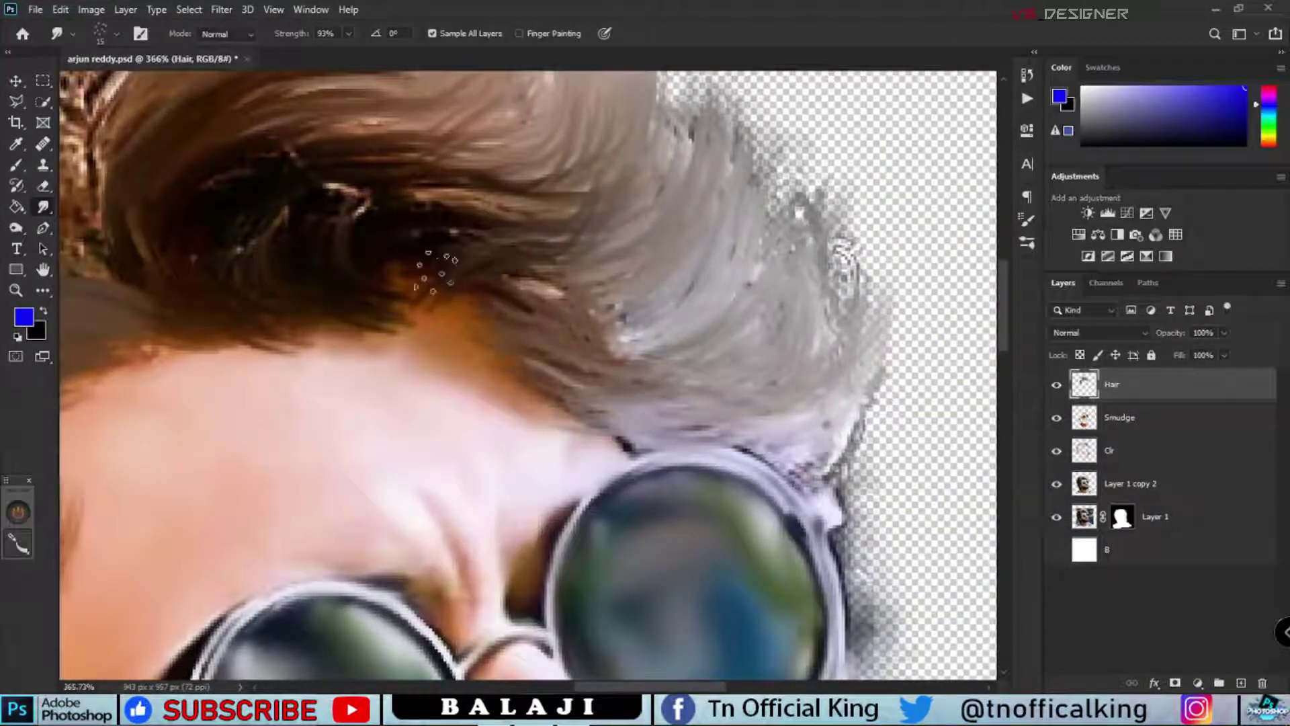
{"action": "scroll", "coordinate": [403, 282], "scroll_direction": "left", "scroll_amount": 3}
{"action": "scroll", "coordinate": [471, 269], "scroll_direction": "left", "scroll_amount": 3}
{"action": "scroll", "coordinate": [550, 264], "scroll_direction": "left", "scroll_amount": 2}
Step: Blend the upper-middle and lower-left hair strands down toward the lower left
{"action": "left_click_drag", "start_coordinate": [550, 264], "coordinate": [464, 396]}
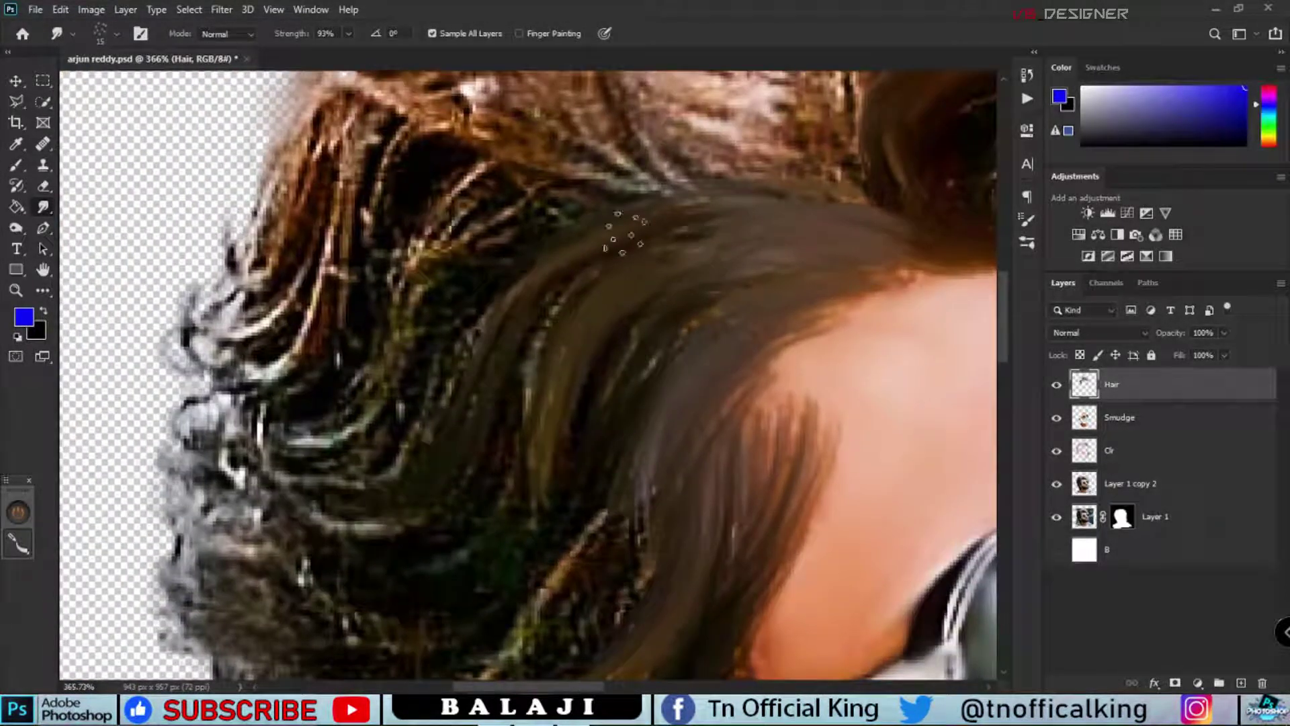
{"action": "left_click_drag", "start_coordinate": [565, 242], "coordinate": [283, 444]}
{"action": "left_click_drag", "start_coordinate": [484, 309], "coordinate": [379, 479]}
{"action": "left_click_drag", "start_coordinate": [258, 481], "coordinate": [403, 376]}
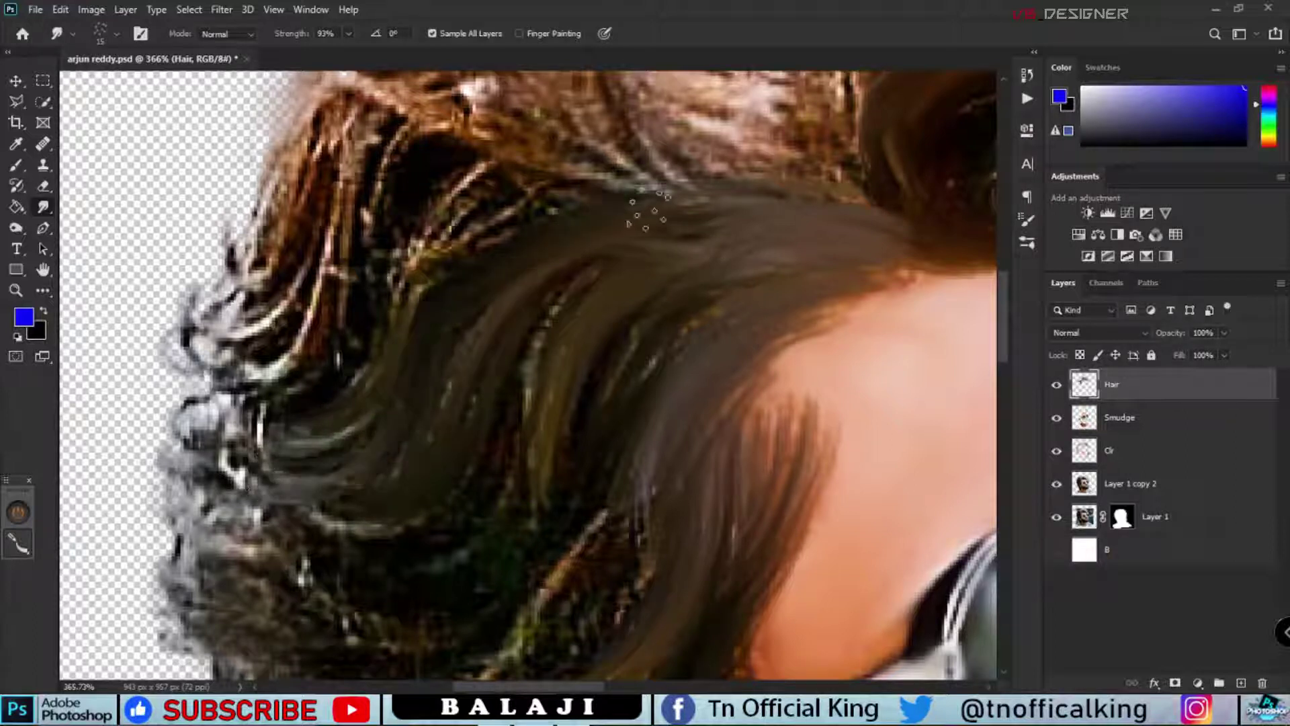
{"action": "left_click_drag", "start_coordinate": [504, 175], "coordinate": [384, 336]}
{"action": "left_click_drag", "start_coordinate": [524, 209], "coordinate": [410, 350]}
{"action": "left_click_drag", "start_coordinate": [658, 134], "coordinate": [363, 245]}
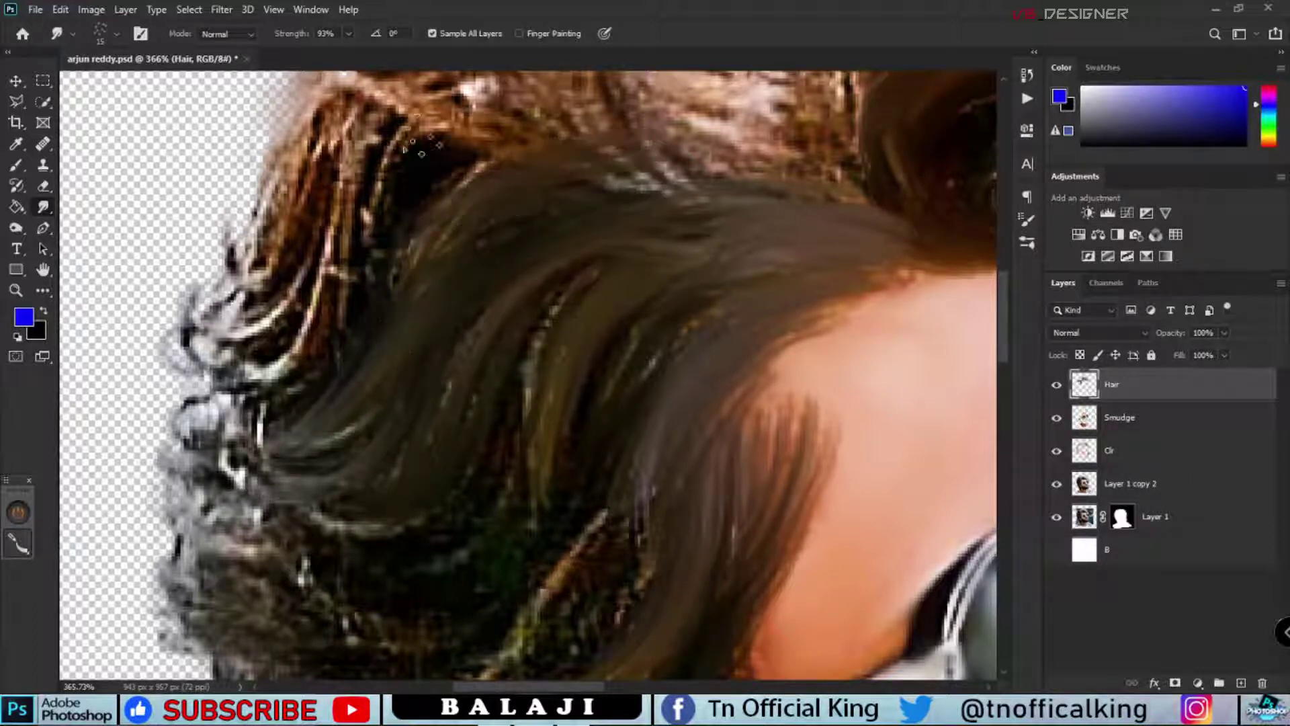
{"action": "scroll", "coordinate": [422, 144], "scroll_direction": "up", "scroll_amount": 3}
{"action": "scroll", "coordinate": [421, 145], "scroll_direction": "left", "scroll_amount": 2}
{"action": "left_click_drag", "start_coordinate": [605, 255], "coordinate": [282, 524]}
{"action": "left_click_drag", "start_coordinate": [470, 356], "coordinate": [295, 531]}
{"action": "left_click_drag", "start_coordinate": [592, 248], "coordinate": [343, 521]}
{"action": "left_click_drag", "start_coordinate": [471, 303], "coordinate": [282, 524]}
Step: Shape the pale top hair into a curved band of smooth brown strands
{"action": "scroll", "coordinate": [408, 472], "scroll_direction": "up", "scroll_amount": 3}
{"action": "scroll", "coordinate": [408, 473], "scroll_direction": "right", "scroll_amount": 3}
{"action": "mouse_move", "coordinate": [511, 221]}
{"action": "left_mouse_down"}
{"action": "mouse_move", "coordinate": [672, 464]}
{"action": "mouse_move", "coordinate": [712, 447]}
{"action": "mouse_move", "coordinate": [706, 457]}
{"action": "left_mouse_up"}
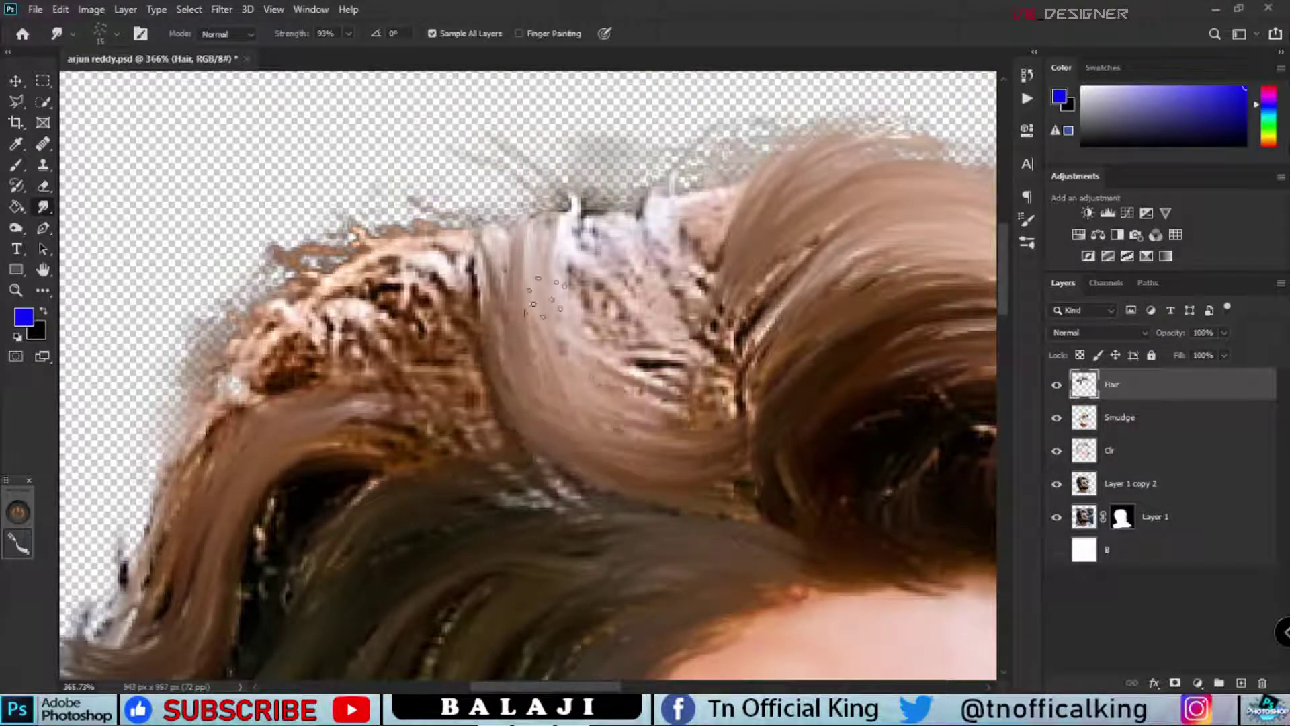
{"action": "left_click_drag", "start_coordinate": [551, 275], "coordinate": [726, 430]}
{"action": "left_click_drag", "start_coordinate": [484, 201], "coordinate": [666, 370]}
{"action": "left_click_drag", "start_coordinate": [578, 161], "coordinate": [679, 343]}
{"action": "left_click_drag", "start_coordinate": [619, 134], "coordinate": [692, 340]}
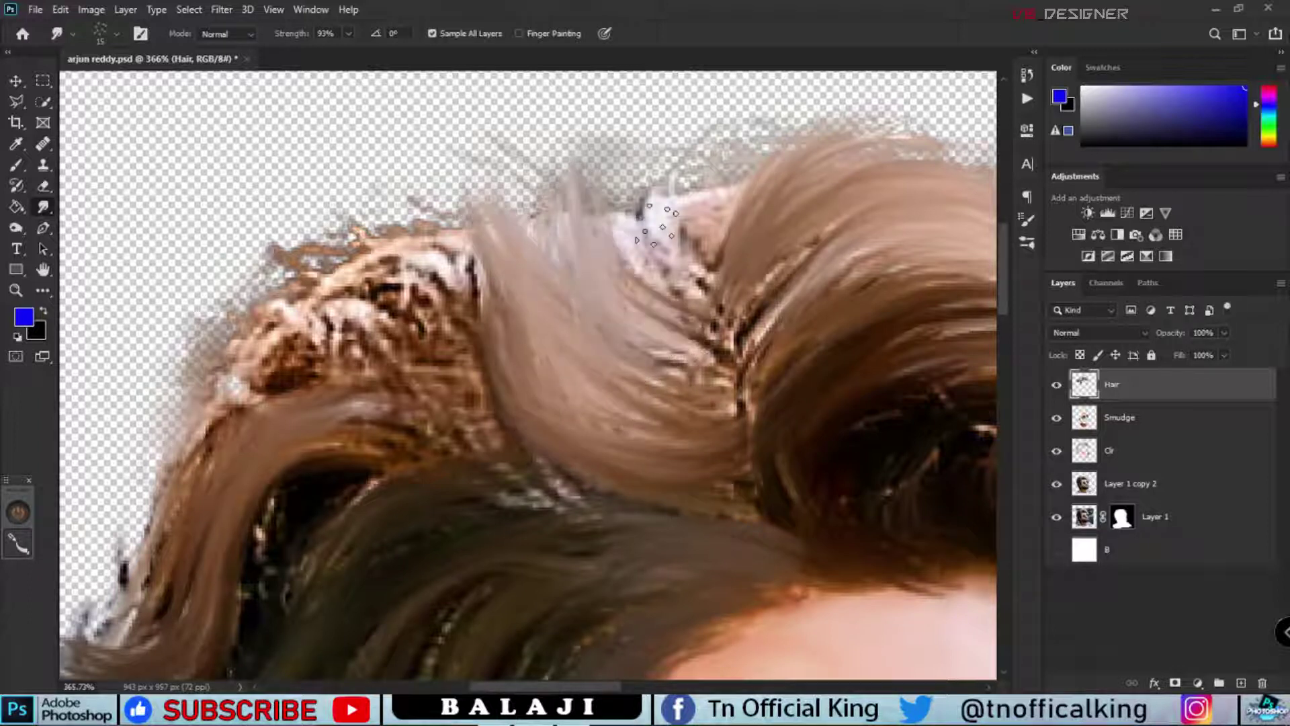
{"action": "left_click_drag", "start_coordinate": [598, 182], "coordinate": [712, 336]}
{"action": "left_click_drag", "start_coordinate": [638, 144], "coordinate": [699, 296]}
{"action": "left_click_drag", "start_coordinate": [672, 114], "coordinate": [660, 329]}
Step: Smooth the pale hair band, left strands and speckled brown curl
{"action": "left_click_drag", "start_coordinate": [544, 202], "coordinate": [712, 370]}
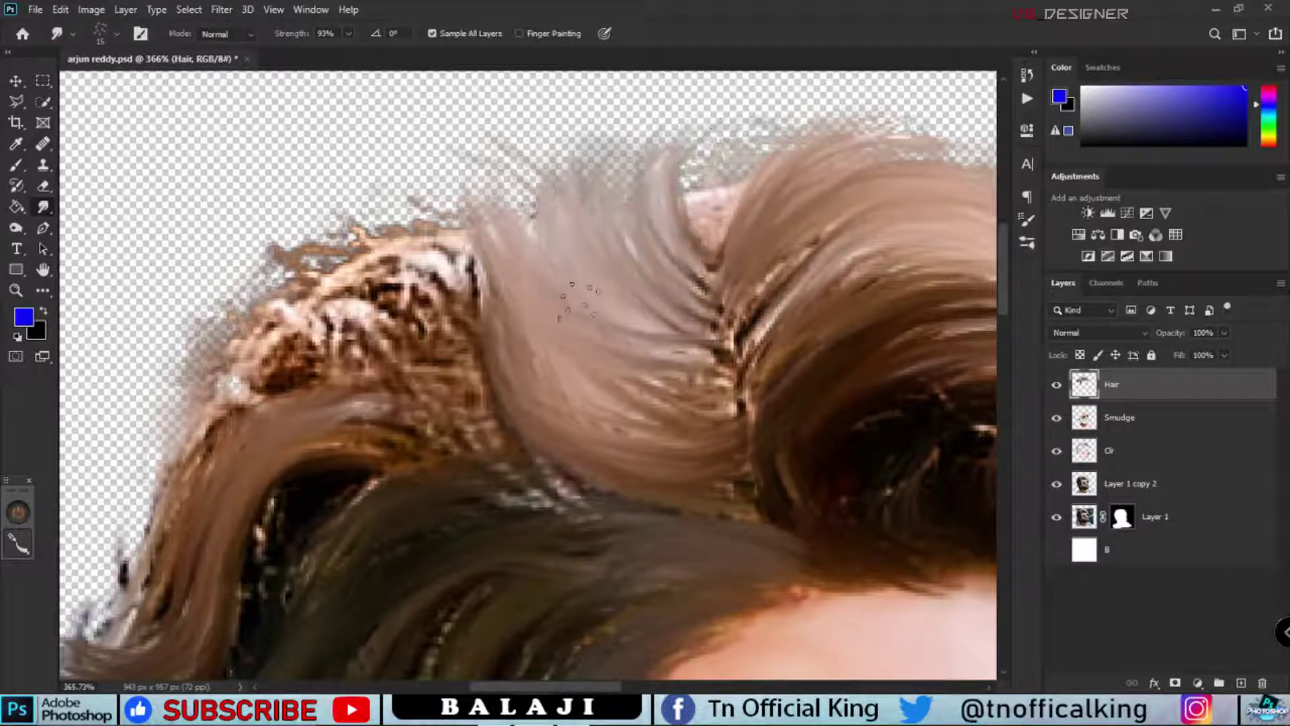
{"action": "left_click_drag", "start_coordinate": [531, 329], "coordinate": [766, 410]}
{"action": "left_click_drag", "start_coordinate": [470, 296], "coordinate": [752, 444]}
{"action": "mouse_move", "coordinate": [471, 396]}
{"action": "left_mouse_down"}
{"action": "mouse_move", "coordinate": [312, 235]}
{"action": "mouse_move", "coordinate": [436, 208]}
{"action": "left_mouse_up"}
{"action": "mouse_move", "coordinate": [430, 323]}
{"action": "left_mouse_down"}
{"action": "mouse_move", "coordinate": [269, 262]}
{"action": "mouse_move", "coordinate": [215, 289]}
{"action": "mouse_move", "coordinate": [148, 484]}
{"action": "left_mouse_up"}
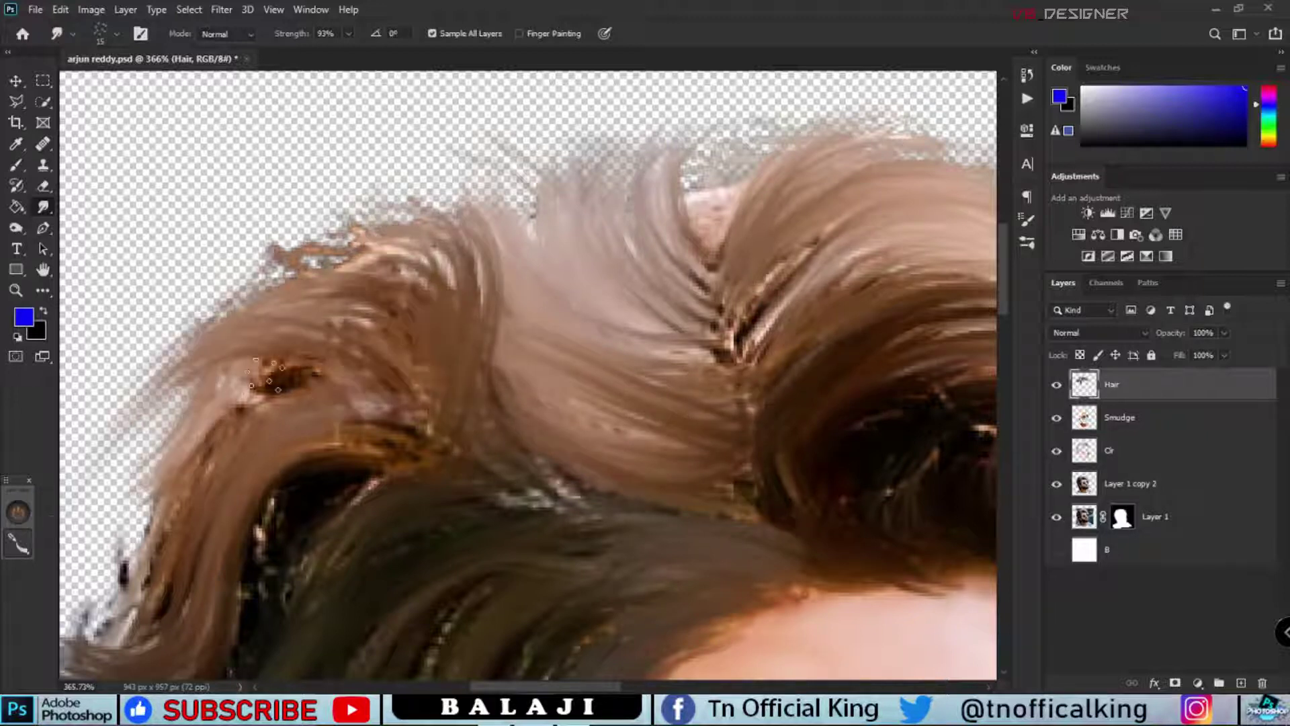
{"action": "left_click_drag", "start_coordinate": [387, 222], "coordinate": [292, 330]}
{"action": "left_click_drag", "start_coordinate": [419, 540], "coordinate": [446, 197]}
{"action": "key", "text": "ctrl+0"}
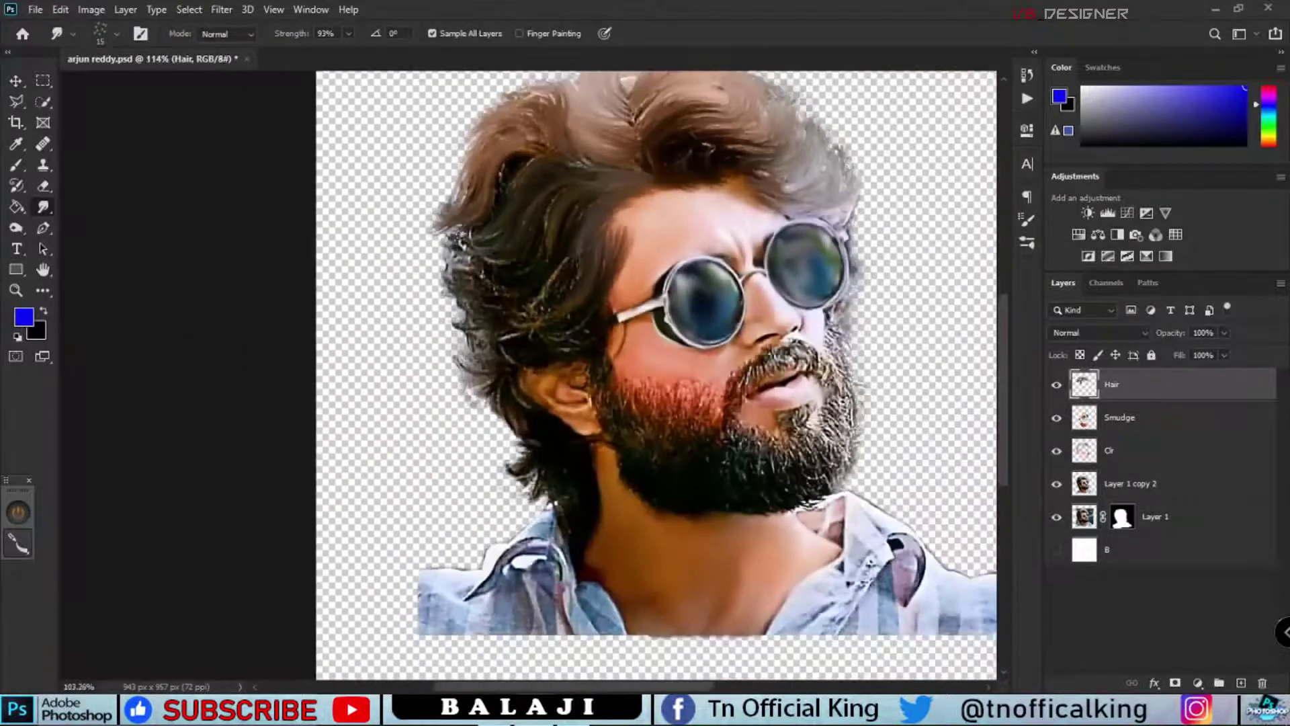
{"action": "scroll", "coordinate": [522, 133], "scroll_direction": "up", "scroll_amount": 1}
{"action": "scroll", "coordinate": [578, 253], "scroll_direction": "up", "scroll_amount": 3}
{"action": "scroll", "coordinate": [668, 208], "scroll_direction": "up", "scroll_amount": 2}
{"action": "scroll", "coordinate": [668, 209], "scroll_direction": "up", "scroll_amount": 1}
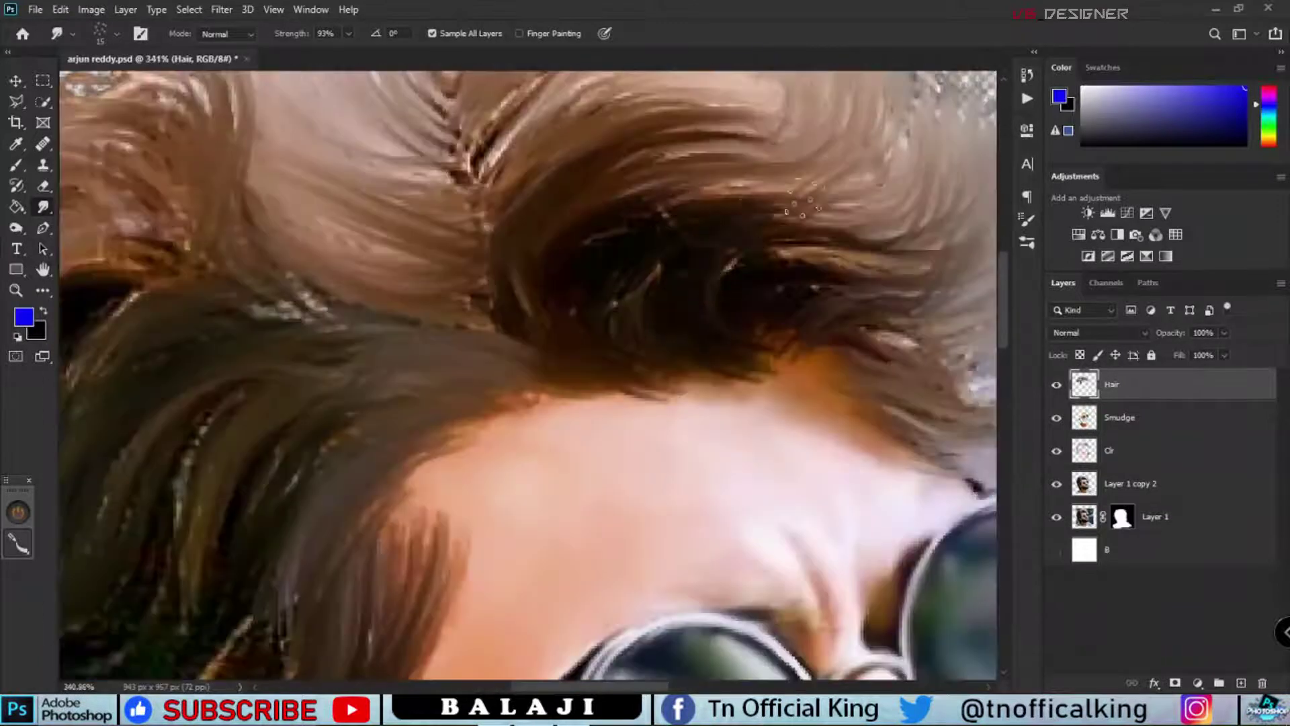
{"action": "scroll", "coordinate": [739, 202], "scroll_direction": "up", "scroll_amount": 1}
{"action": "scroll", "coordinate": [793, 181], "scroll_direction": "up", "scroll_amount": 2}
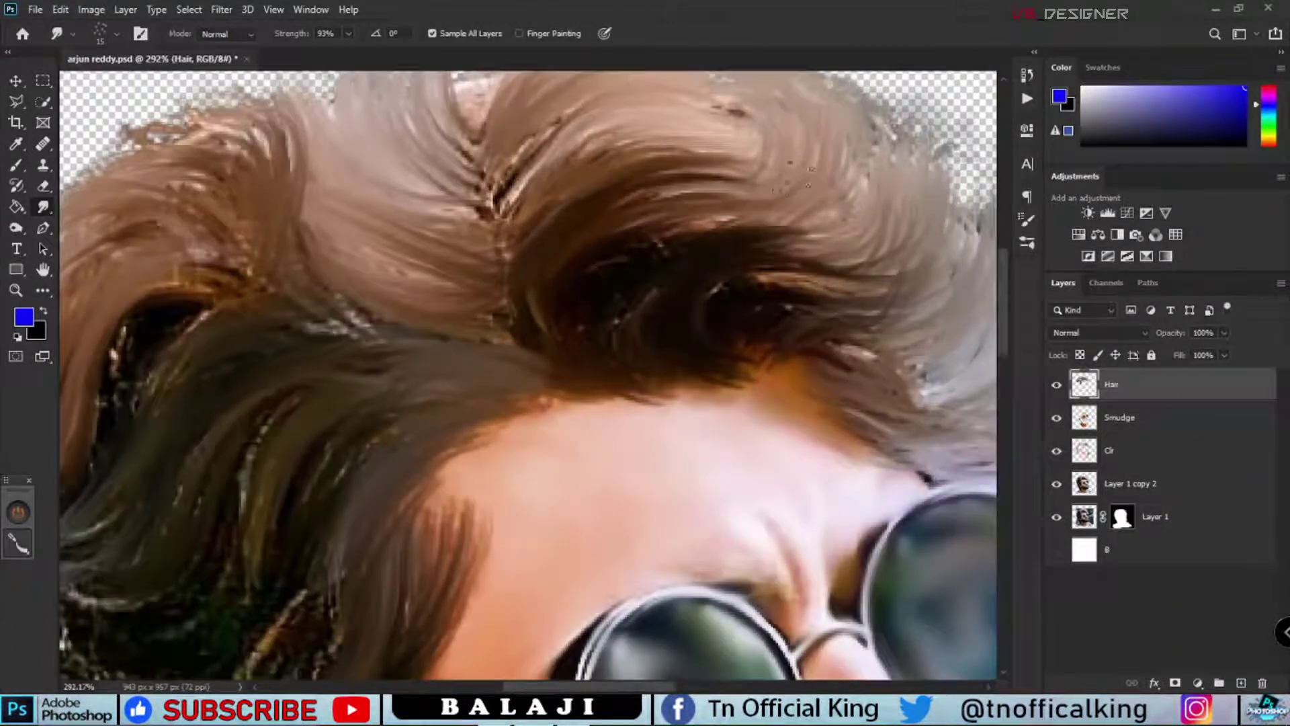
{"action": "mouse_move", "coordinate": [793, 181]}
{"action": "left_mouse_down"}
{"action": "mouse_move", "coordinate": [682, 181]}
{"action": "mouse_move", "coordinate": [561, 310]}
{"action": "left_mouse_up"}
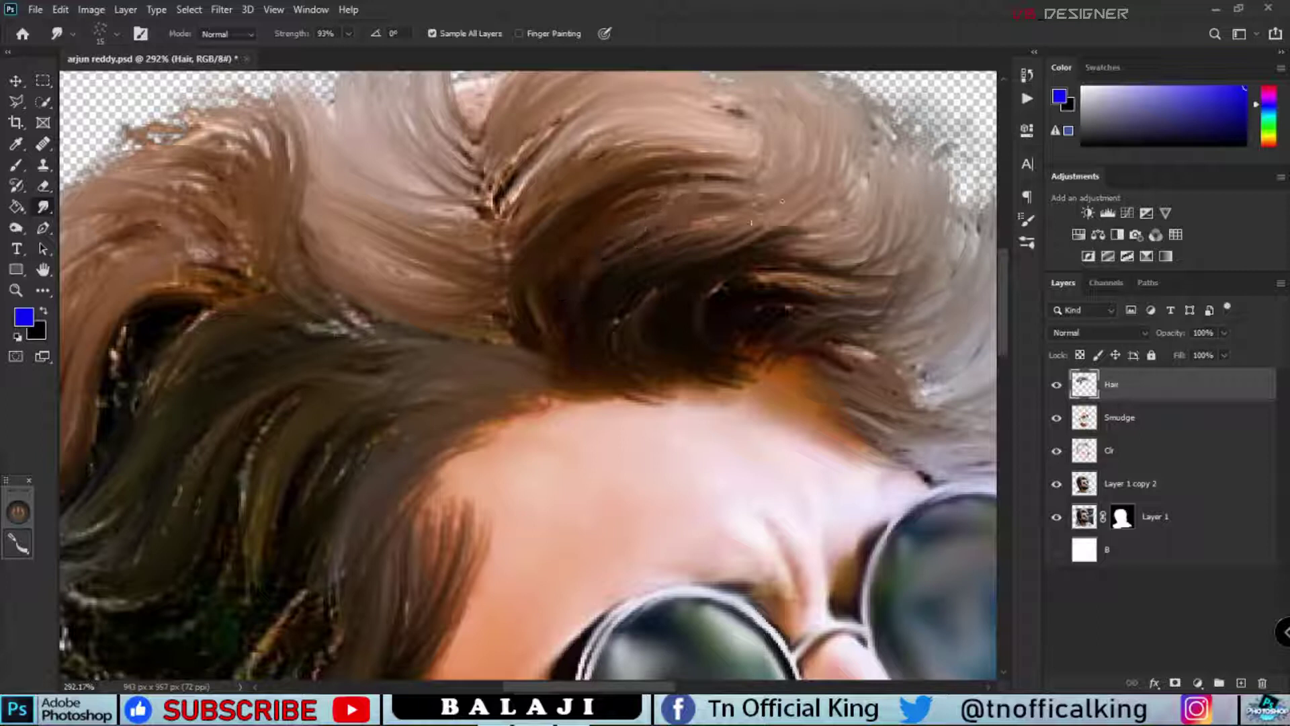
{"action": "left_click_drag", "start_coordinate": [840, 218], "coordinate": [668, 325]}
{"action": "scroll", "coordinate": [706, 337], "scroll_direction": "down", "scroll_amount": 5}
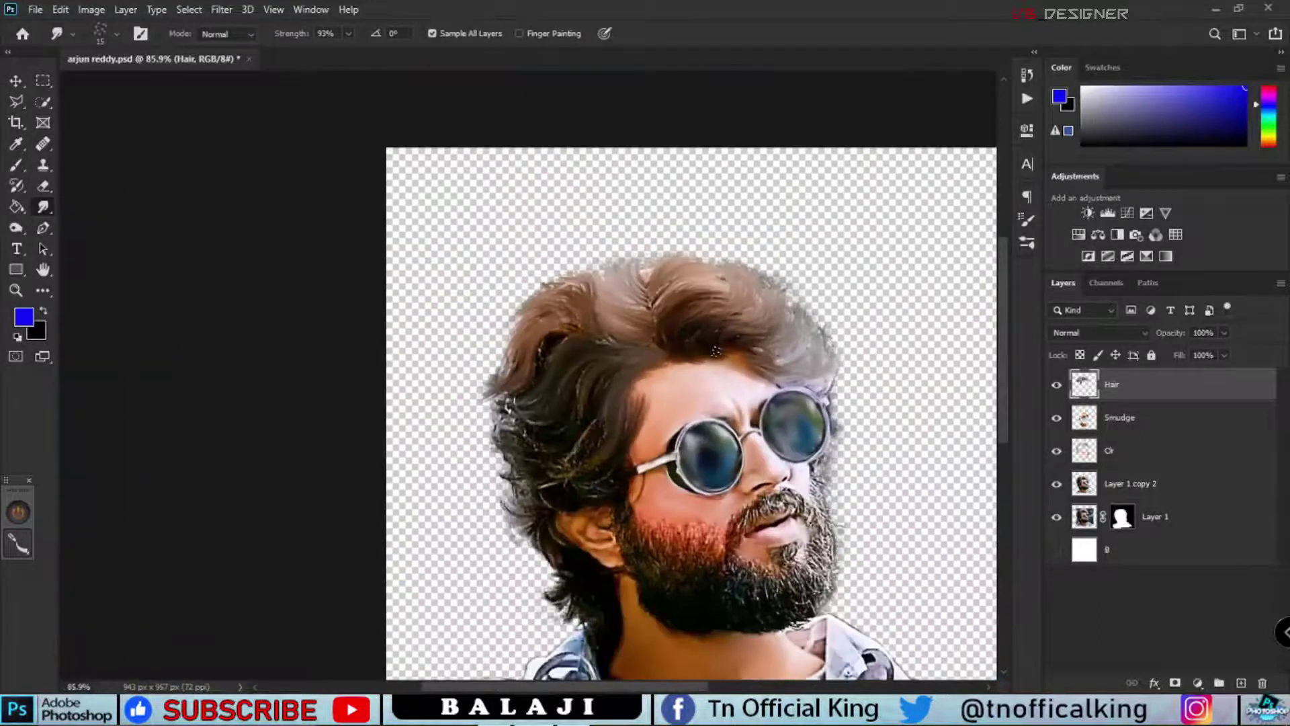
{"action": "scroll", "coordinate": [517, 349], "scroll_direction": "up", "scroll_amount": 3}
{"action": "scroll", "coordinate": [573, 452], "scroll_direction": "up", "scroll_amount": 3}
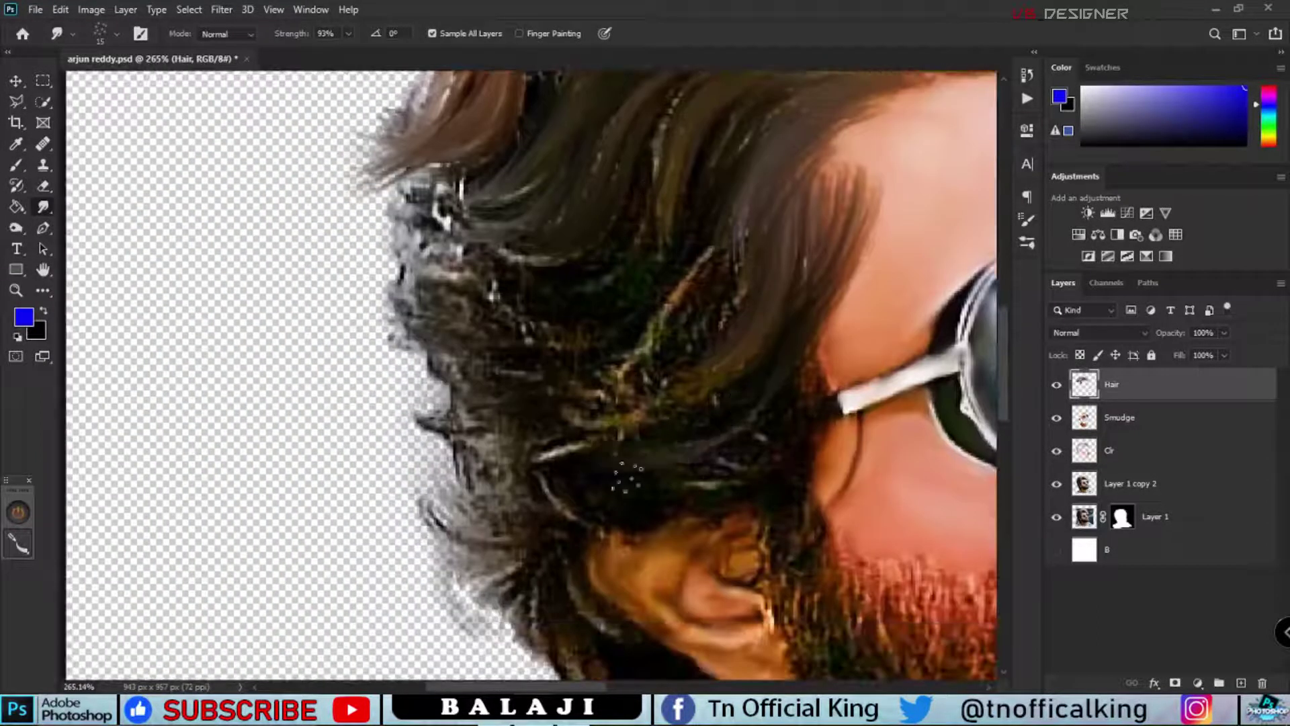
{"action": "left_click_drag", "start_coordinate": [499, 520], "coordinate": [393, 496]}
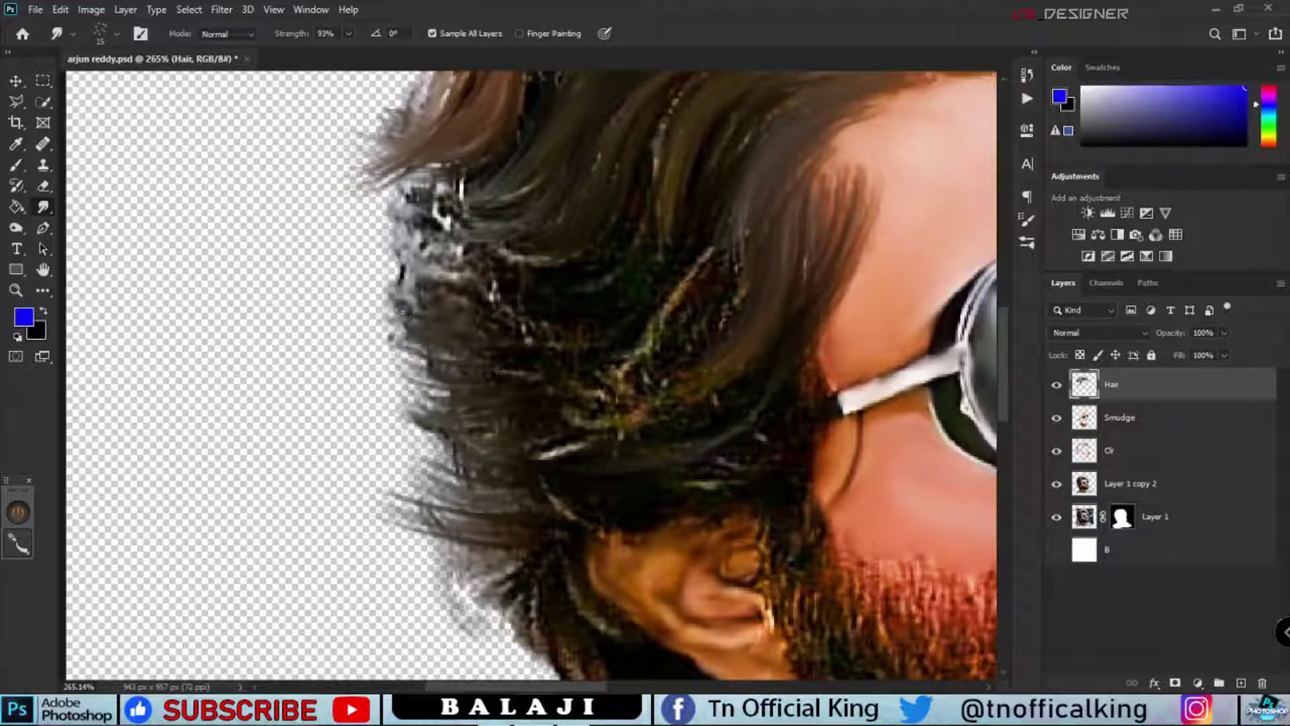
{"action": "left_click_drag", "start_coordinate": [401, 310], "coordinate": [356, 301]}
{"action": "left_click_drag", "start_coordinate": [450, 282], "coordinate": [356, 262]}
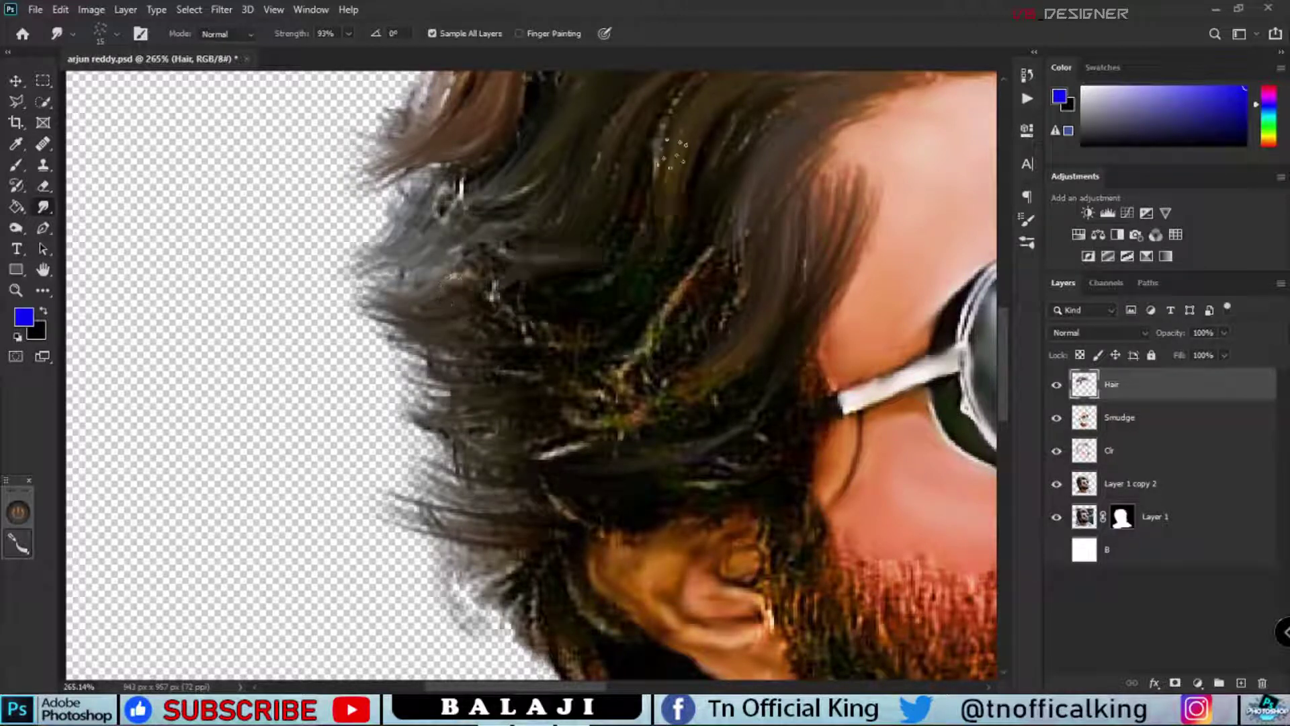
{"action": "left_click_drag", "start_coordinate": [442, 385], "coordinate": [642, 336]}
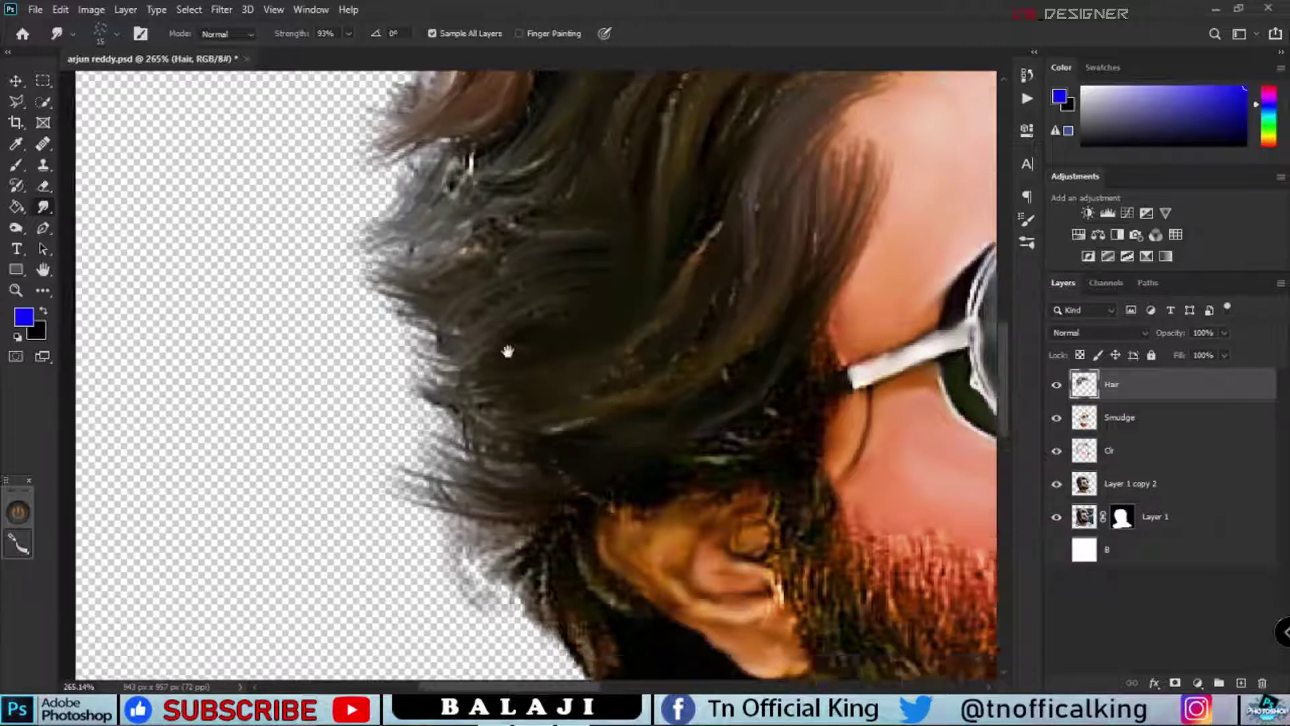
{"action": "scroll", "coordinate": [578, 403], "scroll_direction": "down", "scroll_amount": 5}
{"action": "mouse_move", "coordinate": [558, 377]}
{"action": "left_mouse_down"}
{"action": "mouse_move", "coordinate": [444, 336]}
{"action": "mouse_move", "coordinate": [645, 592]}
{"action": "mouse_move", "coordinate": [571, 524]}
{"action": "mouse_move", "coordinate": [498, 484]}
{"action": "mouse_move", "coordinate": [591, 440]}
{"action": "left_mouse_up"}
{"action": "scroll", "coordinate": [578, 537], "scroll_direction": "down", "scroll_amount": 5}
{"action": "scroll", "coordinate": [592, 439], "scroll_direction": "down", "scroll_amount": 3}
{"action": "scroll", "coordinate": [592, 438], "scroll_direction": "down", "scroll_amount": 3}
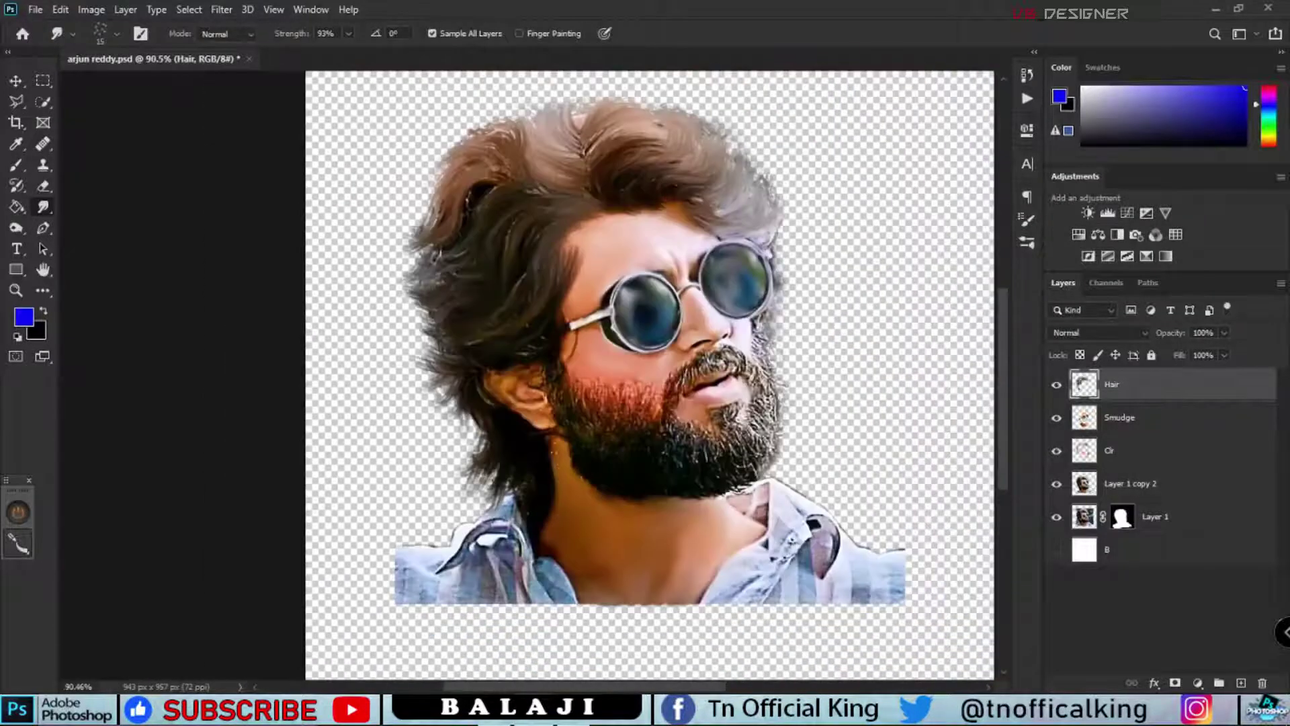
{"action": "scroll", "coordinate": [404, 222], "scroll_direction": "up", "scroll_amount": 5}
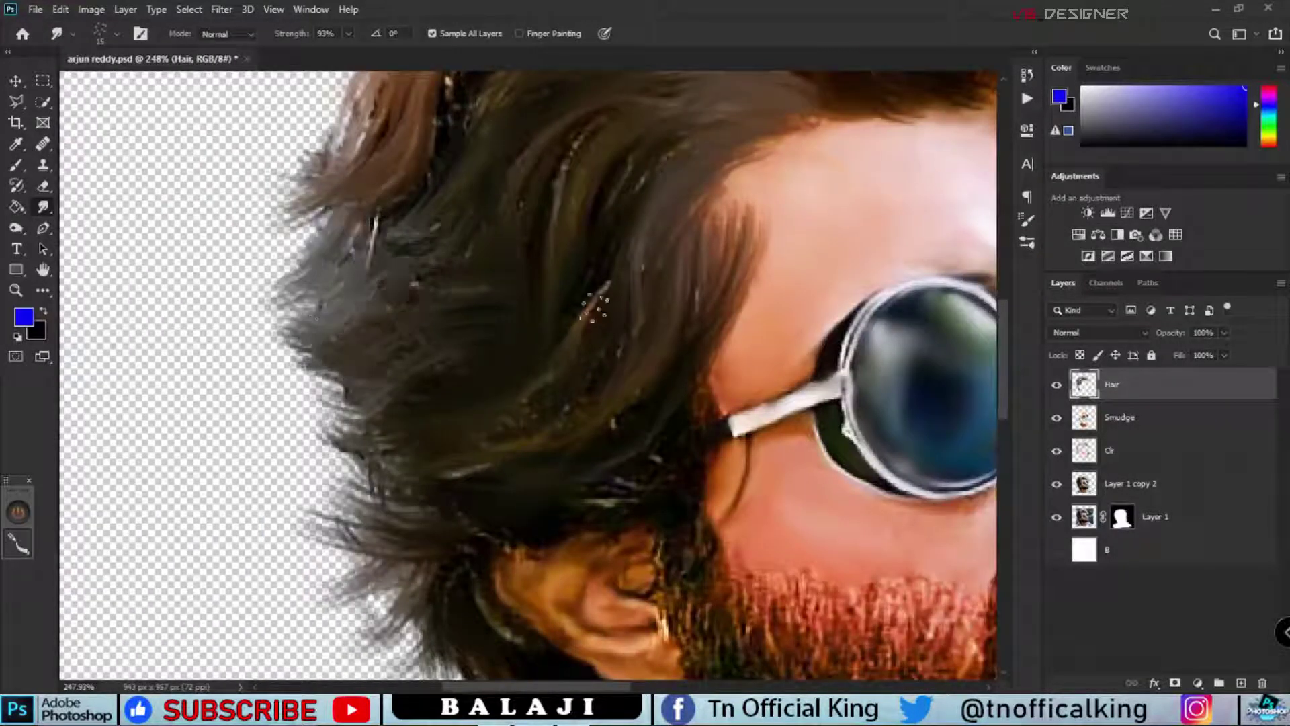
{"action": "scroll", "coordinate": [714, 338], "scroll_direction": "down", "scroll_amount": 3}
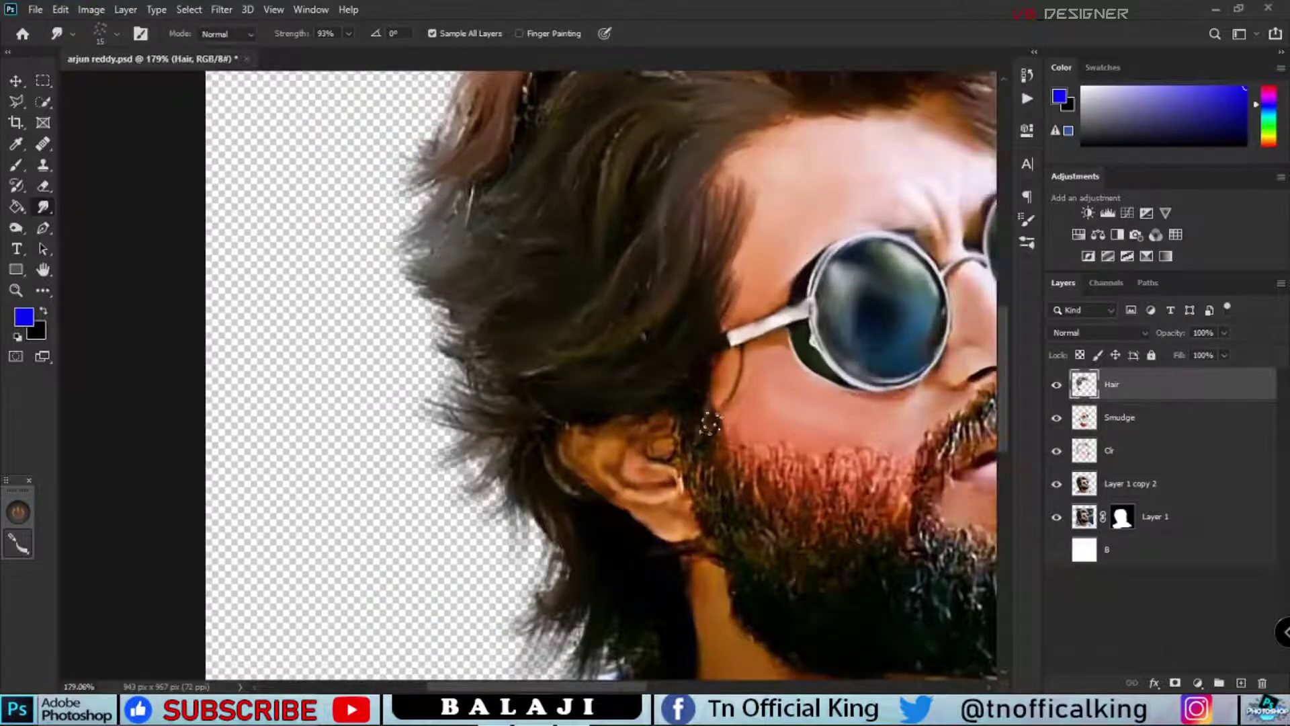
{"action": "scroll", "coordinate": [491, 346], "scroll_direction": "up", "scroll_amount": 4}
{"action": "scroll", "coordinate": [174, 218], "scroll_direction": "down", "scroll_amount": 1}
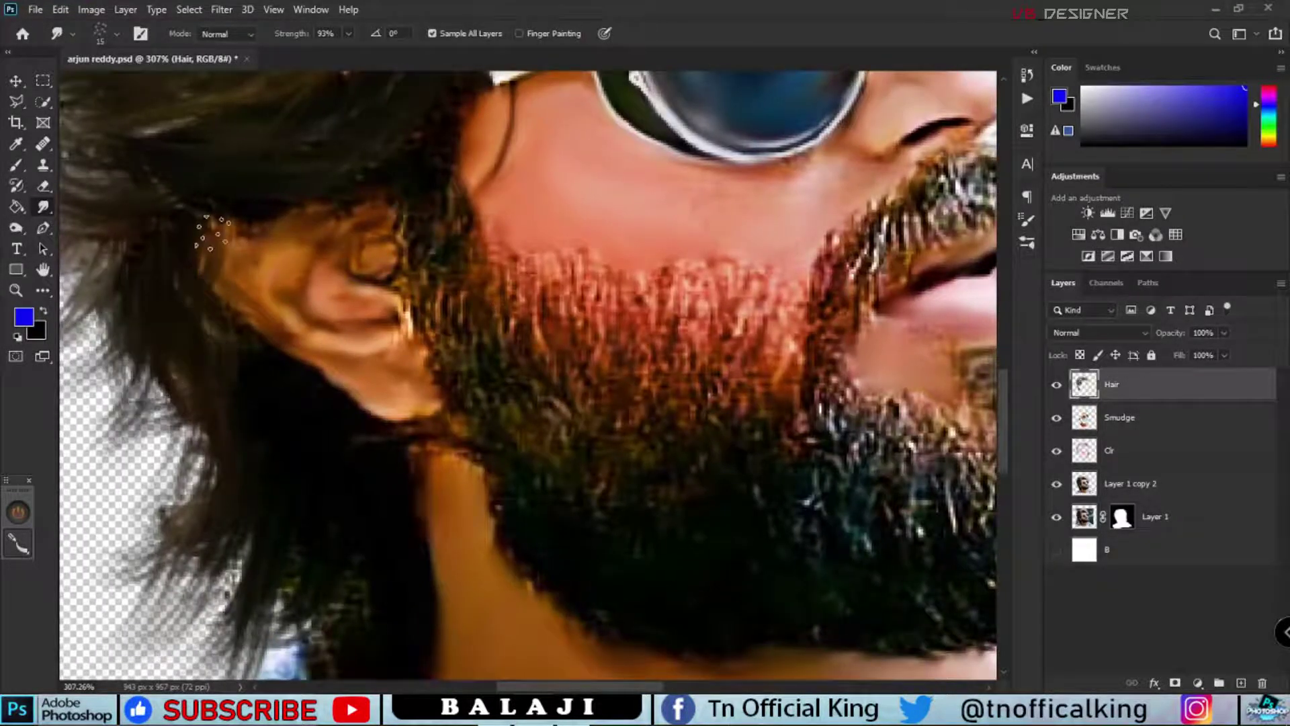
{"action": "scroll", "coordinate": [155, 326], "scroll_direction": "down", "scroll_amount": 3}
{"action": "scroll", "coordinate": [395, 449], "scroll_direction": "up", "scroll_amount": 3}
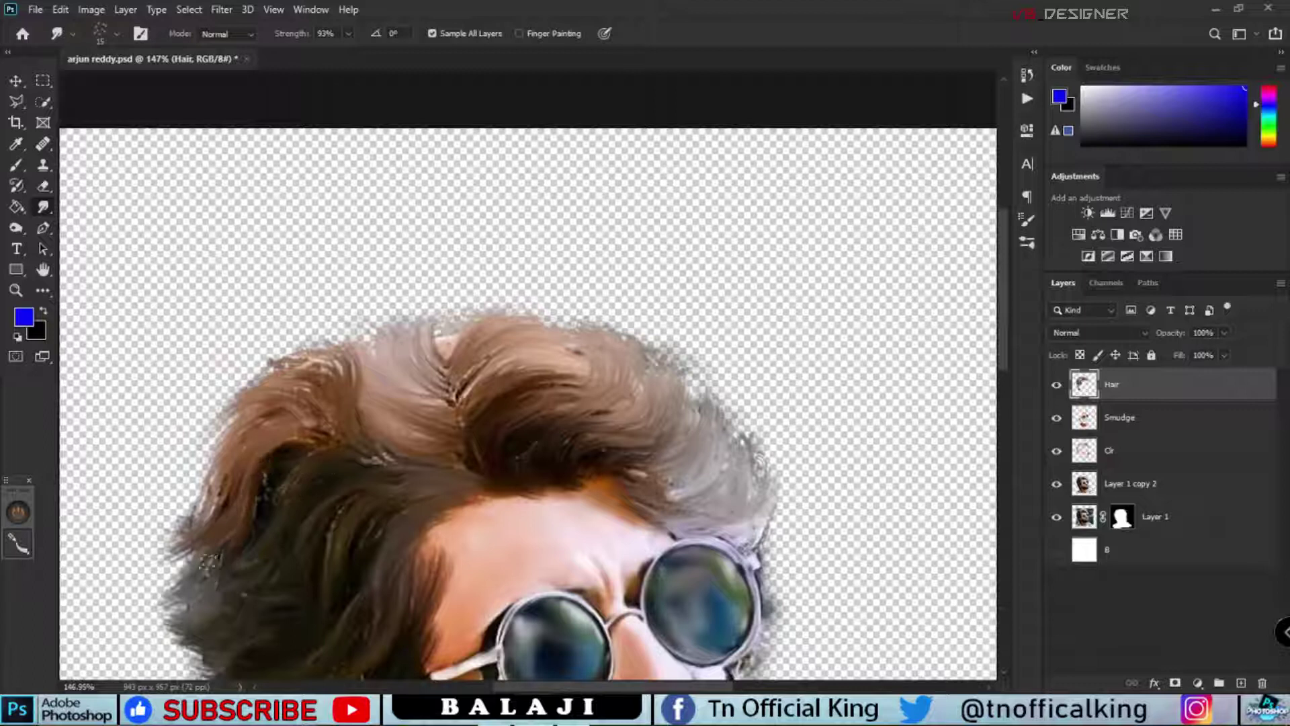
{"action": "scroll", "coordinate": [393, 348], "scroll_direction": "up", "scroll_amount": 3}
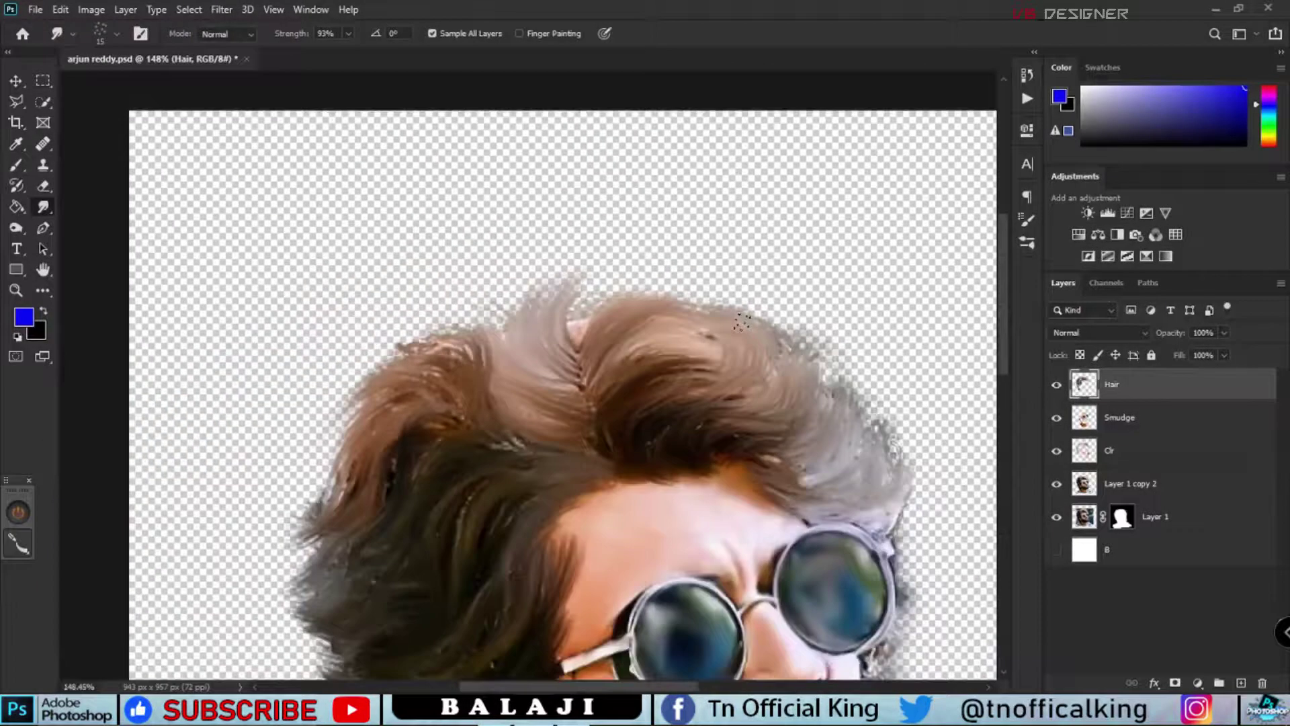
{"action": "scroll", "coordinate": [538, 302], "scroll_direction": "down", "scroll_amount": 3}
{"action": "scroll", "coordinate": [635, 168], "scroll_direction": "up", "scroll_amount": 3}
{"action": "key", "text": "ctrl+0"}
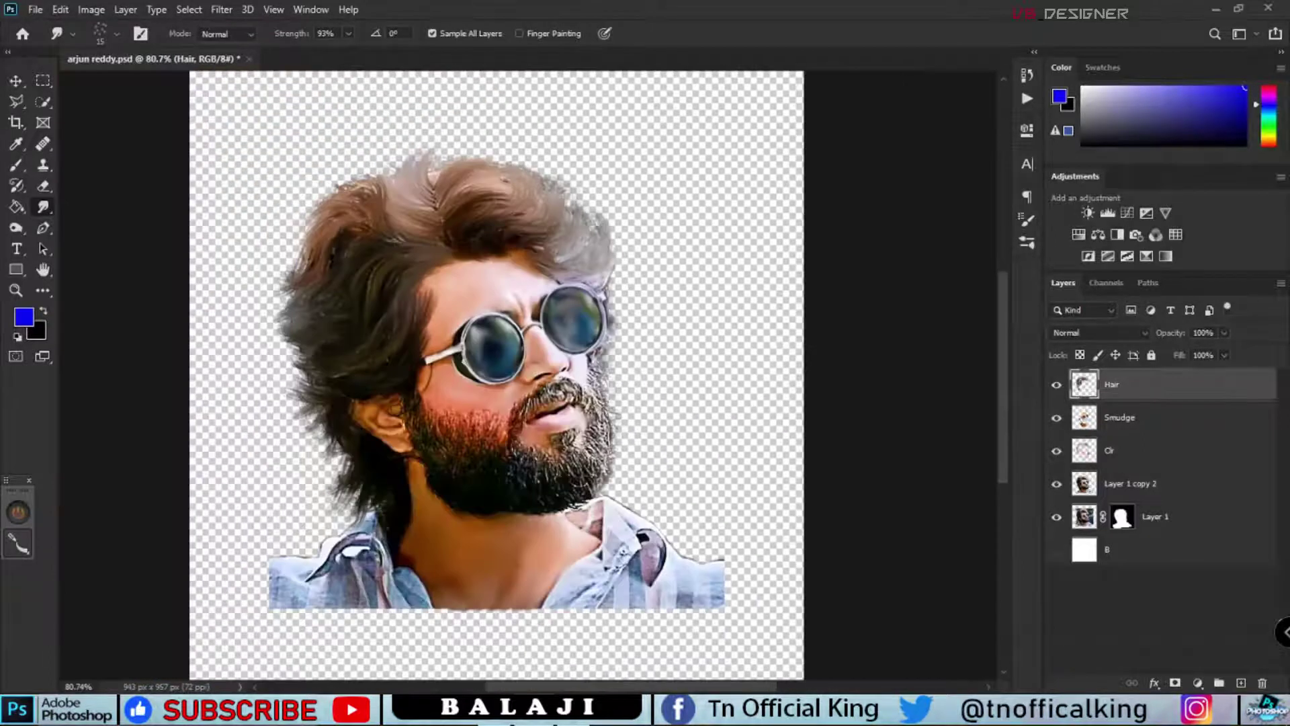
{"action": "scroll", "coordinate": [383, 370], "scroll_direction": "up", "scroll_amount": 5}
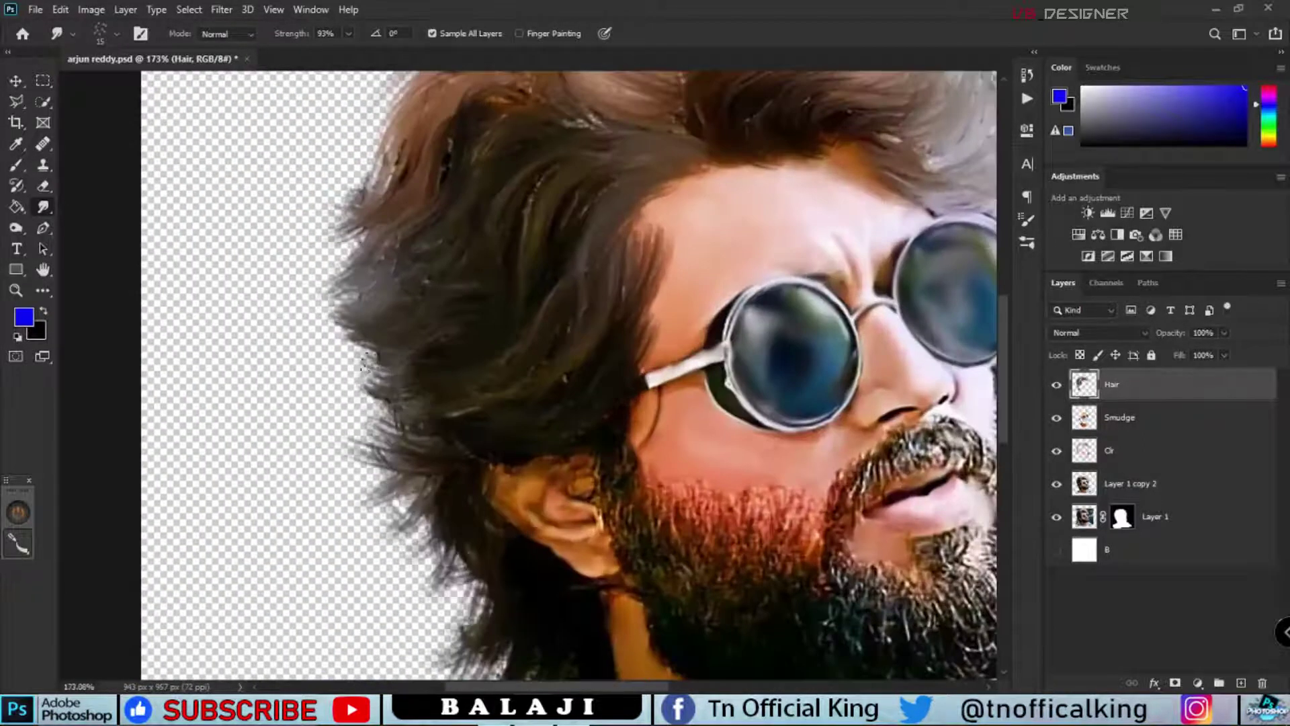
{"action": "scroll", "coordinate": [362, 299], "scroll_direction": "down", "scroll_amount": 4}
{"action": "scroll", "coordinate": [404, 363], "scroll_direction": "up", "scroll_amount": 2}
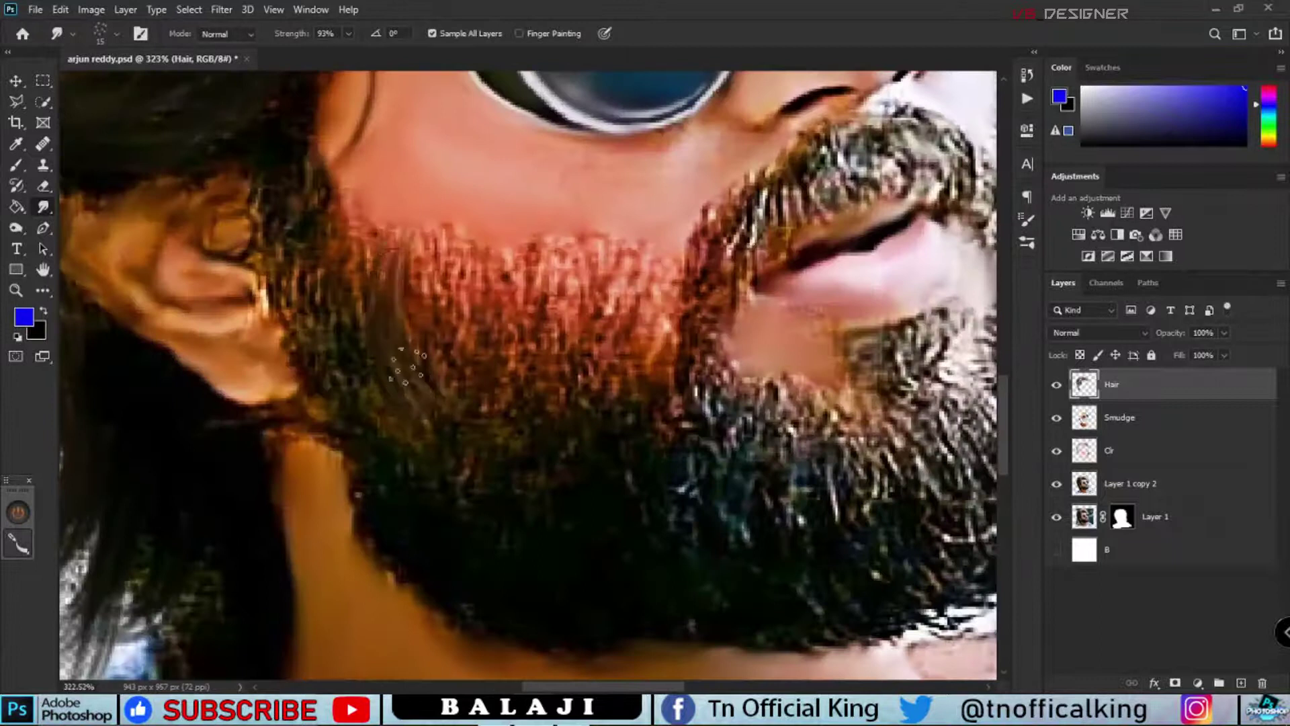
Step: Smudge the dark beard hair upward into the orange area, then undo those strokes
{"action": "left_click_drag", "start_coordinate": [400, 470], "coordinate": [390, 413]}
{"action": "left_click_drag", "start_coordinate": [356, 463], "coordinate": [366, 305]}
{"action": "left_click_drag", "start_coordinate": [403, 451], "coordinate": [397, 306]}
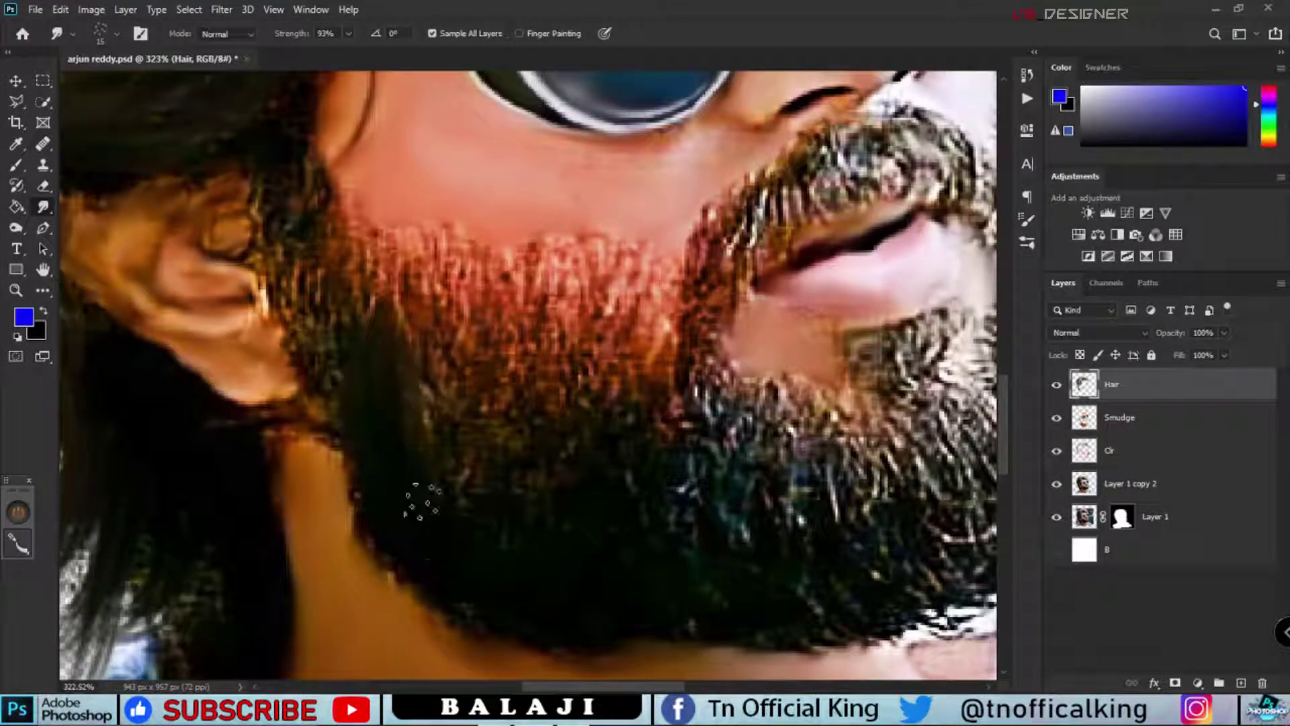
{"action": "key", "text": "ctrl+z"}
{"action": "key", "text": "ctrl+z"}
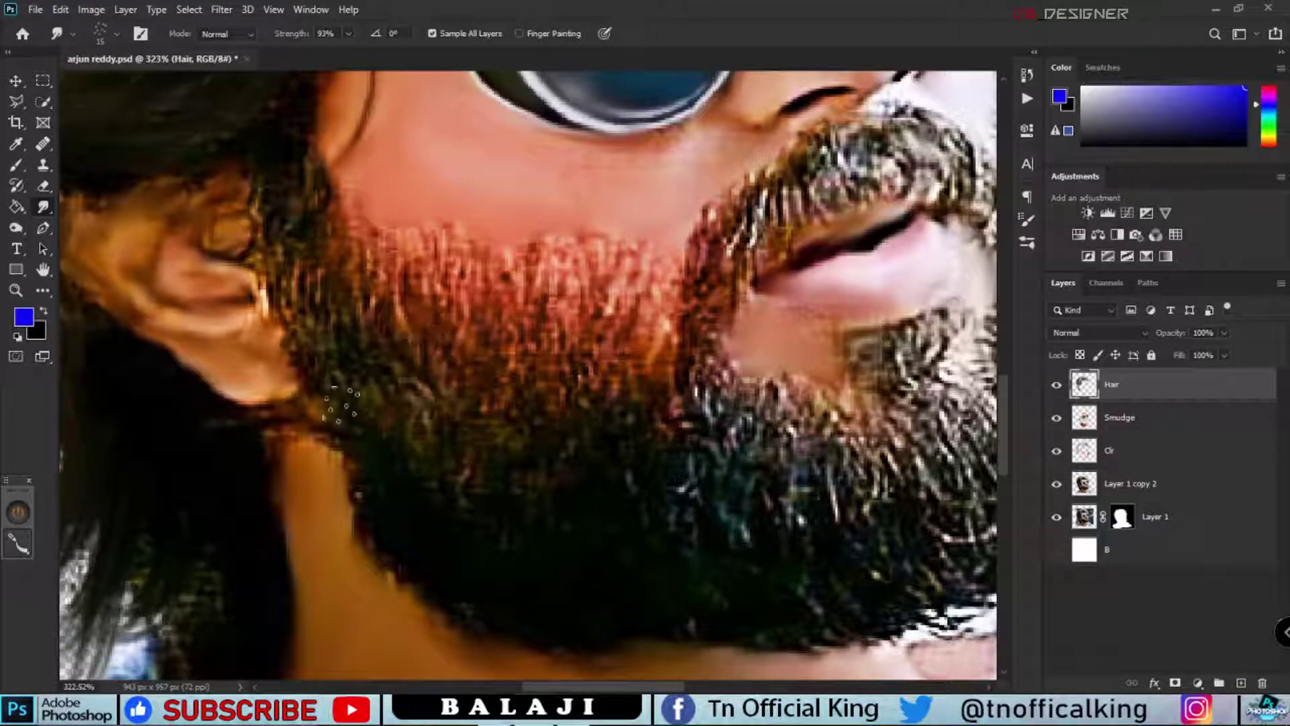
Step: Smudge strands from the beard's left side up toward the cheek, swapping colours midway
{"action": "left_click_drag", "start_coordinate": [340, 404], "coordinate": [356, 229]}
{"action": "left_click_drag", "start_coordinate": [316, 343], "coordinate": [310, 269]}
{"action": "left_click_drag", "start_coordinate": [309, 316], "coordinate": [285, 191]}
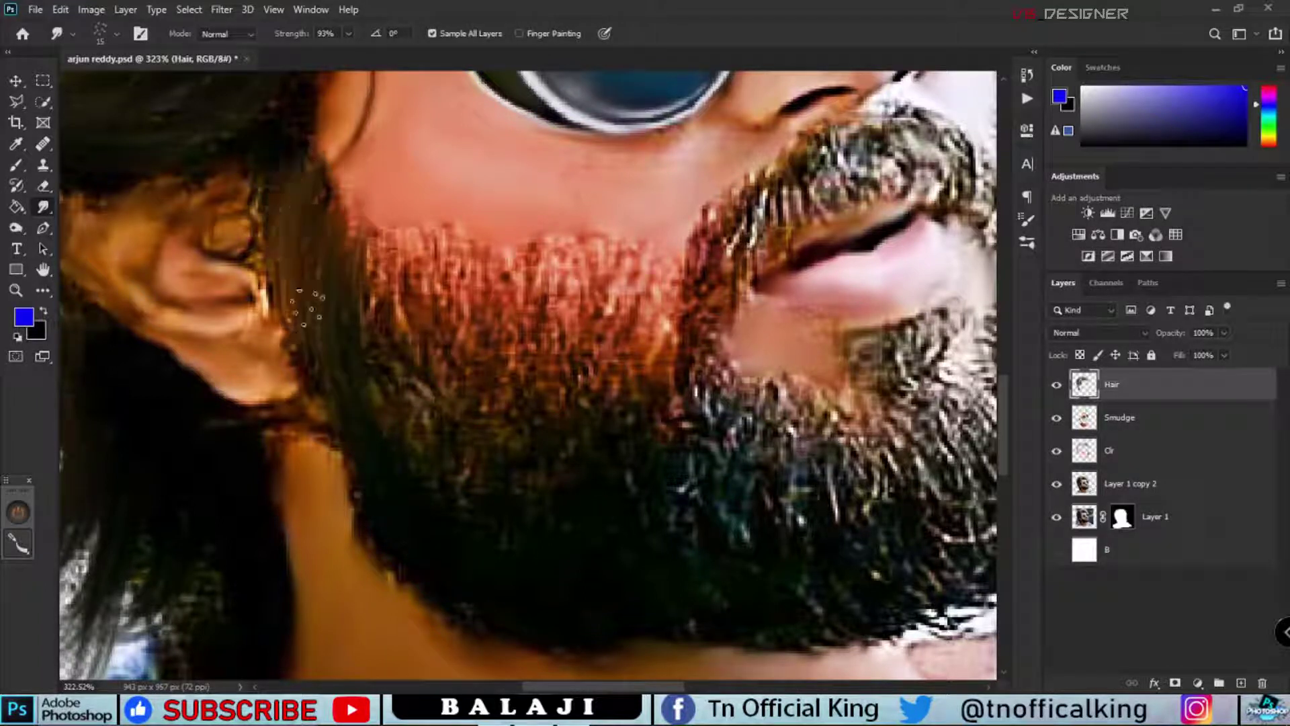
{"action": "key", "text": "x"}
{"action": "left_click_drag", "start_coordinate": [306, 310], "coordinate": [310, 182]}
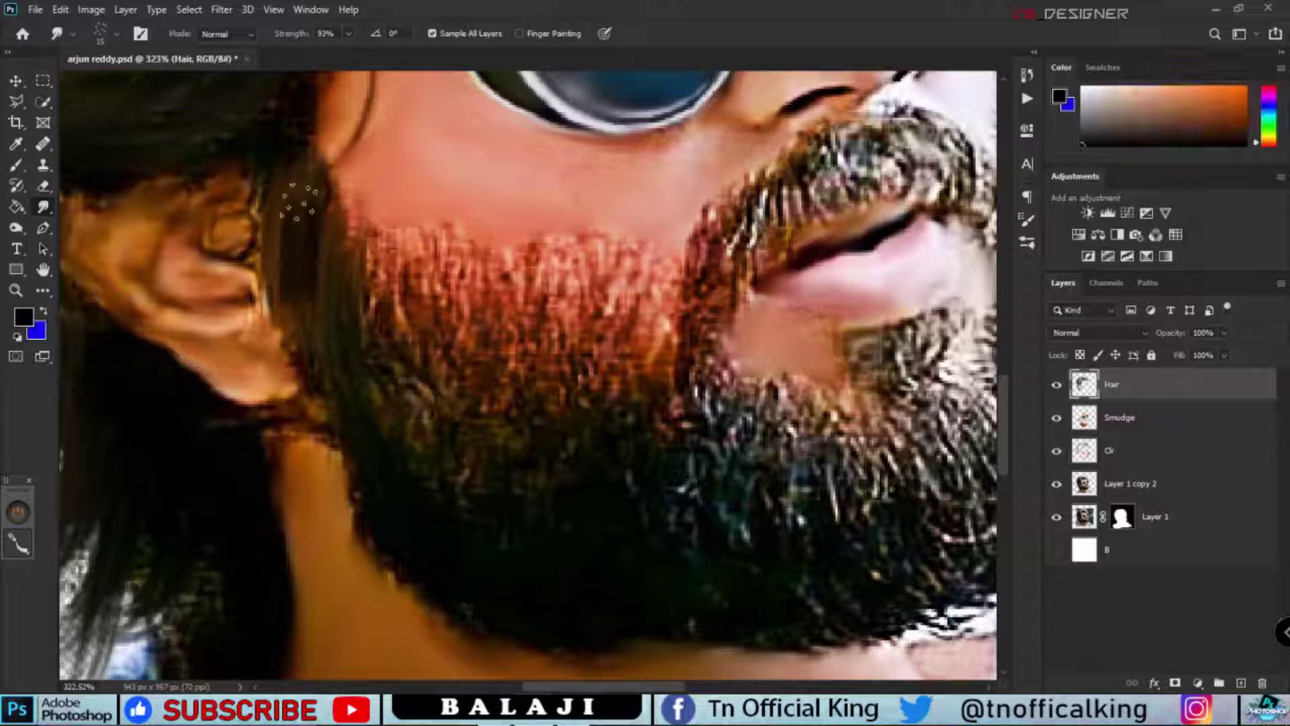
{"action": "left_click_drag", "start_coordinate": [289, 387], "coordinate": [310, 230]}
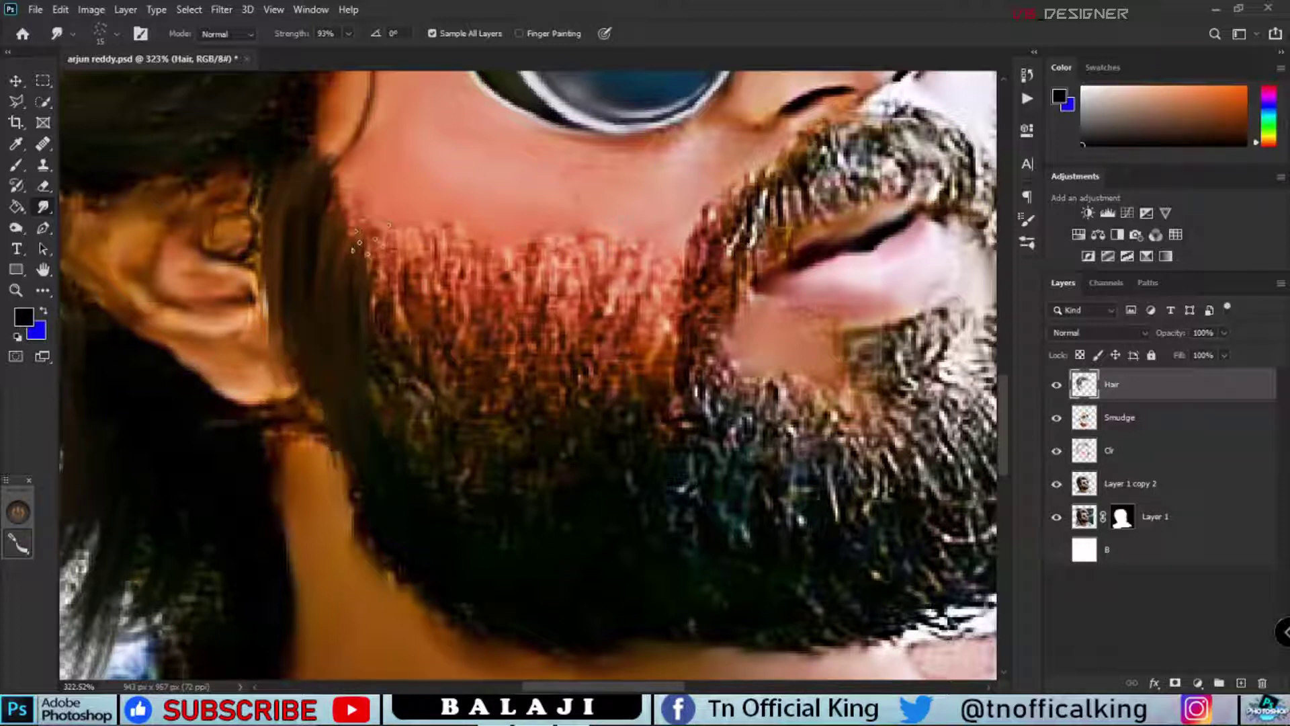
Step: Pull dark strands beside the beard up into the cheek
{"action": "left_click_drag", "start_coordinate": [413, 404], "coordinate": [396, 221]}
{"action": "left_click_drag", "start_coordinate": [374, 361], "coordinate": [366, 175]}
{"action": "left_click_drag", "start_coordinate": [377, 302], "coordinate": [350, 161]}
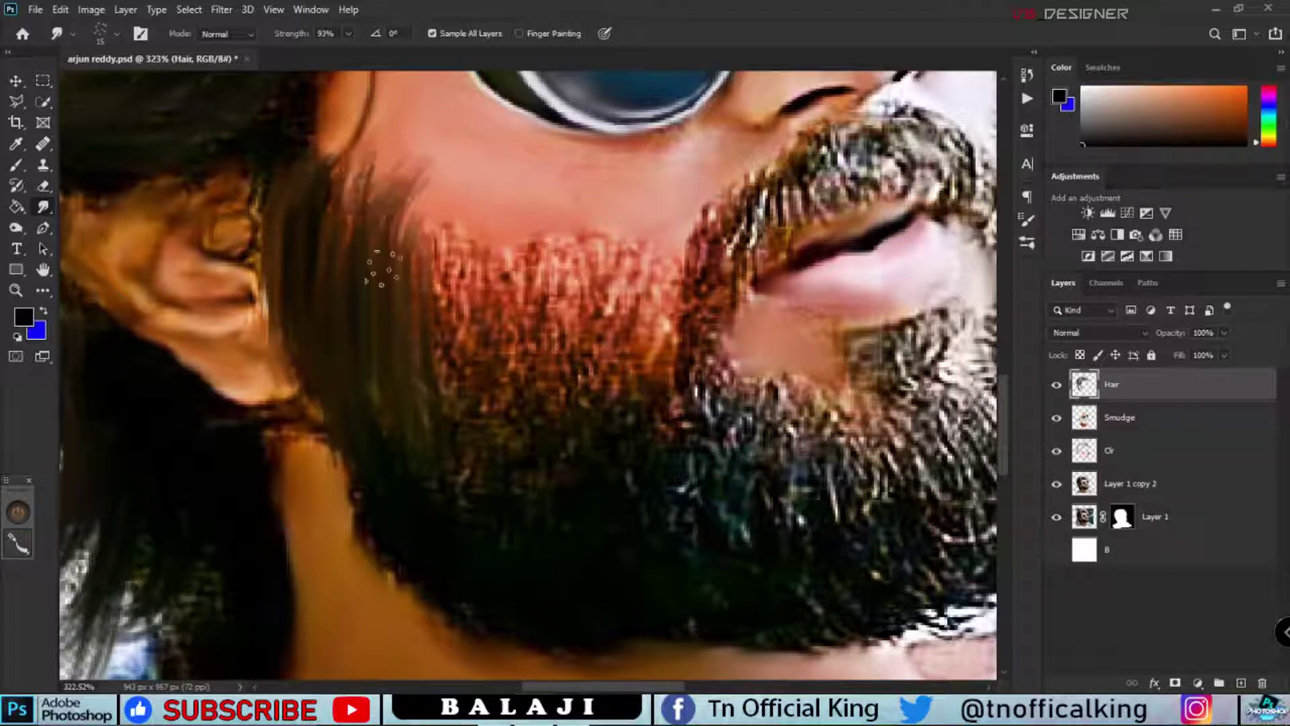
{"action": "left_click_drag", "start_coordinate": [427, 303], "coordinate": [420, 195]}
{"action": "mouse_move", "coordinate": [440, 396]}
{"action": "left_mouse_down"}
{"action": "mouse_move", "coordinate": [430, 215]}
{"action": "mouse_move", "coordinate": [470, 262]}
{"action": "mouse_move", "coordinate": [434, 225]}
{"action": "left_mouse_up"}
{"action": "left_click_drag", "start_coordinate": [498, 410], "coordinate": [518, 272]}
{"action": "left_click_drag", "start_coordinate": [534, 393], "coordinate": [541, 285]}
{"action": "left_click_drag", "start_coordinate": [494, 370], "coordinate": [511, 215]}
Step: Add more upward hair strands across the right cheek
{"action": "mouse_move", "coordinate": [544, 403]}
{"action": "left_mouse_down"}
{"action": "mouse_move", "coordinate": [558, 249]}
{"action": "mouse_move", "coordinate": [524, 171]}
{"action": "mouse_move", "coordinate": [592, 249]}
{"action": "left_mouse_up"}
{"action": "left_click_drag", "start_coordinate": [605, 403], "coordinate": [615, 199]}
{"action": "left_click_drag", "start_coordinate": [645, 397], "coordinate": [672, 236]}
{"action": "left_click_drag", "start_coordinate": [598, 363], "coordinate": [618, 245]}
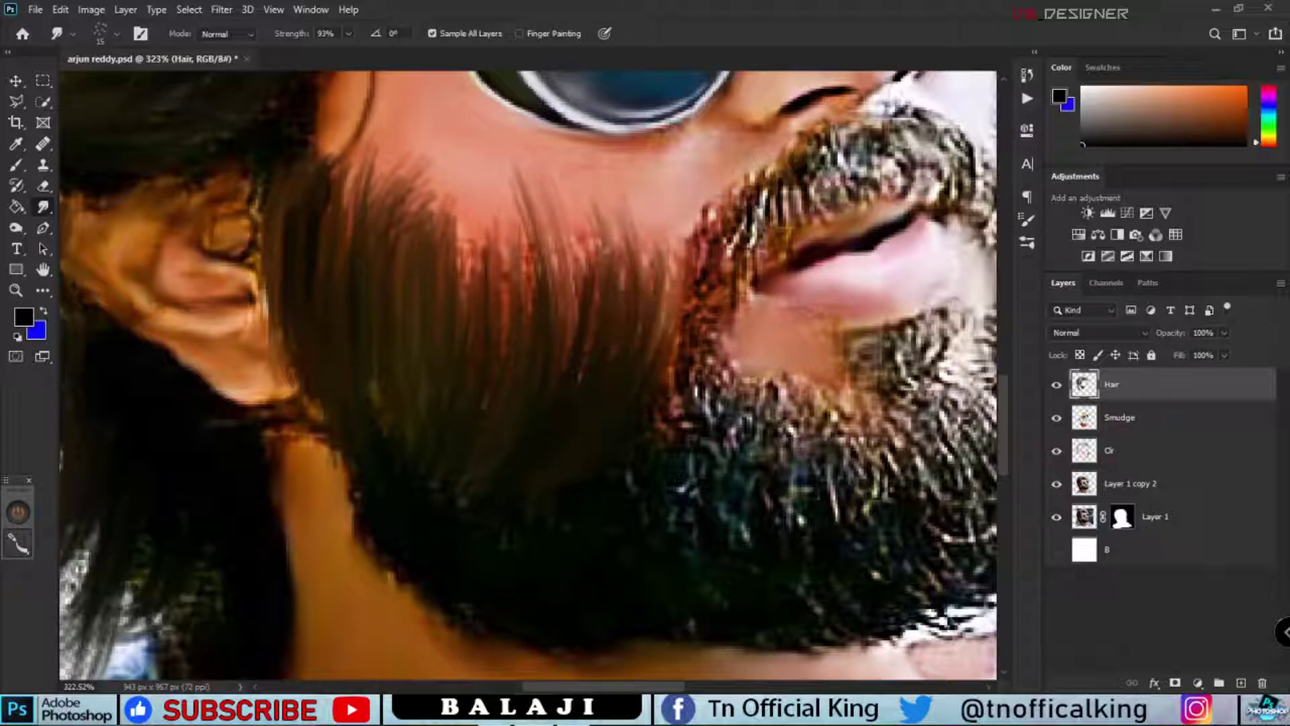
{"action": "left_click_drag", "start_coordinate": [551, 343], "coordinate": [538, 229]}
{"action": "left_click_drag", "start_coordinate": [510, 359], "coordinate": [511, 157]}
{"action": "left_click_drag", "start_coordinate": [471, 346], "coordinate": [470, 222]}
Step: Erase the stray upward strands on the cheek with a smaller Eraser brush
{"action": "key", "text": "ctrl+0"}
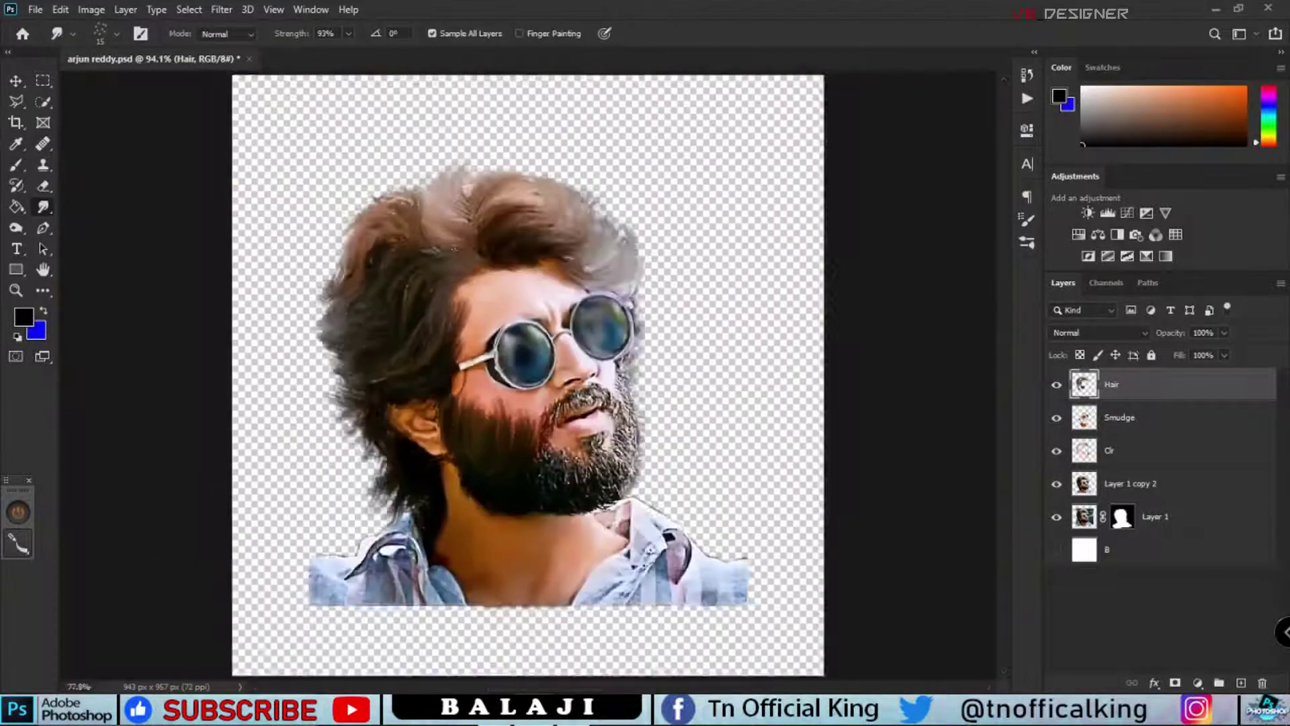
{"action": "scroll", "coordinate": [471, 256], "scroll_direction": "up", "scroll_amount": 4}
{"action": "key", "text": "e"}
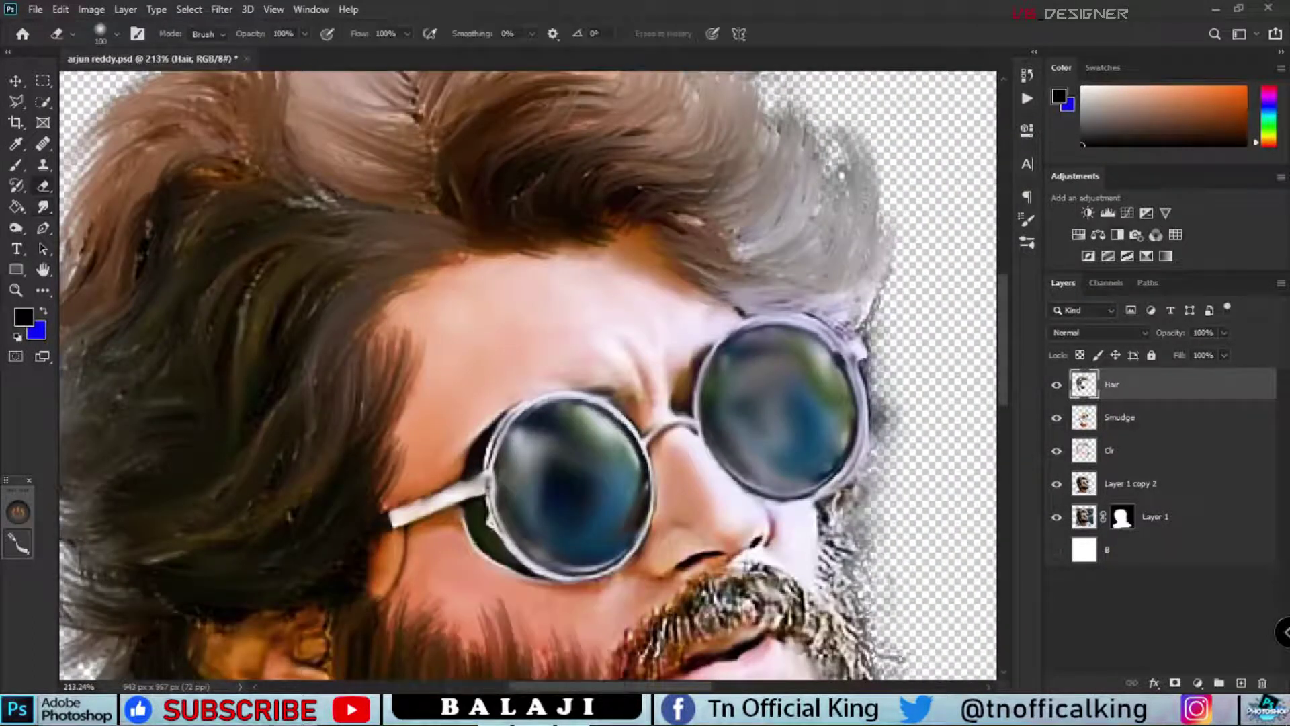
{"action": "scroll", "coordinate": [470, 470], "scroll_direction": "up", "scroll_amount": 3}
{"action": "key", "text": "bracketleft"}
{"action": "mouse_move", "coordinate": [389, 346]}
{"action": "left_mouse_down"}
{"action": "mouse_move", "coordinate": [426, 374]}
{"action": "mouse_move", "coordinate": [548, 397]}
{"action": "mouse_move", "coordinate": [454, 336]}
{"action": "mouse_move", "coordinate": [259, 135]}
{"action": "left_mouse_up"}
Step: Return to the Smudge tool and smudge hair strands near the lip edge
{"action": "key", "text": "r"}
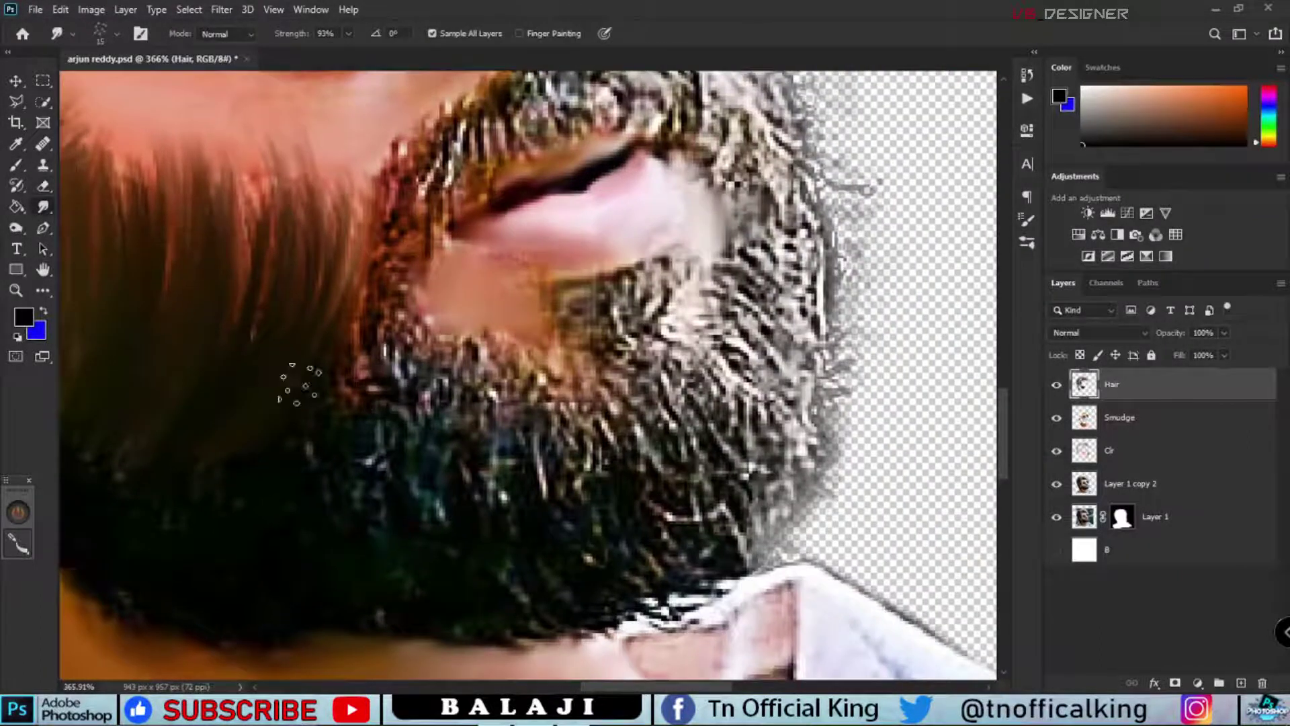
{"action": "left_click_drag", "start_coordinate": [350, 312], "coordinate": [308, 356]}
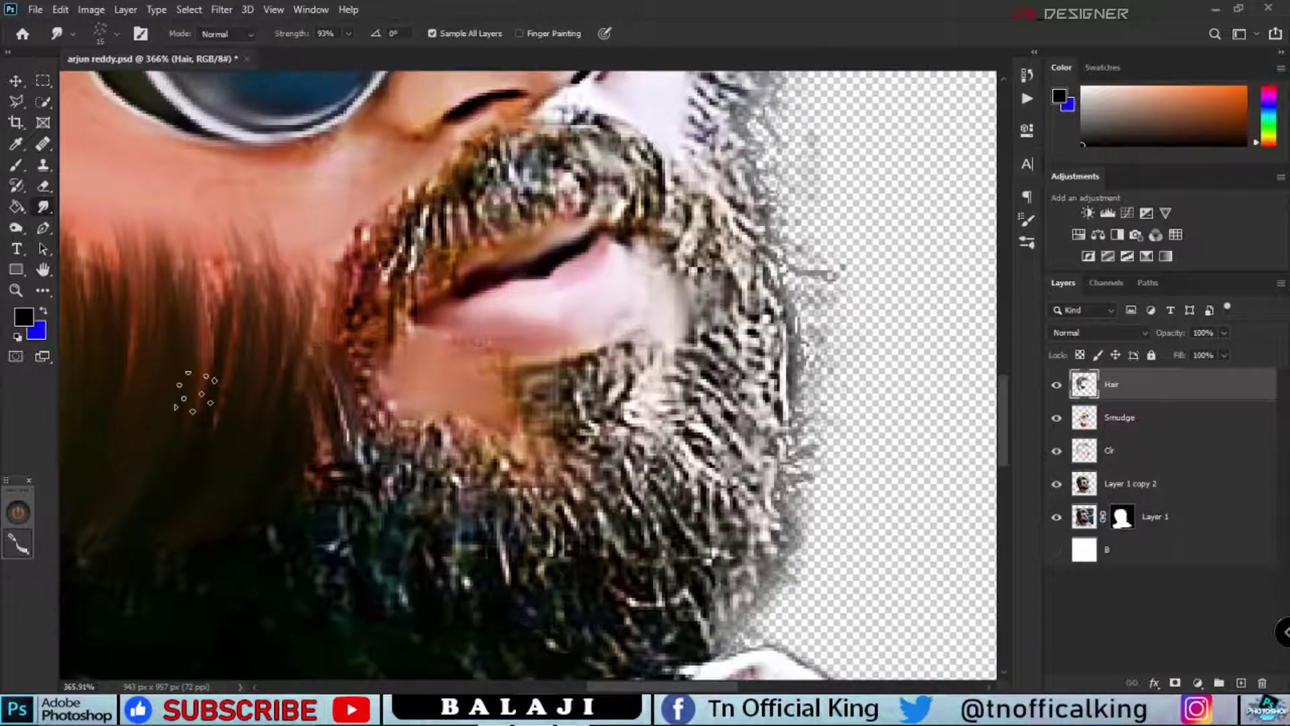
{"action": "scroll", "coordinate": [362, 248], "scroll_direction": "up", "scroll_amount": 3}
{"action": "left_click_drag", "start_coordinate": [364, 351], "coordinate": [350, 175]}
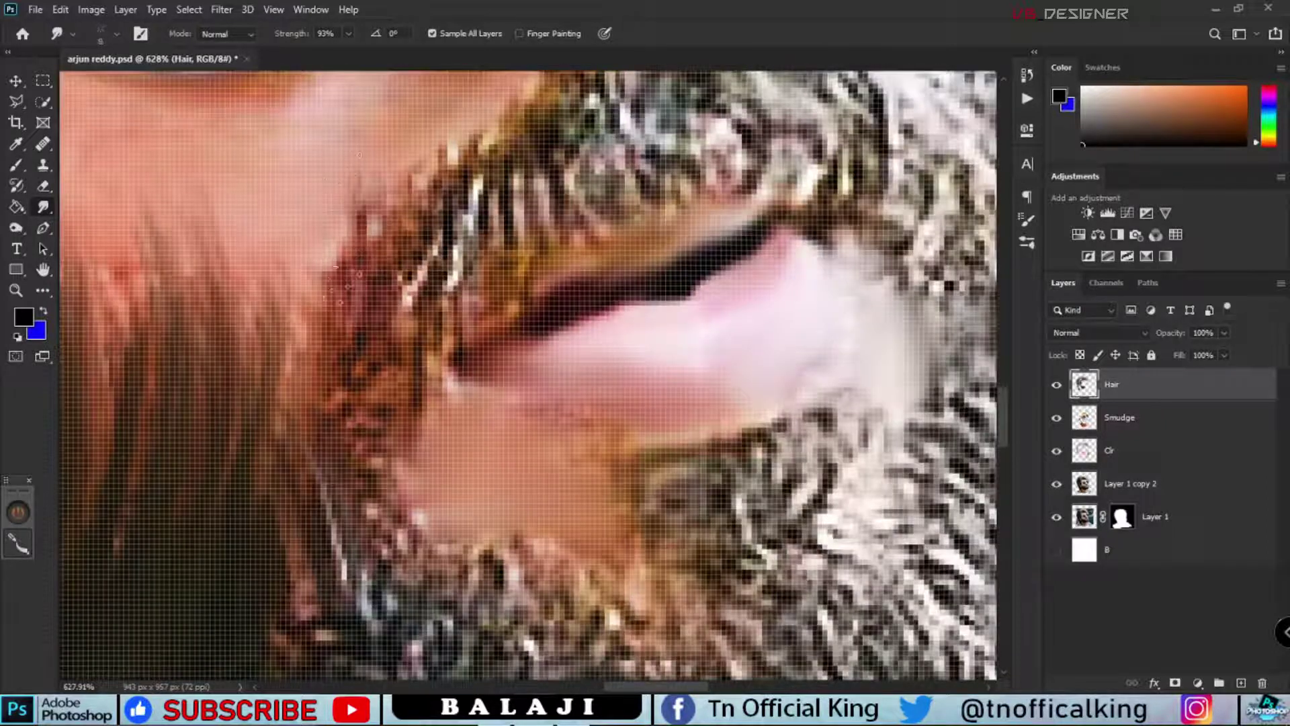
{"action": "scroll", "coordinate": [363, 336], "scroll_direction": "down", "scroll_amount": 2}
{"action": "scroll", "coordinate": [363, 416], "scroll_direction": "up", "scroll_amount": 2}
Step: Blend the beard strands along the lip edge
{"action": "left_click_drag", "start_coordinate": [336, 376], "coordinate": [329, 255]}
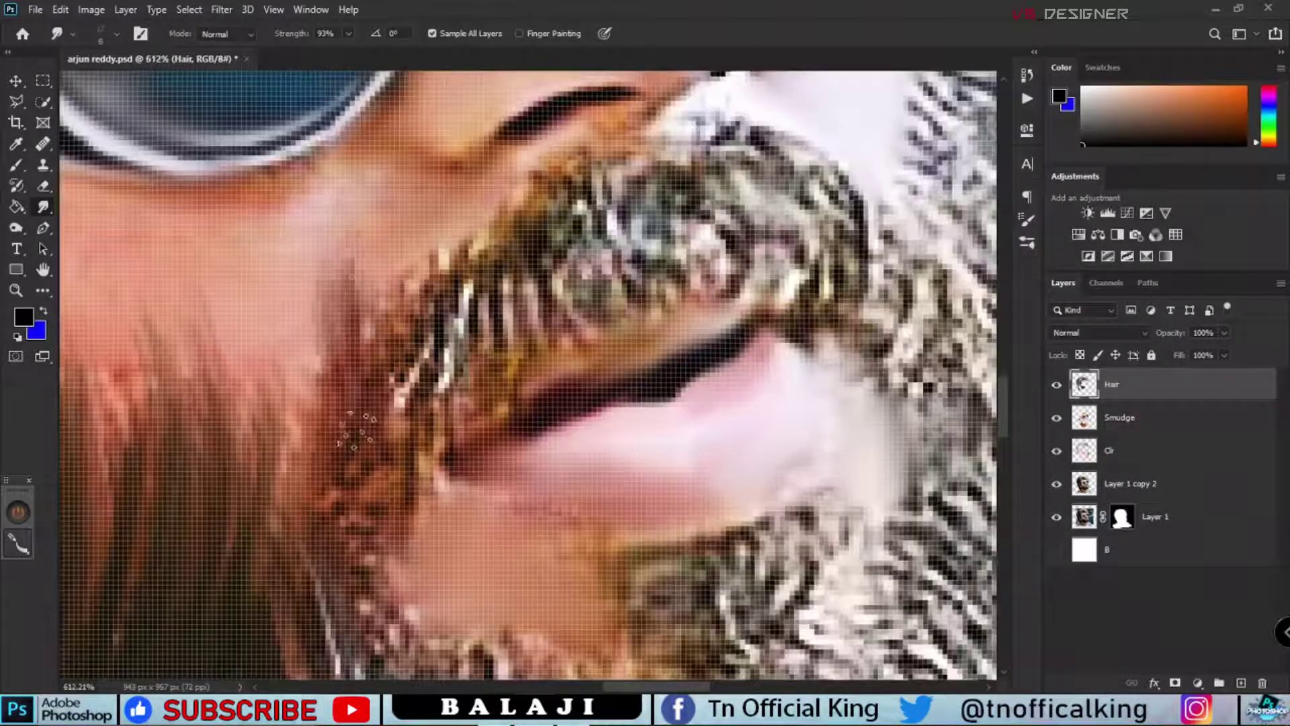
{"action": "left_click_drag", "start_coordinate": [377, 390], "coordinate": [363, 242]}
{"action": "left_click_drag", "start_coordinate": [417, 383], "coordinate": [430, 215]}
{"action": "mouse_move", "coordinate": [463, 377]}
{"action": "left_mouse_down"}
{"action": "mouse_move", "coordinate": [503, 139]}
{"action": "mouse_move", "coordinate": [417, 276]}
{"action": "left_mouse_up"}
Step: Soften and smudge small beard strands beside the mustache
{"action": "mouse_move", "coordinate": [679, 229]}
{"action": "left_mouse_down"}
{"action": "mouse_move", "coordinate": [666, 369]}
{"action": "mouse_move", "coordinate": [638, 323]}
{"action": "left_mouse_up"}
{"action": "scroll", "coordinate": [638, 323], "scroll_direction": "down", "scroll_amount": 2}
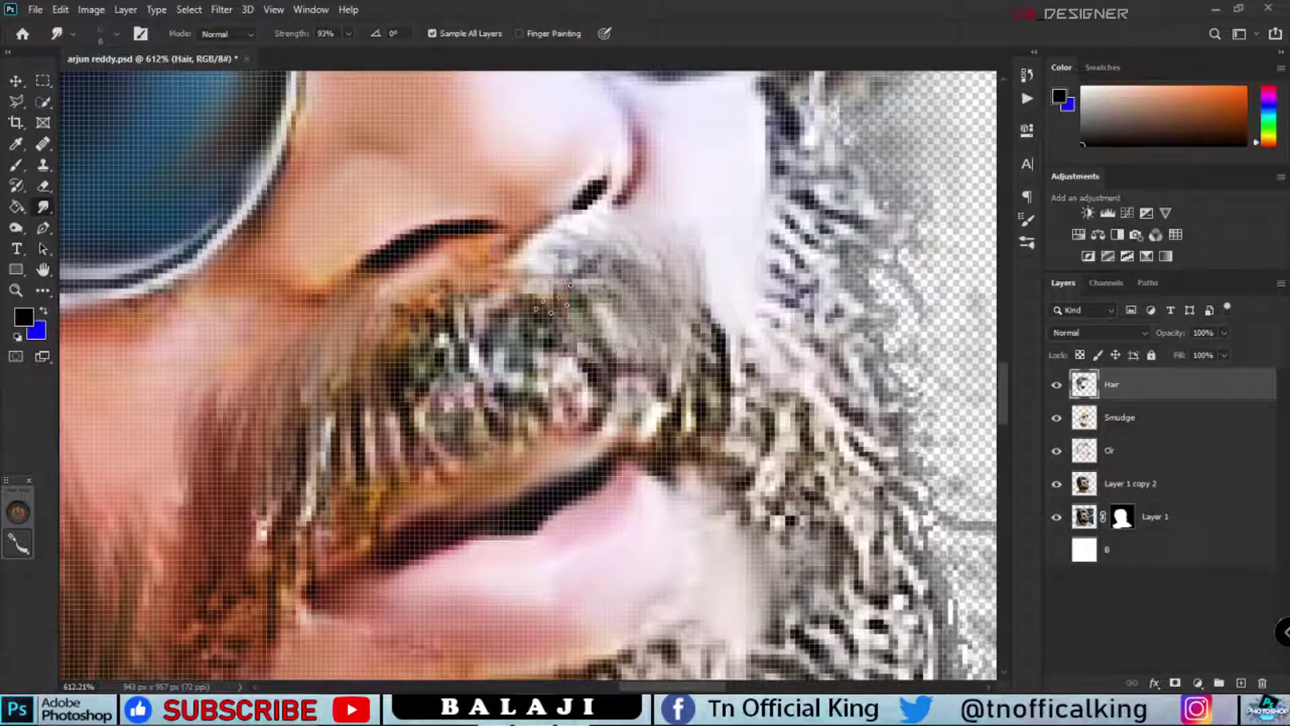
{"action": "left_click_drag", "start_coordinate": [470, 377], "coordinate": [430, 282]}
{"action": "scroll", "coordinate": [403, 336], "scroll_direction": "down", "scroll_amount": 1}
{"action": "scroll", "coordinate": [425, 286], "scroll_direction": "down", "scroll_amount": 3}
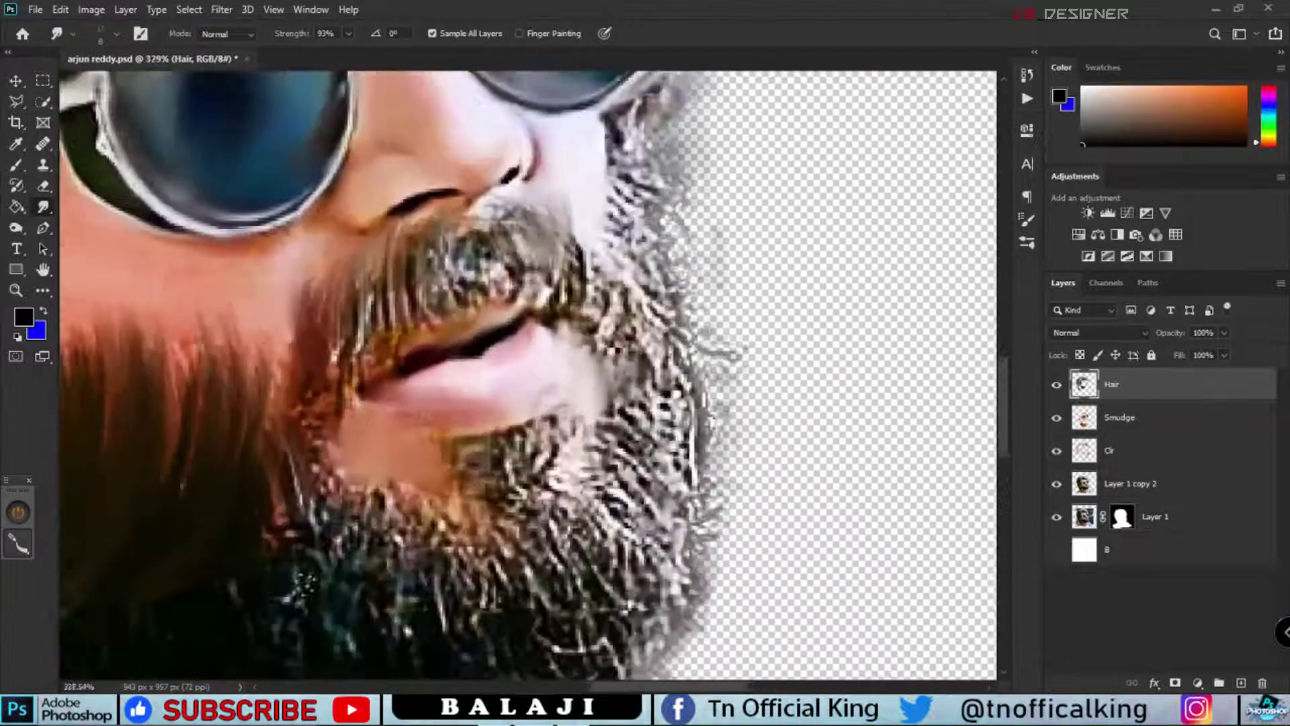
{"action": "scroll", "coordinate": [425, 285], "scroll_direction": "up", "scroll_amount": 1}
Step: Pull dark beard strands from the jaw up into the cheek
{"action": "left_click_drag", "start_coordinate": [454, 170], "coordinate": [457, 283]}
{"action": "left_click_drag", "start_coordinate": [464, 363], "coordinate": [498, 235]}
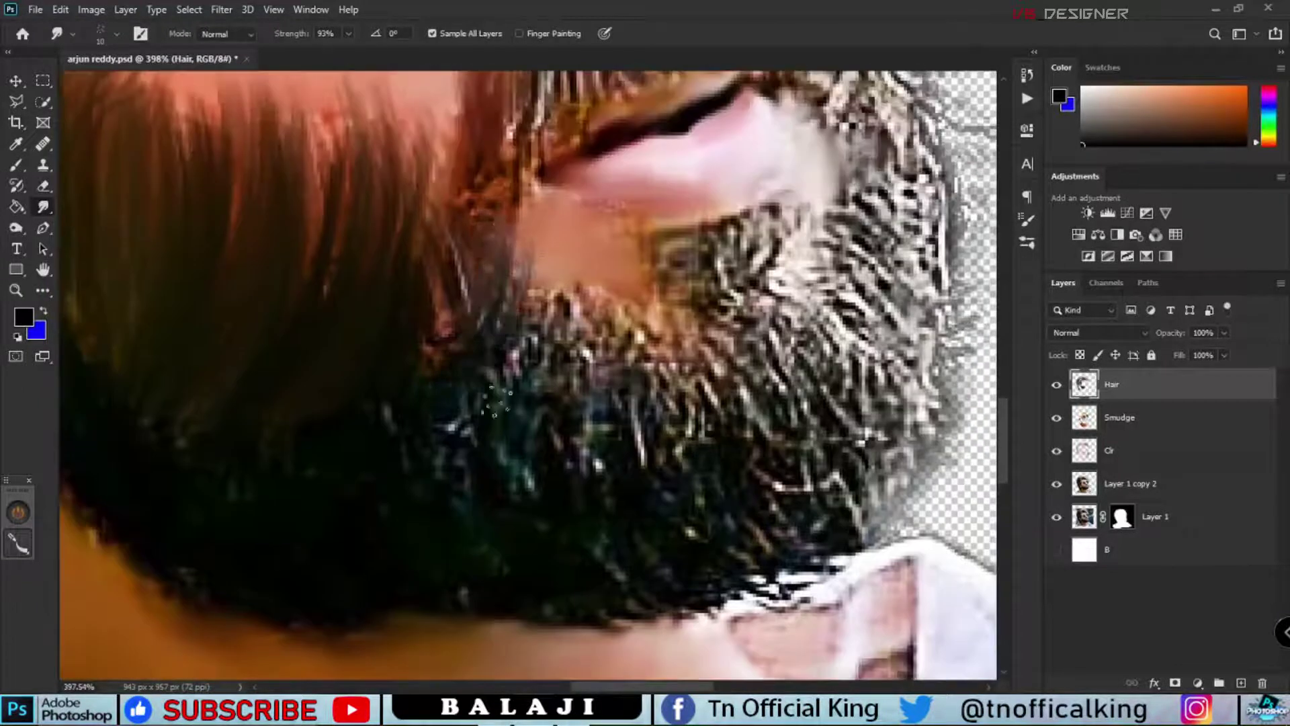
{"action": "left_click_drag", "start_coordinate": [501, 404], "coordinate": [538, 263]}
{"action": "left_click_drag", "start_coordinate": [578, 397], "coordinate": [603, 353]}
{"action": "left_click_drag", "start_coordinate": [504, 390], "coordinate": [517, 269]}
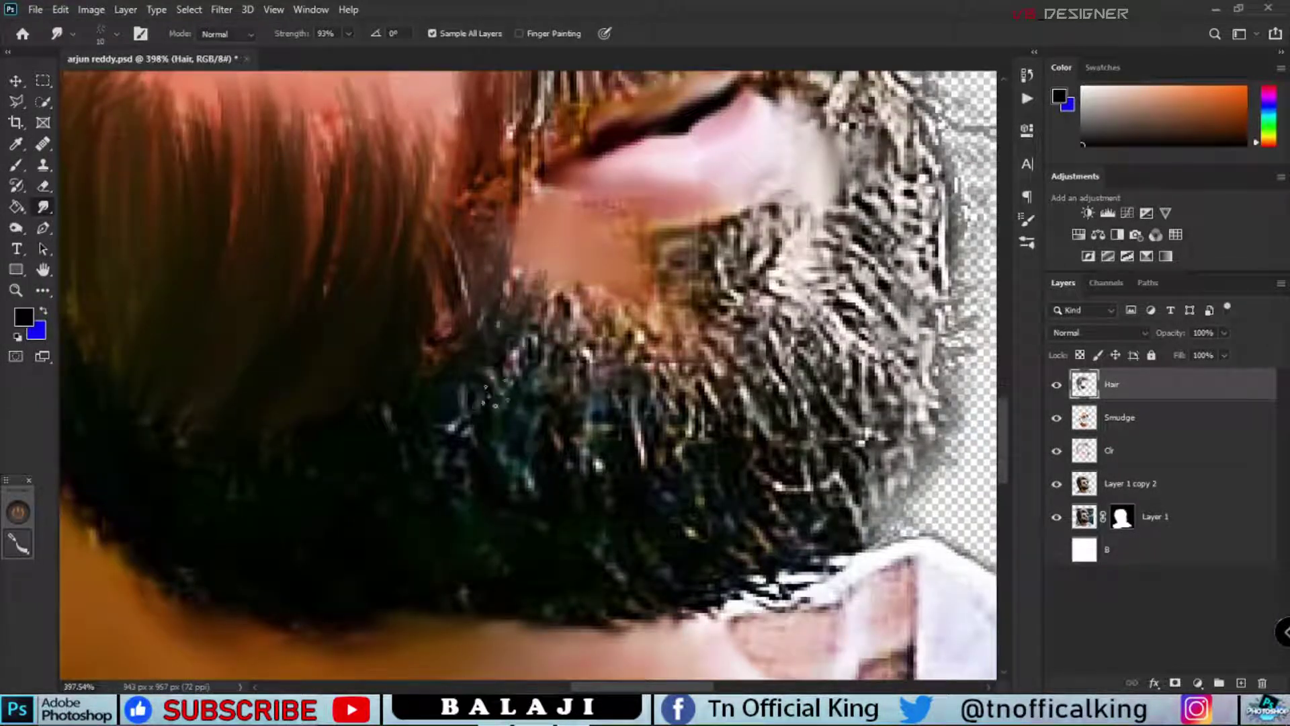
{"action": "left_click_drag", "start_coordinate": [544, 397], "coordinate": [571, 242]}
{"action": "left_click_drag", "start_coordinate": [625, 386], "coordinate": [638, 296]}
Step: Pull more dark strands upward into the cheek and beside the mustache
{"action": "left_click_drag", "start_coordinate": [515, 346], "coordinate": [527, 235]}
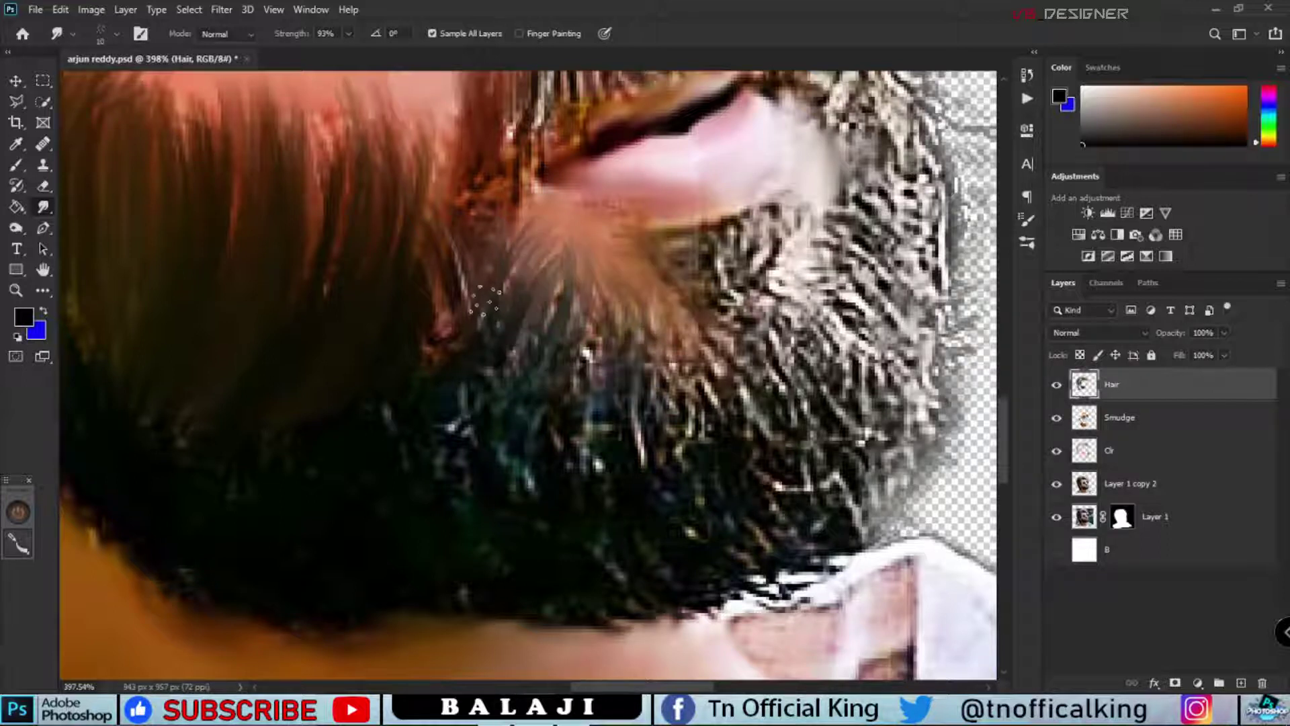
{"action": "left_click_drag", "start_coordinate": [672, 269], "coordinate": [336, 323]}
{"action": "left_click_drag", "start_coordinate": [377, 387], "coordinate": [349, 290]}
{"action": "mouse_move", "coordinate": [416, 340]}
{"action": "left_mouse_down"}
{"action": "mouse_move", "coordinate": [378, 307]}
{"action": "mouse_move", "coordinate": [311, 545]}
{"action": "left_mouse_up"}
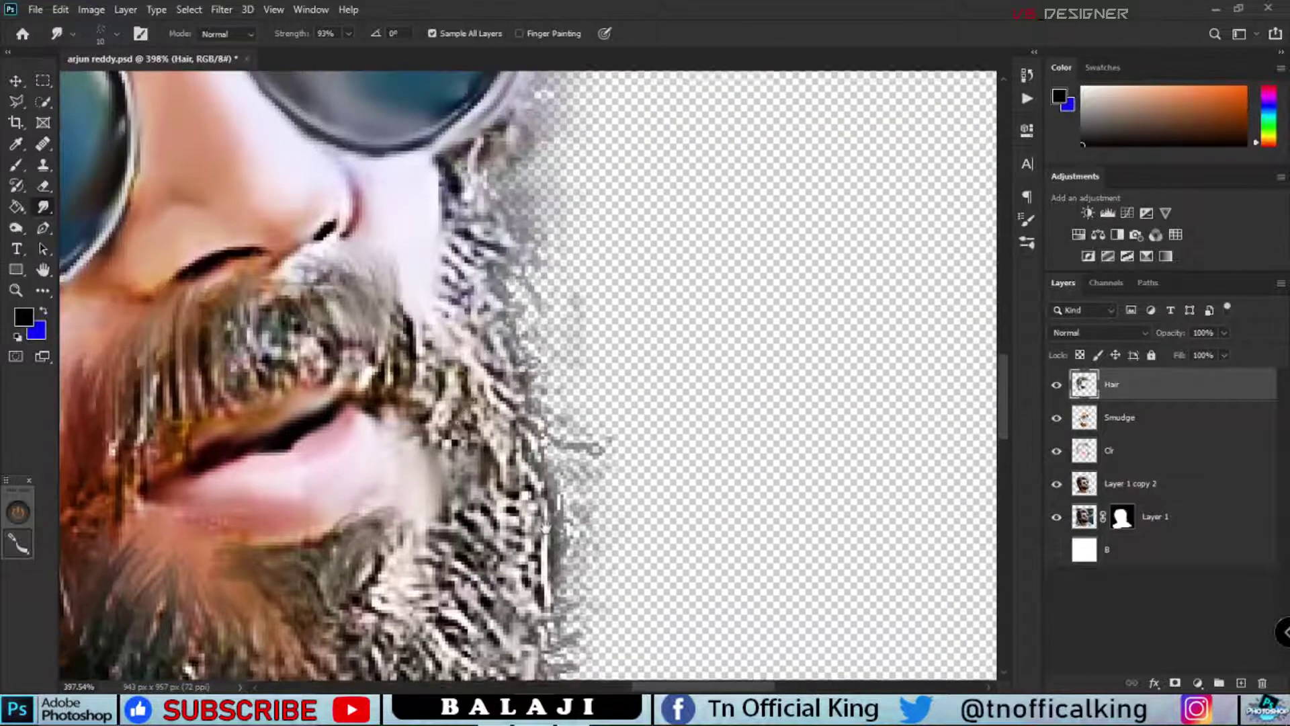
{"action": "left_click_drag", "start_coordinate": [410, 410], "coordinate": [444, 269]}
{"action": "mouse_move", "coordinate": [477, 343]}
{"action": "left_mouse_down"}
{"action": "mouse_move", "coordinate": [427, 228]}
{"action": "mouse_move", "coordinate": [417, 283]}
{"action": "left_mouse_up"}
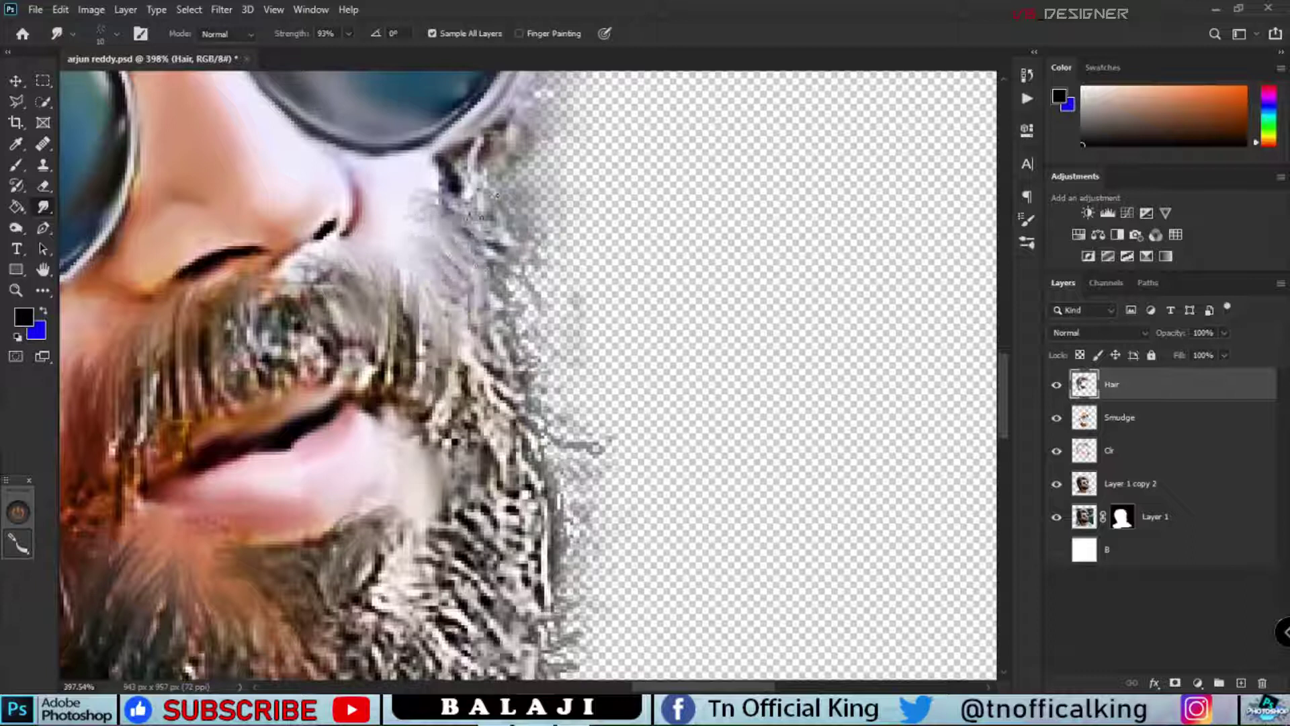
{"action": "left_click_drag", "start_coordinate": [471, 235], "coordinate": [464, 161]}
{"action": "mouse_move", "coordinate": [531, 484]}
{"action": "left_mouse_down"}
{"action": "mouse_move", "coordinate": [491, 276]}
{"action": "mouse_move", "coordinate": [565, 323]}
{"action": "left_mouse_up"}
Step: Stretch the beard's right-side strands into long streaks
{"action": "left_click_drag", "start_coordinate": [537, 424], "coordinate": [524, 349]}
{"action": "left_click_drag", "start_coordinate": [538, 470], "coordinate": [510, 343]}
{"action": "left_click_drag", "start_coordinate": [524, 538], "coordinate": [483, 376]}
{"action": "mouse_move", "coordinate": [498, 598]}
{"action": "left_mouse_down"}
{"action": "mouse_move", "coordinate": [471, 416]}
{"action": "mouse_move", "coordinate": [430, 437]}
{"action": "left_mouse_up"}
Step: Darken and sweep the lower and upper beard strands upward
{"action": "left_click_drag", "start_coordinate": [443, 591], "coordinate": [403, 443]}
{"action": "left_click_drag", "start_coordinate": [444, 645], "coordinate": [417, 443]}
{"action": "left_click_drag", "start_coordinate": [427, 578], "coordinate": [595, 343]}
{"action": "left_click_drag", "start_coordinate": [578, 430], "coordinate": [571, 255]}
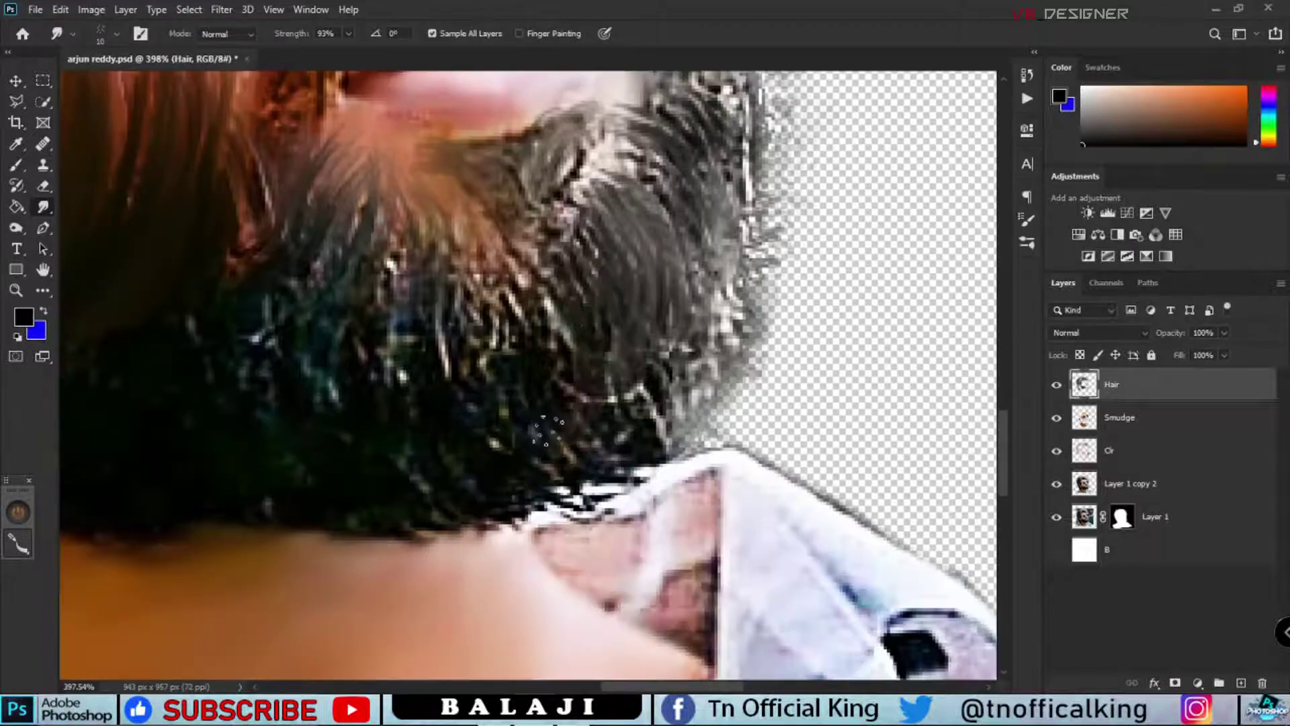
{"action": "left_click_drag", "start_coordinate": [558, 403], "coordinate": [538, 276]}
{"action": "left_click_drag", "start_coordinate": [510, 437], "coordinate": [511, 269]}
{"action": "left_click_drag", "start_coordinate": [477, 417], "coordinate": [430, 215]}
{"action": "left_click_drag", "start_coordinate": [430, 403], "coordinate": [403, 242]}
{"action": "left_click_drag", "start_coordinate": [386, 383], "coordinate": [336, 215]}
Step: Smear the upper beard strands near the mouth upward
{"action": "left_click_drag", "start_coordinate": [403, 424], "coordinate": [376, 228]}
{"action": "scroll", "coordinate": [498, 363], "scroll_direction": "down", "scroll_amount": 5}
{"action": "scroll", "coordinate": [436, 306], "scroll_direction": "down", "scroll_amount": 5}
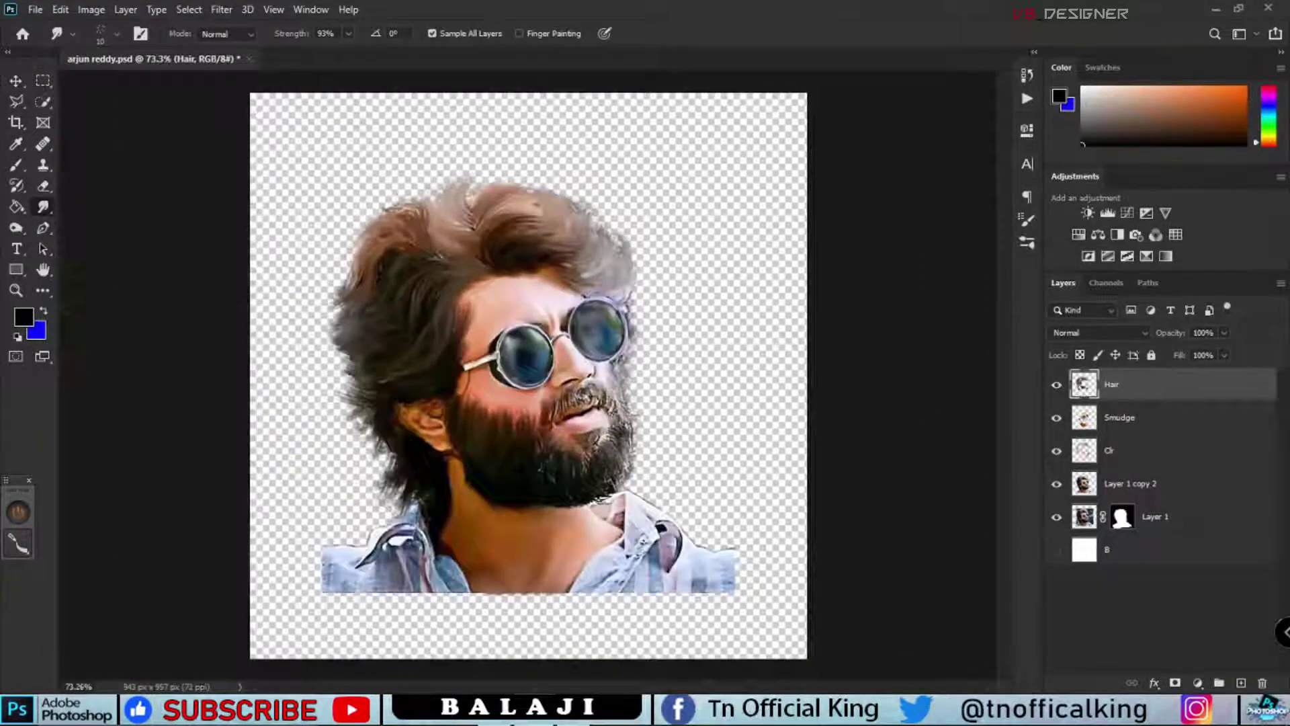
{"action": "scroll", "coordinate": [436, 306], "scroll_direction": "up", "scroll_amount": 5}
{"action": "scroll", "coordinate": [435, 305], "scroll_direction": "up", "scroll_amount": 2}
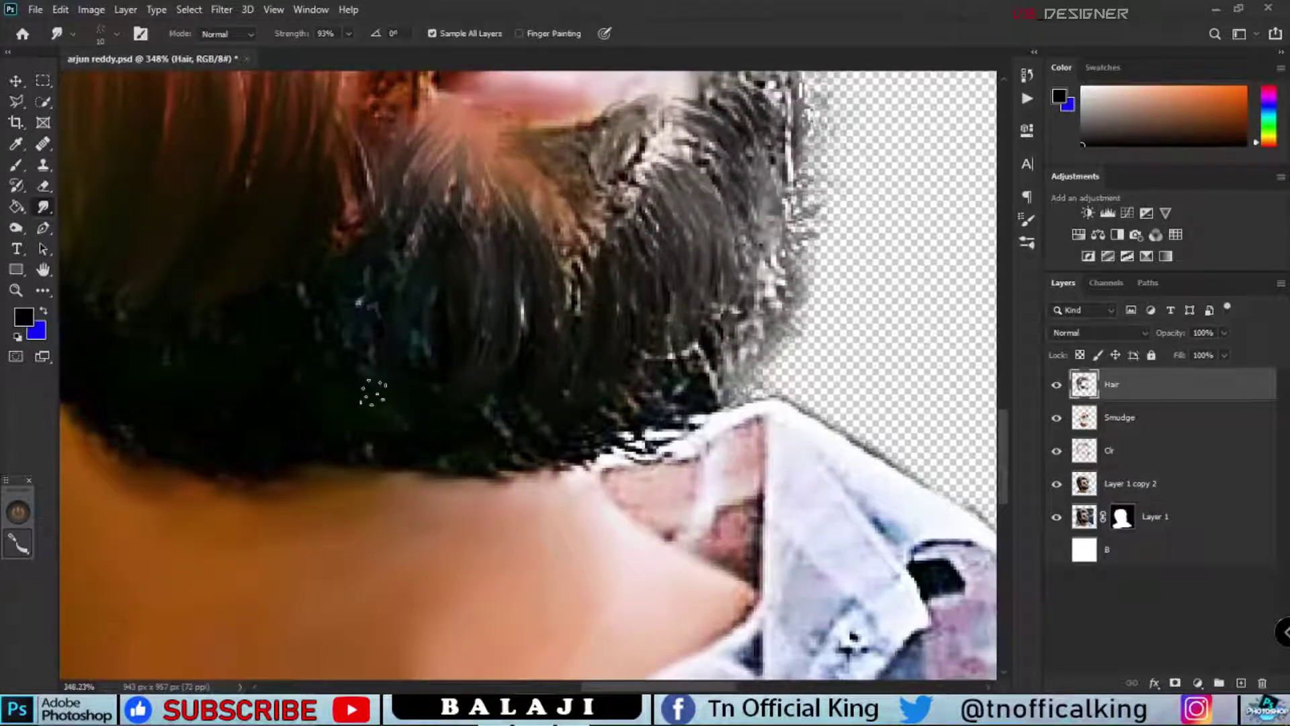
{"action": "scroll", "coordinate": [415, 390], "scroll_direction": "down", "scroll_amount": 3}
{"action": "scroll", "coordinate": [415, 390], "scroll_direction": "down", "scroll_amount": 2}
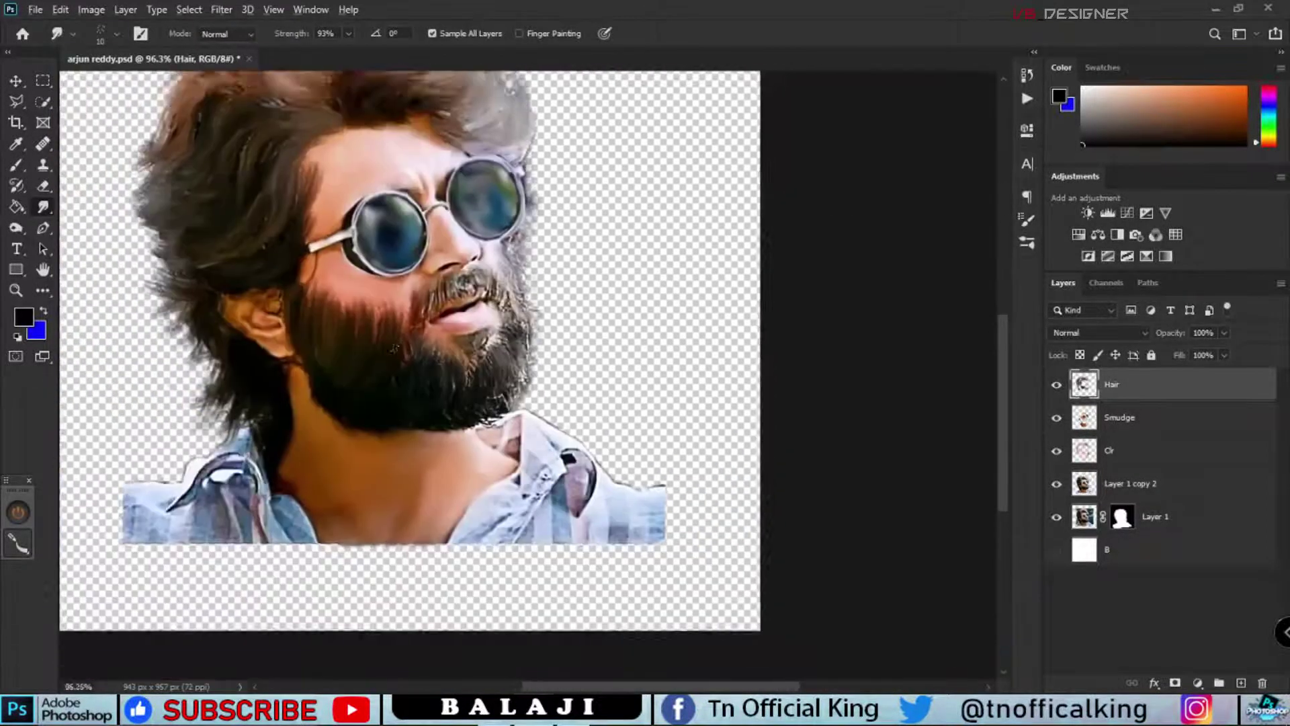
{"action": "scroll", "coordinate": [470, 340], "scroll_direction": "up", "scroll_amount": 6}
{"action": "left_click_drag", "start_coordinate": [423, 386], "coordinate": [404, 272]}
{"action": "left_click_drag", "start_coordinate": [413, 390], "coordinate": [389, 269]}
Step: Blend the beard hair by the lip into curved streaks
{"action": "scroll", "coordinate": [397, 319], "scroll_direction": "down", "scroll_amount": 7}
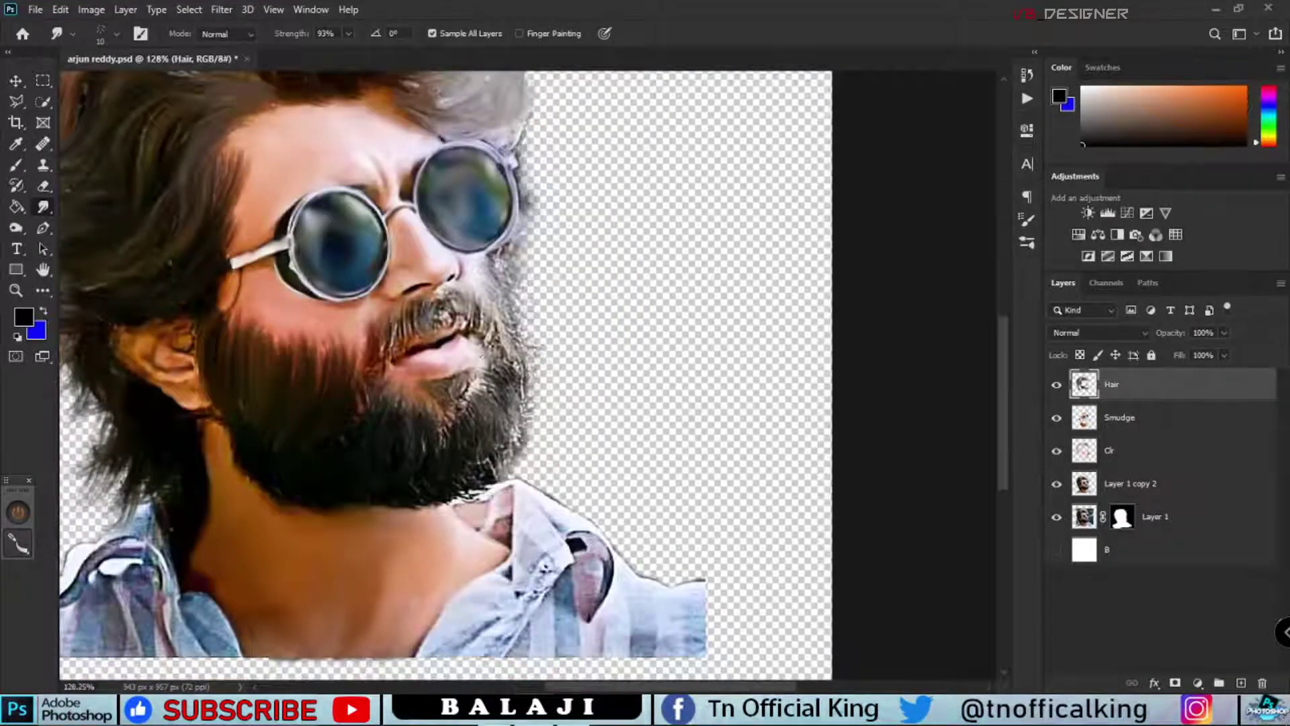
{"action": "scroll", "coordinate": [404, 309], "scroll_direction": "up", "scroll_amount": 8}
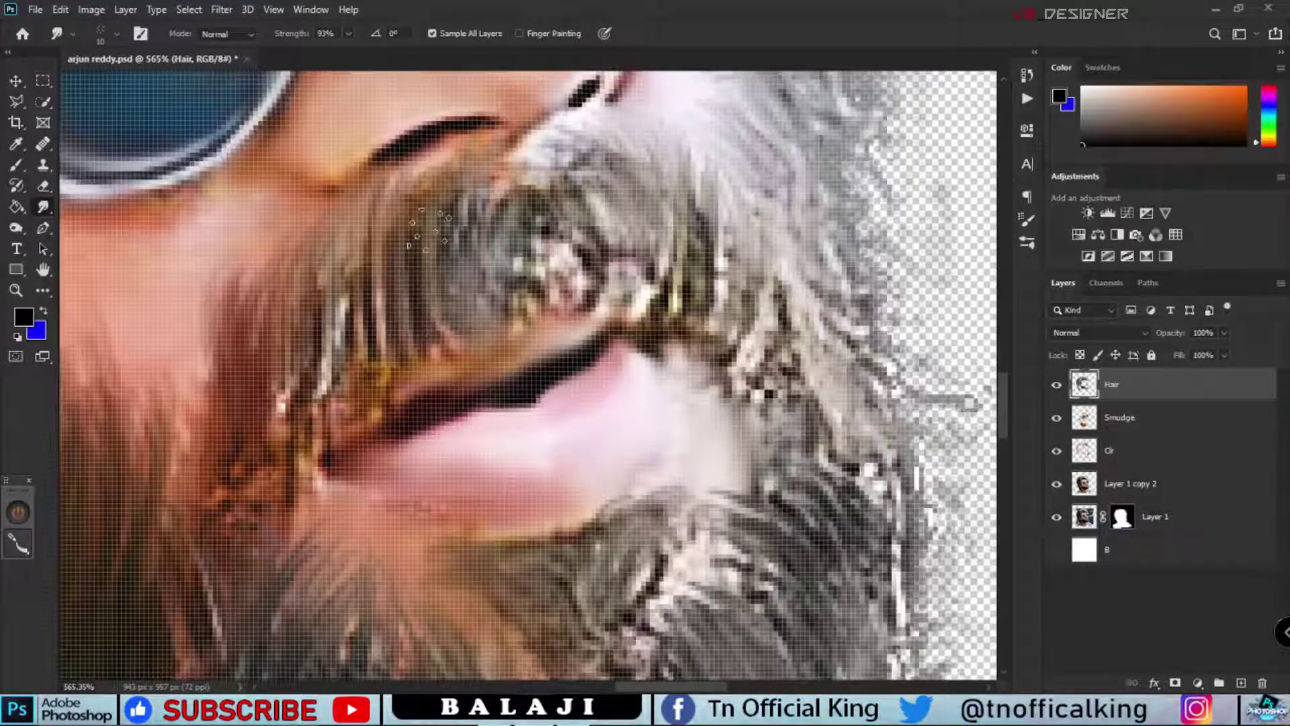
{"action": "left_click_drag", "start_coordinate": [427, 229], "coordinate": [521, 303]}
{"action": "scroll", "coordinate": [561, 316], "scroll_direction": "down", "scroll_amount": 8}
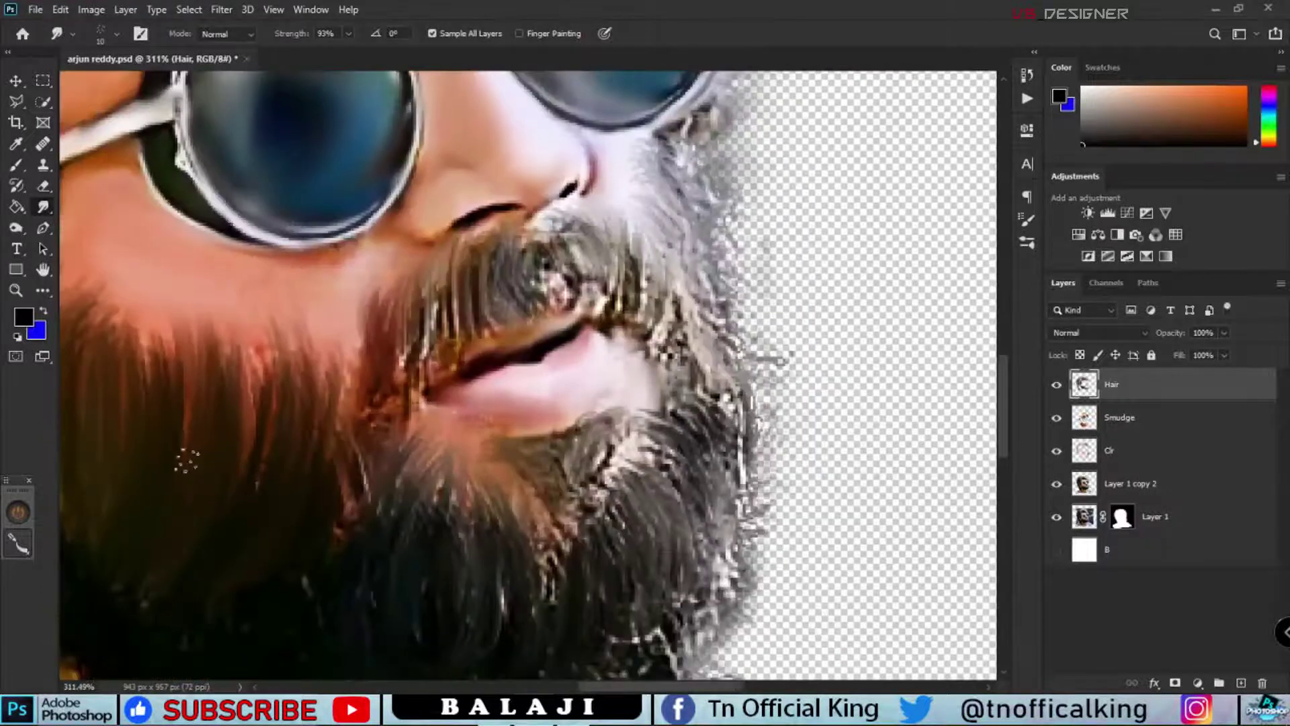
{"action": "scroll", "coordinate": [510, 334], "scroll_direction": "up", "scroll_amount": 8}
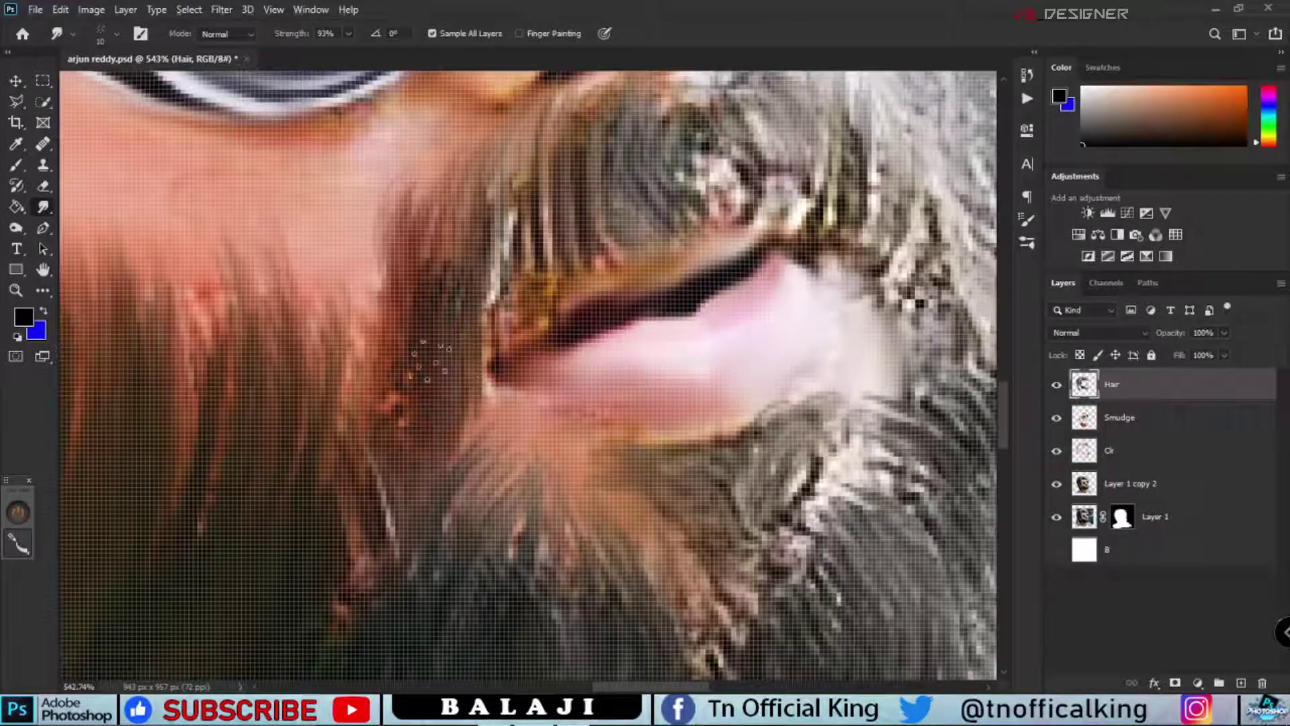
{"action": "scroll", "coordinate": [481, 269], "scroll_direction": "down", "scroll_amount": 6}
{"action": "scroll", "coordinate": [480, 272], "scroll_direction": "up", "scroll_amount": 3}
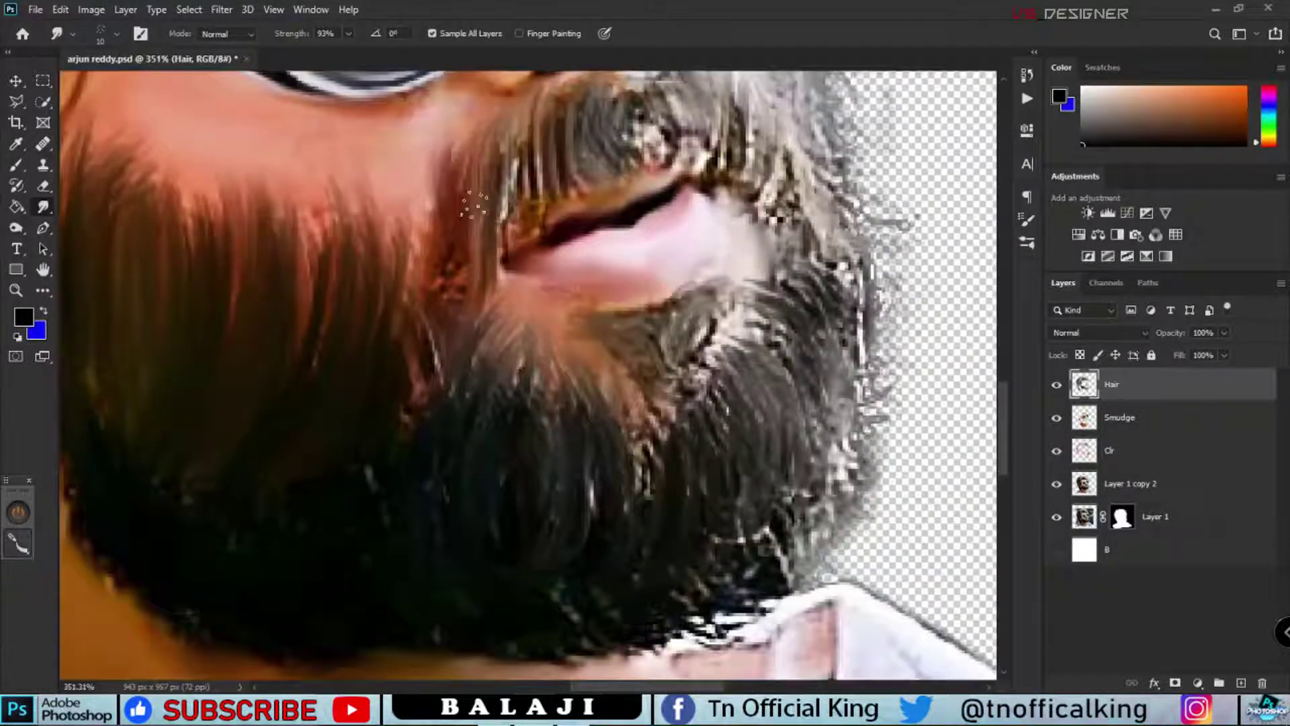
{"action": "scroll", "coordinate": [480, 272], "scroll_direction": "up", "scroll_amount": 3}
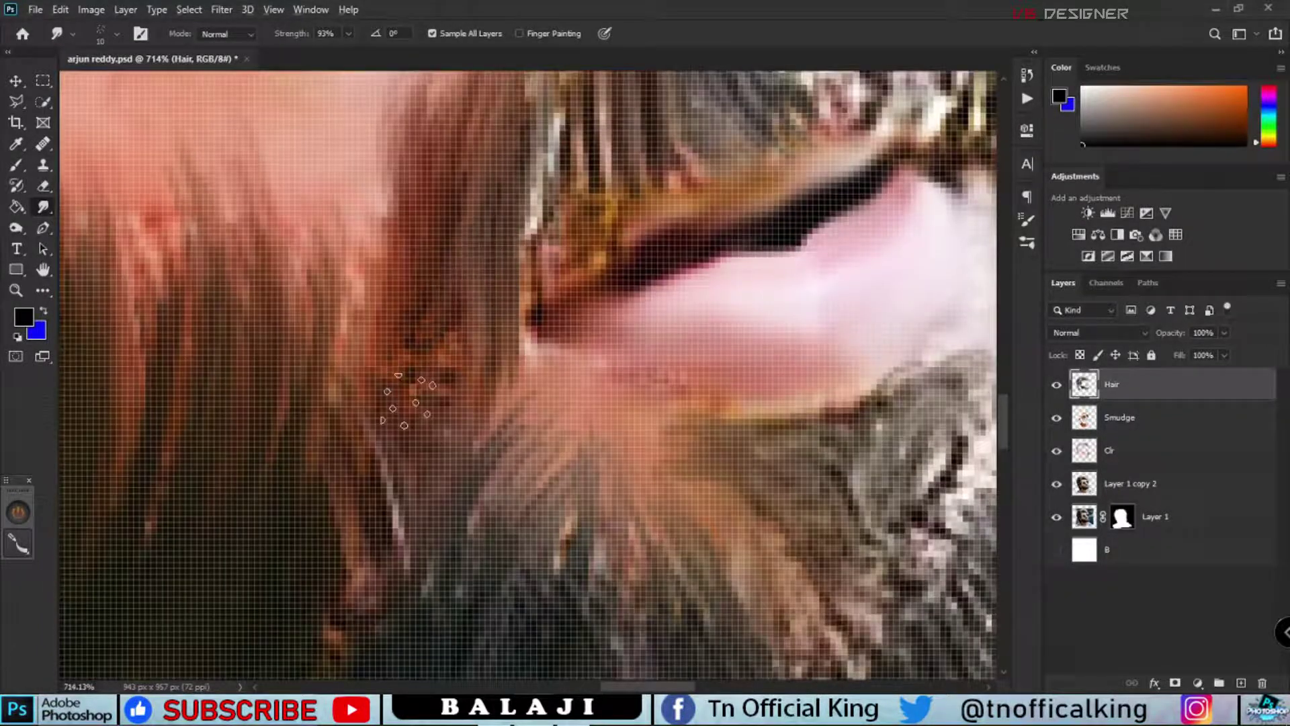
Step: Smooth the hair strands on top of the head
{"action": "scroll", "coordinate": [642, 393], "scroll_direction": "up", "scroll_amount": 3}
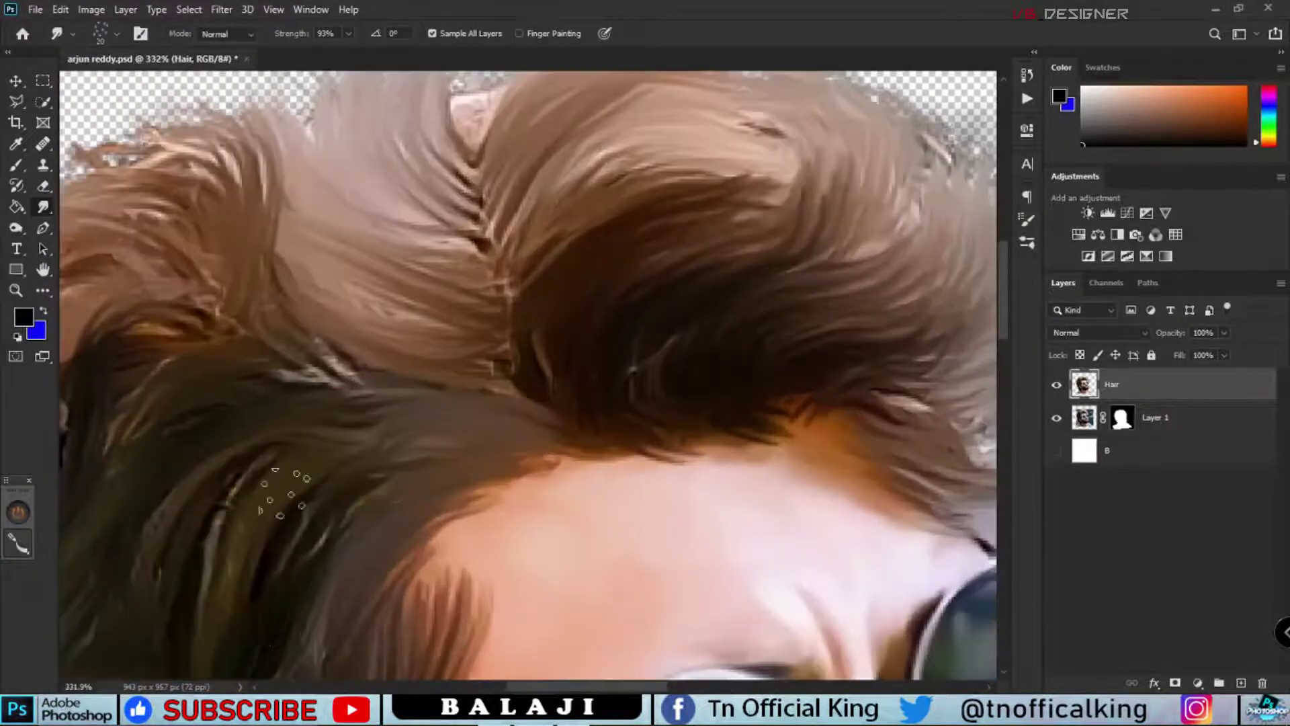
{"action": "scroll", "coordinate": [610, 339], "scroll_direction": "up", "scroll_amount": 2}
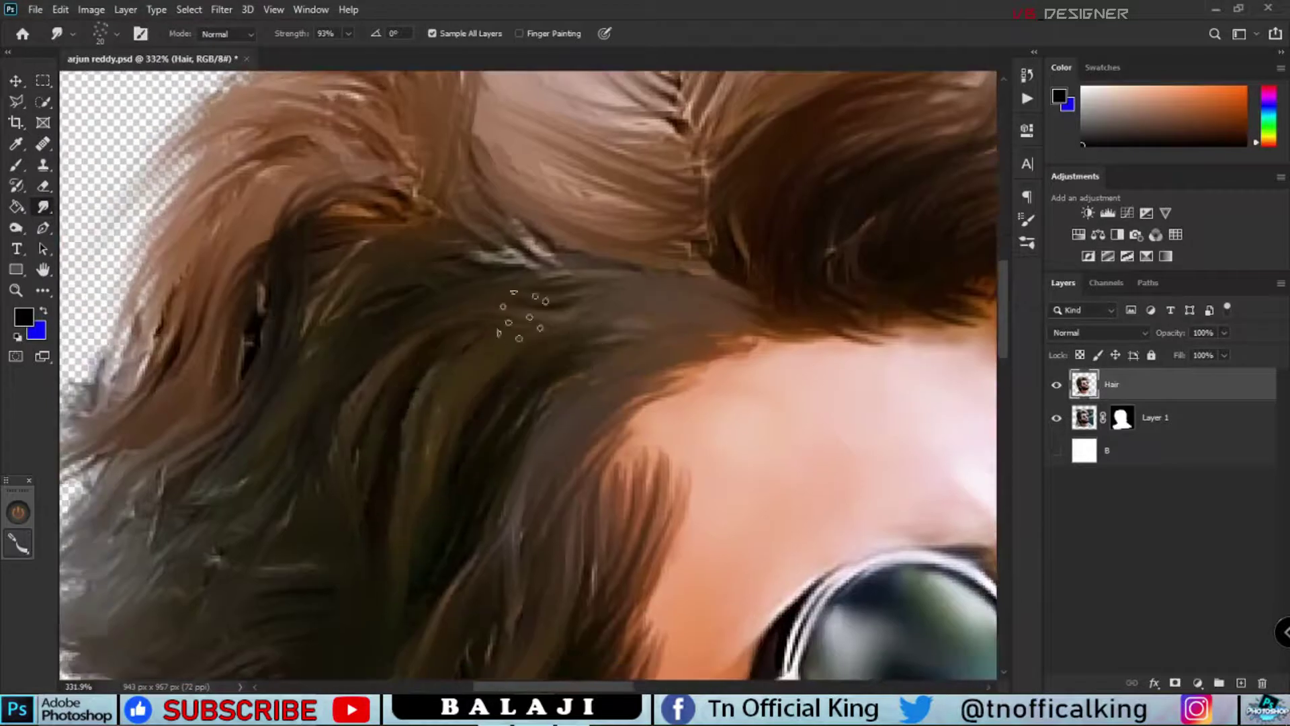
{"action": "left_click_drag", "start_coordinate": [376, 202], "coordinate": [218, 390]}
{"action": "scroll", "coordinate": [218, 390], "scroll_direction": "down", "scroll_amount": 3}
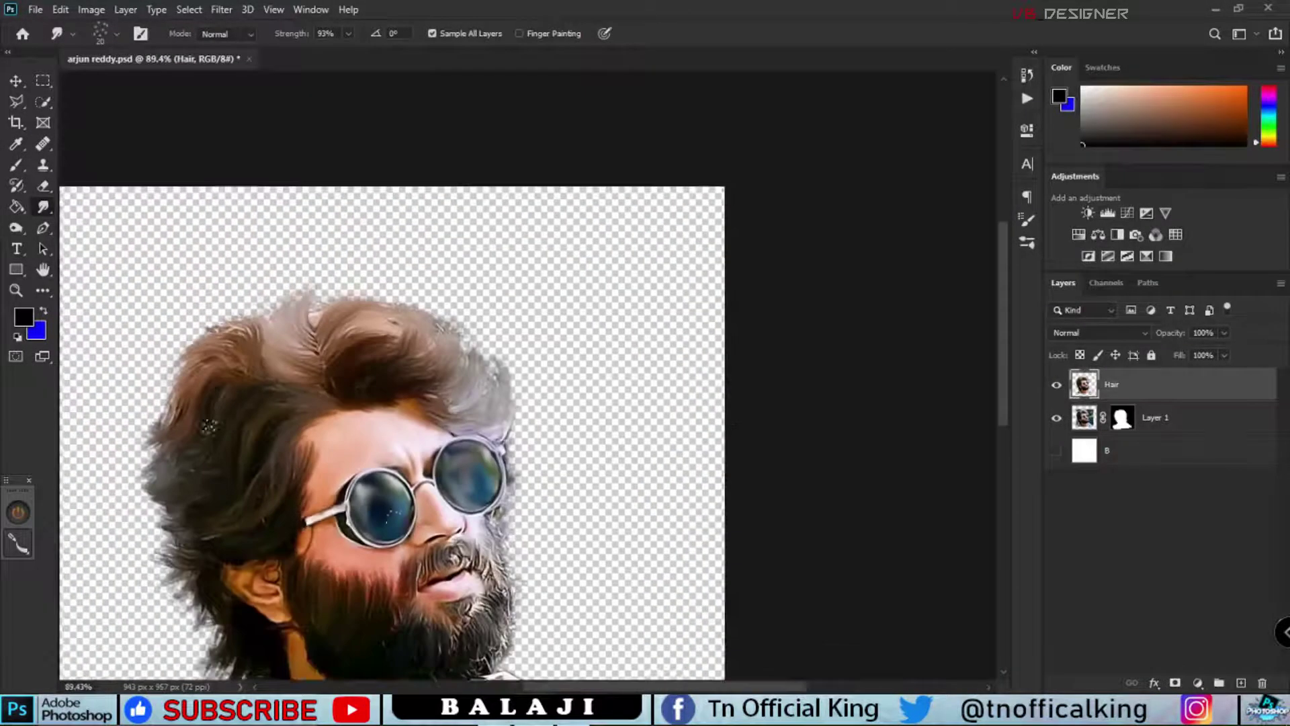
{"action": "scroll", "coordinate": [632, 453], "scroll_direction": "up", "scroll_amount": 2}
{"action": "scroll", "coordinate": [632, 453], "scroll_direction": "up", "scroll_amount": 1}
{"action": "scroll", "coordinate": [632, 454], "scroll_direction": "up", "scroll_amount": 1}
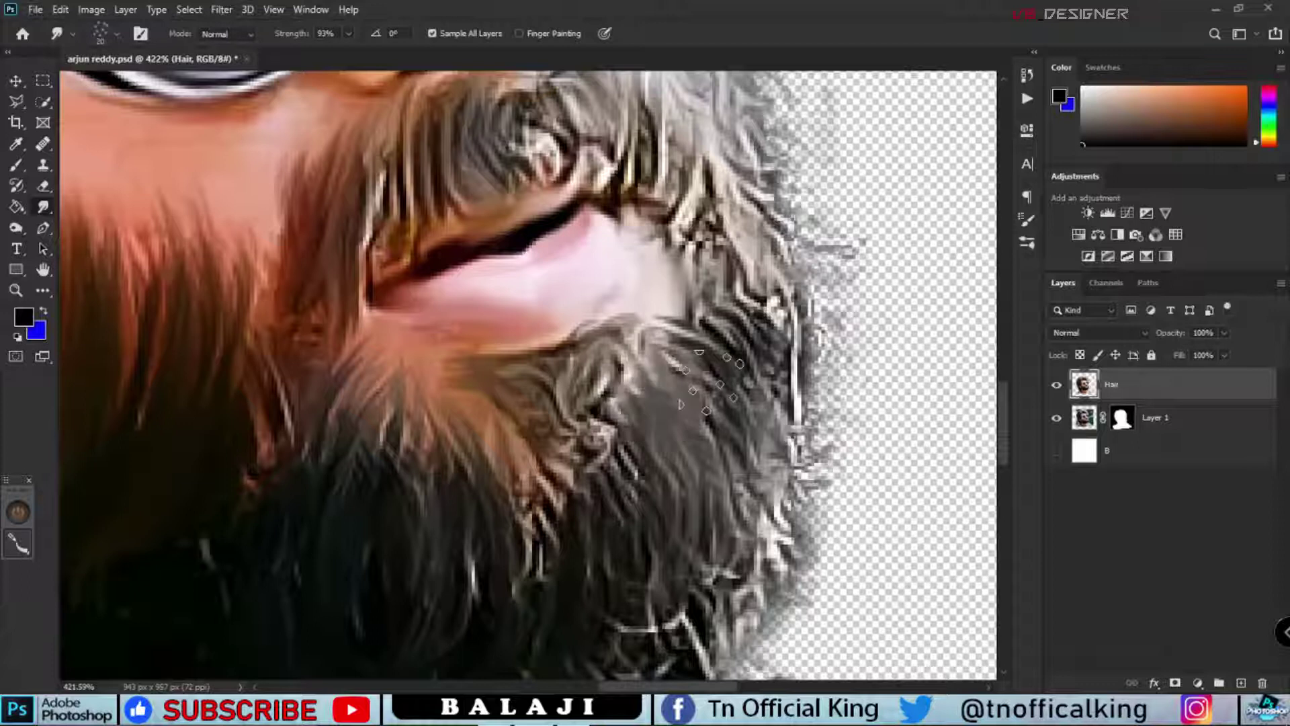
{"action": "scroll", "coordinate": [632, 453], "scroll_direction": "down", "scroll_amount": 3}
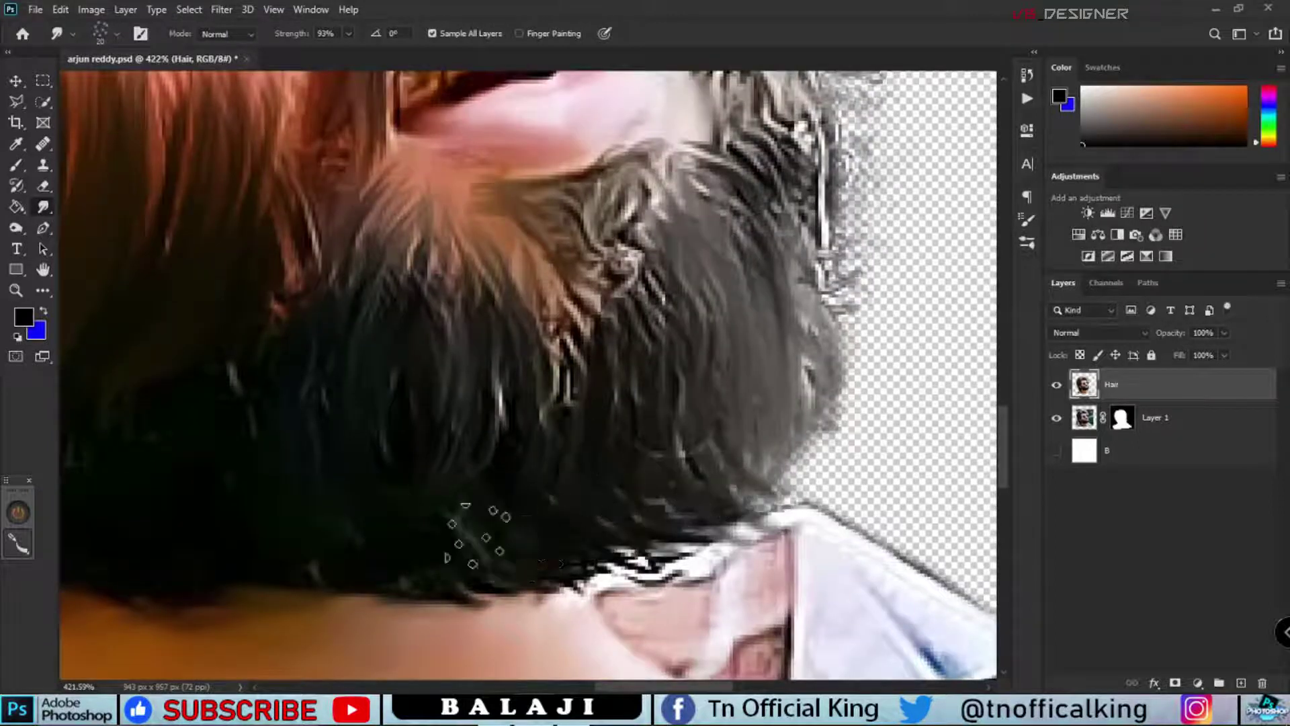
{"action": "scroll", "coordinate": [562, 436], "scroll_direction": "up", "scroll_amount": 2}
{"action": "scroll", "coordinate": [629, 404], "scroll_direction": "up", "scroll_amount": 2}
Step: Smear the dark beard hair down and outward along its lower edge
{"action": "left_click_drag", "start_coordinate": [571, 420], "coordinate": [662, 591]}
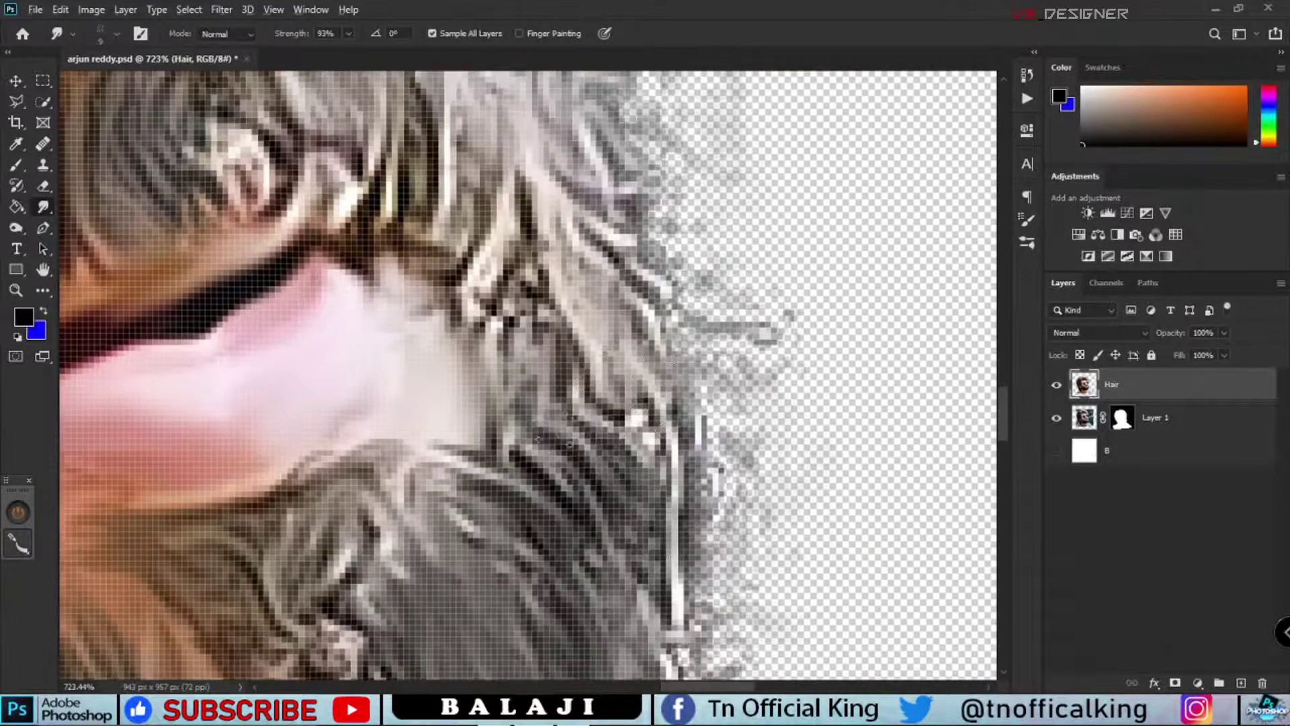
{"action": "scroll", "coordinate": [662, 592], "scroll_direction": "down", "scroll_amount": 5}
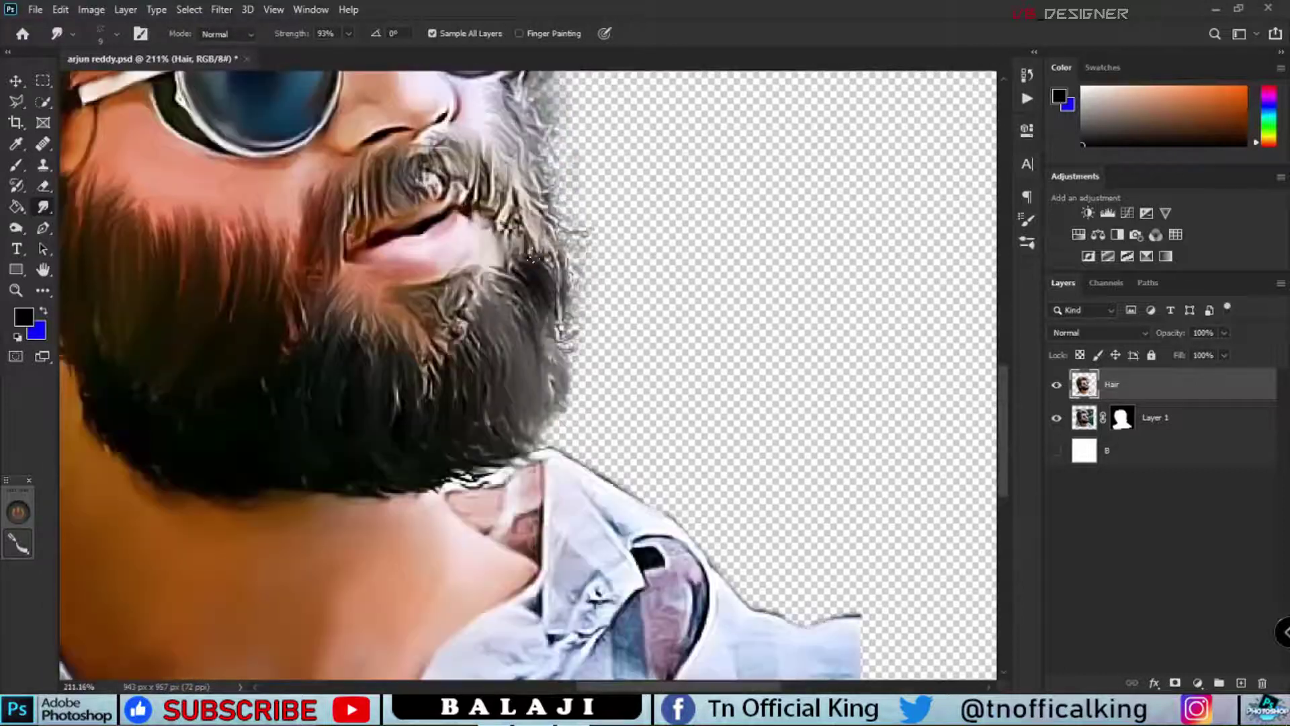
{"action": "scroll", "coordinate": [537, 316], "scroll_direction": "up", "scroll_amount": 2}
{"action": "scroll", "coordinate": [484, 363], "scroll_direction": "up", "scroll_amount": 4}
{"action": "left_click_drag", "start_coordinate": [484, 363], "coordinate": [363, 571]}
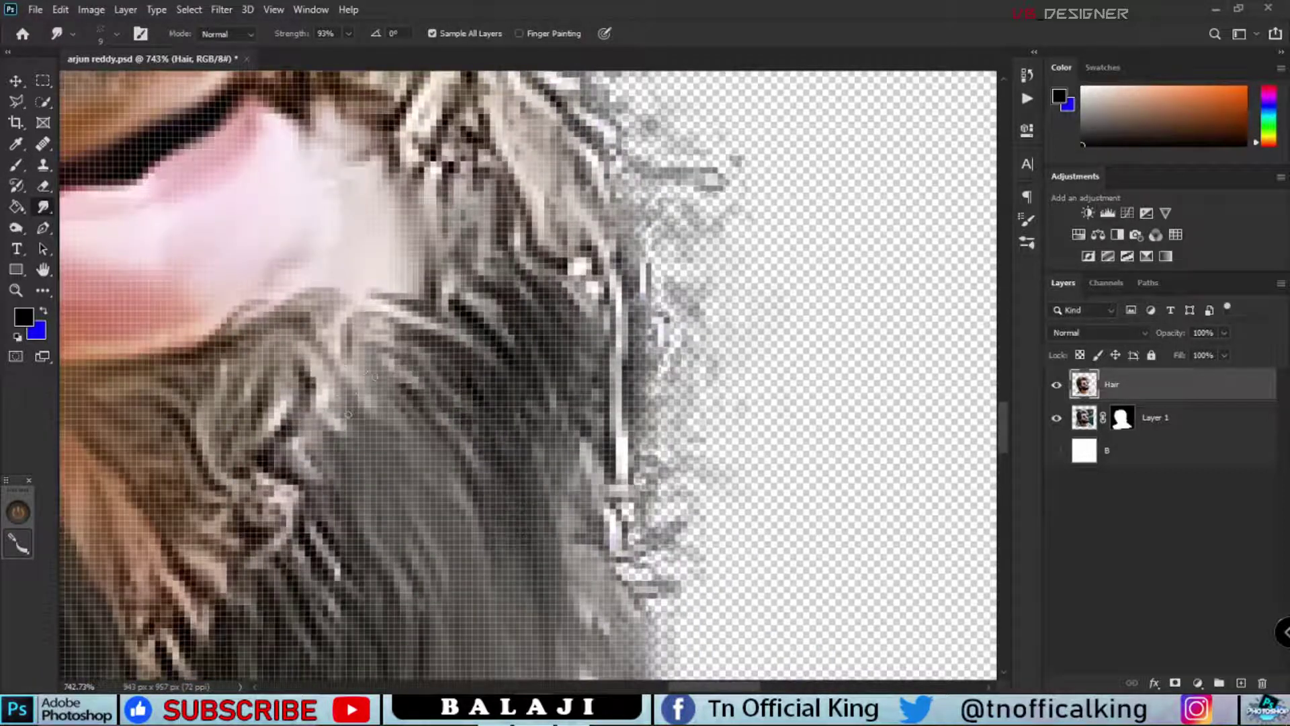
{"action": "scroll", "coordinate": [581, 531], "scroll_direction": "down", "scroll_amount": 3}
{"action": "scroll", "coordinate": [581, 531], "scroll_direction": "up", "scroll_amount": 3}
{"action": "mouse_move", "coordinate": [582, 531]}
{"action": "left_mouse_down"}
{"action": "mouse_move", "coordinate": [558, 518]}
{"action": "mouse_move", "coordinate": [531, 377]}
{"action": "mouse_move", "coordinate": [605, 510]}
{"action": "left_mouse_up"}
{"action": "scroll", "coordinate": [561, 525], "scroll_direction": "down", "scroll_amount": 4}
{"action": "scroll", "coordinate": [612, 635], "scroll_direction": "down", "scroll_amount": 4}
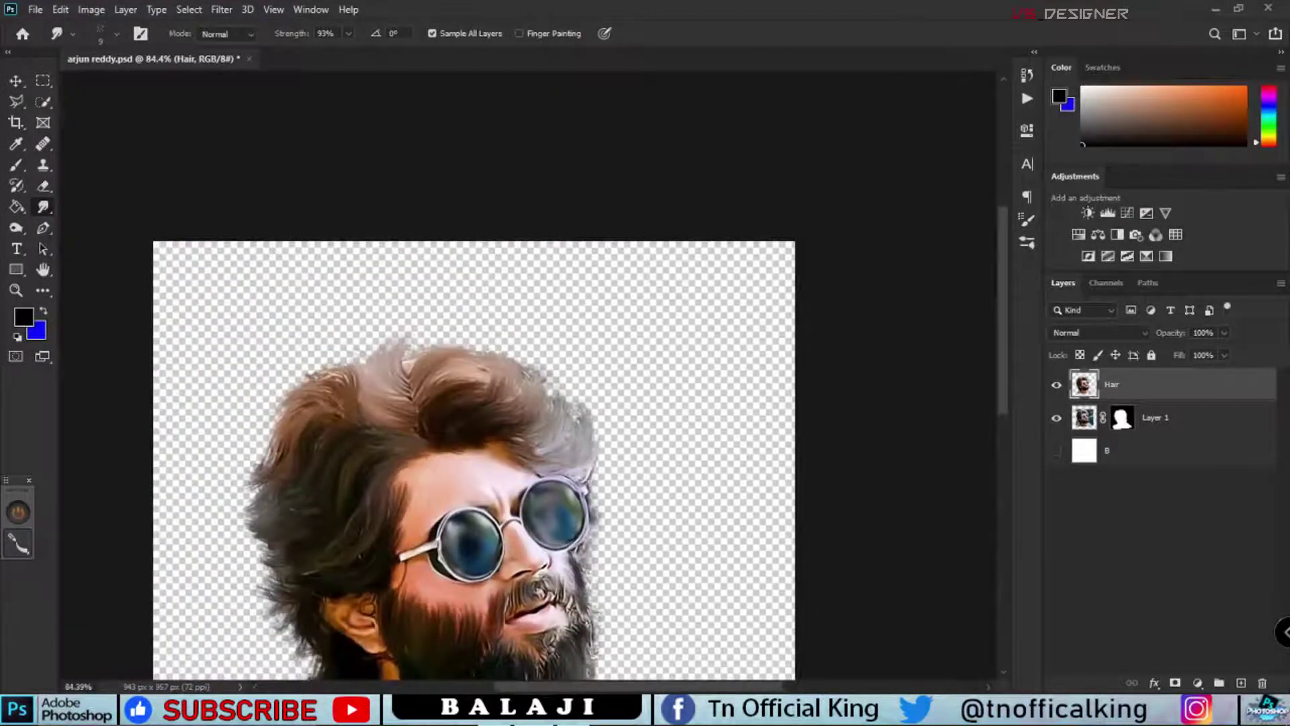
{"action": "scroll", "coordinate": [585, 413], "scroll_direction": "up", "scroll_amount": 3}
{"action": "scroll", "coordinate": [585, 413], "scroll_direction": "up", "scroll_amount": 1}
{"action": "scroll", "coordinate": [582, 416], "scroll_direction": "up", "scroll_amount": 5}
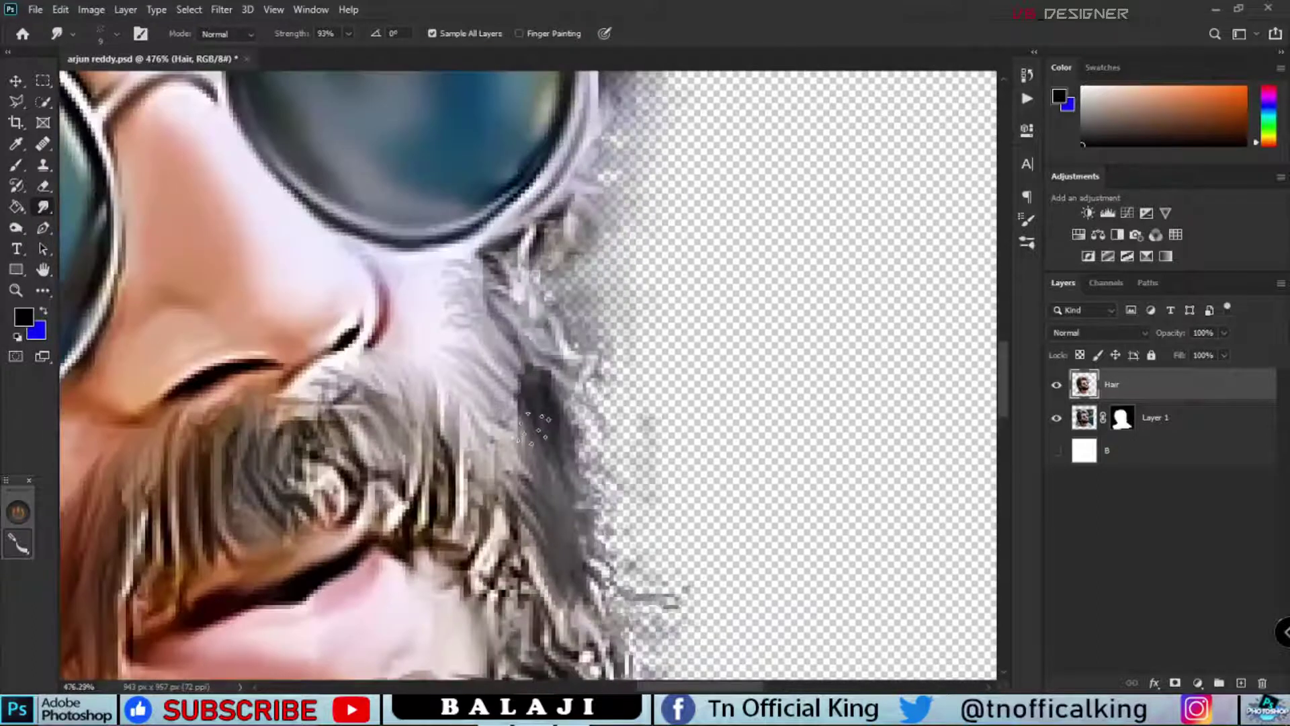
Step: Add an empty Layer 2 above Hair and smooth the beard beside the moustache
{"action": "left_click", "coordinate": [1242, 682]}
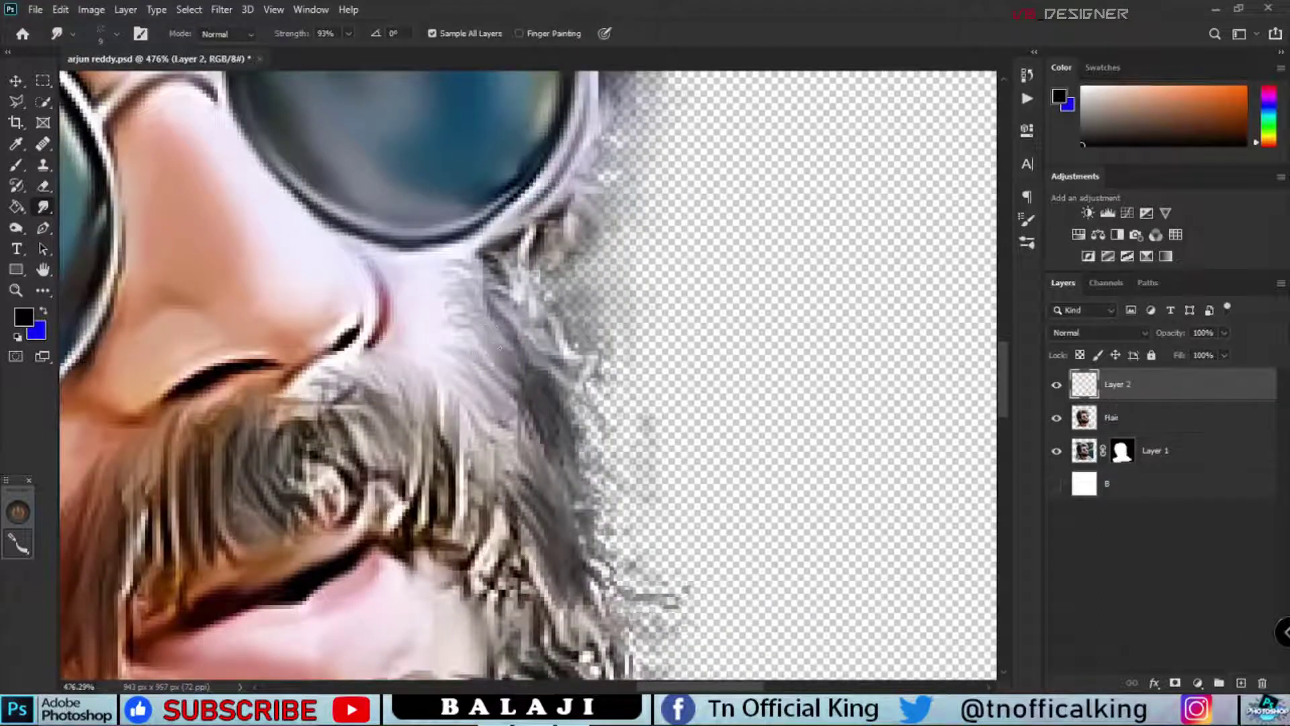
{"action": "mouse_move", "coordinate": [491, 361]}
{"action": "left_mouse_down"}
{"action": "mouse_move", "coordinate": [521, 410]}
{"action": "mouse_move", "coordinate": [514, 332]}
{"action": "left_mouse_up"}
{"action": "scroll", "coordinate": [538, 372], "scroll_direction": "down", "scroll_amount": 3}
{"action": "scroll", "coordinate": [437, 336], "scroll_direction": "up", "scroll_amount": 4}
Step: Smudge the hair around the moustache into soft strands
{"action": "left_click_drag", "start_coordinate": [483, 437], "coordinate": [443, 310]}
{"action": "mouse_move", "coordinate": [491, 410]}
{"action": "left_mouse_down"}
{"action": "mouse_move", "coordinate": [397, 328]}
{"action": "mouse_move", "coordinate": [453, 411]}
{"action": "left_mouse_up"}
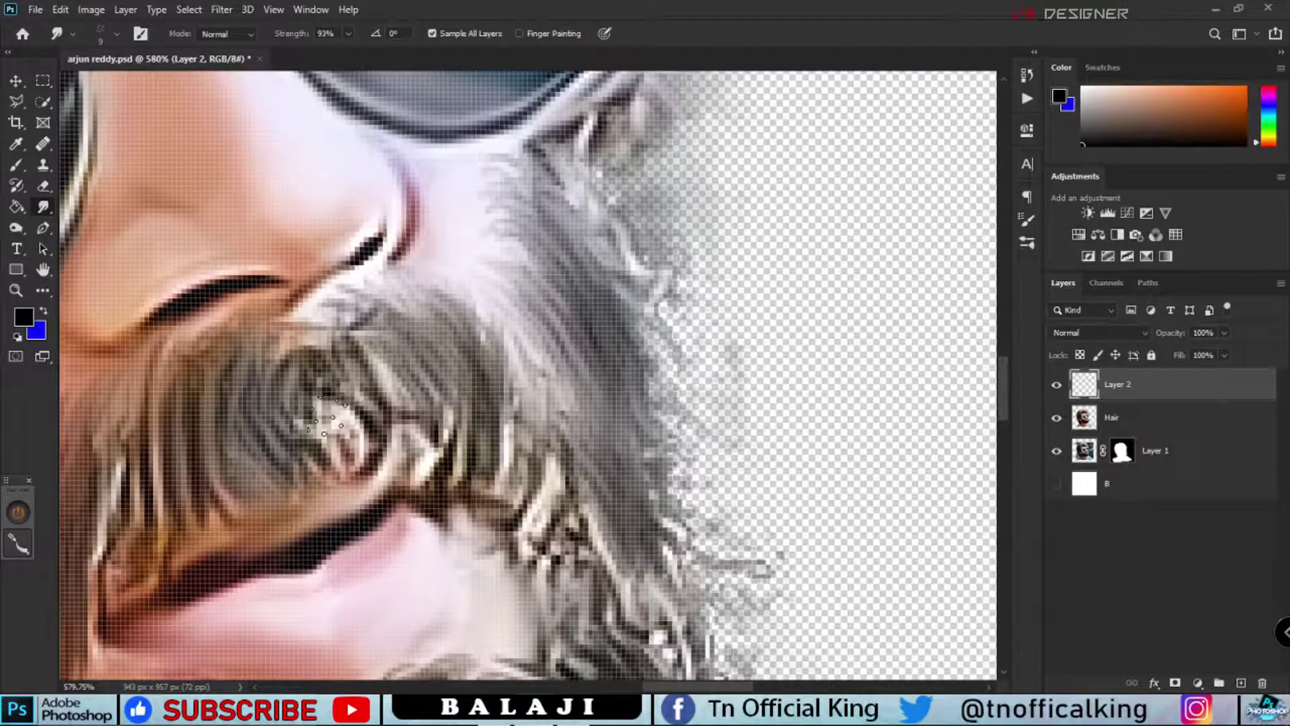
{"action": "scroll", "coordinate": [326, 416], "scroll_direction": "down", "scroll_amount": 5}
{"action": "scroll", "coordinate": [549, 352], "scroll_direction": "up", "scroll_amount": 3}
{"action": "scroll", "coordinate": [549, 353], "scroll_direction": "up", "scroll_amount": 2}
{"action": "scroll", "coordinate": [527, 288], "scroll_direction": "down", "scroll_amount": 5}
{"action": "scroll", "coordinate": [631, 336], "scroll_direction": "up", "scroll_amount": 1}
{"action": "scroll", "coordinate": [631, 336], "scroll_direction": "down", "scroll_amount": 1}
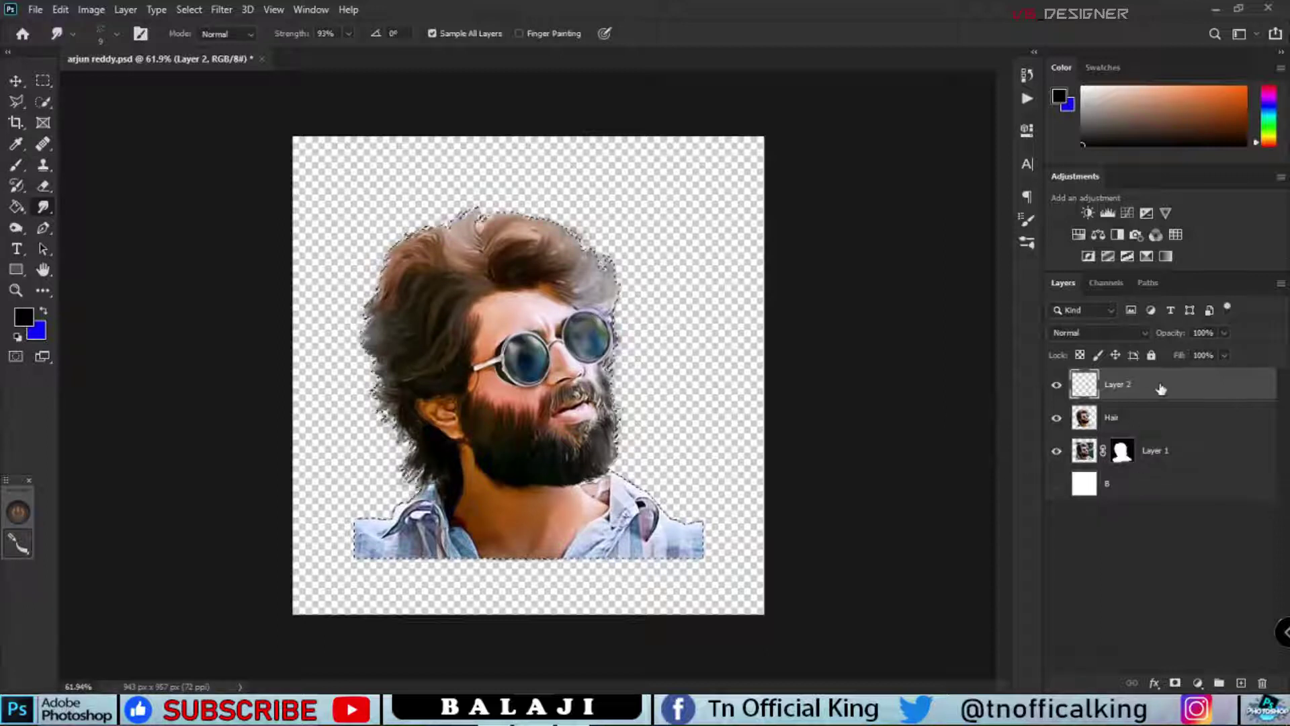
Step: Add Layer 3 in Overlay mode, brush at 12% opacity, switching paint colour to pink
{"action": "left_click", "coordinate": [1241, 683]}
{"action": "key", "text": "b"}
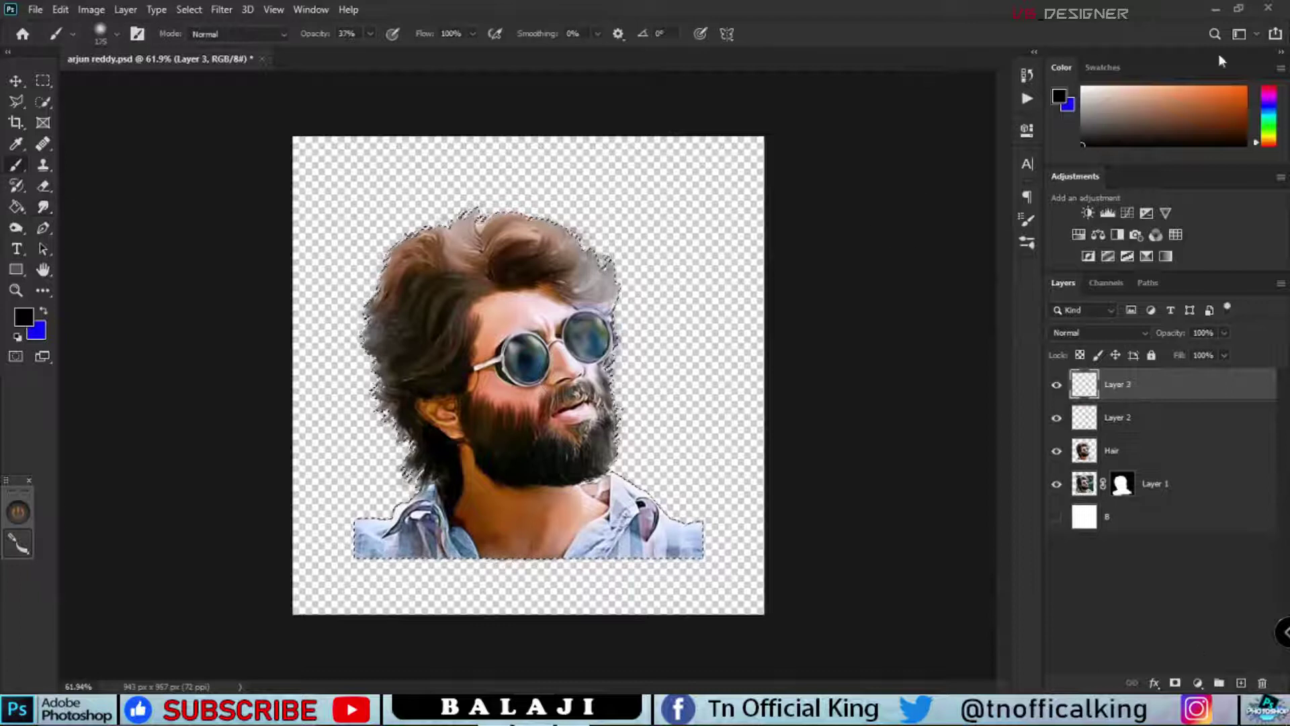
{"action": "left_click_drag", "start_coordinate": [355, 58], "coordinate": [345, 58]}
{"action": "left_click", "coordinate": [1099, 333]}
{"action": "left_click", "coordinate": [1076, 484]}
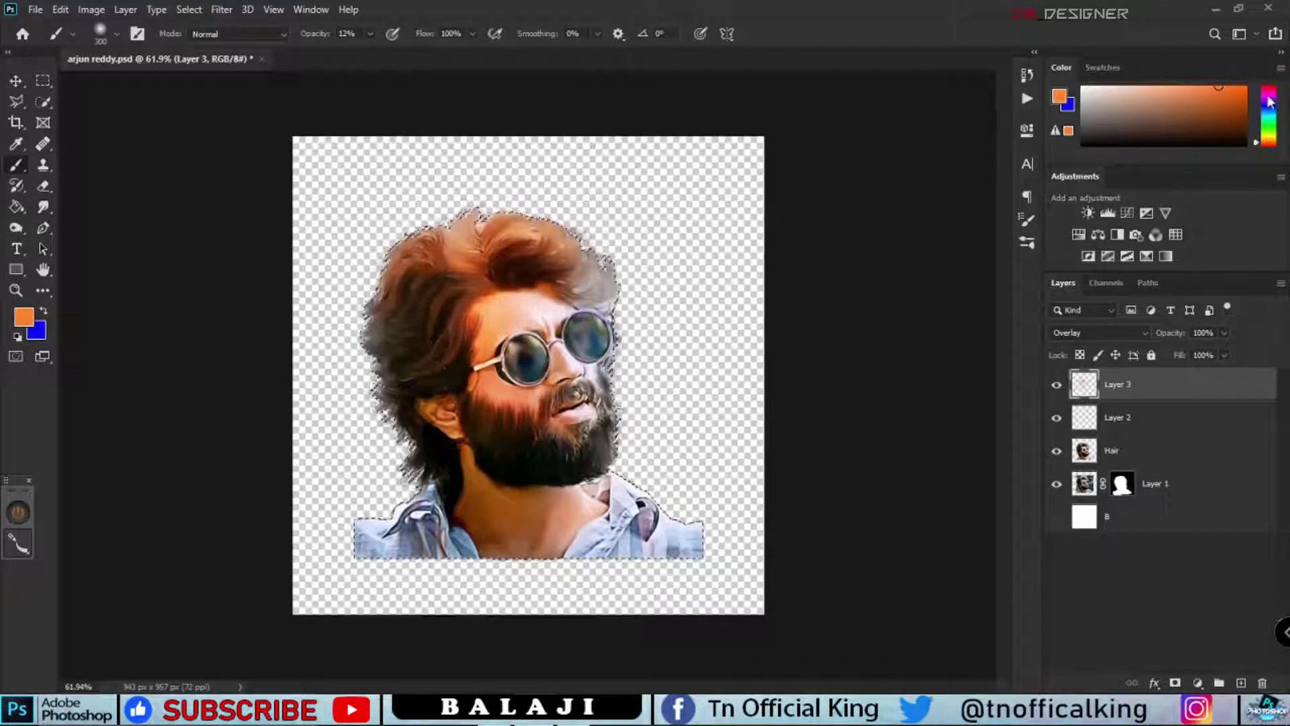
{"action": "left_click_drag", "start_coordinate": [1270, 101], "coordinate": [1269, 94]}
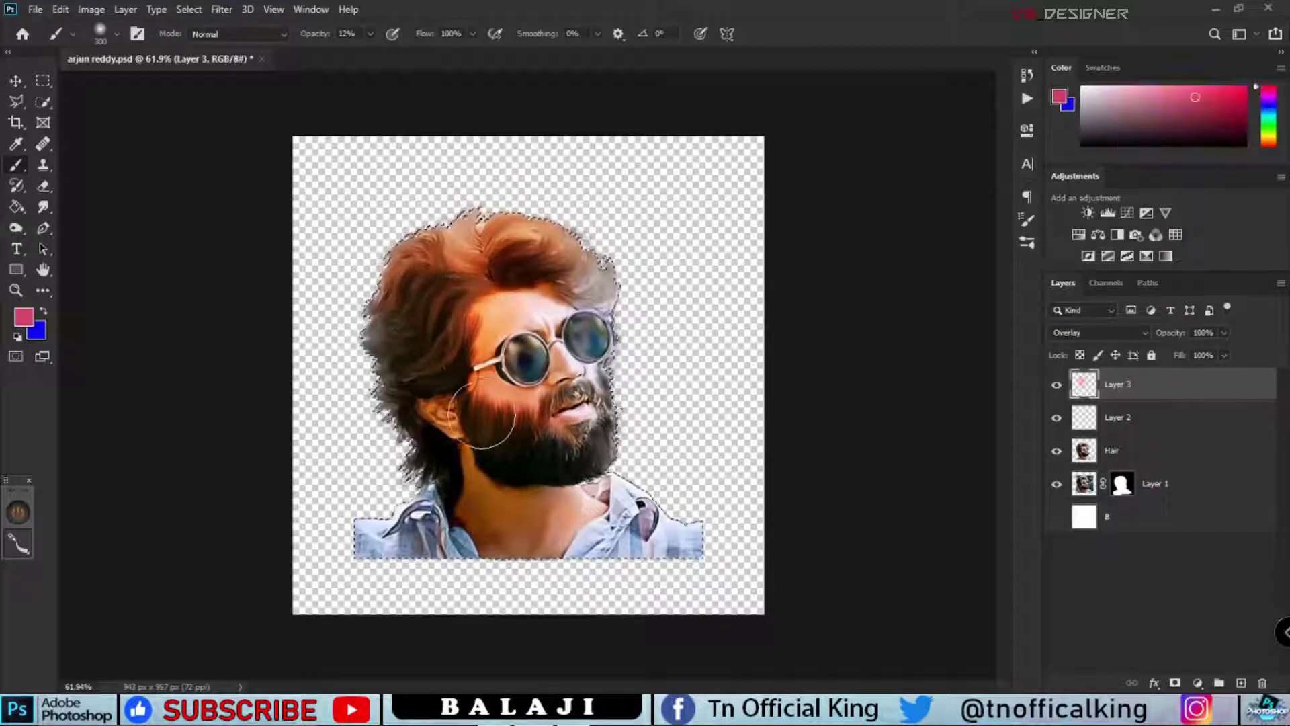
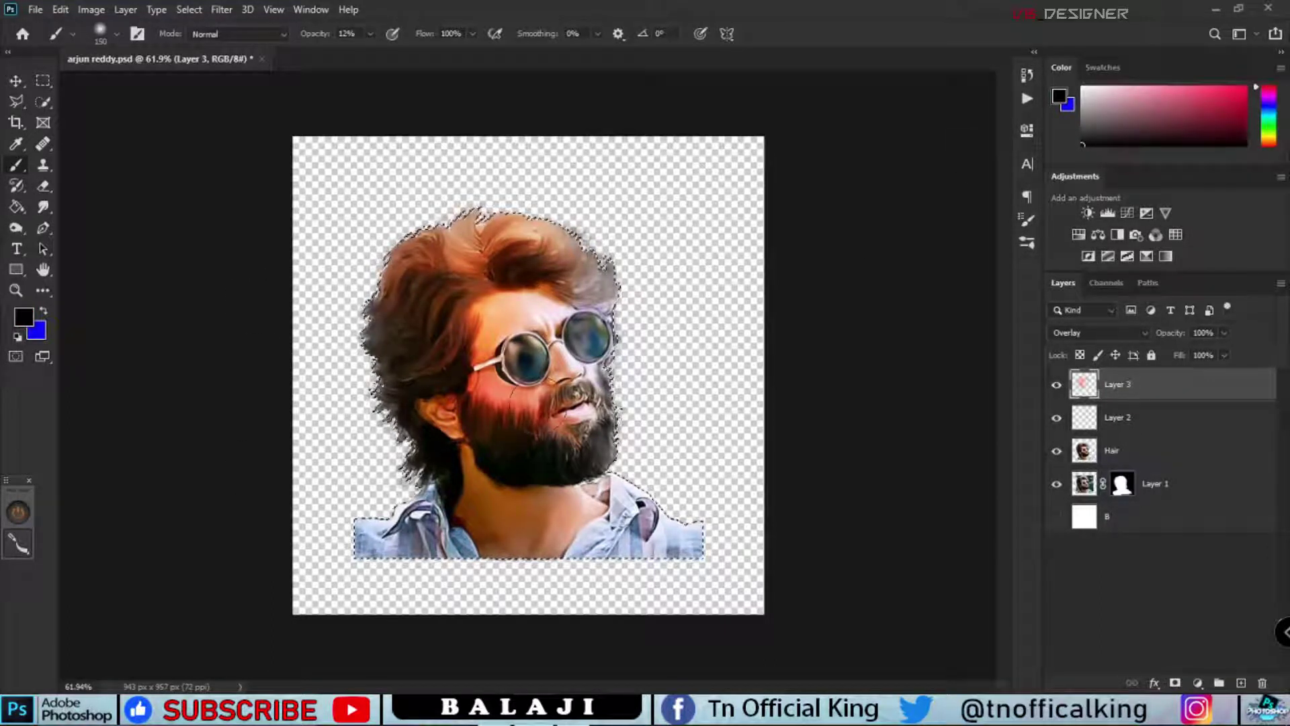
Step: Pick a warm orange-yellow and paint a faint tint onto the neck on Layer 3
{"action": "left_click_drag", "start_coordinate": [1269, 144], "coordinate": [1263, 146]}
{"action": "left_click", "coordinate": [1232, 88]}
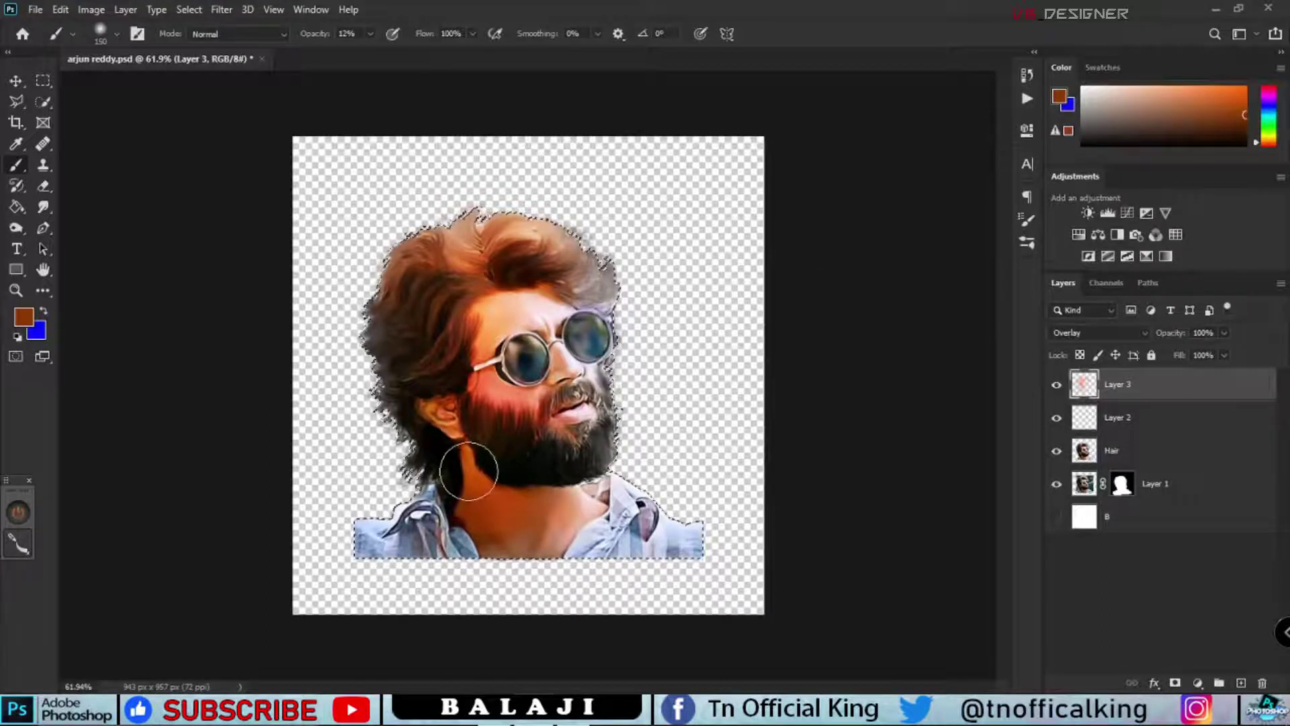
{"action": "left_click", "coordinate": [1274, 140]}
{"action": "left_click_drag", "start_coordinate": [570, 509], "coordinate": [521, 551]}
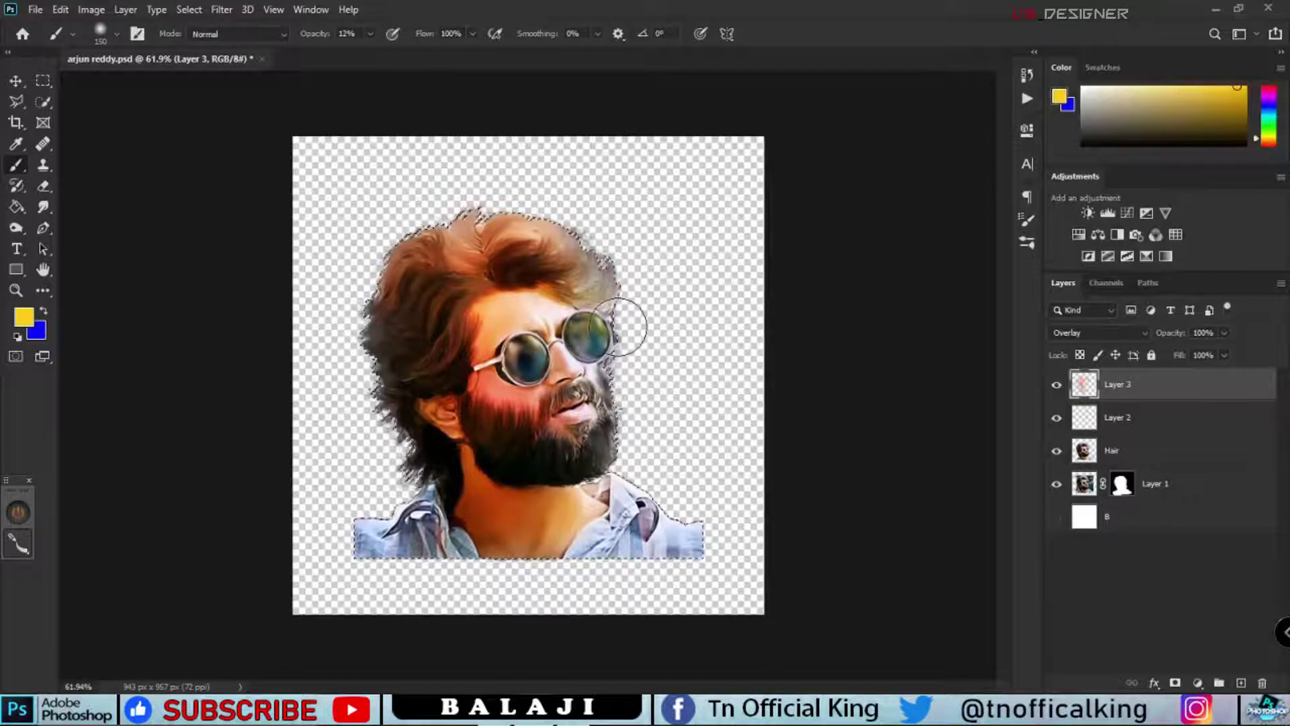
Step: Raise Layer 3's opacity to 86% and drop the selection around the figure
{"action": "key", "text": "e"}
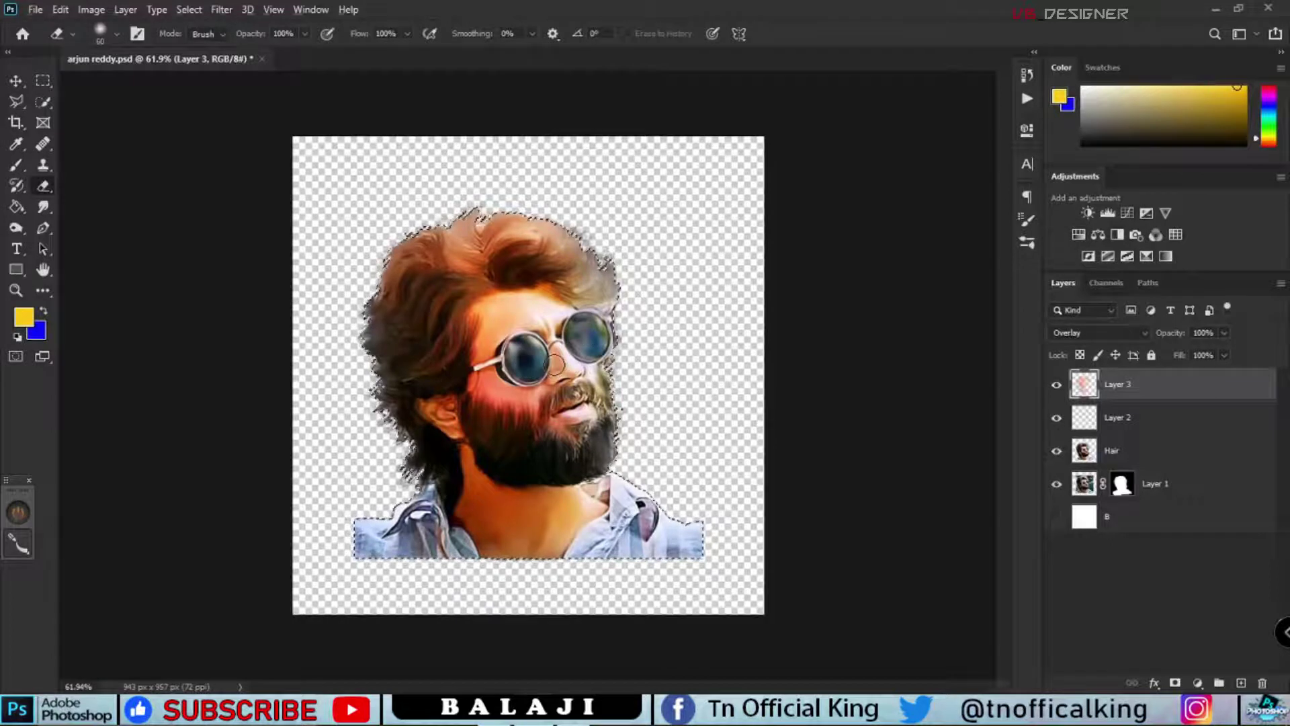
{"action": "scroll", "coordinate": [555, 364], "scroll_direction": "up", "scroll_amount": 1}
{"action": "left_click_drag", "start_coordinate": [1215, 356], "coordinate": [1216, 354]}
{"action": "key", "text": "ctrl+d"}
{"action": "scroll", "coordinate": [598, 426], "scroll_direction": "up", "scroll_amount": 2}
{"action": "scroll", "coordinate": [596, 427], "scroll_direction": "down", "scroll_amount": 2}
Step: Crop the canvas wider to 1442 × 1050 px and shift the portrait to the left
{"action": "key", "text": "c"}
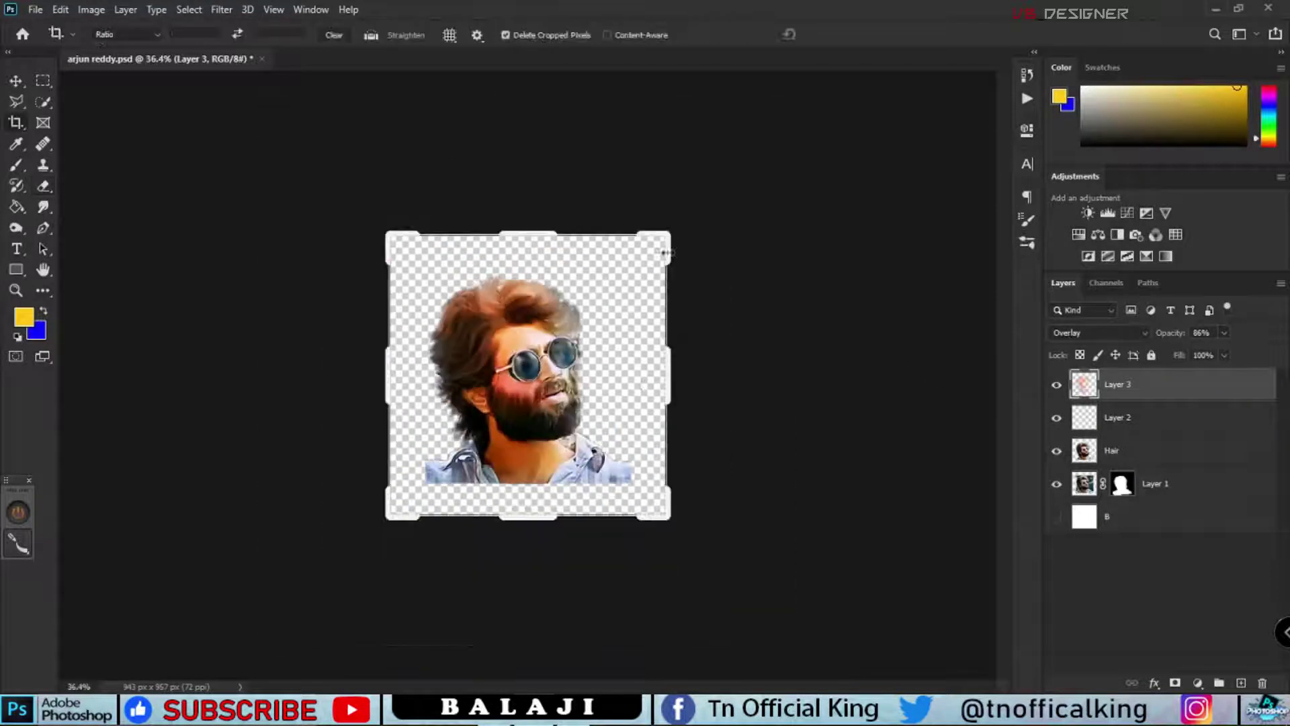
{"action": "left_click_drag", "start_coordinate": [668, 237], "coordinate": [726, 233]}
{"action": "key", "text": "Return"}
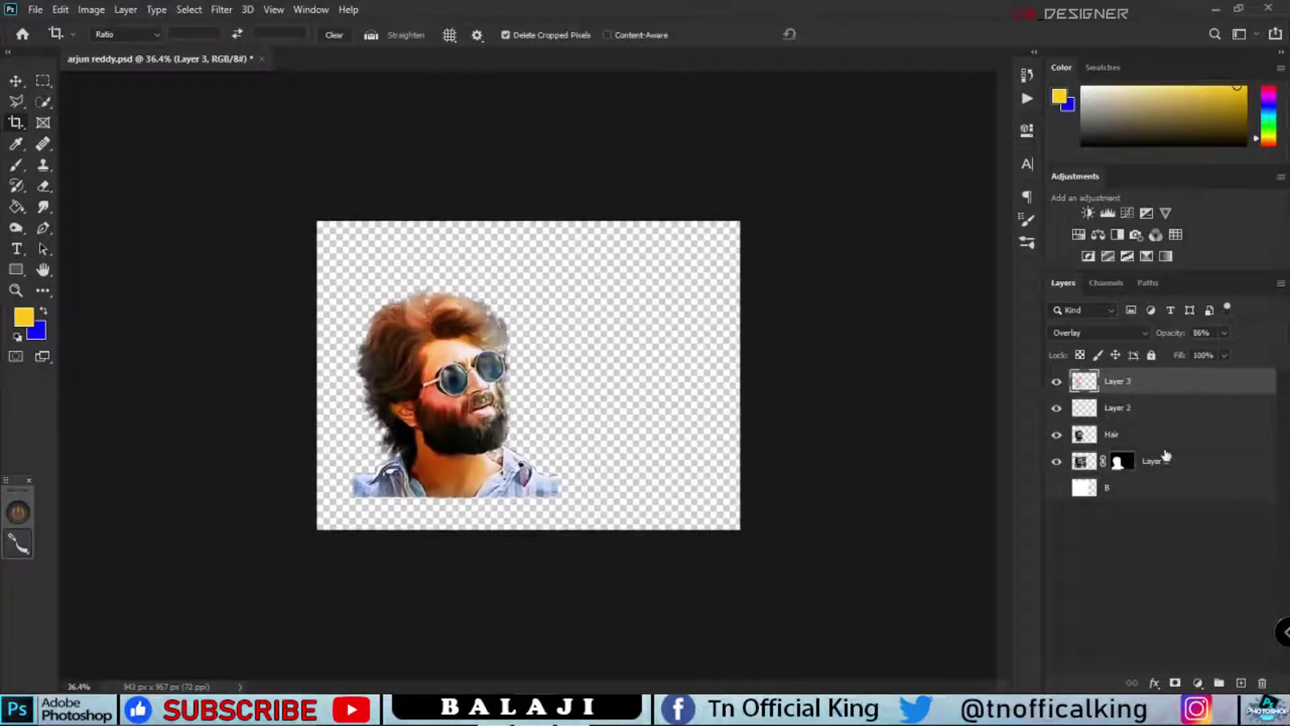
{"action": "key", "text": "v"}
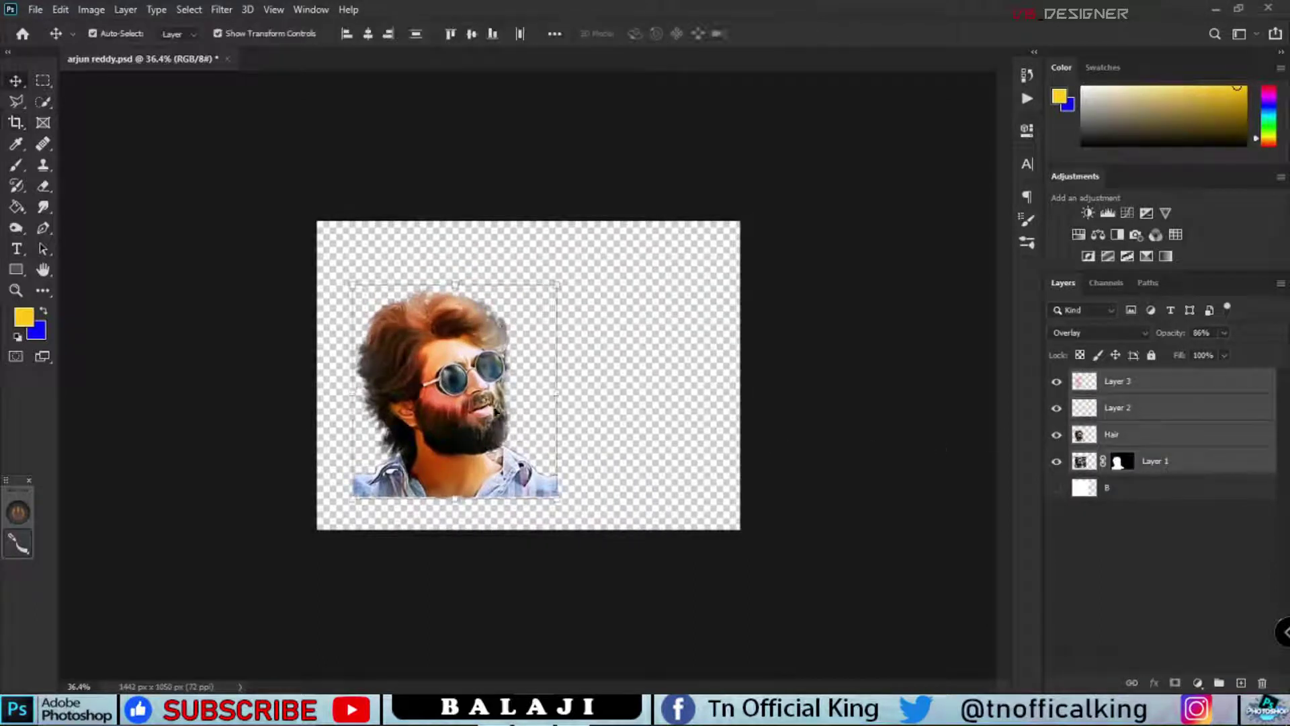
{"action": "left_click_drag", "start_coordinate": [525, 353], "coordinate": [608, 322]}
{"action": "key", "text": "ctrl+0"}
Step: Make Layer 2 the working layer and set up the Smudge tool with the 65 px VB DESIGNER brush
{"action": "scroll", "coordinate": [716, 308], "scroll_direction": "up", "scroll_amount": 3}
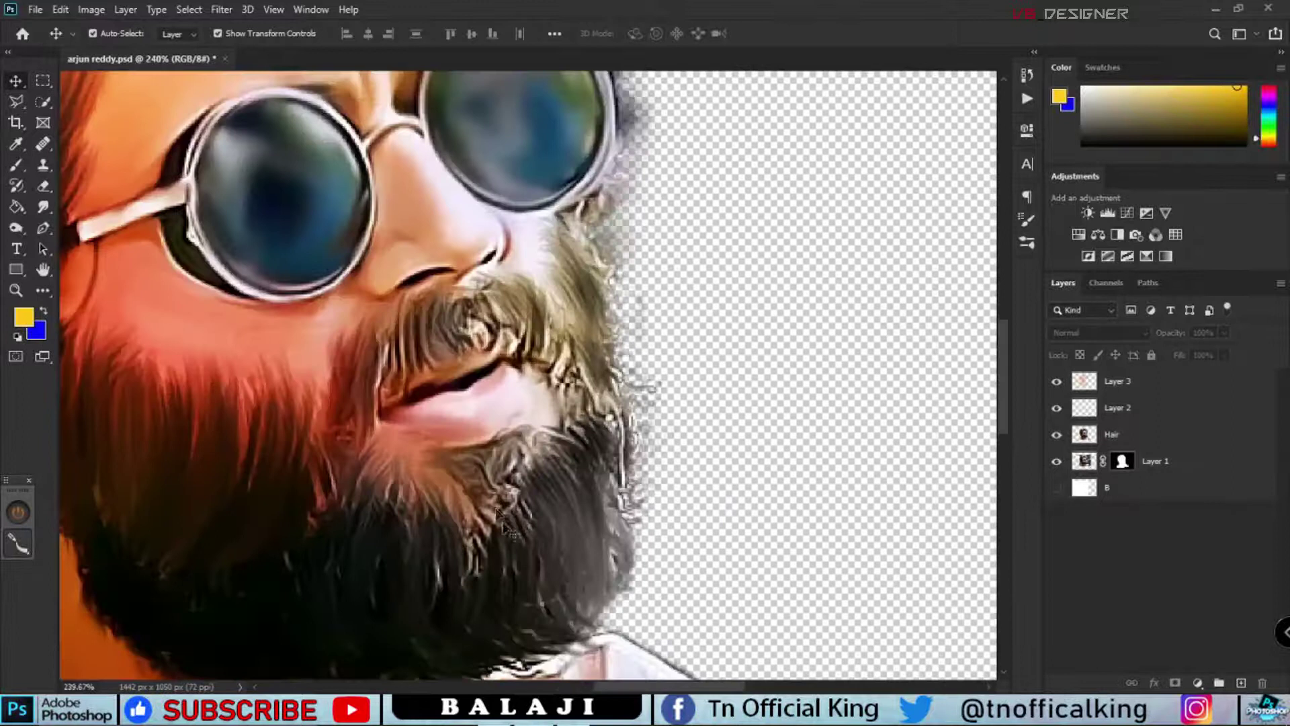
{"action": "scroll", "coordinate": [716, 307], "scroll_direction": "up", "scroll_amount": 2}
{"action": "left_click", "coordinate": [1178, 408]}
{"action": "left_click", "coordinate": [1151, 437]}
{"action": "left_click", "coordinate": [1174, 410]}
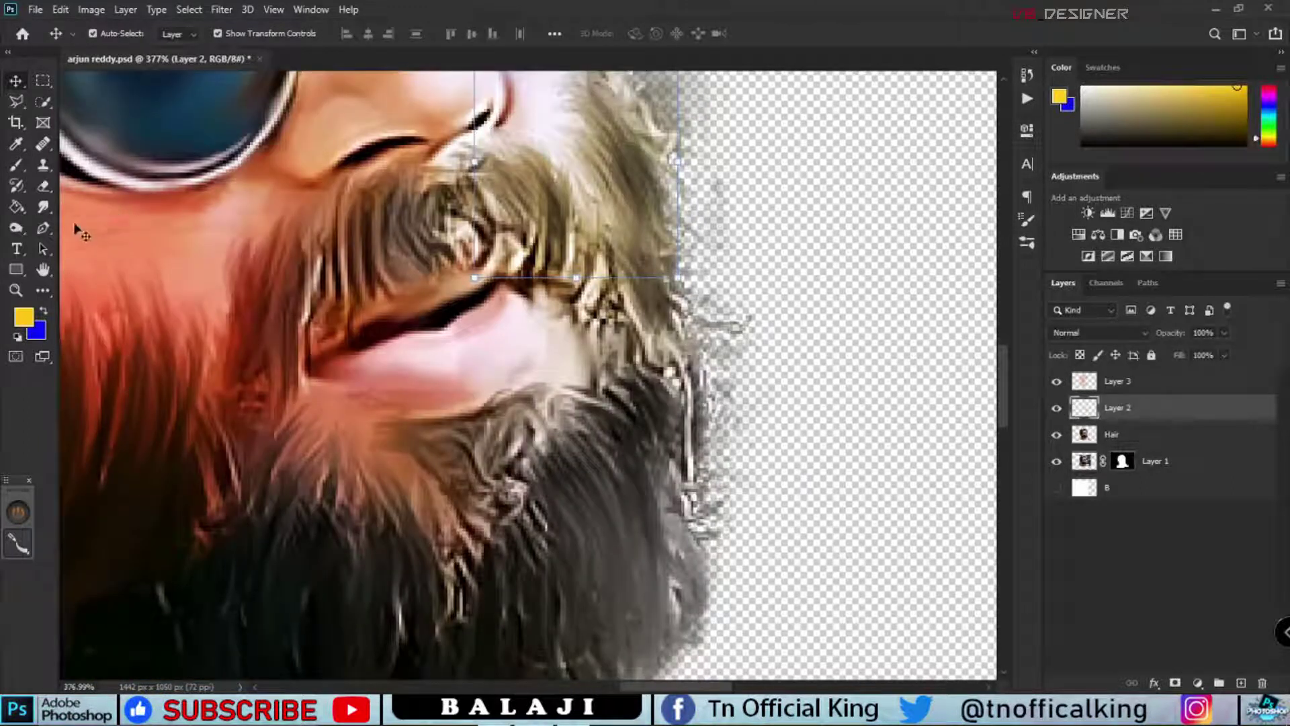
{"action": "left_click", "coordinate": [43, 206]}
{"action": "right_click", "coordinate": [758, 179]}
{"action": "scroll", "coordinate": [881, 422], "scroll_direction": "down", "scroll_amount": 3}
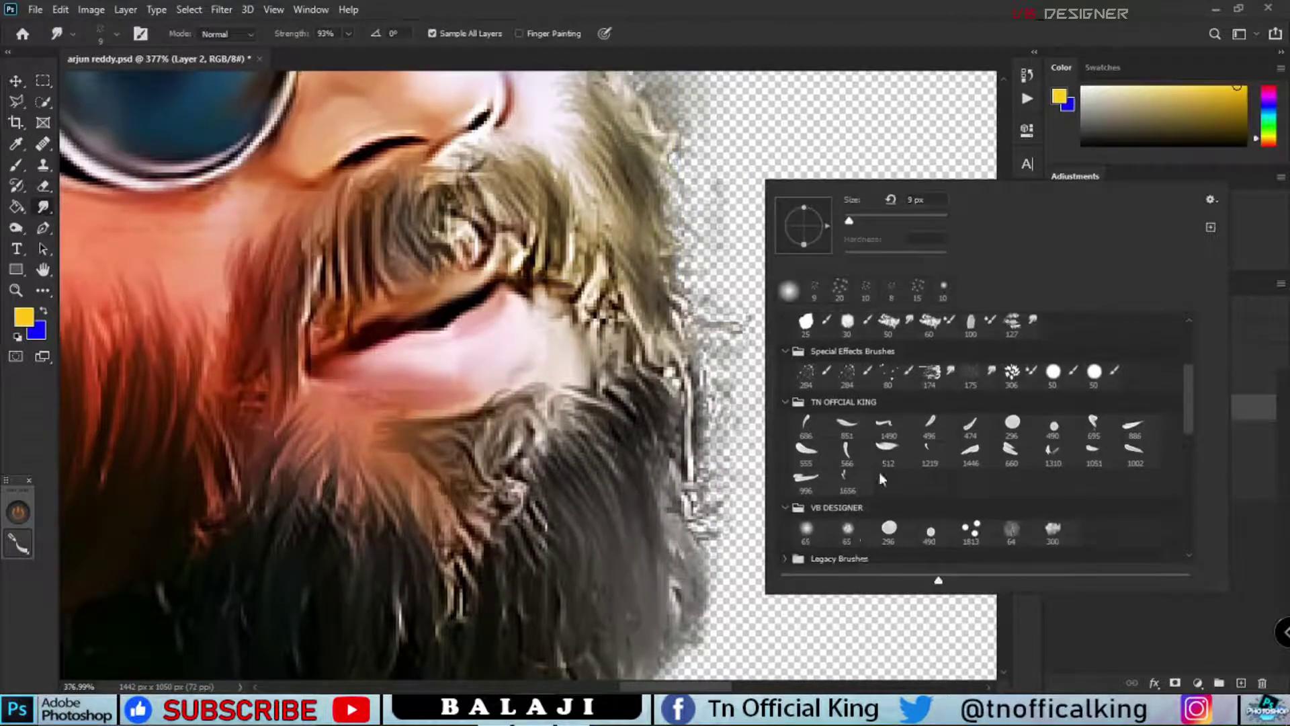
{"action": "left_click", "coordinate": [849, 519]}
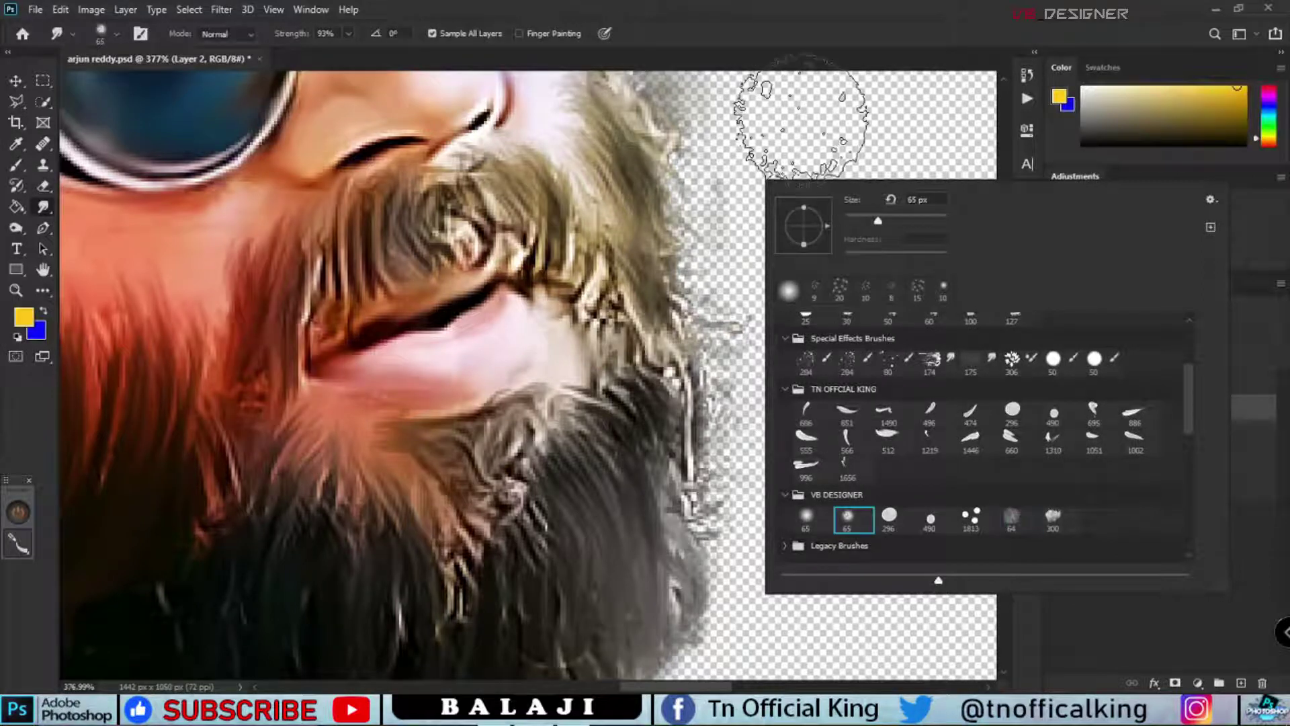
{"action": "left_click", "coordinate": [778, 115]}
Step: Smudge the beard into flowing strands, lower strength to 44%, and hide Layer 3's overlay
{"action": "mouse_move", "coordinate": [576, 519]}
{"action": "left_mouse_down"}
{"action": "mouse_move", "coordinate": [471, 463]}
{"action": "mouse_move", "coordinate": [533, 513]}
{"action": "left_mouse_up"}
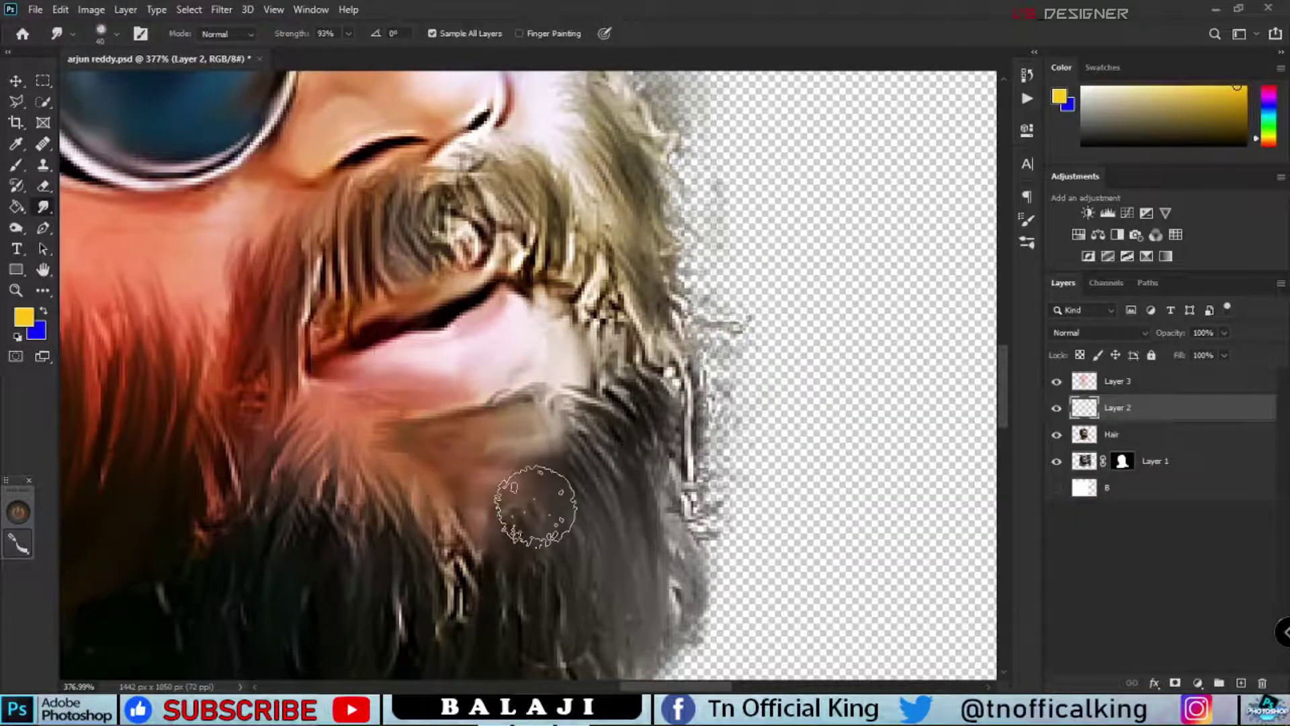
{"action": "mouse_move", "coordinate": [458, 417]}
{"action": "left_mouse_down"}
{"action": "mouse_move", "coordinate": [531, 504]}
{"action": "mouse_move", "coordinate": [446, 547]}
{"action": "left_mouse_up"}
{"action": "left_click_drag", "start_coordinate": [497, 498], "coordinate": [444, 565]}
{"action": "key", "text": "4"}
{"action": "key", "text": "4"}
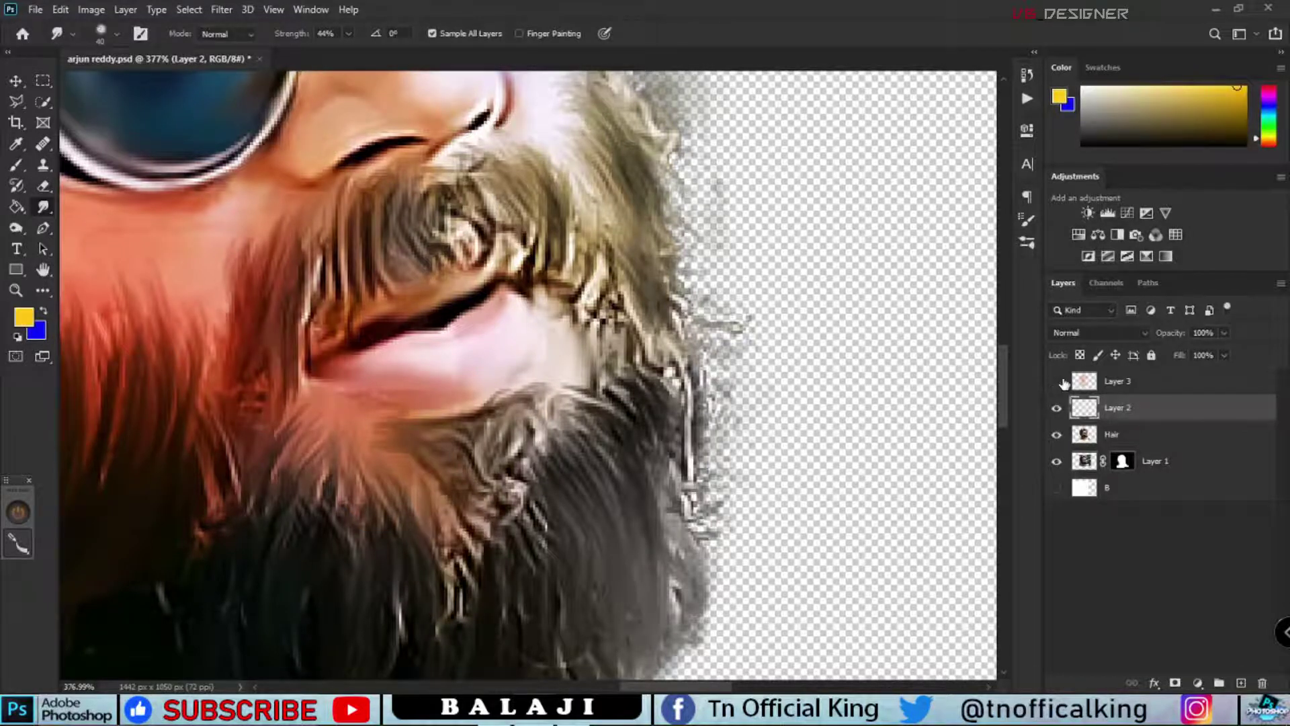
{"action": "left_click", "coordinate": [1062, 381]}
Step: Keep smudging the lower beard and the beard below and near the mouth
{"action": "mouse_move", "coordinate": [446, 518]}
{"action": "left_mouse_down"}
{"action": "mouse_move", "coordinate": [461, 547]}
{"action": "mouse_move", "coordinate": [495, 475]}
{"action": "mouse_move", "coordinate": [469, 455]}
{"action": "left_mouse_up"}
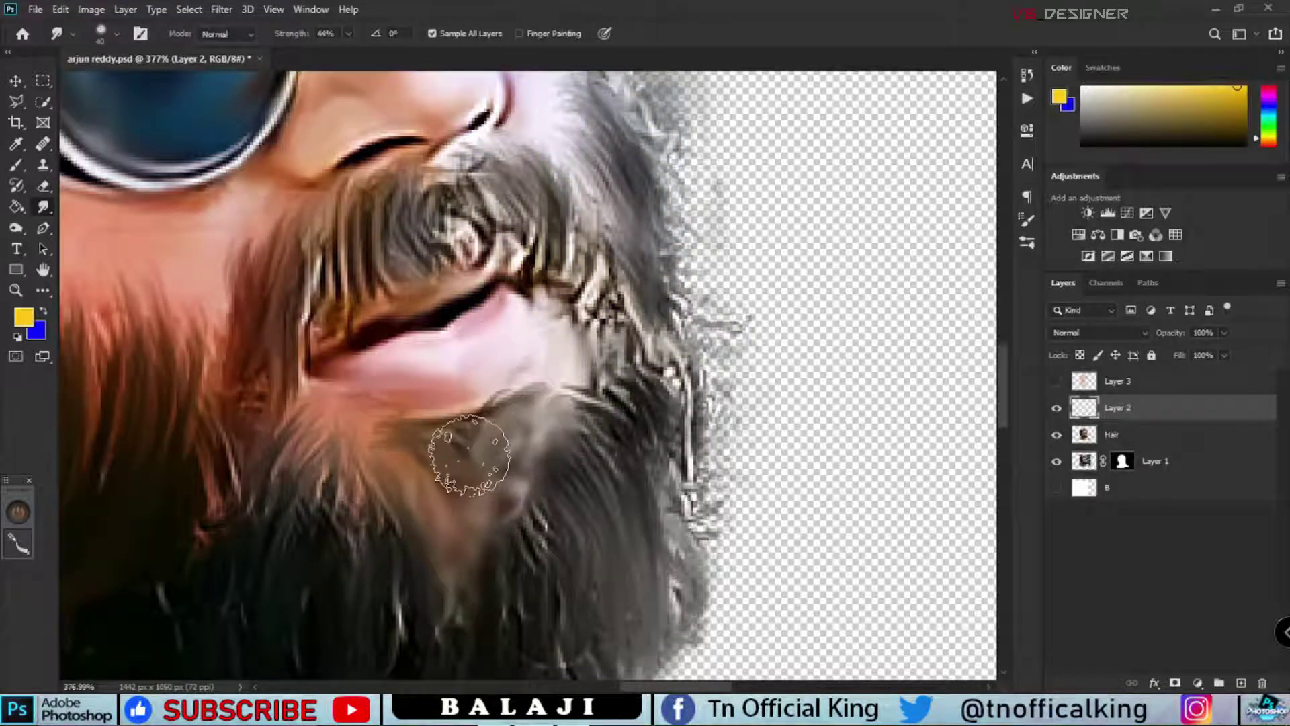
{"action": "scroll", "coordinate": [470, 455], "scroll_direction": "up", "scroll_amount": 2}
{"action": "scroll", "coordinate": [446, 591], "scroll_direction": "up", "scroll_amount": 2}
{"action": "mouse_move", "coordinate": [524, 510]}
{"action": "left_mouse_down"}
{"action": "mouse_move", "coordinate": [510, 393]}
{"action": "mouse_move", "coordinate": [403, 430]}
{"action": "left_mouse_up"}
{"action": "scroll", "coordinate": [574, 538], "scroll_direction": "down", "scroll_amount": 2}
{"action": "mouse_move", "coordinate": [604, 571]}
{"action": "left_mouse_down"}
{"action": "mouse_move", "coordinate": [575, 533]}
{"action": "mouse_move", "coordinate": [591, 349]}
{"action": "left_mouse_up"}
{"action": "scroll", "coordinate": [575, 532], "scroll_direction": "down", "scroll_amount": 2}
{"action": "scroll", "coordinate": [605, 403], "scroll_direction": "up", "scroll_amount": 3}
{"action": "left_click_drag", "start_coordinate": [592, 498], "coordinate": [659, 308]}
Step: Switch to the 1813 VB DESIGNER brush and shrink the smudge brush to 9 px
{"action": "right_click", "coordinate": [662, 286]}
{"action": "scroll", "coordinate": [871, 565], "scroll_direction": "down", "scroll_amount": 1}
{"action": "left_click", "coordinate": [869, 553]}
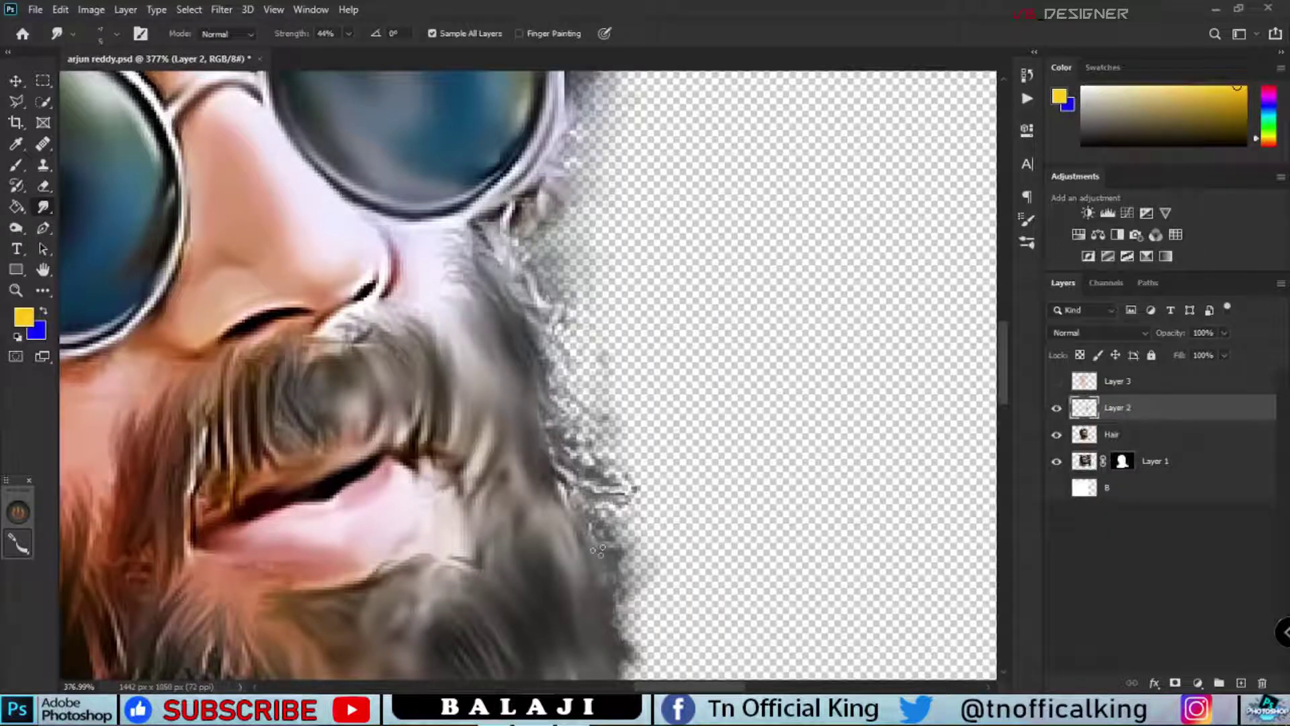
{"action": "scroll", "coordinate": [702, 531], "scroll_direction": "down", "scroll_amount": 3}
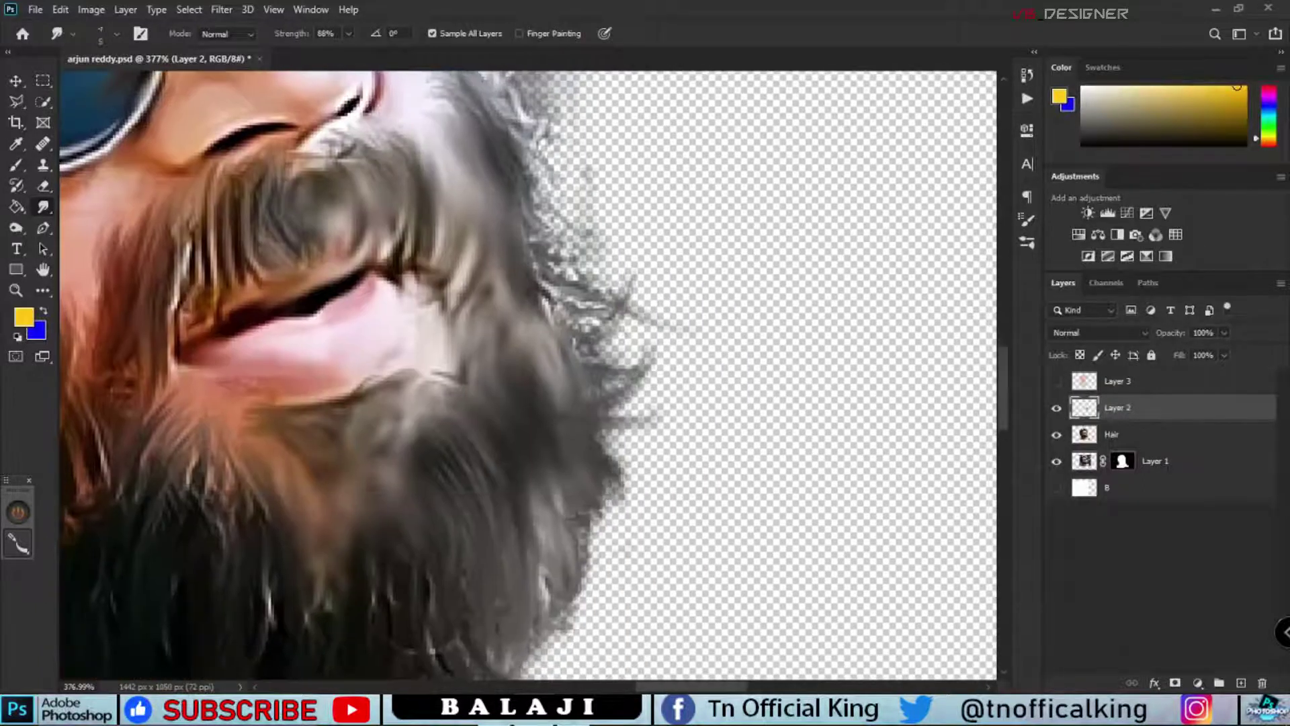
{"action": "scroll", "coordinate": [702, 531], "scroll_direction": "down", "scroll_amount": 2}
{"action": "scroll", "coordinate": [702, 531], "scroll_direction": "up", "scroll_amount": 2}
{"action": "key", "text": "ctrl+0"}
{"action": "scroll", "coordinate": [643, 360], "scroll_direction": "up", "scroll_amount": 5}
{"action": "scroll", "coordinate": [643, 360], "scroll_direction": "up", "scroll_amount": 2}
{"action": "key", "text": "e"}
{"action": "scroll", "coordinate": [606, 329], "scroll_direction": "down", "scroll_amount": 3}
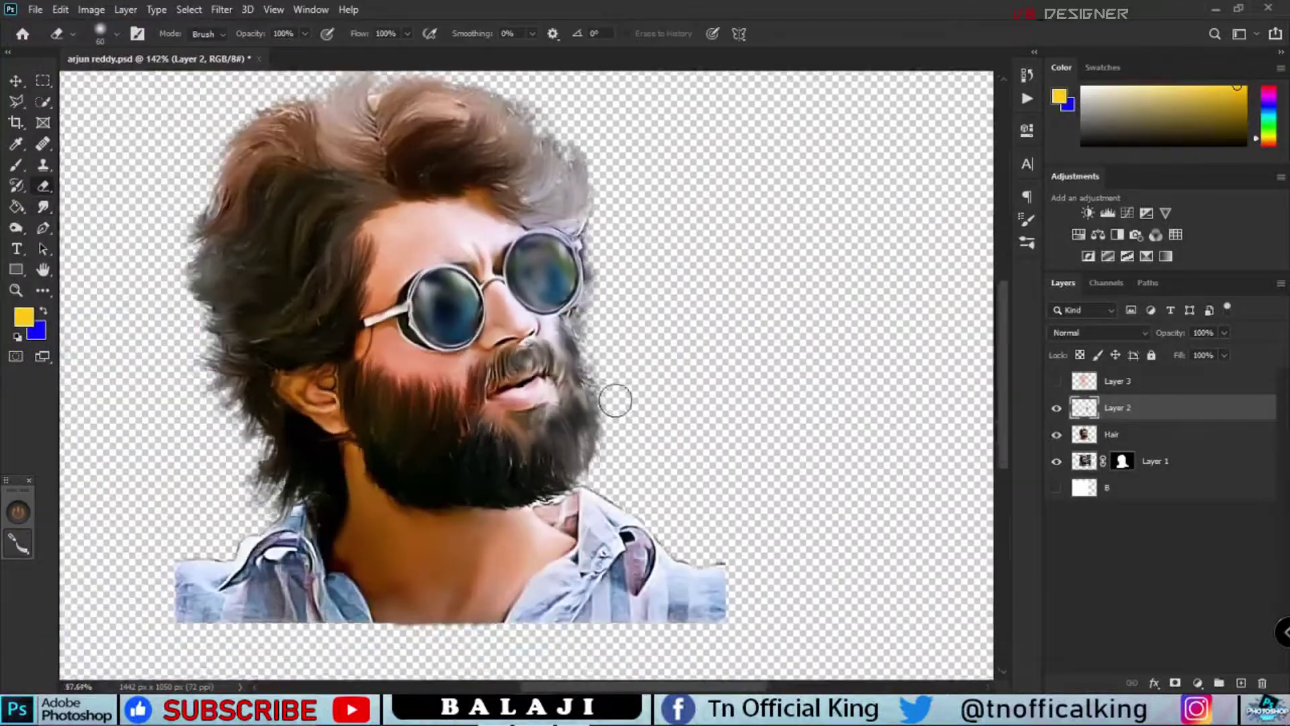
{"action": "scroll", "coordinate": [639, 420], "scroll_direction": "down", "scroll_amount": 2}
{"action": "scroll", "coordinate": [432, 461], "scroll_direction": "up", "scroll_amount": 10}
{"action": "left_click", "coordinate": [43, 206]}
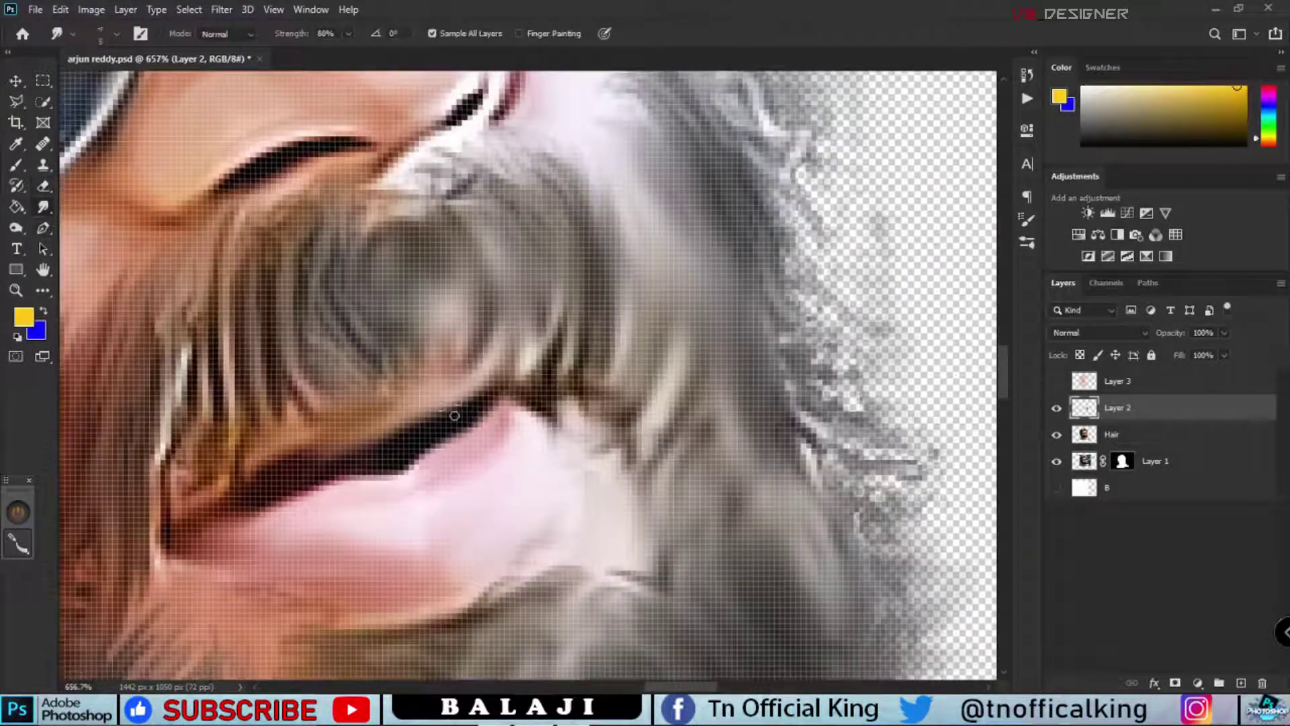
{"action": "right_click", "coordinate": [475, 282]}
{"action": "left_click", "coordinate": [567, 317]}
{"action": "key", "text": "Return"}
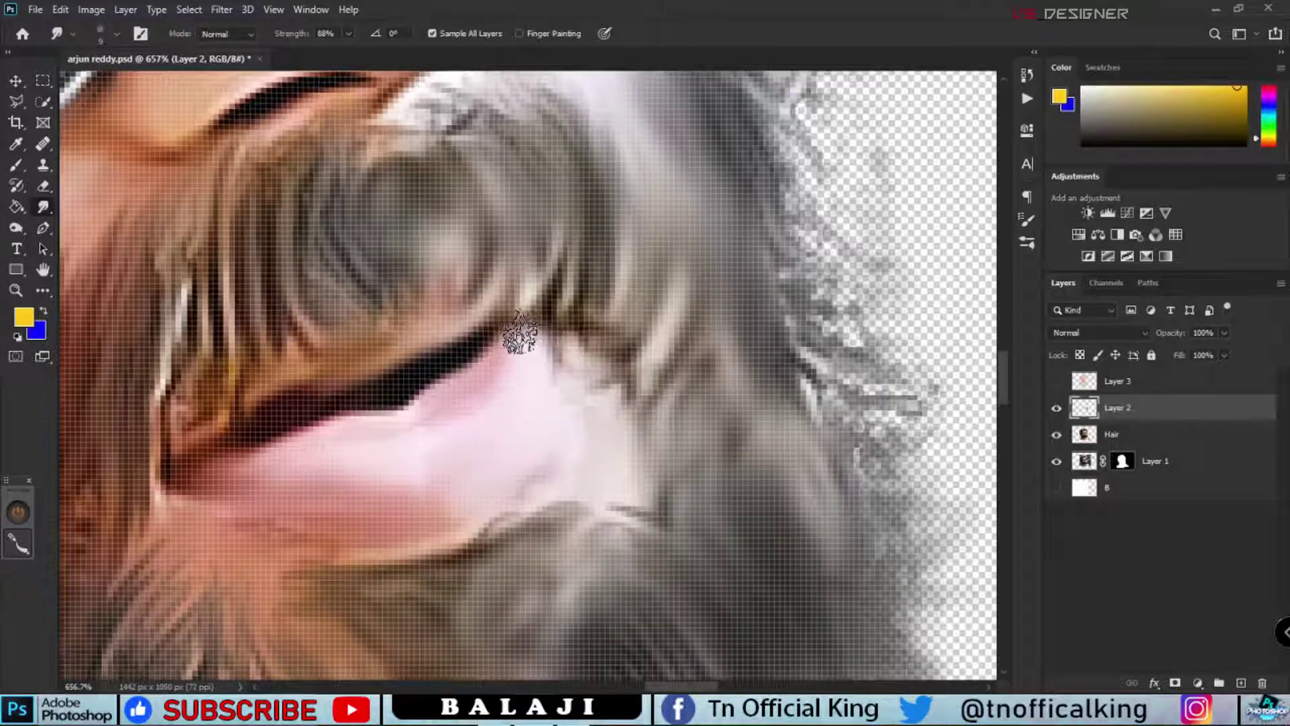
Step: Smudge the moustache into fine hair strands and show Layer 3's overlay again
{"action": "scroll", "coordinate": [531, 333], "scroll_direction": "down", "scroll_amount": 5}
{"action": "scroll", "coordinate": [509, 357], "scroll_direction": "up", "scroll_amount": 5}
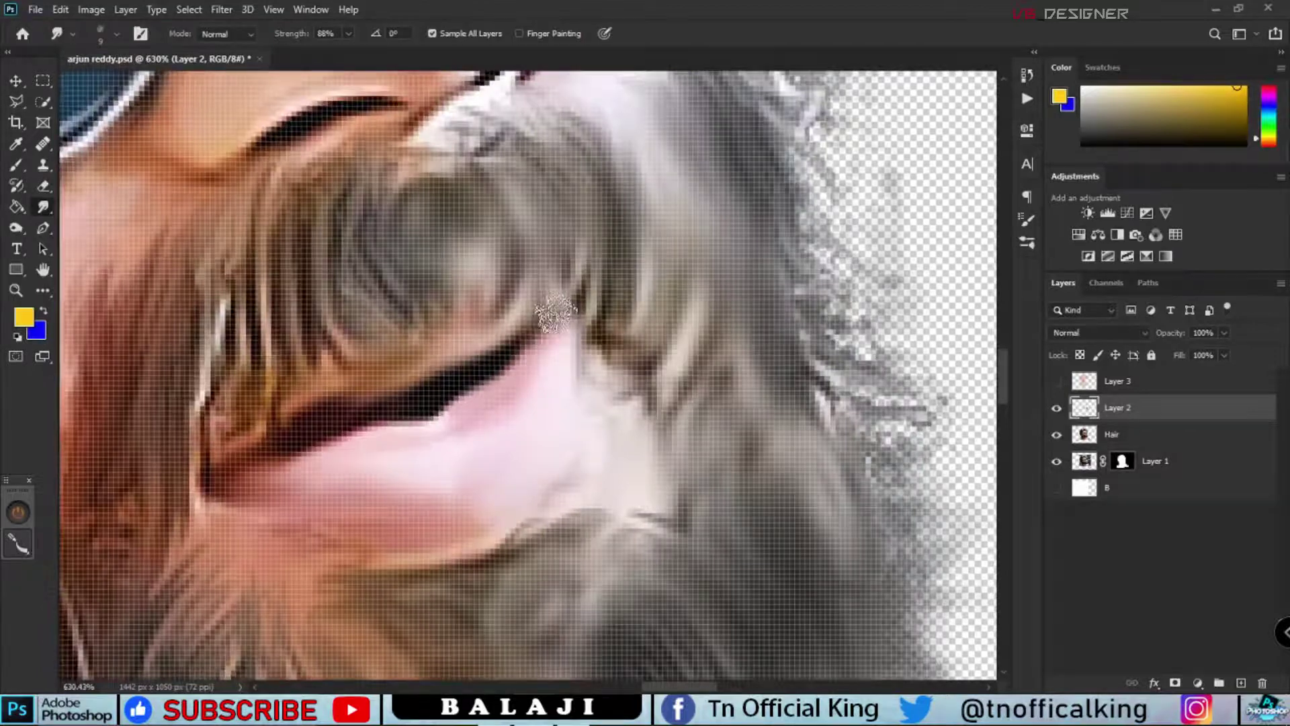
{"action": "scroll", "coordinate": [548, 305], "scroll_direction": "down", "scroll_amount": 3}
{"action": "scroll", "coordinate": [565, 313], "scroll_direction": "down", "scroll_amount": 2}
{"action": "scroll", "coordinate": [591, 322], "scroll_direction": "up", "scroll_amount": 4}
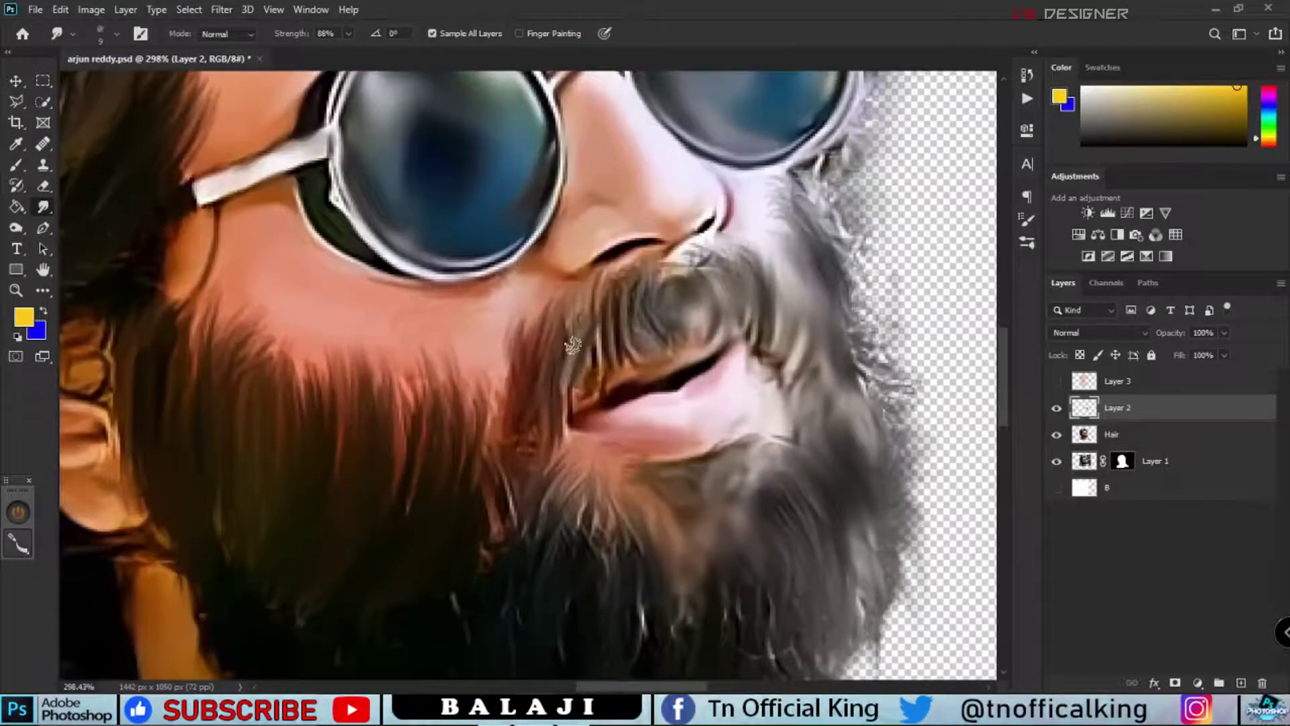
{"action": "scroll", "coordinate": [573, 345], "scroll_direction": "up", "scroll_amount": 5}
{"action": "left_click_drag", "start_coordinate": [590, 374], "coordinate": [537, 558]}
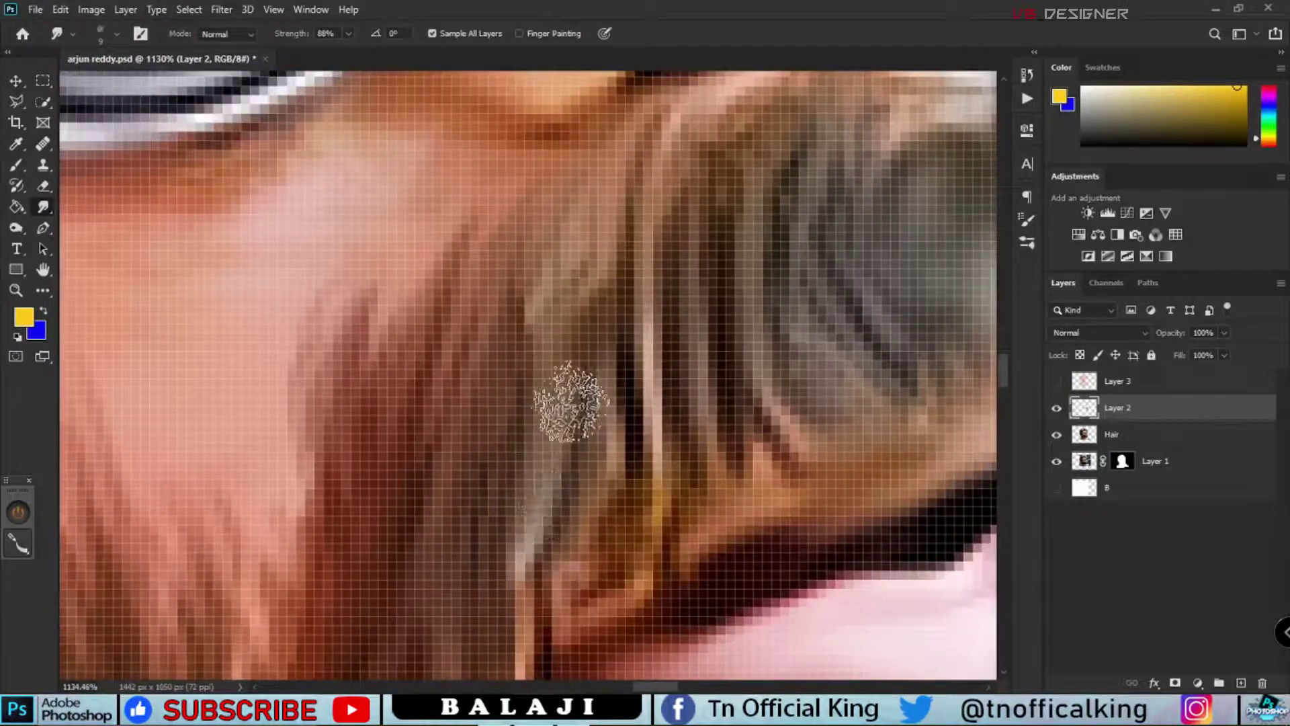
{"action": "scroll", "coordinate": [571, 401], "scroll_direction": "down", "scroll_amount": 2}
{"action": "scroll", "coordinate": [548, 578], "scroll_direction": "down", "scroll_amount": 3}
{"action": "scroll", "coordinate": [548, 537], "scroll_direction": "up", "scroll_amount": 3}
{"action": "scroll", "coordinate": [550, 521], "scroll_direction": "down", "scroll_amount": 1}
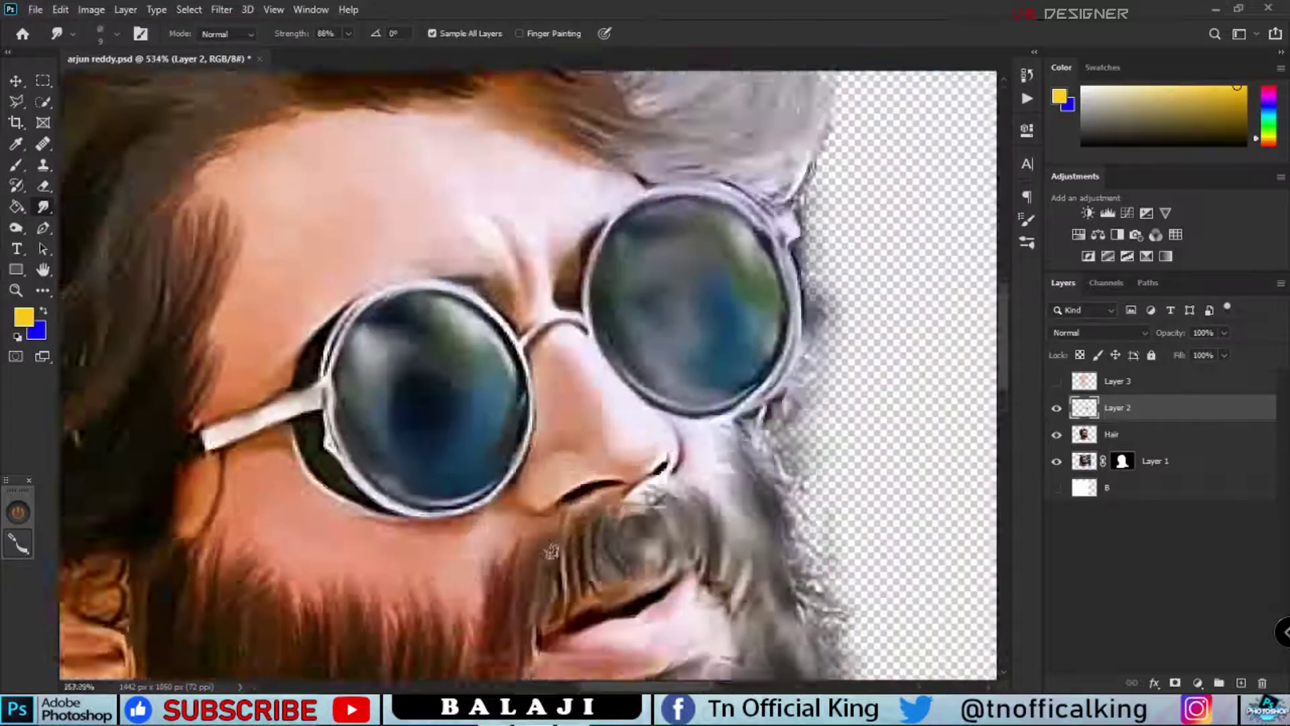
{"action": "scroll", "coordinate": [551, 551], "scroll_direction": "down", "scroll_amount": 3}
{"action": "scroll", "coordinate": [471, 403], "scroll_direction": "up", "scroll_amount": 2}
{"action": "scroll", "coordinate": [444, 365], "scroll_direction": "up", "scroll_amount": 1}
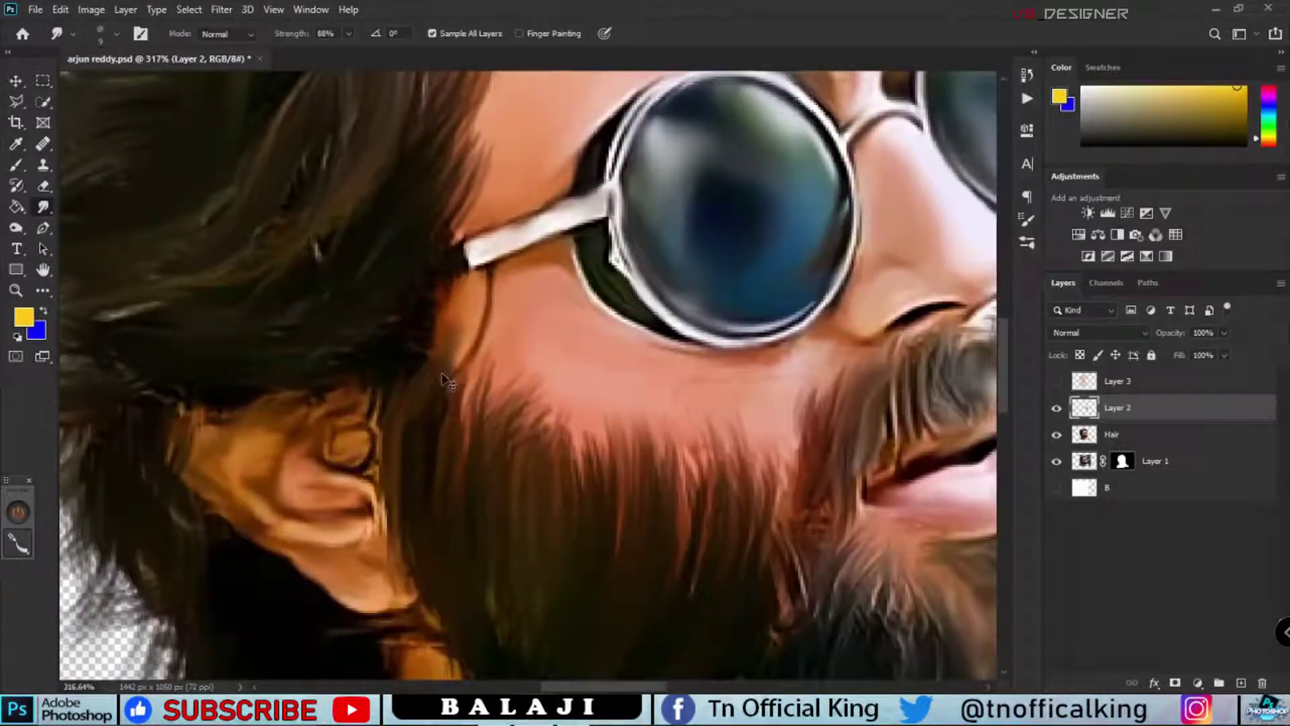
{"action": "scroll", "coordinate": [488, 426], "scroll_direction": "up", "scroll_amount": 1}
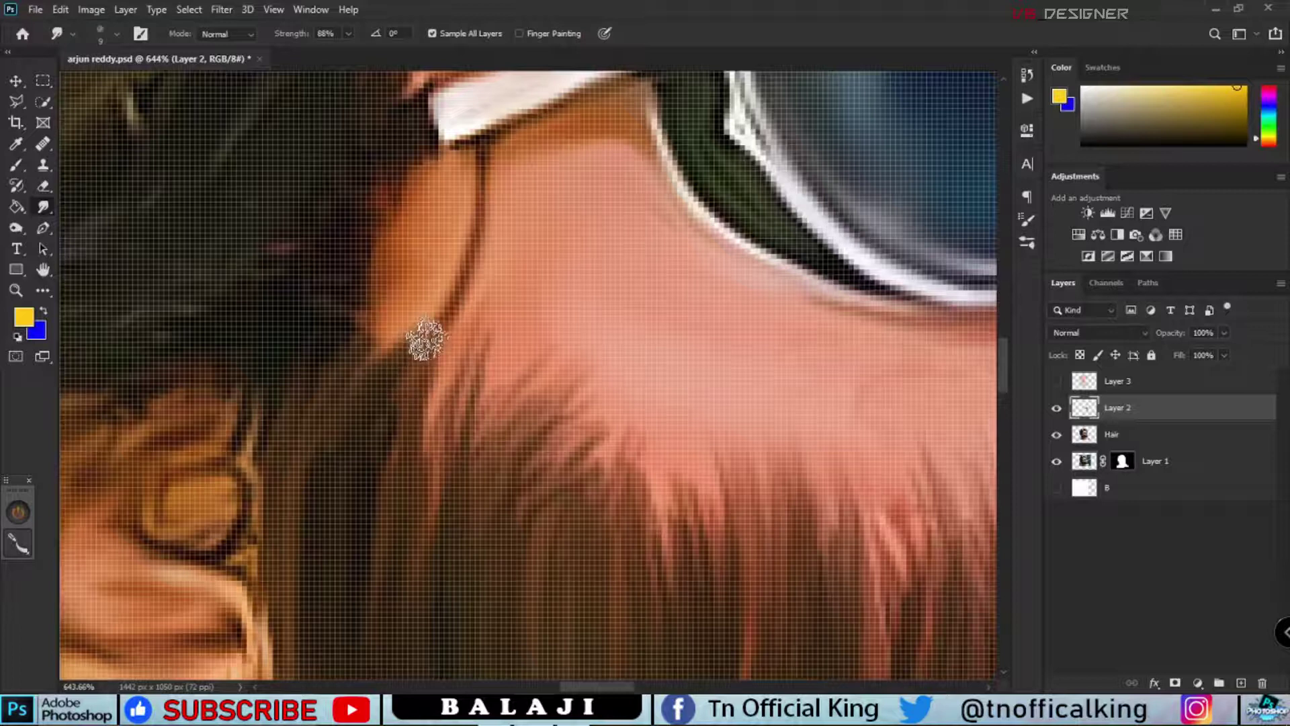
{"action": "scroll", "coordinate": [463, 336], "scroll_direction": "down", "scroll_amount": 7}
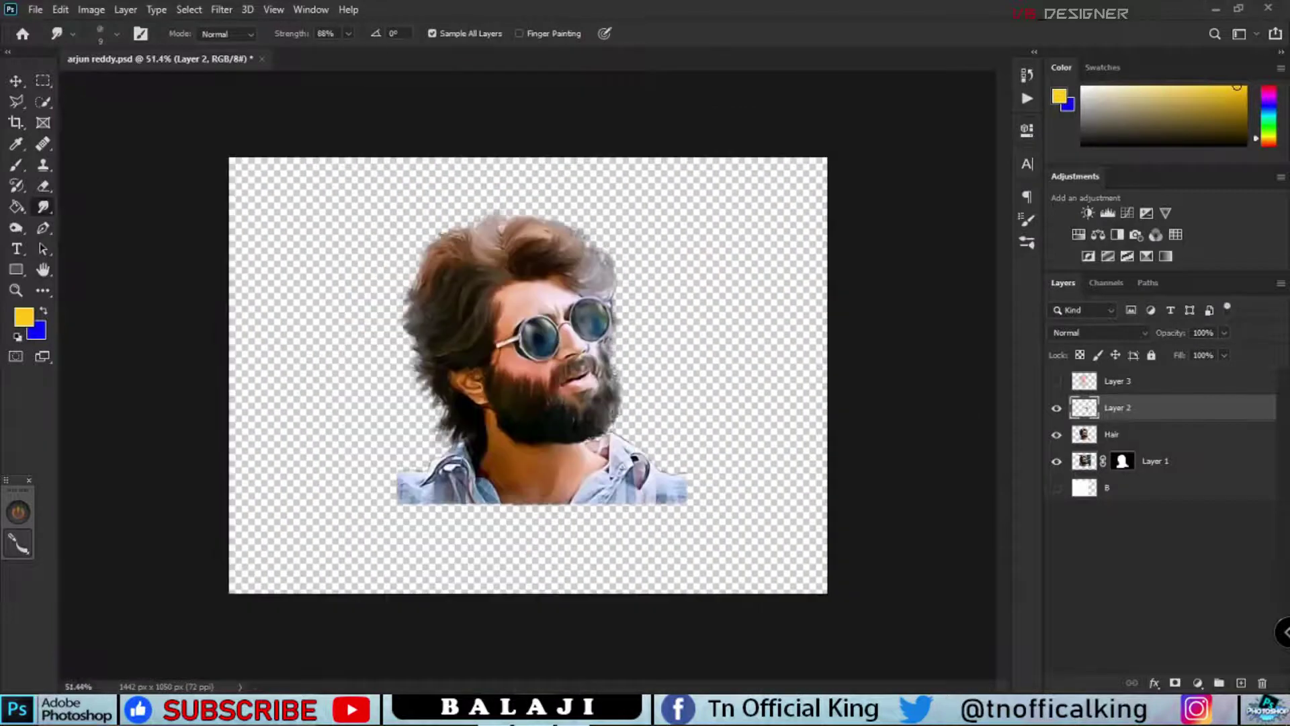
{"action": "scroll", "coordinate": [529, 375], "scroll_direction": "up", "scroll_amount": 1}
{"action": "left_click", "coordinate": [1057, 381]}
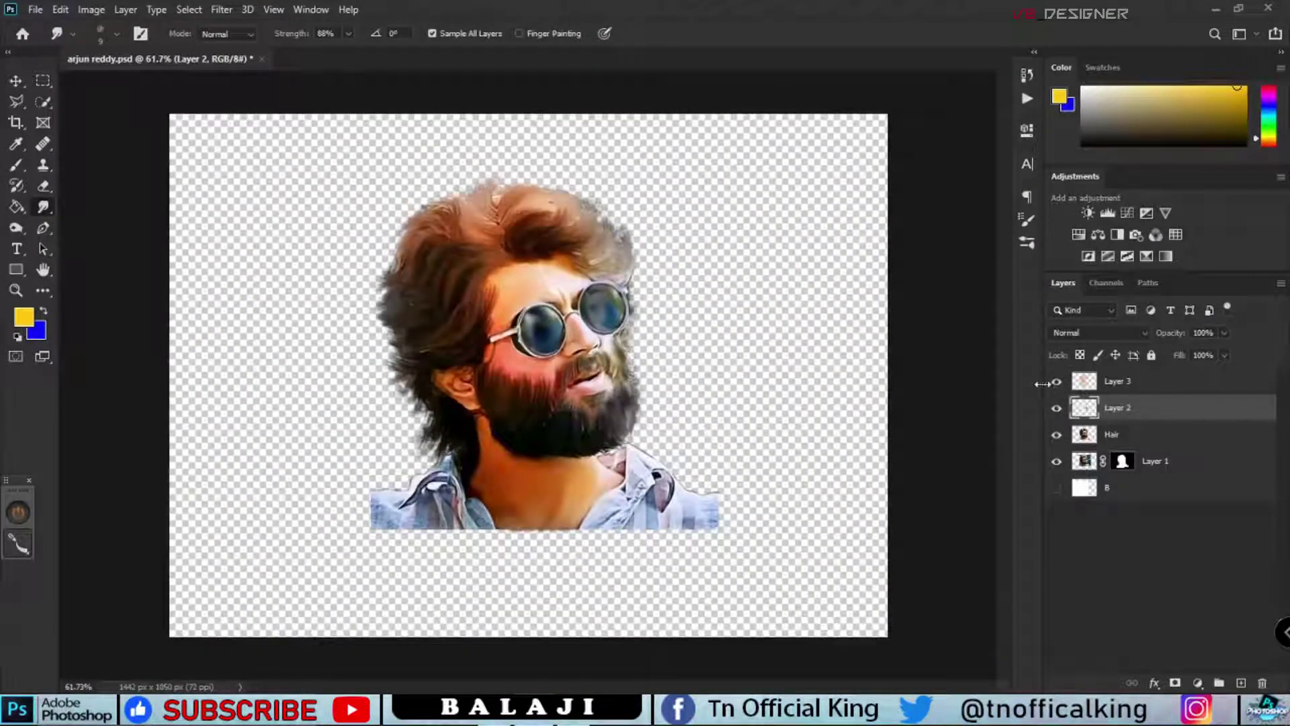
Step: Add a new empty layer, Layer 4, at the top of the layer stack
{"action": "key", "text": "e"}
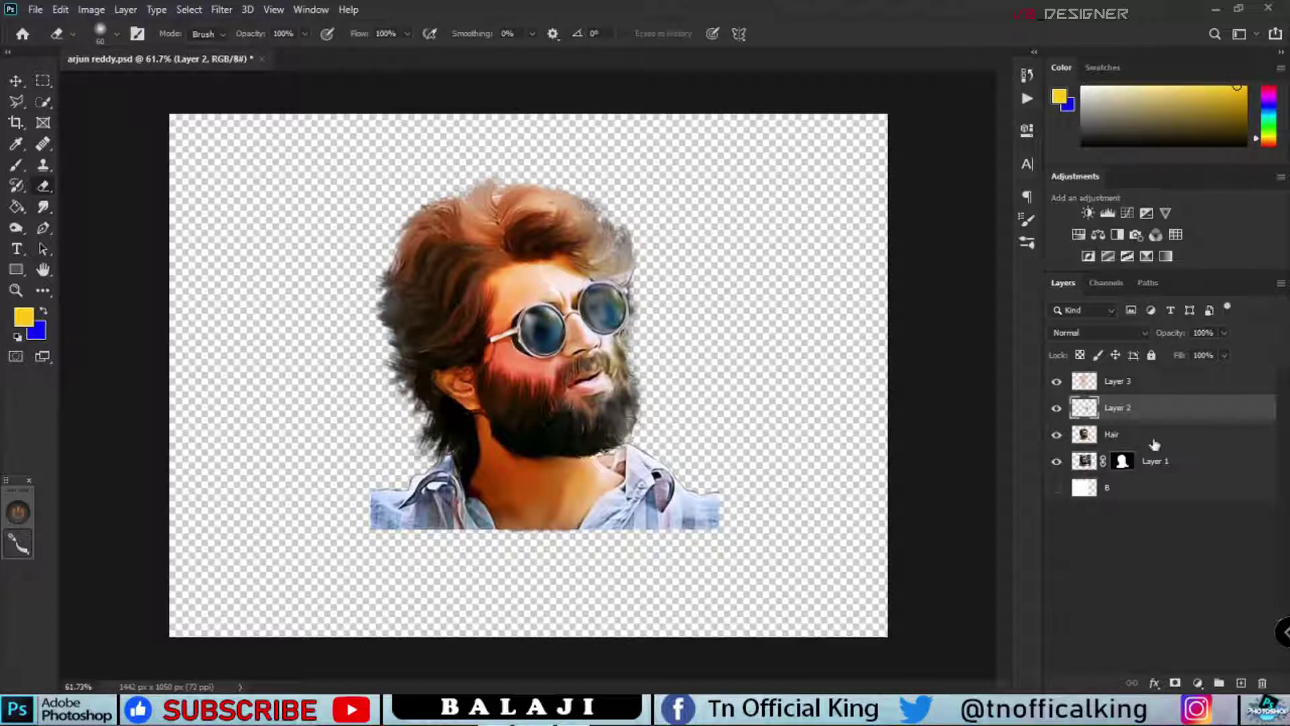
{"action": "left_click", "coordinate": [1155, 437]}
{"action": "left_click", "coordinate": [1171, 383]}
{"action": "left_click", "coordinate": [1241, 683]}
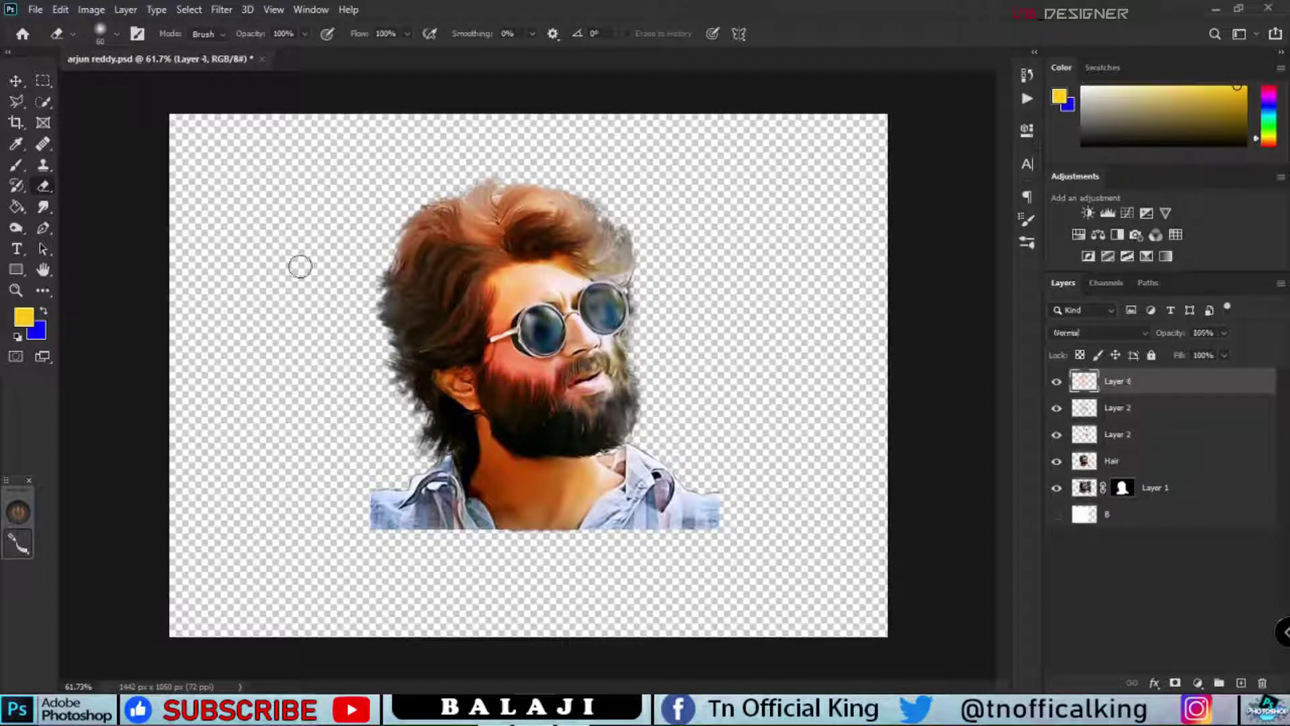
Step: Smudge the shirt's left shoulder edge and both collar sides
{"action": "left_click", "coordinate": [44, 207]}
{"action": "right_click", "coordinate": [340, 281]}
{"action": "scroll", "coordinate": [538, 538], "scroll_direction": "down", "scroll_amount": 2}
{"action": "key", "text": "Escape"}
{"action": "scroll", "coordinate": [437, 511], "scroll_direction": "up", "scroll_amount": 3}
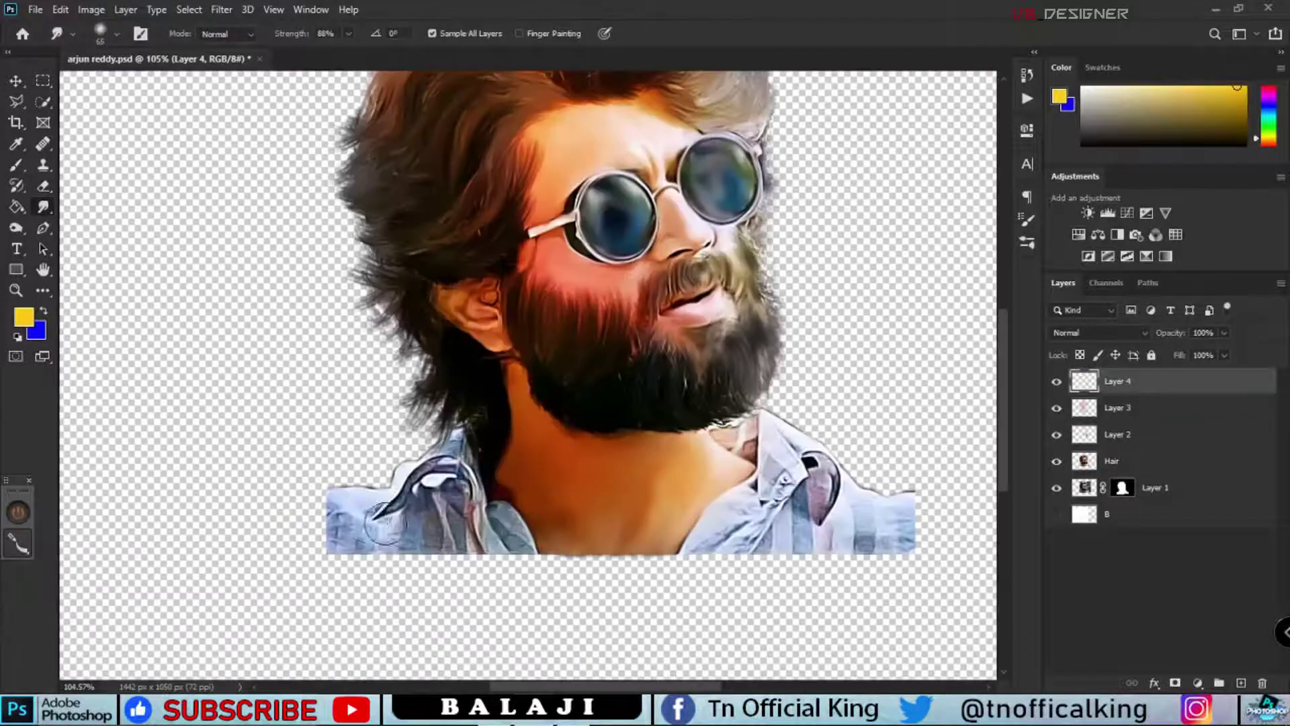
{"action": "left_click_drag", "start_coordinate": [339, 497], "coordinate": [374, 506]}
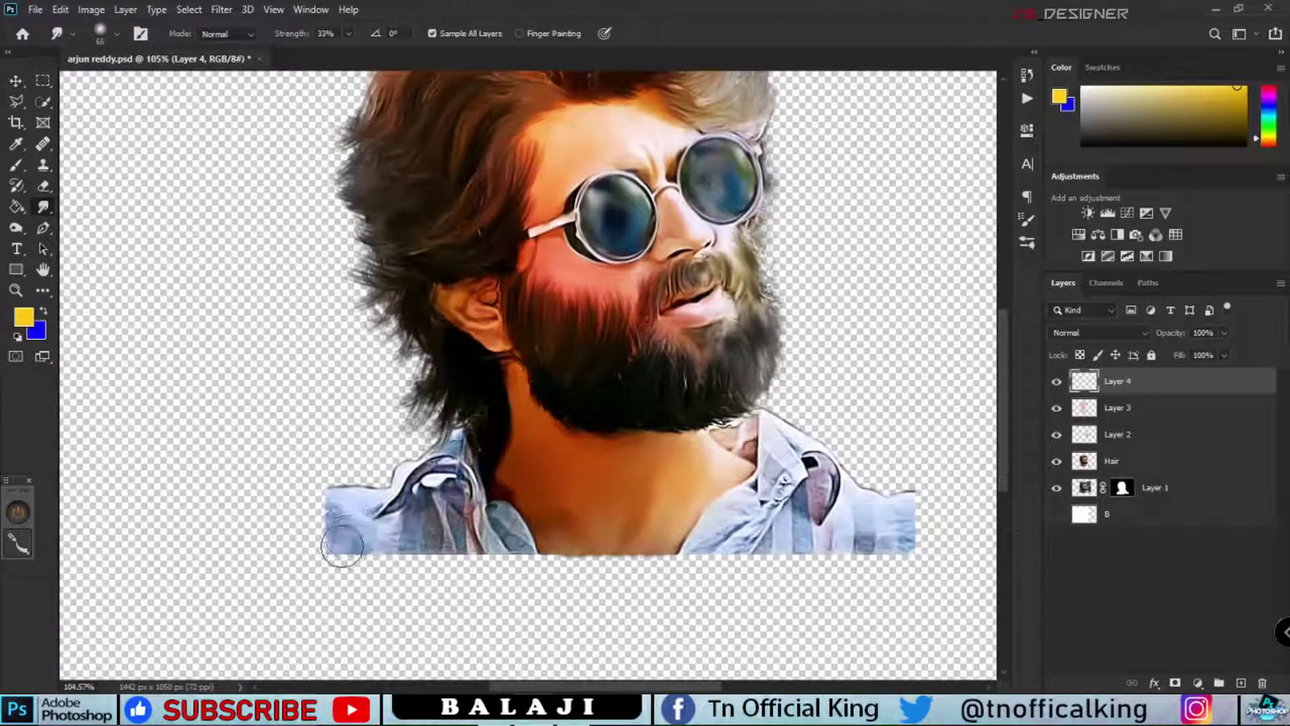
{"action": "left_click_drag", "start_coordinate": [449, 538], "coordinate": [376, 413]}
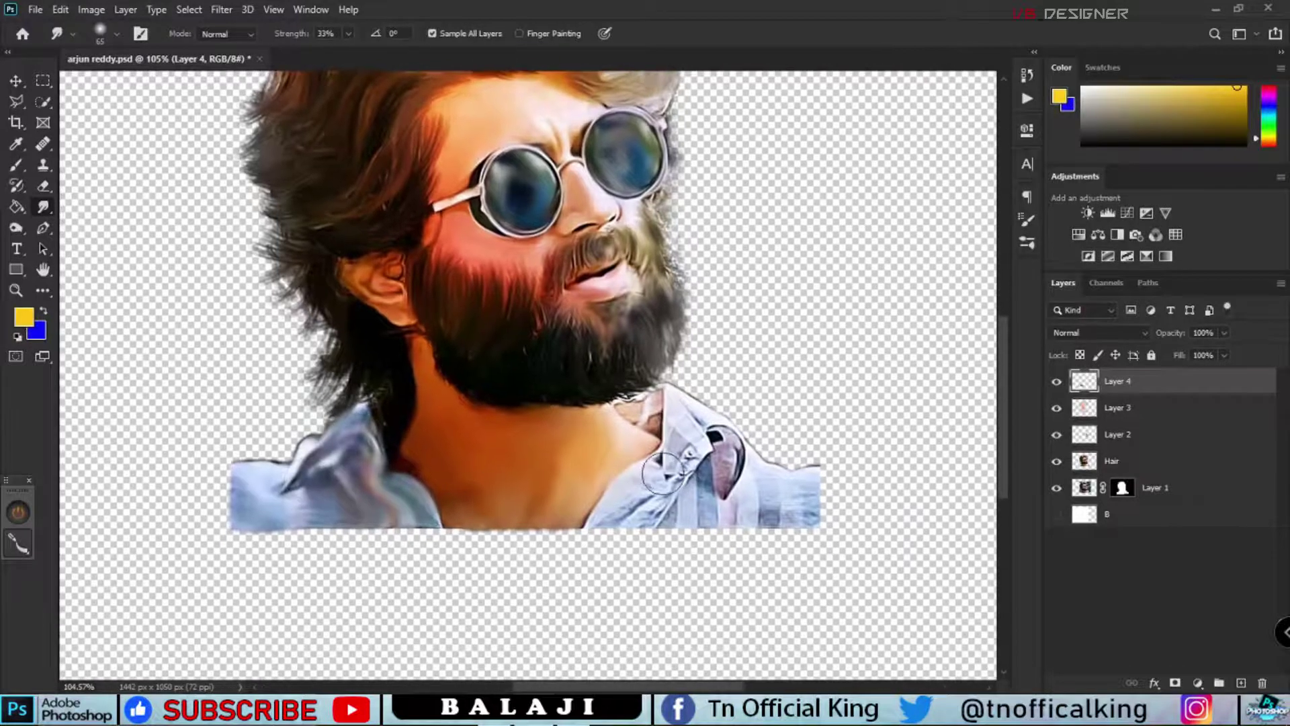
{"action": "left_click_drag", "start_coordinate": [639, 383], "coordinate": [740, 498]}
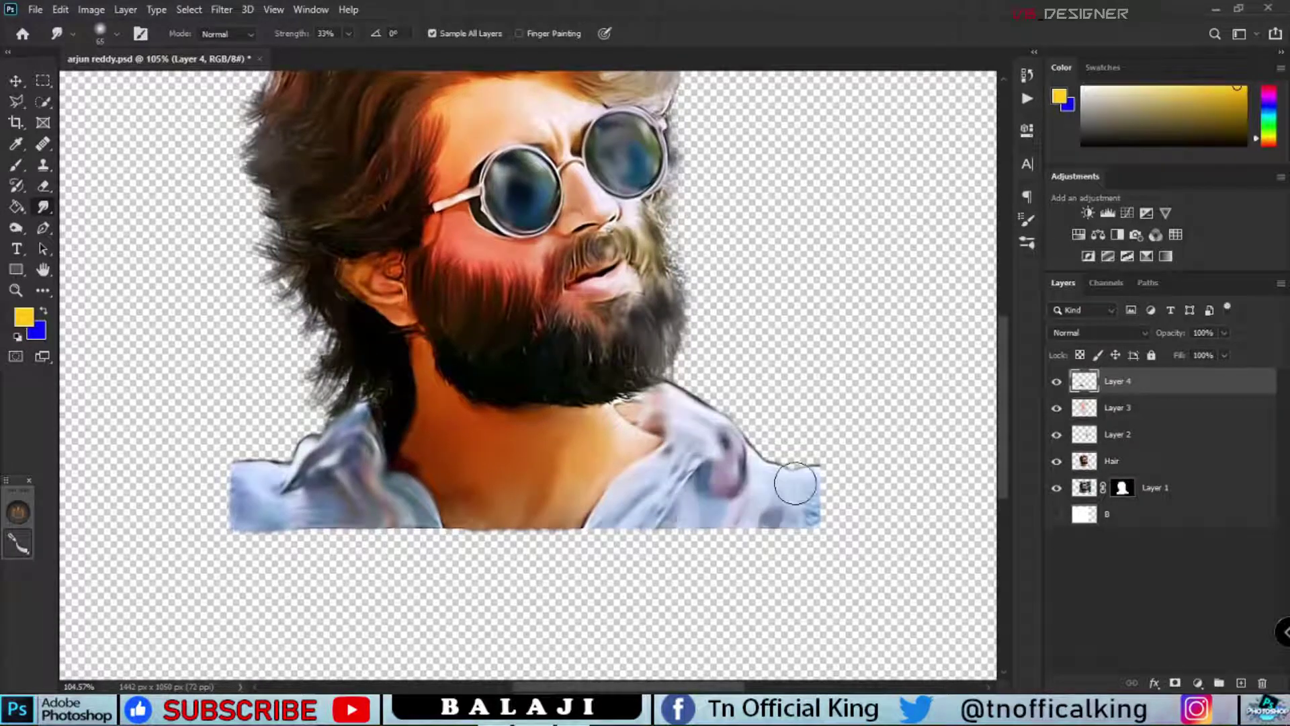
{"action": "left_click_drag", "start_coordinate": [672, 471], "coordinate": [799, 490]}
Step: Select Layer 1 as the base for the backdrop layer
{"action": "scroll", "coordinate": [699, 518], "scroll_direction": "down", "scroll_amount": 3}
{"action": "scroll", "coordinate": [681, 519], "scroll_direction": "up", "scroll_amount": 2}
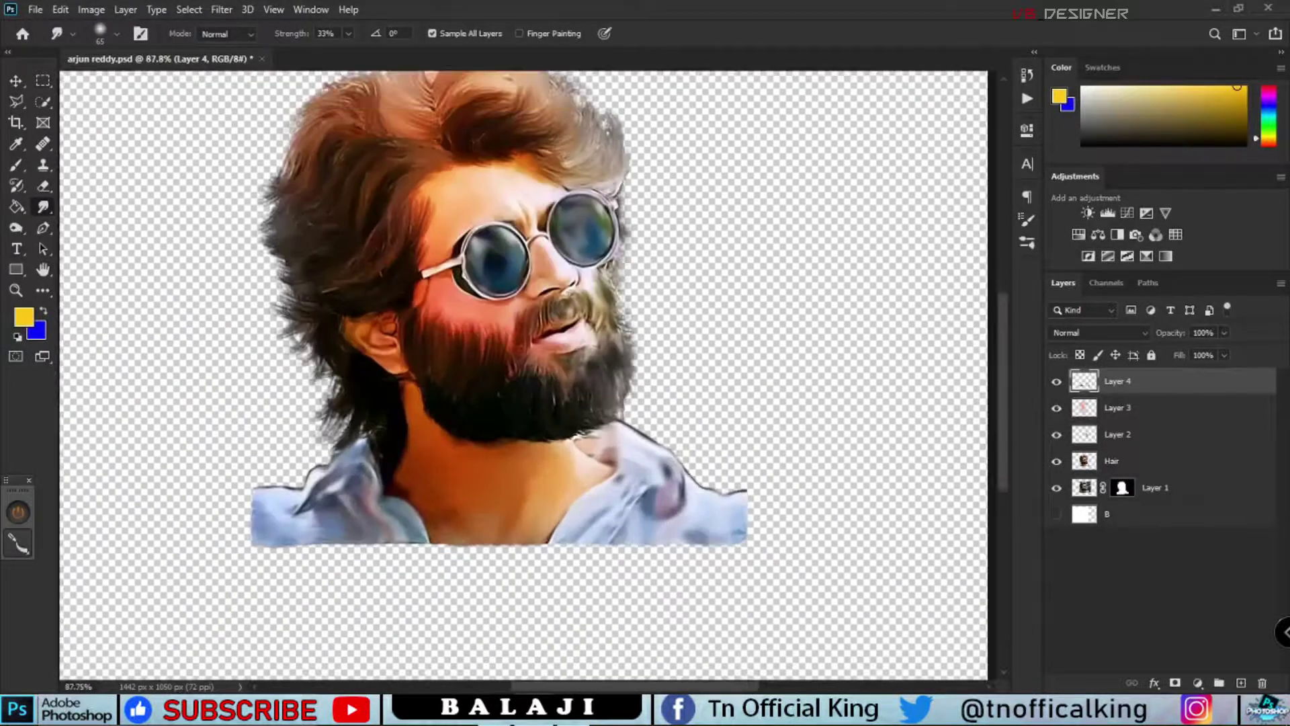
{"action": "scroll", "coordinate": [529, 405], "scroll_direction": "down", "scroll_amount": 1}
{"action": "scroll", "coordinate": [528, 406], "scroll_direction": "down", "scroll_amount": 1}
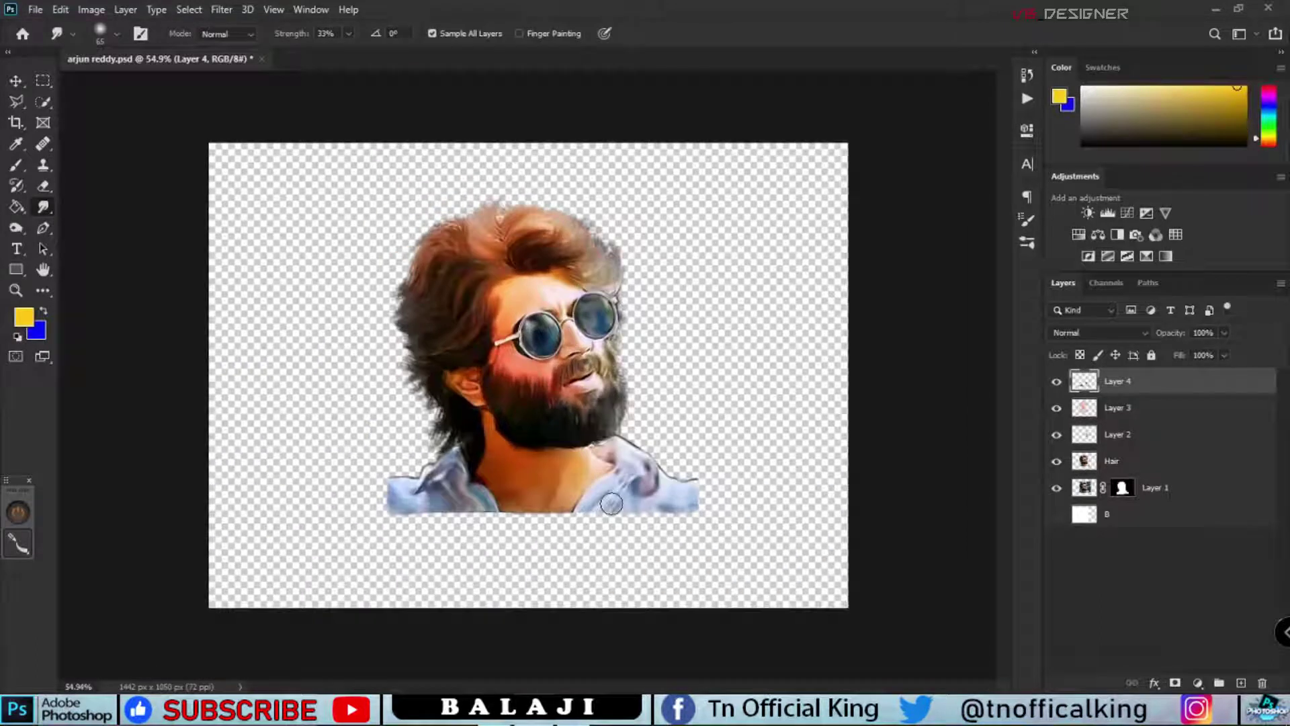
{"action": "left_click", "coordinate": [1195, 486]}
Step: Add a layer above Layer 1 and wash green around the head with a large, full-opacity brush
{"action": "key", "text": "b"}
{"action": "left_click", "coordinate": [1242, 683]}
{"action": "type", "text": "Background"}
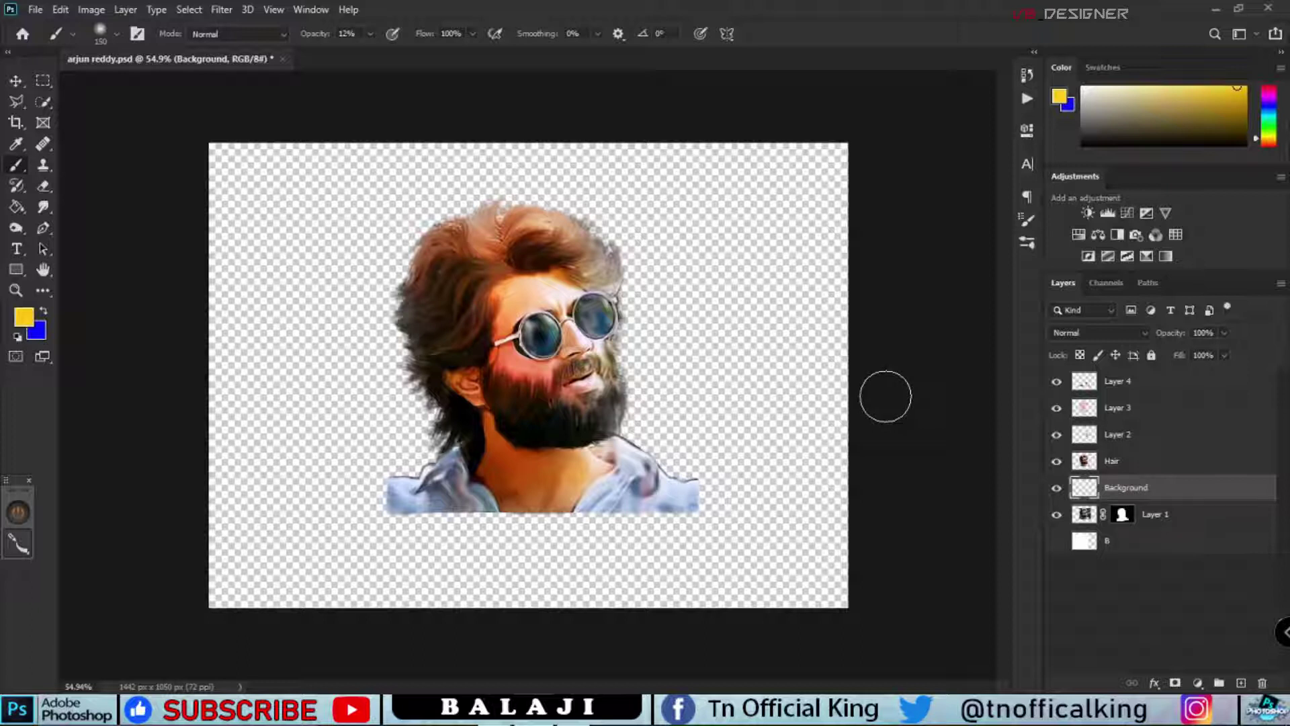
{"action": "key", "text": "bracketright"}
{"action": "key", "text": "bracketright"}
{"action": "key", "text": "bracketright"}
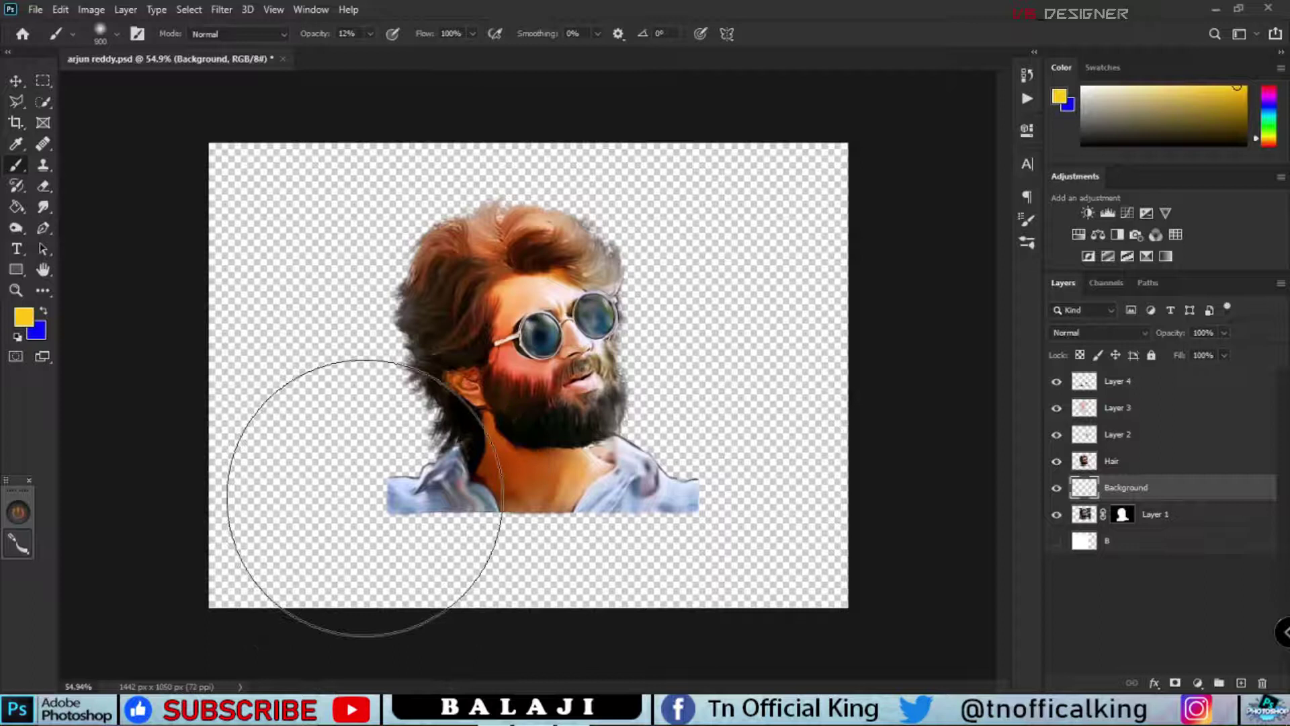
{"action": "left_click", "coordinate": [1268, 128]}
{"action": "left_click_drag", "start_coordinate": [1270, 130], "coordinate": [1270, 137]}
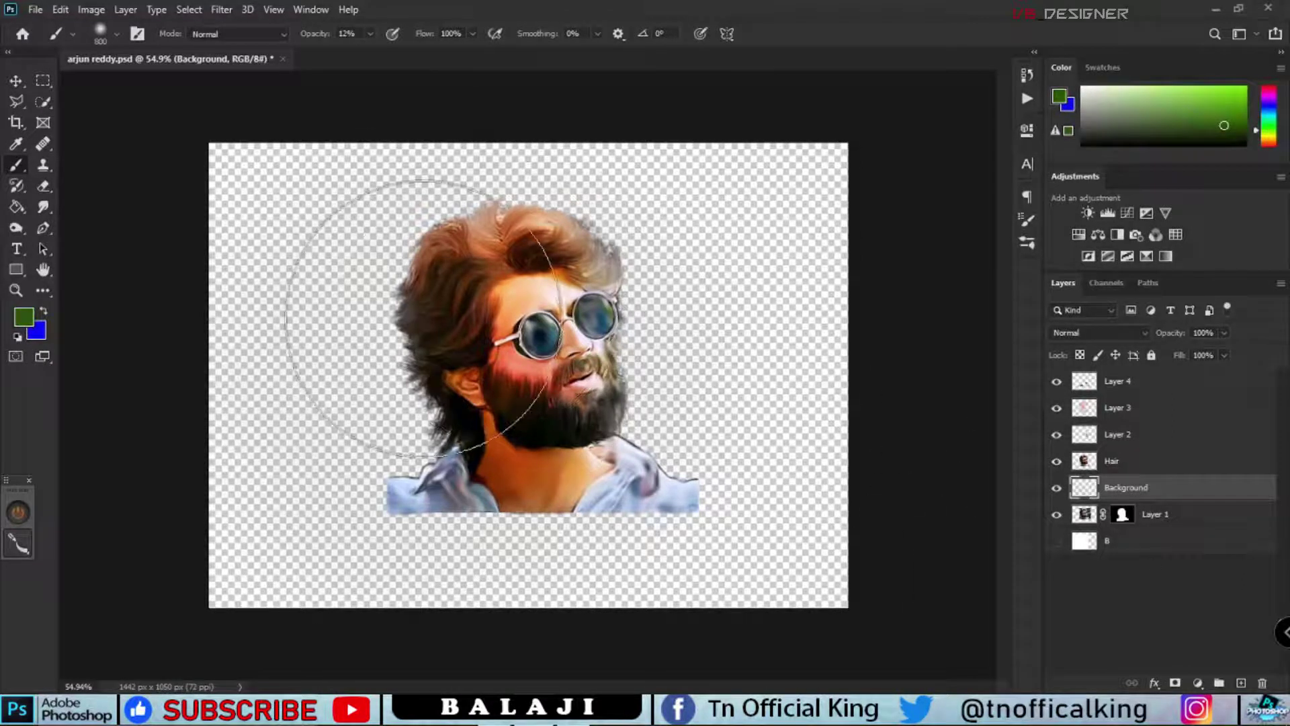
{"action": "left_click_drag", "start_coordinate": [370, 53], "coordinate": [437, 53]}
{"action": "left_click_drag", "start_coordinate": [605, 551], "coordinate": [673, 430]}
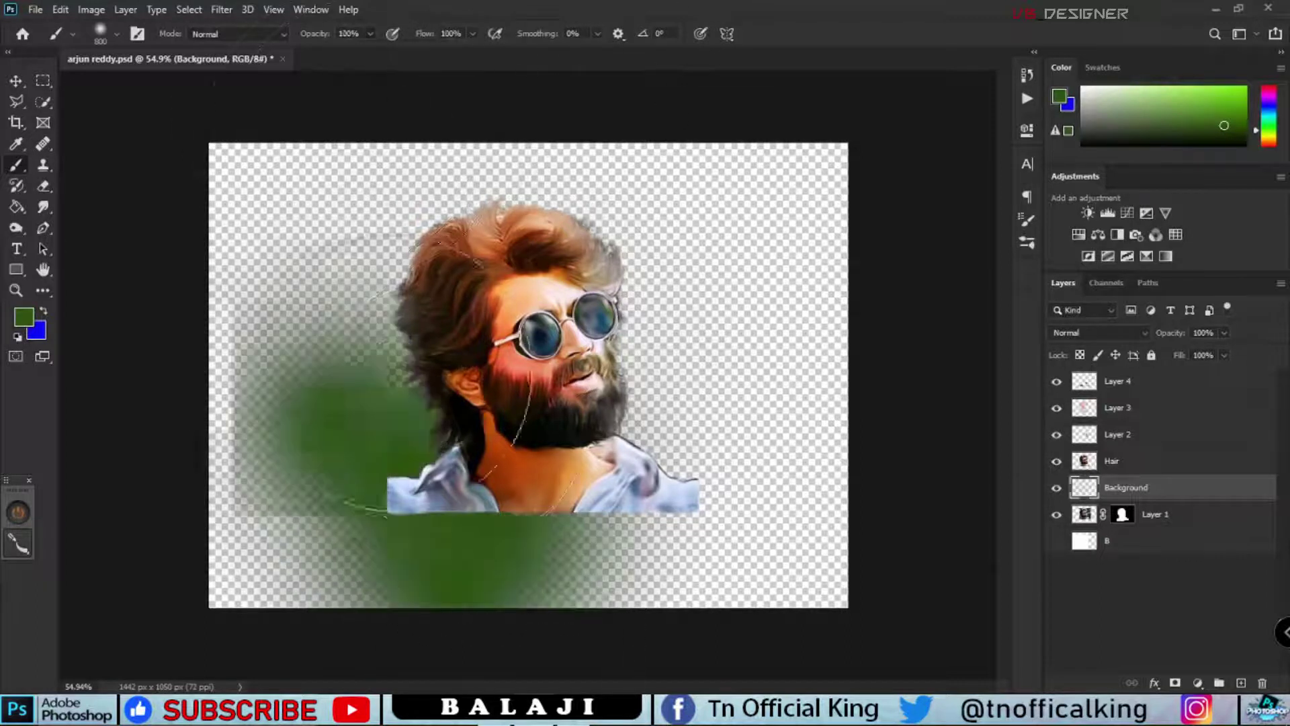
Step: Brush magenta on the right of the head, then cover the whole background in solid blue
{"action": "left_click", "coordinate": [1269, 101]}
{"action": "left_click_drag", "start_coordinate": [1269, 101], "coordinate": [1269, 96]}
{"action": "left_click_drag", "start_coordinate": [713, 289], "coordinate": [605, 427]}
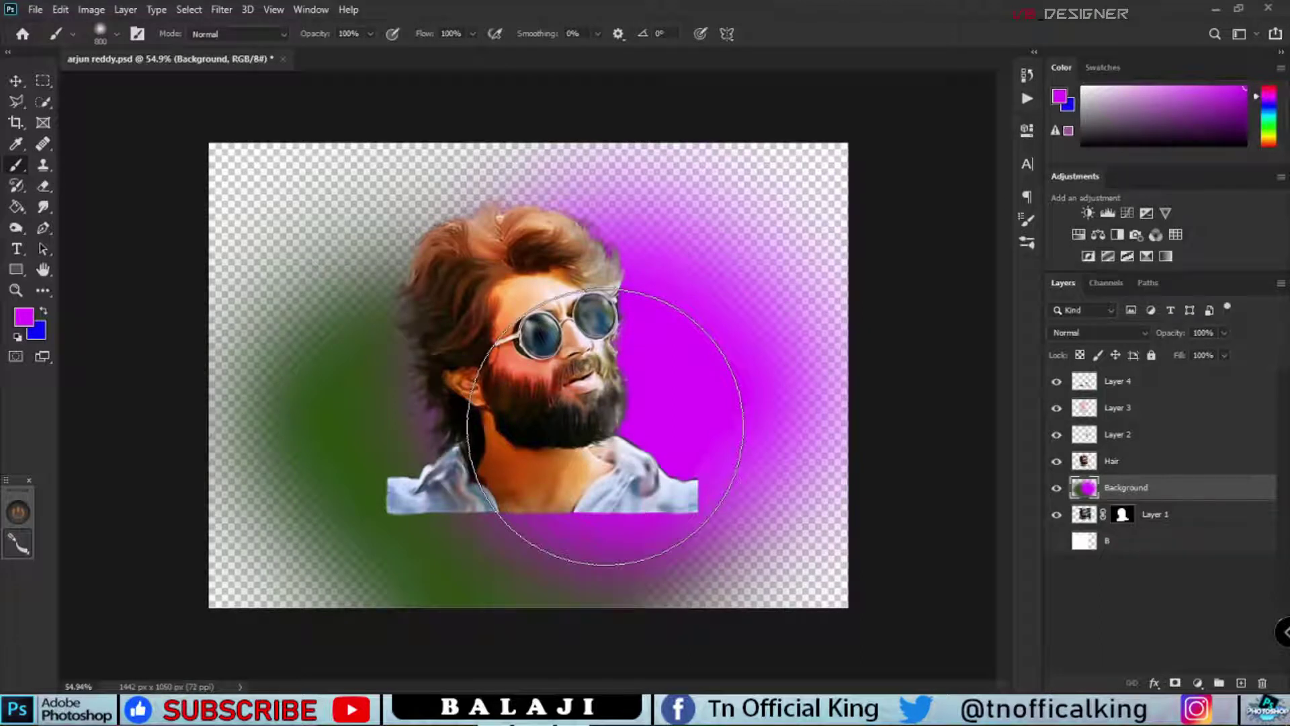
{"action": "left_click_drag", "start_coordinate": [1259, 101], "coordinate": [1259, 107]}
{"action": "left_click", "coordinate": [1221, 108]}
{"action": "mouse_move", "coordinate": [773, 101]}
{"action": "left_mouse_down"}
{"action": "mouse_move", "coordinate": [619, 591]}
{"action": "mouse_move", "coordinate": [111, 591]}
{"action": "mouse_move", "coordinate": [657, 101]}
{"action": "mouse_move", "coordinate": [734, 274]}
{"action": "mouse_move", "coordinate": [743, 188]}
{"action": "left_mouse_up"}
Step: Paint a soft cyan glow across the background and dab green patches left of the face
{"action": "left_click_drag", "start_coordinate": [1268, 107], "coordinate": [1269, 113]}
{"action": "left_click", "coordinate": [1200, 94]}
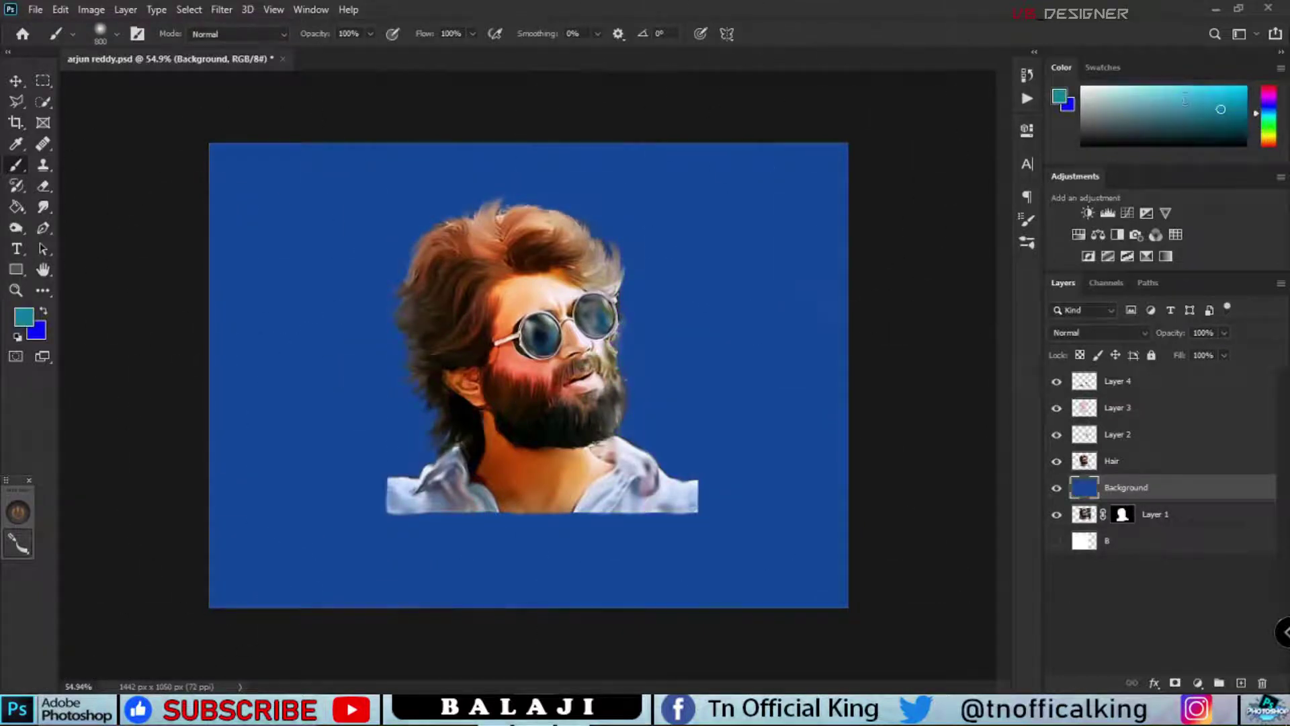
{"action": "left_click", "coordinate": [302, 340]}
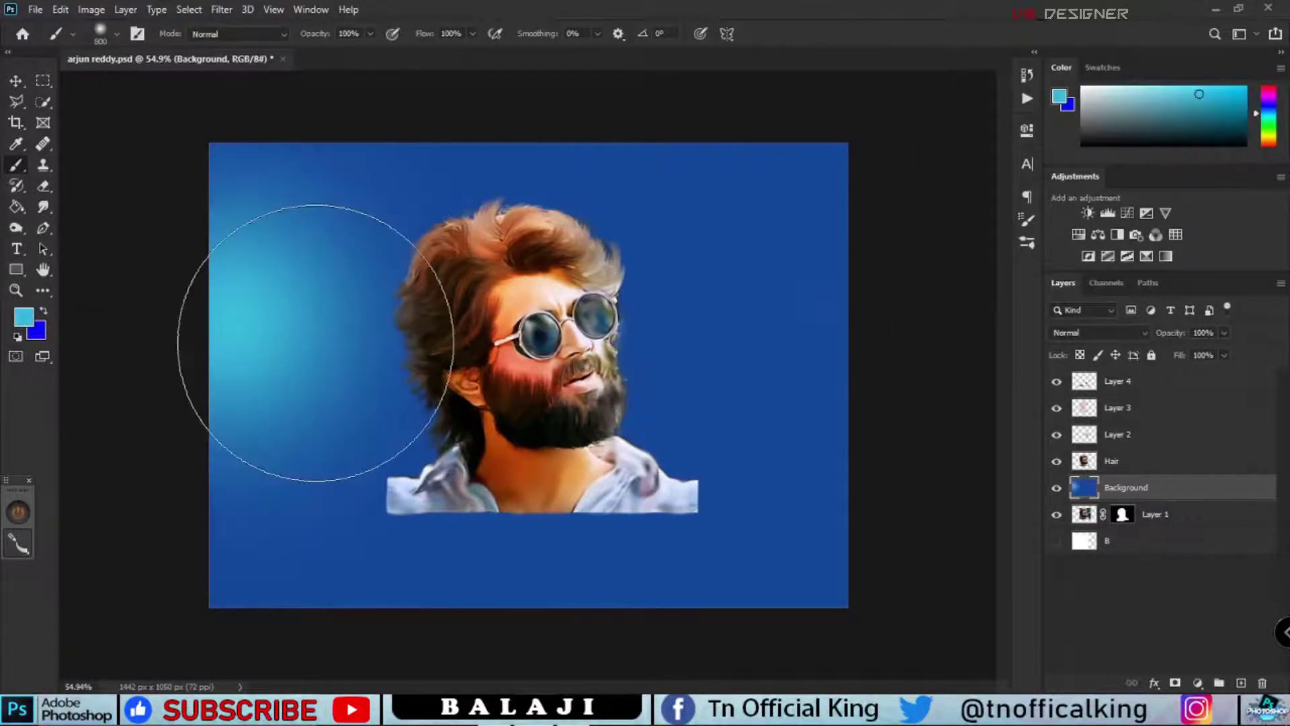
{"action": "left_click_drag", "start_coordinate": [363, 343], "coordinate": [481, 457]}
{"action": "left_click", "coordinate": [480, 457]}
{"action": "left_click_drag", "start_coordinate": [1268, 113], "coordinate": [1269, 127]}
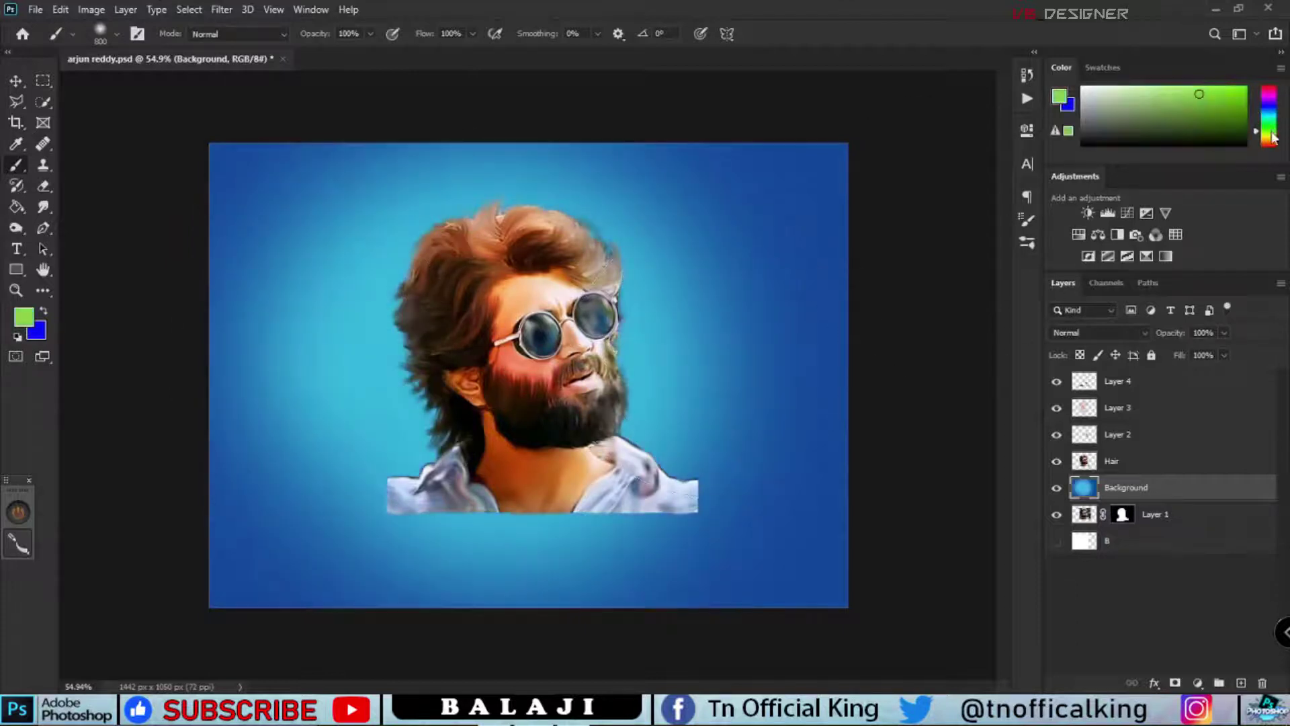
{"action": "left_click", "coordinate": [400, 437]}
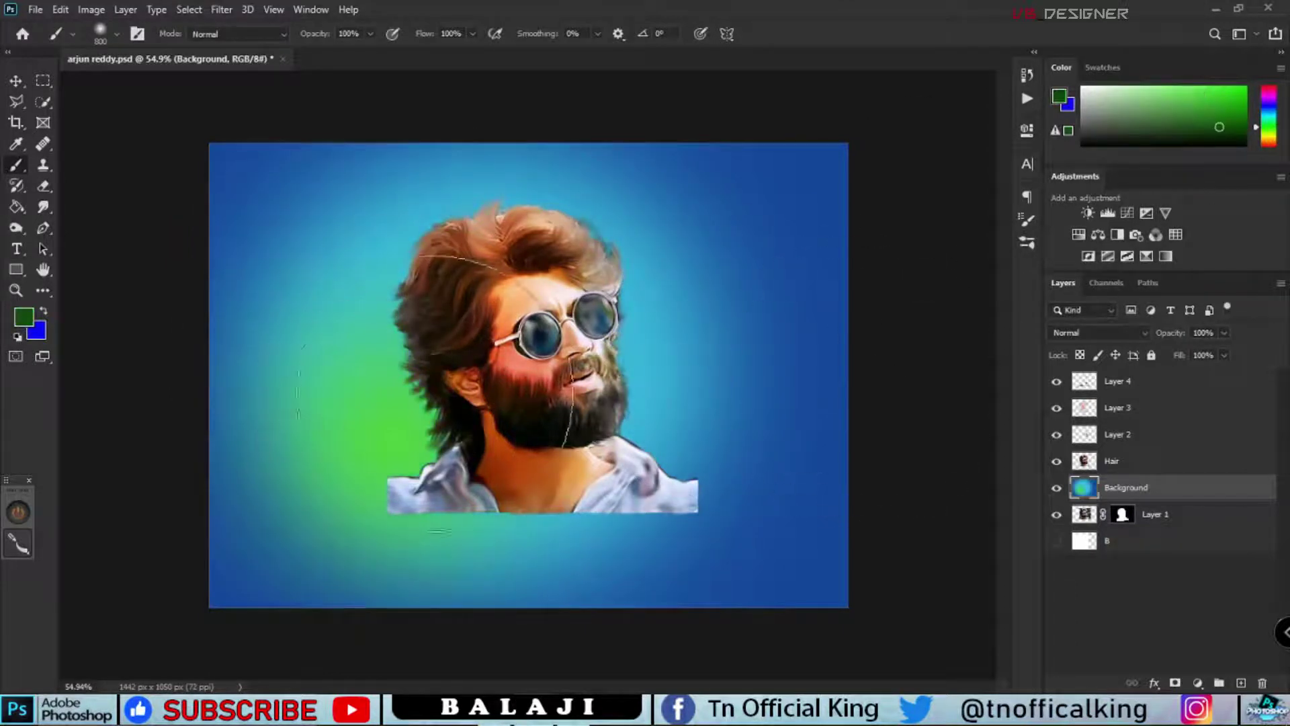
{"action": "left_click", "coordinate": [434, 394]}
Step: Load the 300 px cloud-shaped smoke brush
{"action": "right_click", "coordinate": [20, 166]}
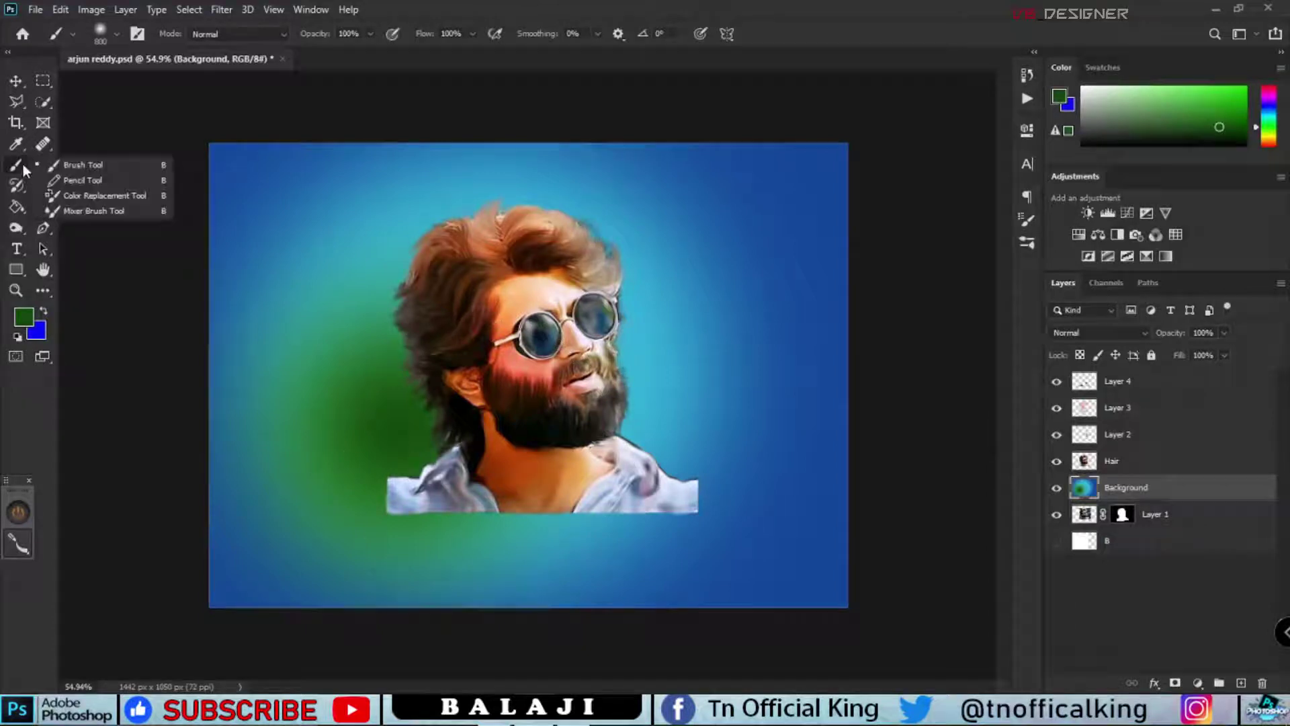
{"action": "right_click", "coordinate": [380, 162]}
{"action": "scroll", "coordinate": [682, 427], "scroll_direction": "down", "scroll_amount": 2}
{"action": "scroll", "coordinate": [682, 427], "scroll_direction": "down", "scroll_amount": 3}
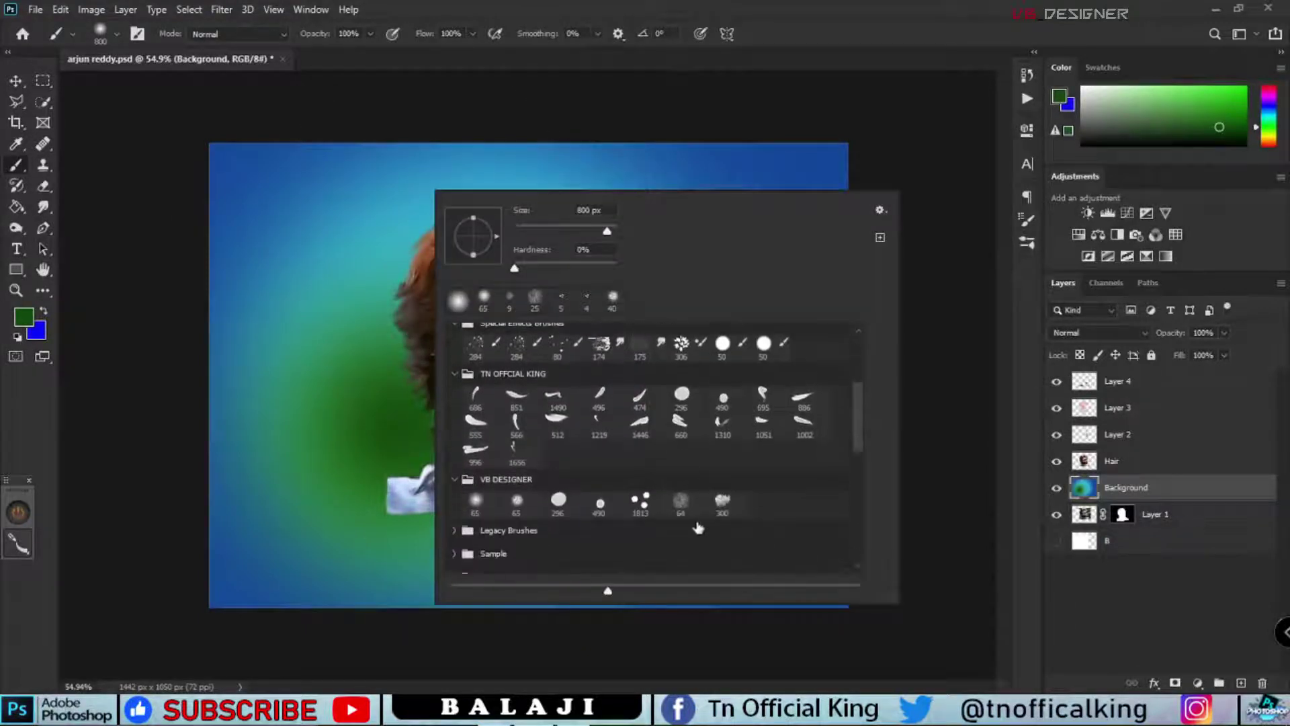
{"action": "double_click", "coordinate": [730, 504]}
Step: Stamp light blue smoke clouds right of the face and pink-magenta smoke up the left side
{"action": "left_click", "coordinate": [739, 302], "text": "alt"}
{"action": "left_click", "coordinate": [675, 361]}
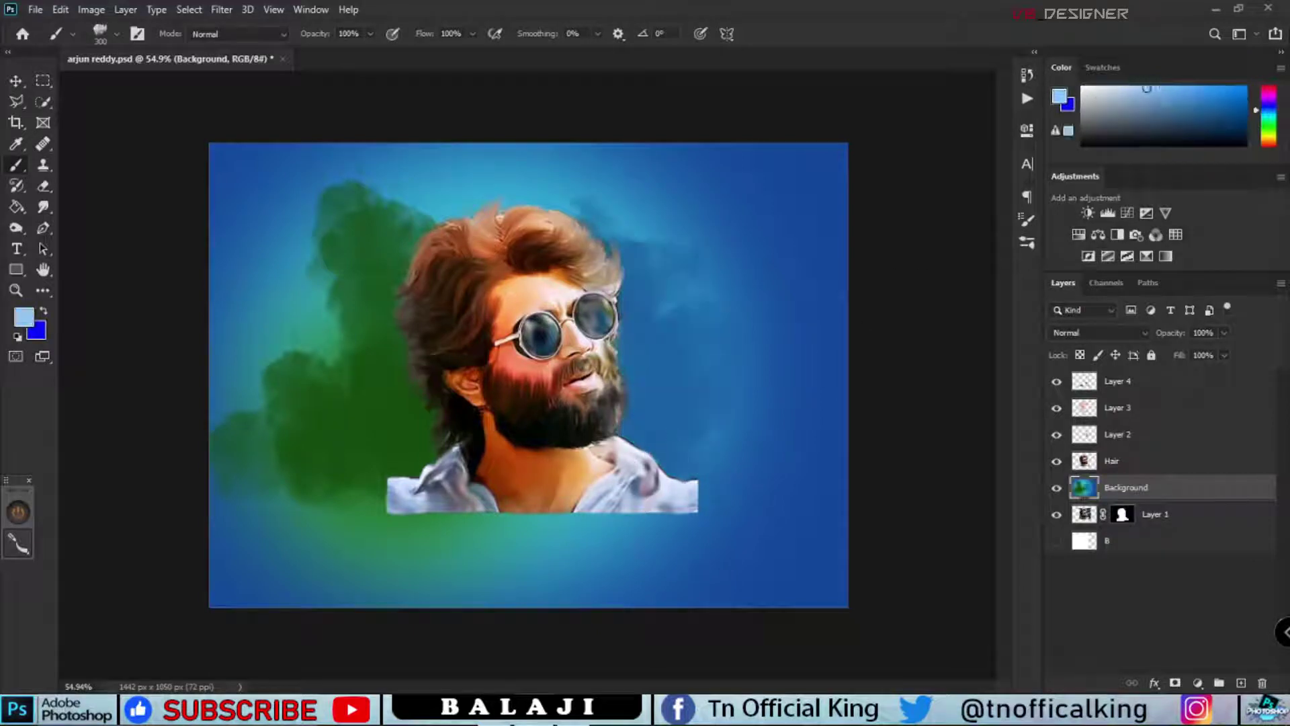
{"action": "left_click", "coordinate": [739, 302], "text": "alt"}
{"action": "left_click", "coordinate": [709, 439]}
{"action": "left_click", "coordinate": [673, 303]}
{"action": "left_click", "coordinate": [1269, 94]}
{"action": "left_click", "coordinate": [394, 410]}
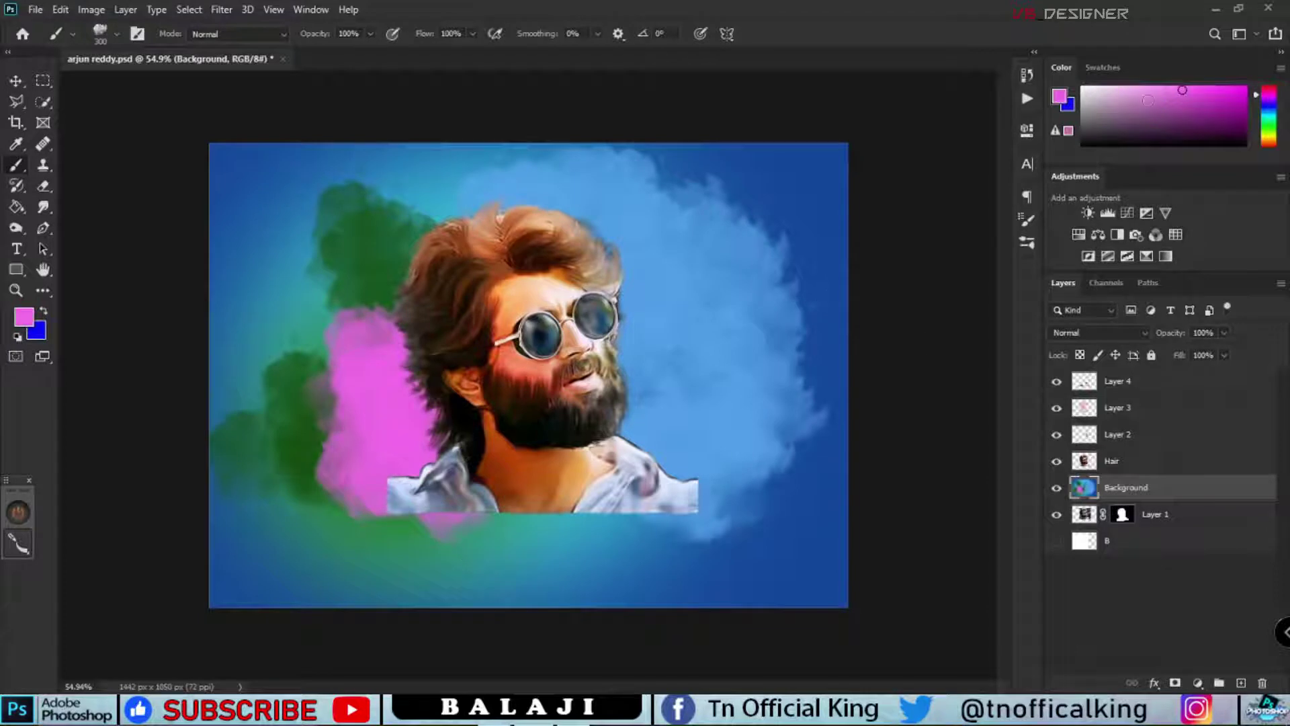
{"action": "left_click", "coordinate": [357, 430]}
{"action": "left_click", "coordinate": [383, 537]}
{"action": "left_click", "coordinate": [303, 296]}
{"action": "left_click", "coordinate": [403, 195]}
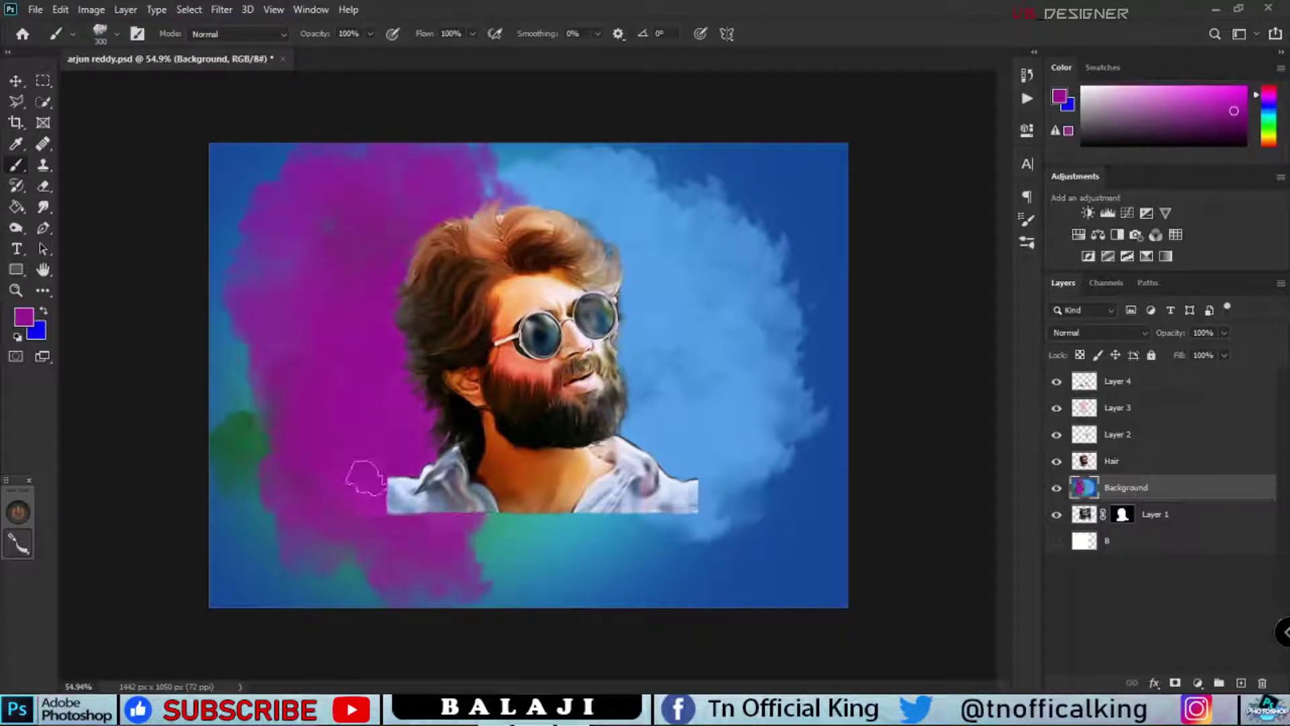
{"action": "left_click", "coordinate": [464, 558]}
{"action": "left_click", "coordinate": [1179, 464]}
{"action": "left_click", "coordinate": [43, 207]}
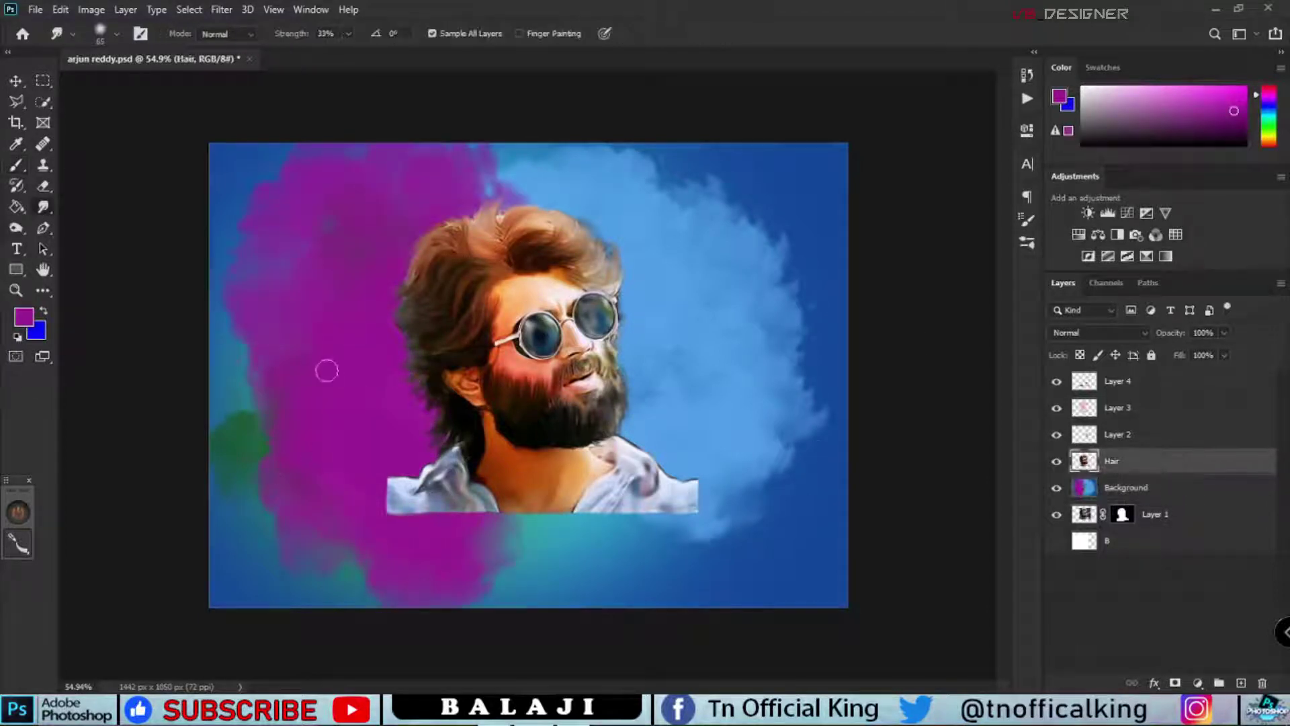
{"action": "right_click", "coordinate": [628, 279]}
{"action": "scroll", "coordinate": [741, 511], "scroll_direction": "up", "scroll_amount": 3}
{"action": "scroll", "coordinate": [741, 510], "scroll_direction": "up", "scroll_amount": 3}
{"action": "scroll", "coordinate": [741, 511], "scroll_direction": "up", "scroll_amount": 3}
{"action": "key", "text": "b"}
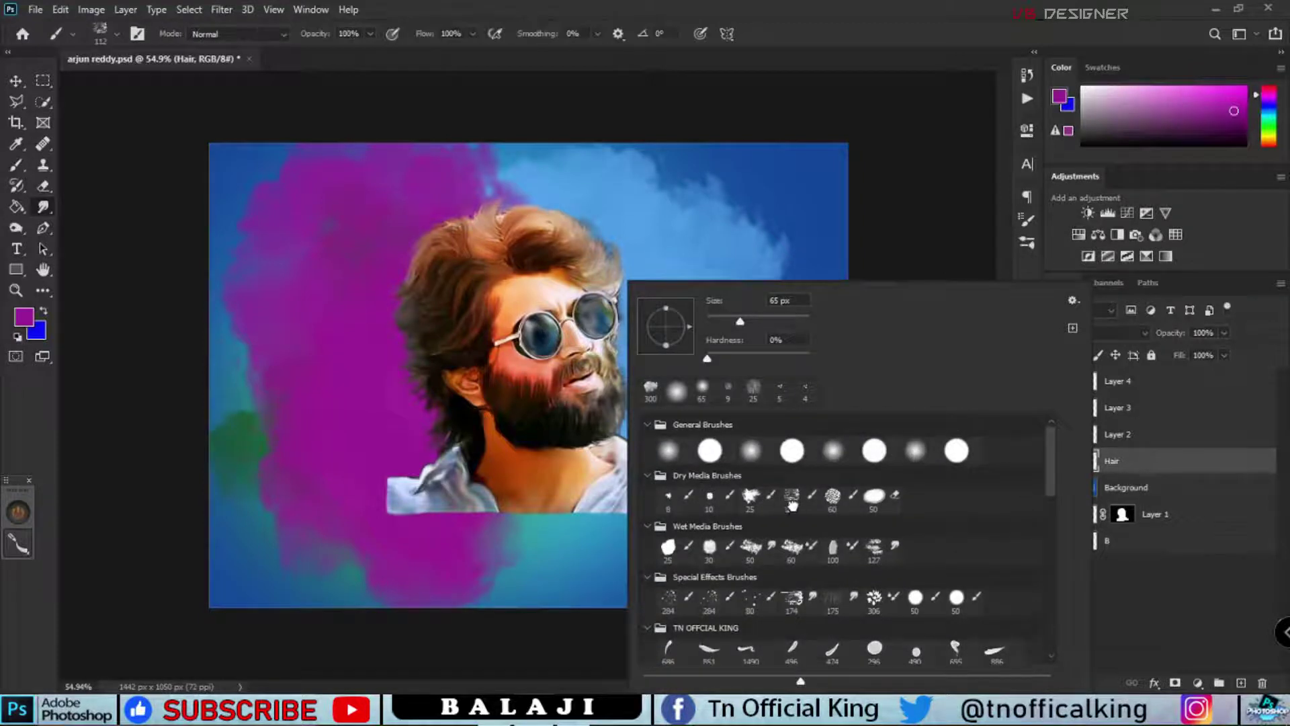
{"action": "scroll", "coordinate": [374, 498], "scroll_direction": "up", "scroll_amount": 3}
{"action": "left_click", "coordinate": [1152, 391]}
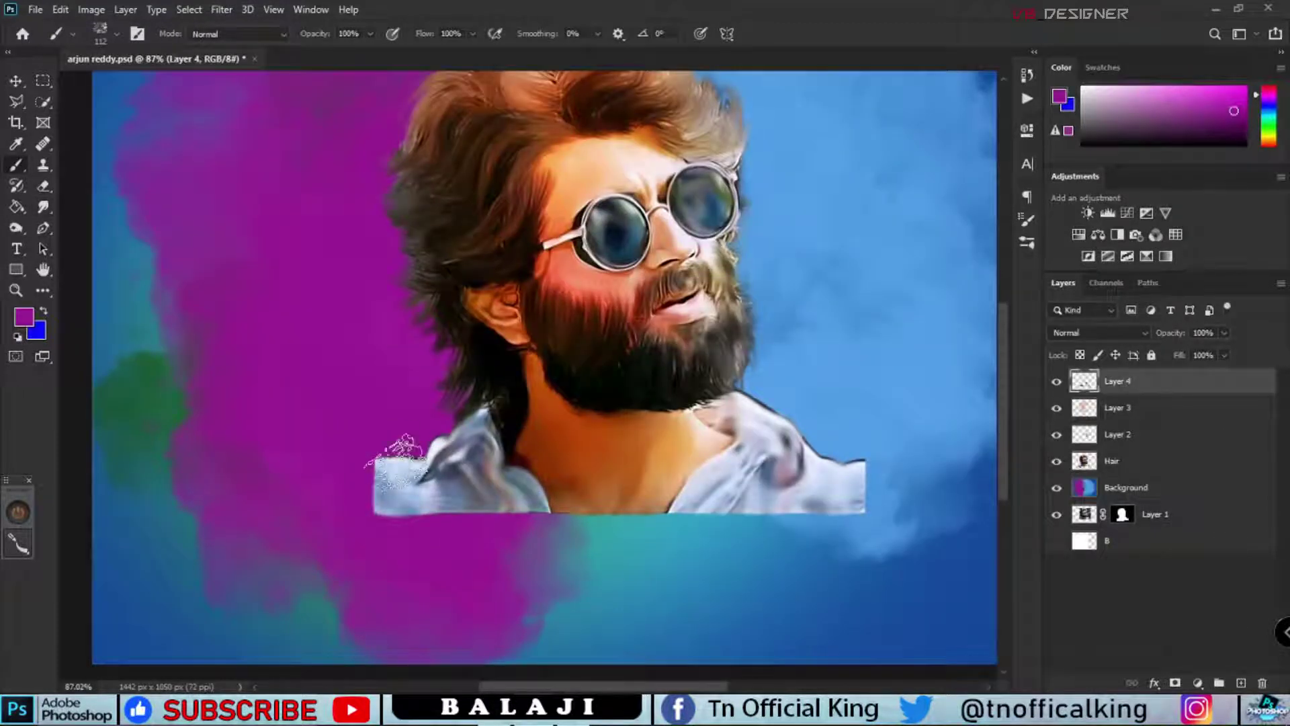
{"action": "left_click", "coordinate": [43, 207]}
{"action": "right_click", "coordinate": [686, 261]}
{"action": "scroll", "coordinate": [846, 494], "scroll_direction": "up", "scroll_amount": 3}
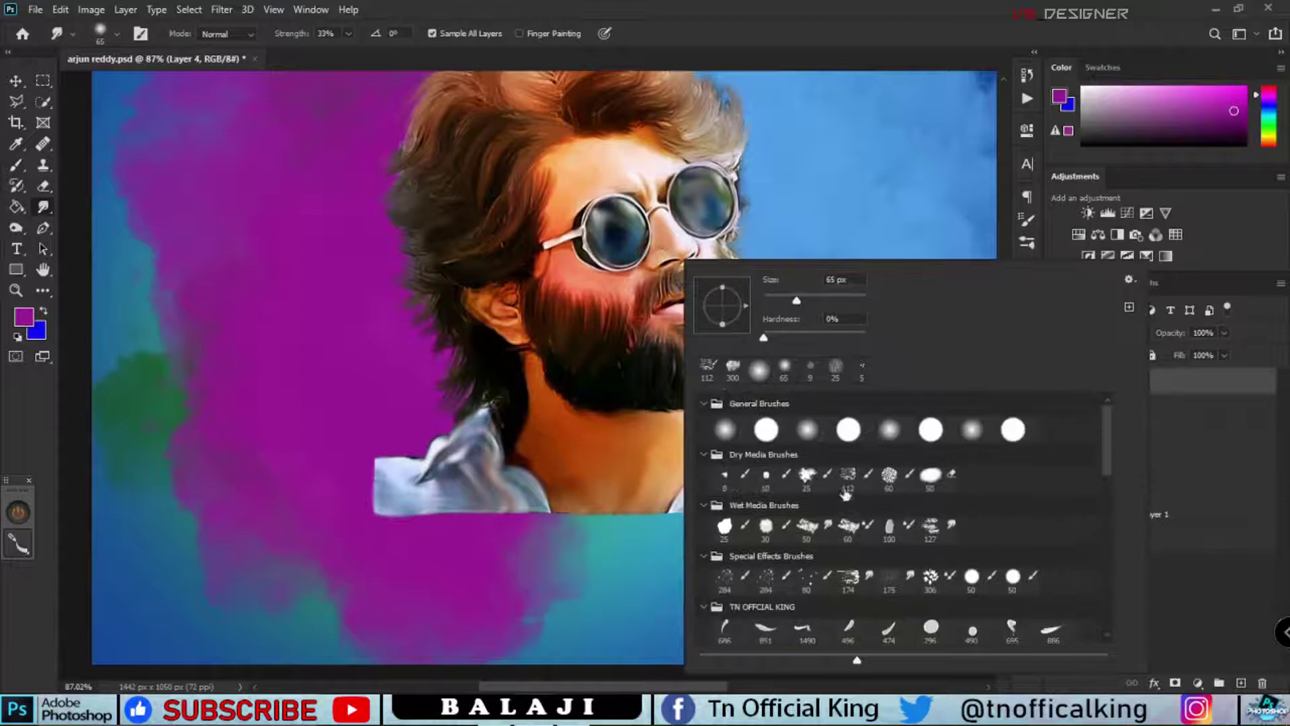
{"action": "right_click", "coordinate": [533, 204]}
{"action": "scroll", "coordinate": [689, 436], "scroll_direction": "down", "scroll_amount": 3}
{"action": "left_click", "coordinate": [696, 410]}
{"action": "left_click", "coordinate": [437, 517]}
{"action": "left_click", "coordinate": [459, 35]}
{"action": "left_click_drag", "start_coordinate": [376, 498], "coordinate": [901, 464]}
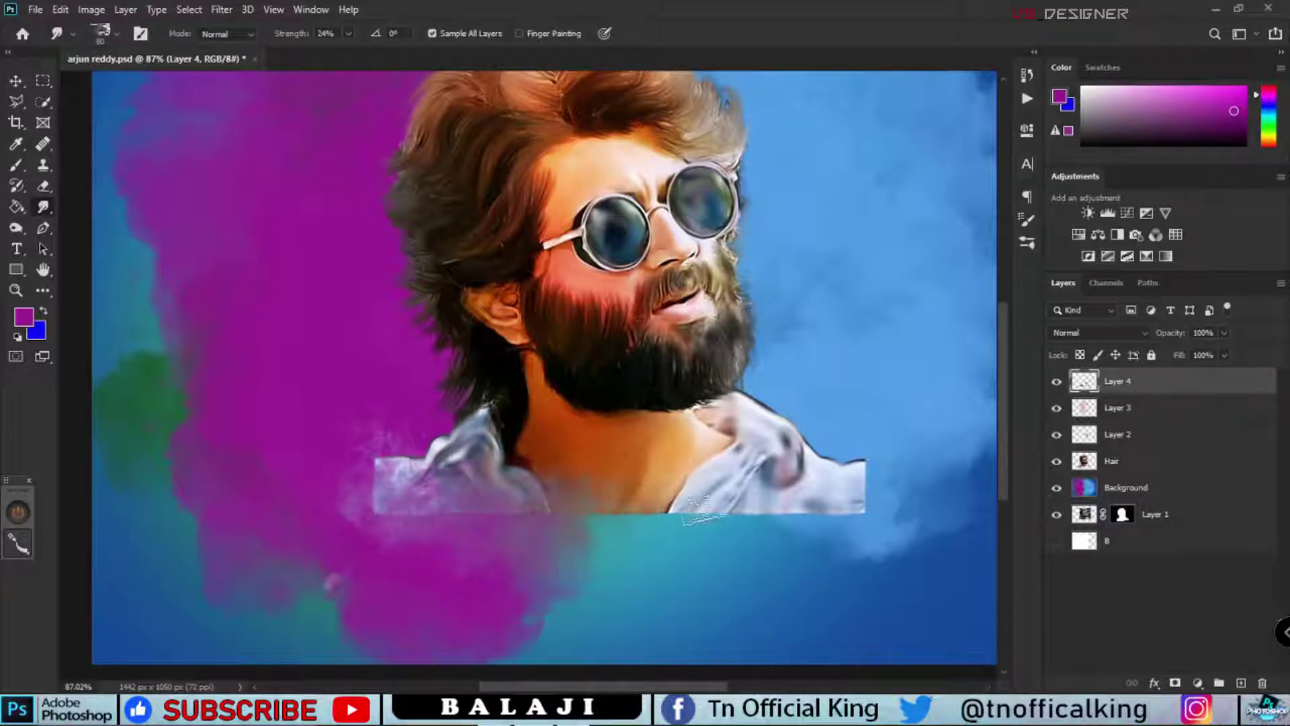
{"action": "key", "text": "bracketleft"}
{"action": "key", "text": "bracketleft"}
{"action": "key", "text": "bracketleft"}
{"action": "left_click_drag", "start_coordinate": [337, 471], "coordinate": [501, 441]}
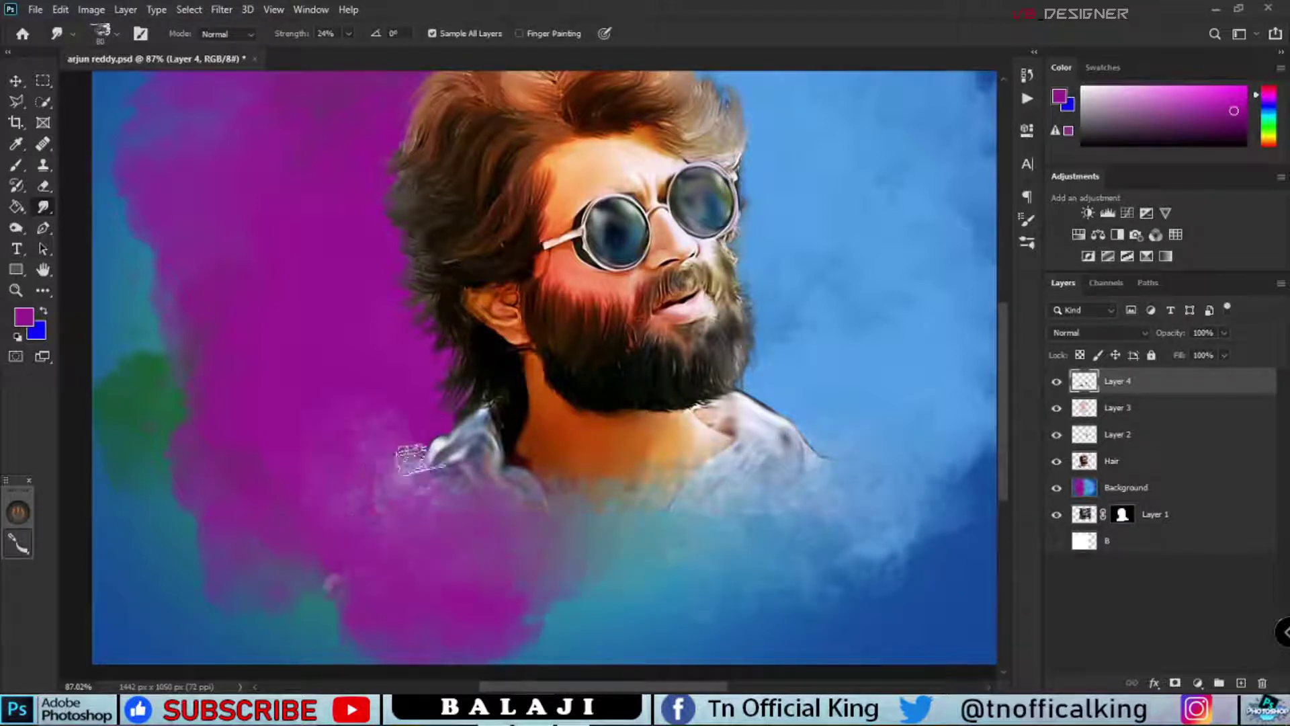
{"action": "scroll", "coordinate": [592, 501], "scroll_direction": "down", "scroll_amount": 3}
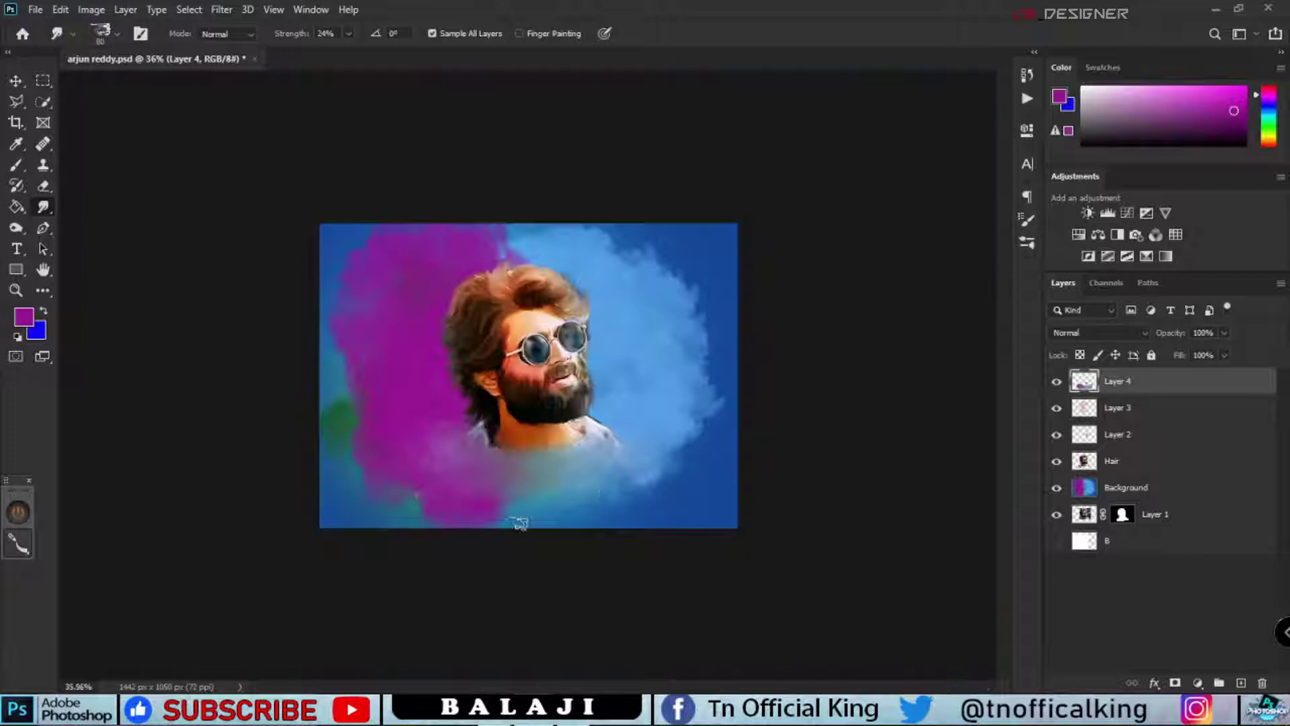
{"action": "scroll", "coordinate": [592, 499], "scroll_direction": "up", "scroll_amount": 1}
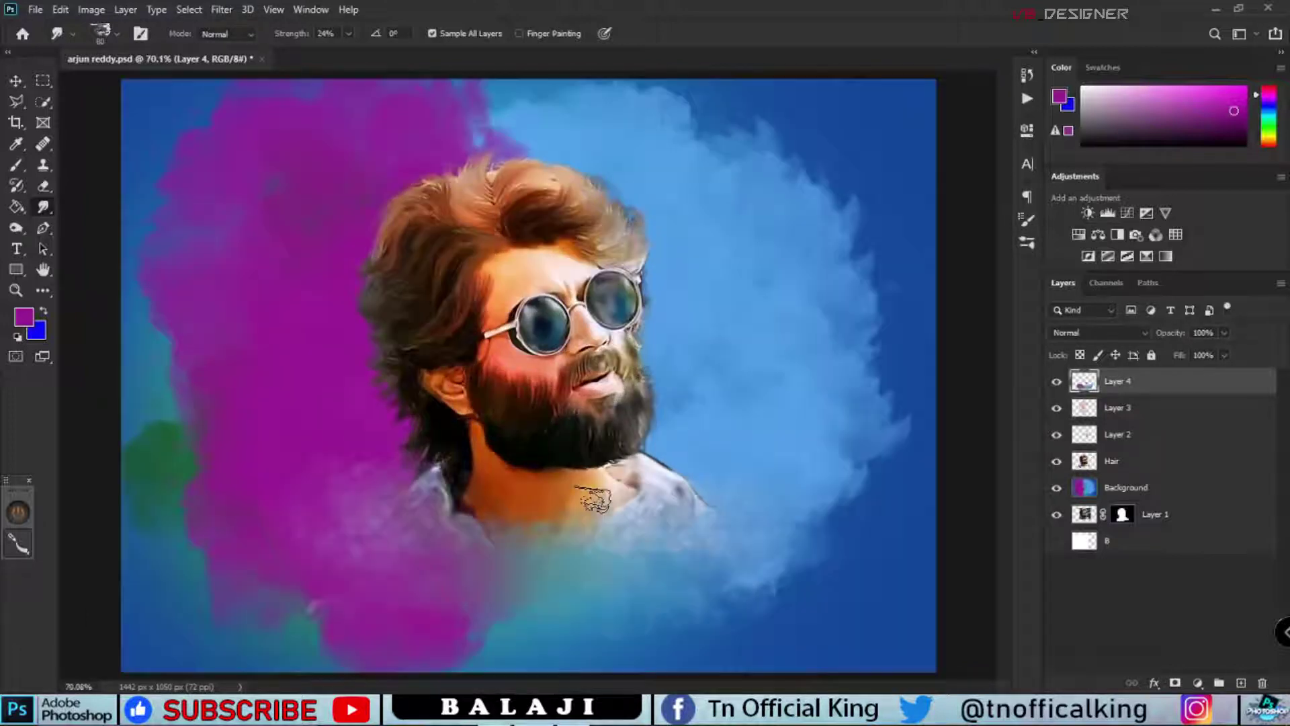
{"action": "key", "text": "ctrl+z"}
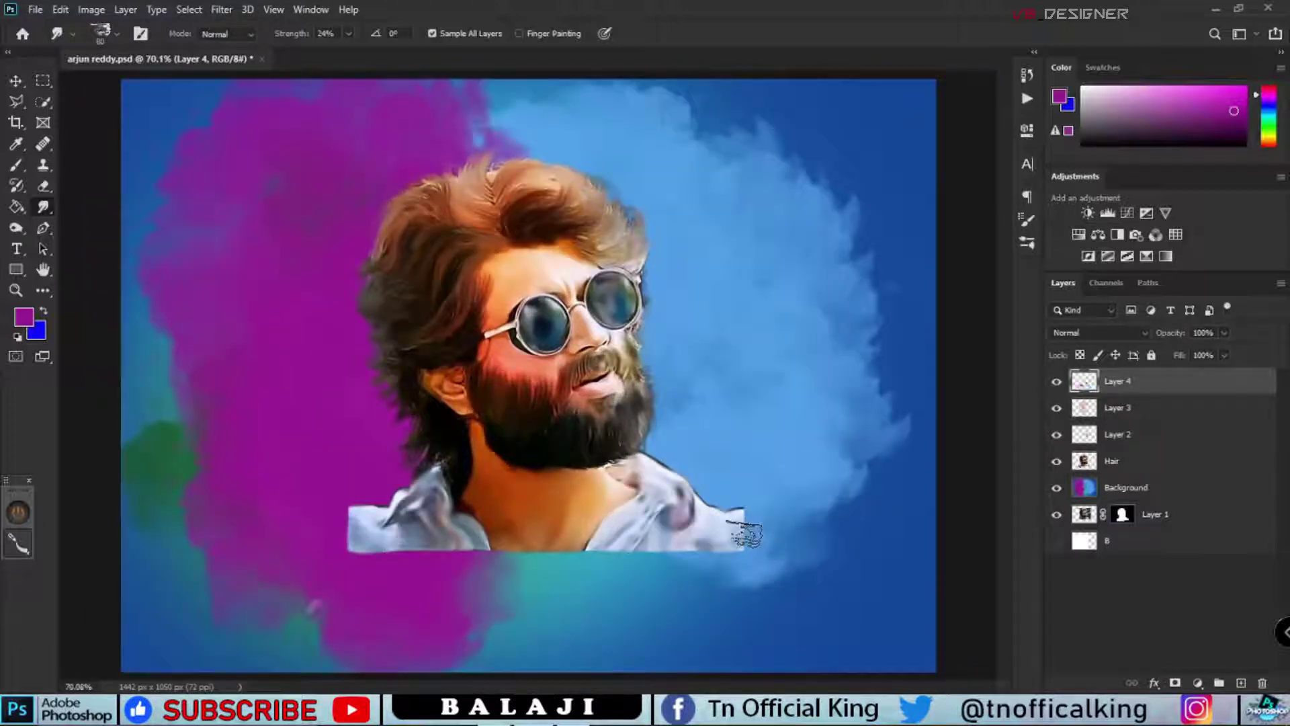
{"action": "key", "text": "e"}
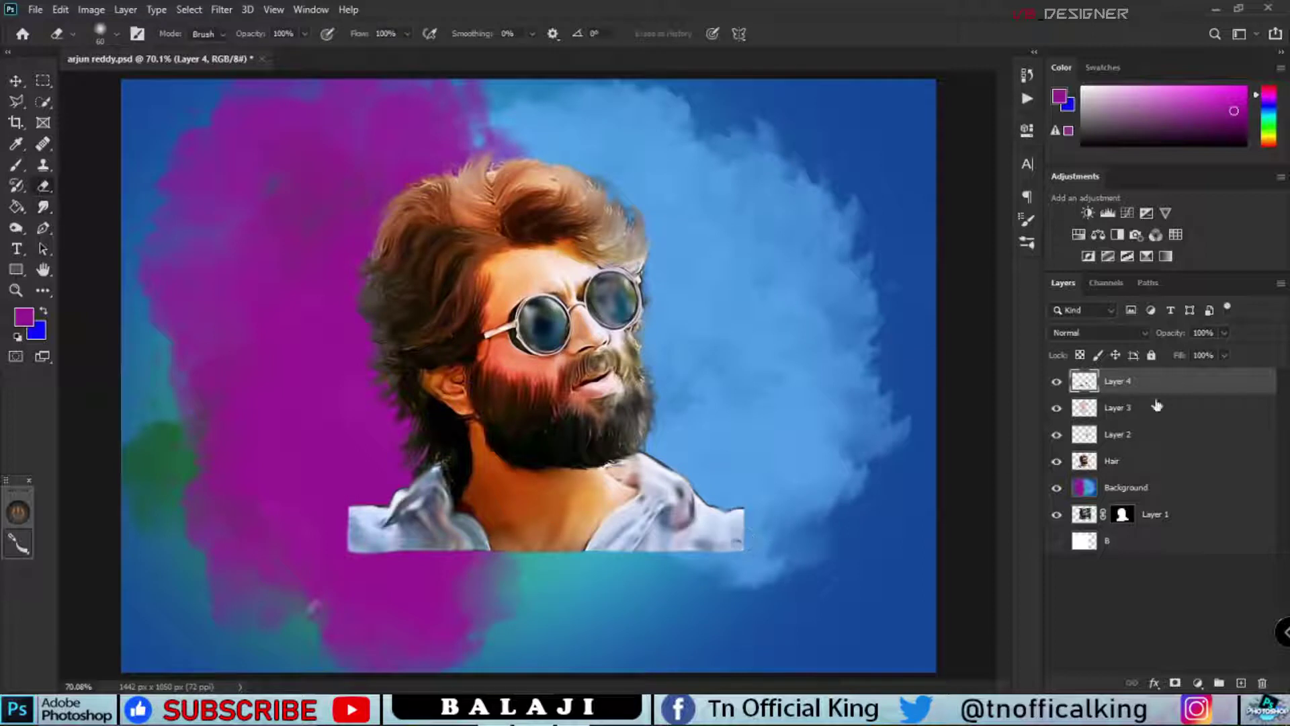
Step: Merge Layer 4 down through the Hair layer into a single layer
{"action": "left_click", "coordinate": [1142, 459]}
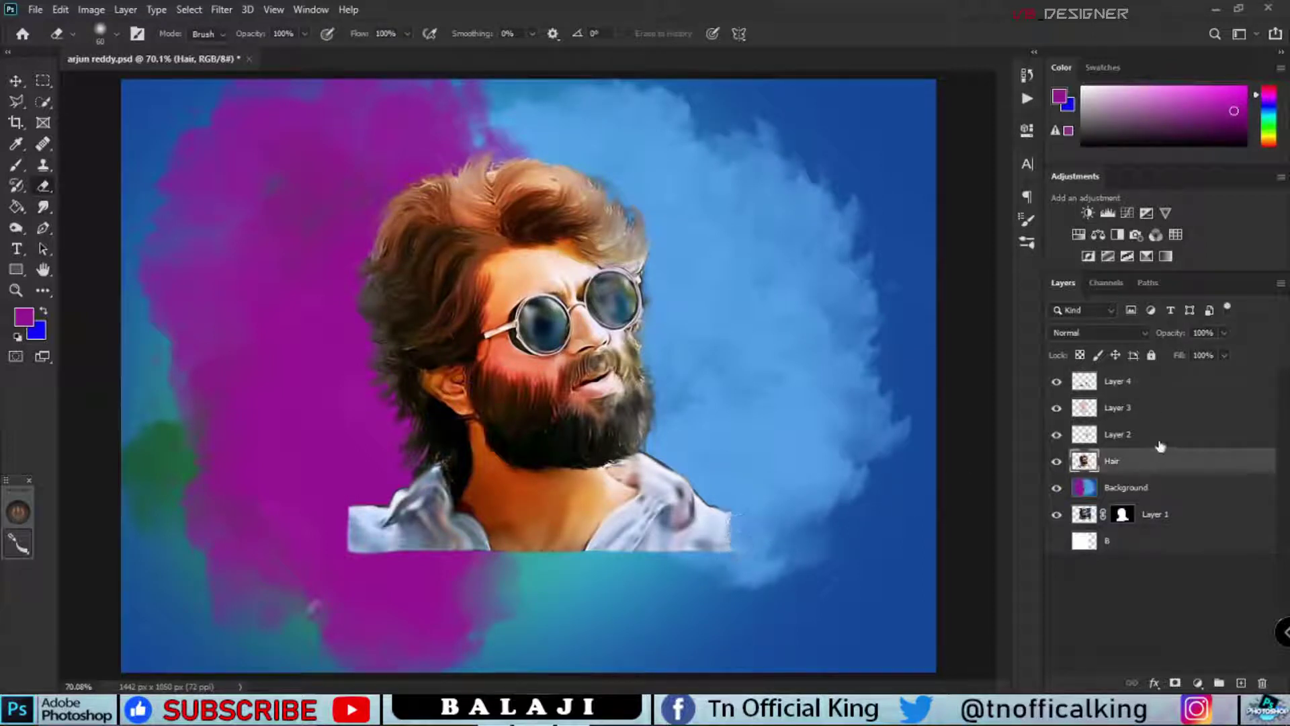
{"action": "left_click", "coordinate": [1138, 382], "text": "shift"}
{"action": "right_click", "coordinate": [1136, 404]}
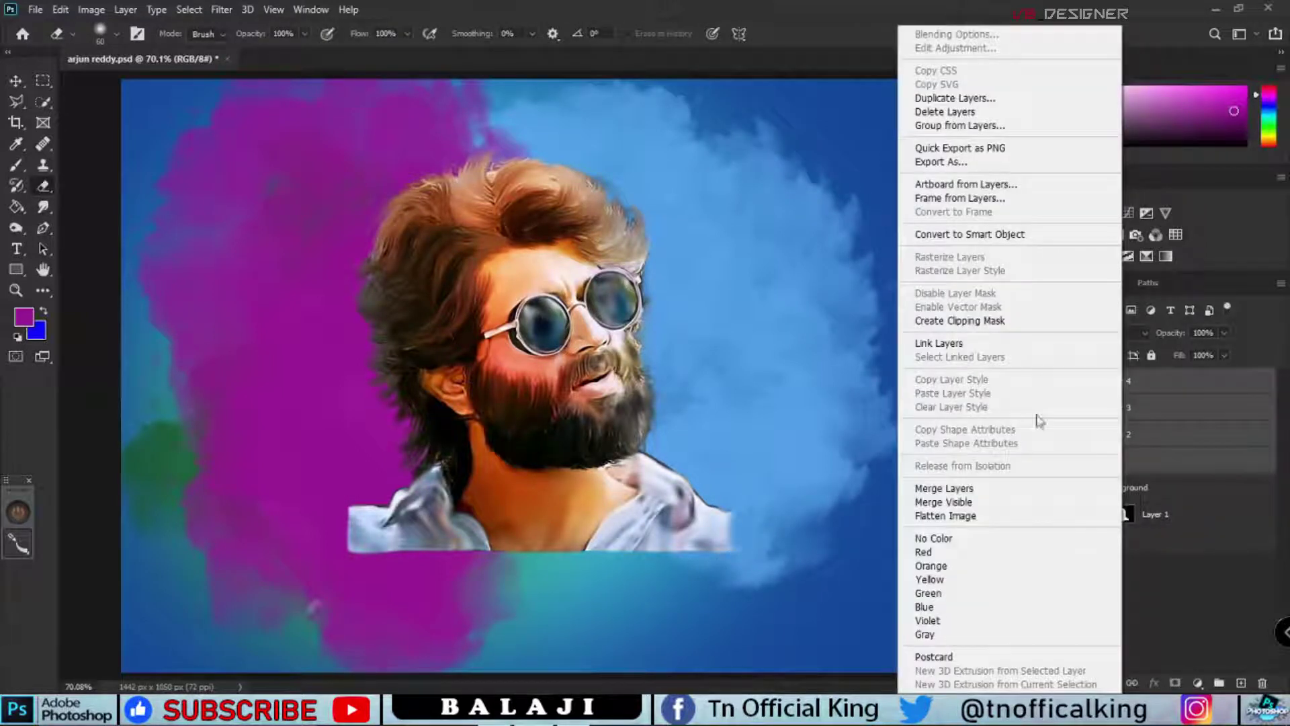
{"action": "left_click", "coordinate": [931, 489]}
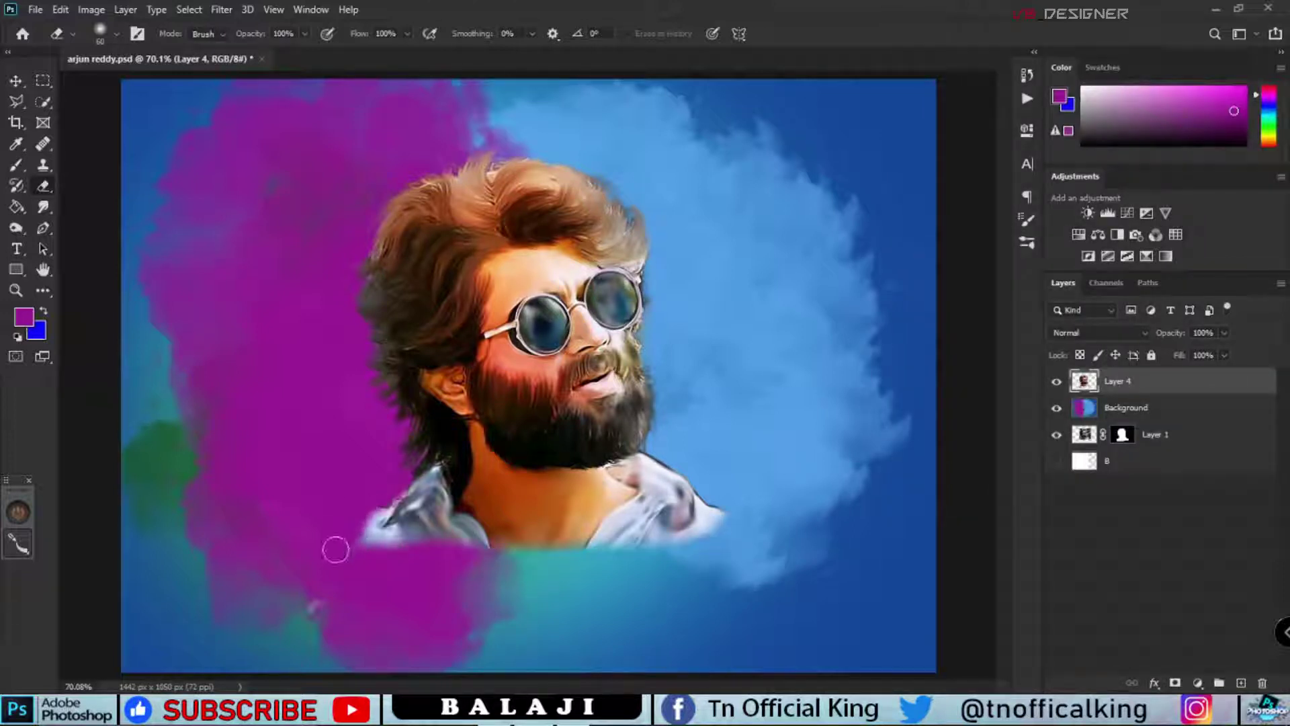
Step: Erase the shirt's hard bottom edge, then select the Background layer
{"action": "left_click_drag", "start_coordinate": [336, 550], "coordinate": [571, 546]}
{"action": "key", "text": "ctrl+minus"}
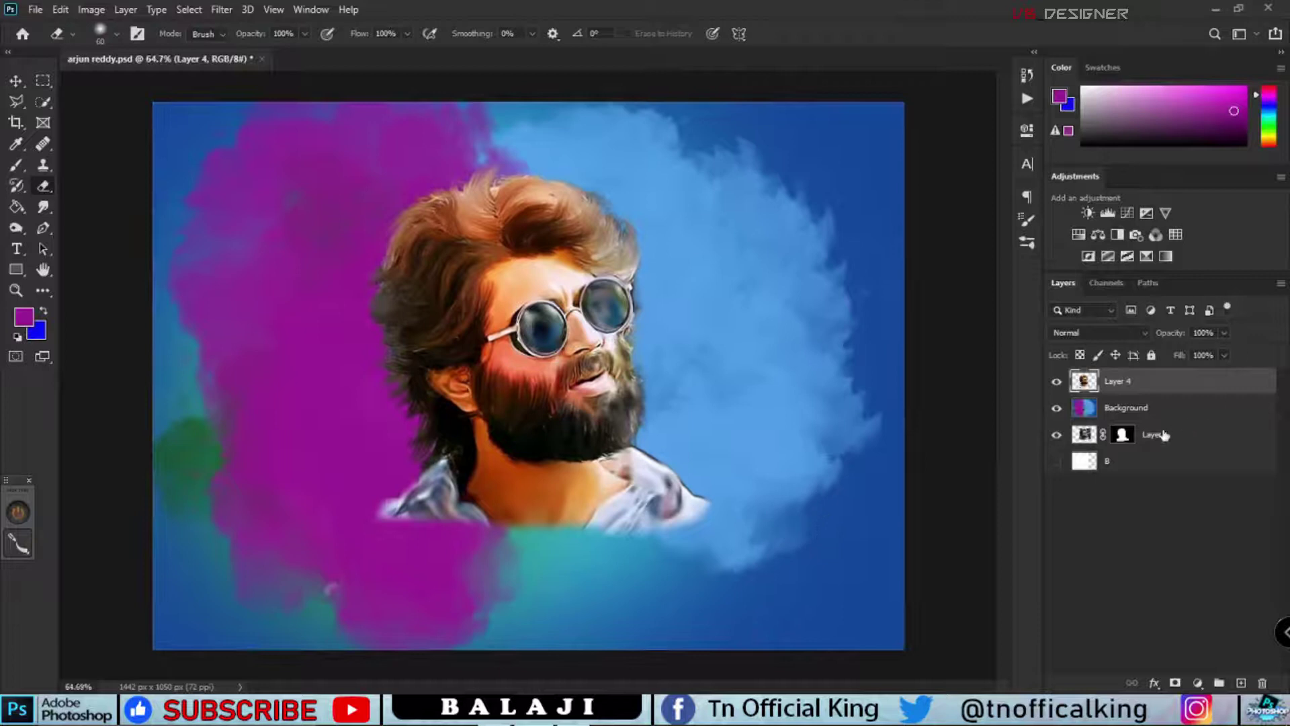
{"action": "left_click", "coordinate": [1159, 408]}
{"action": "key", "text": "ctrl+minus"}
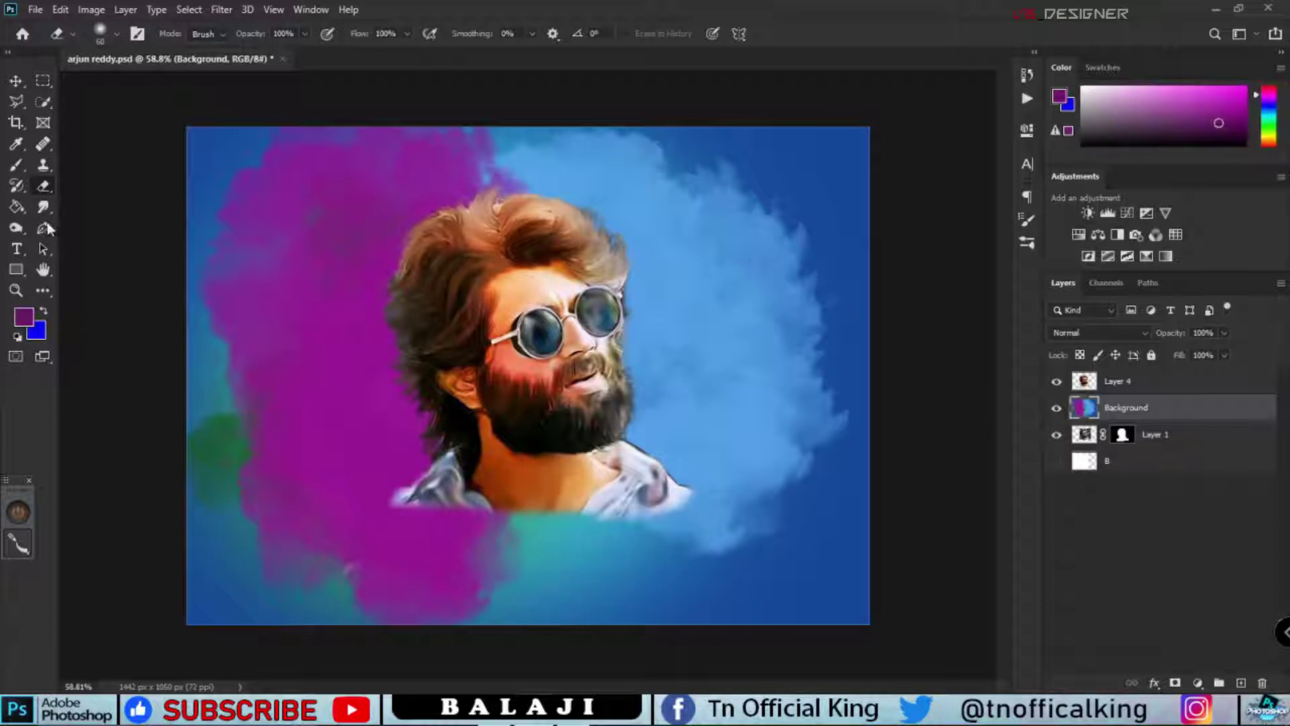
Step: Sweep a broad purple stroke across the background with the large stroke brush 1051
{"action": "key", "text": "b"}
{"action": "left_click_drag", "start_coordinate": [662, 198], "coordinate": [716, 309]}
{"action": "key", "text": "ctrl+z"}
{"action": "right_click", "coordinate": [625, 339]}
{"action": "scroll", "coordinate": [930, 568], "scroll_direction": "down", "scroll_amount": 2}
{"action": "left_click", "coordinate": [993, 571]}
{"action": "left_click_drag", "start_coordinate": [323, 376], "coordinate": [672, 252]}
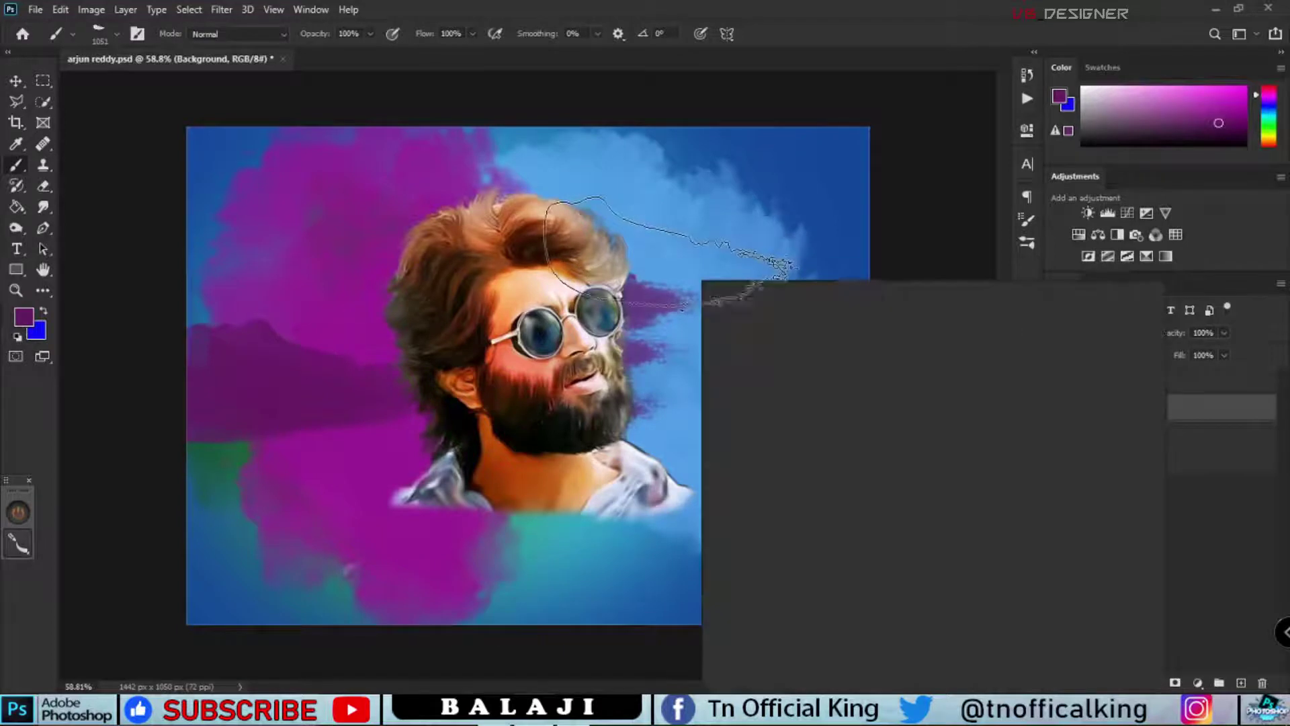
{"action": "left_click_drag", "start_coordinate": [779, 337], "coordinate": [793, 323]}
{"action": "key", "text": "Return"}
Step: Paint purple clouds below and left of the portrait, plus blue cloud strokes at lower left
{"action": "right_click", "coordinate": [434, 355]}
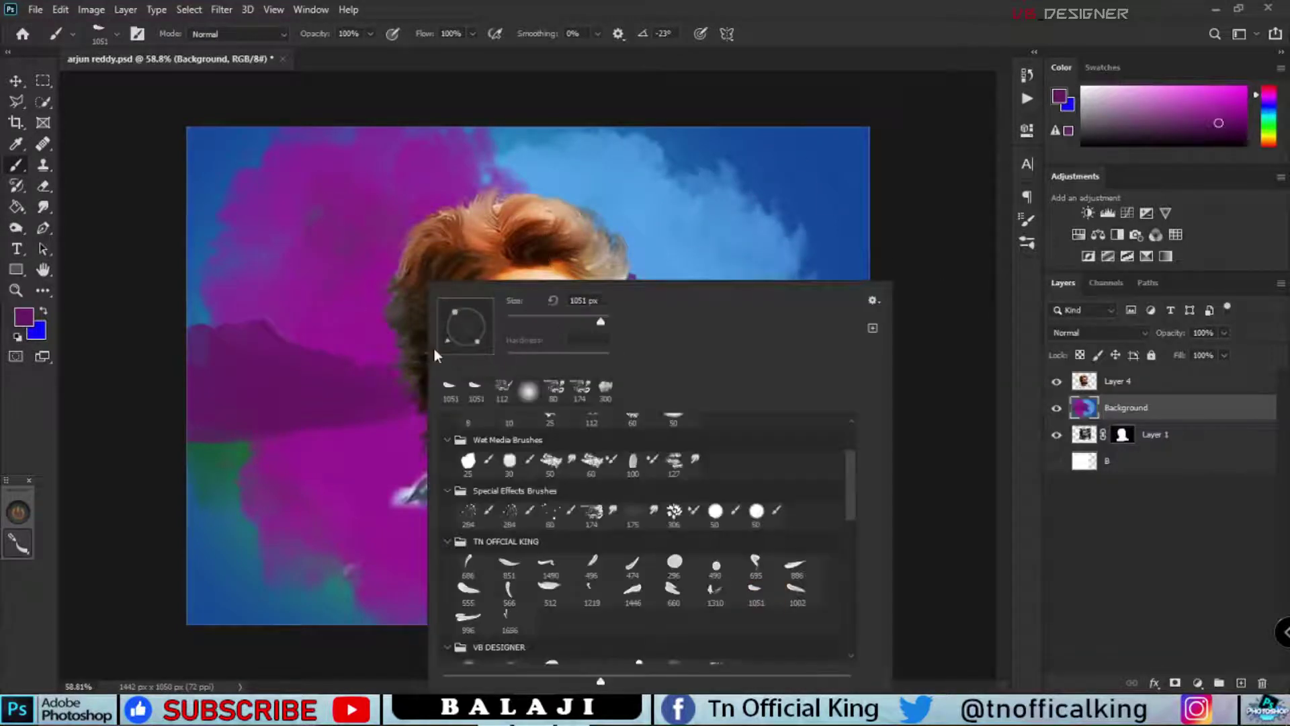
{"action": "left_click_drag", "start_coordinate": [435, 355], "coordinate": [494, 316]}
{"action": "key", "text": "Return"}
{"action": "left_click_drag", "start_coordinate": [404, 511], "coordinate": [592, 531]}
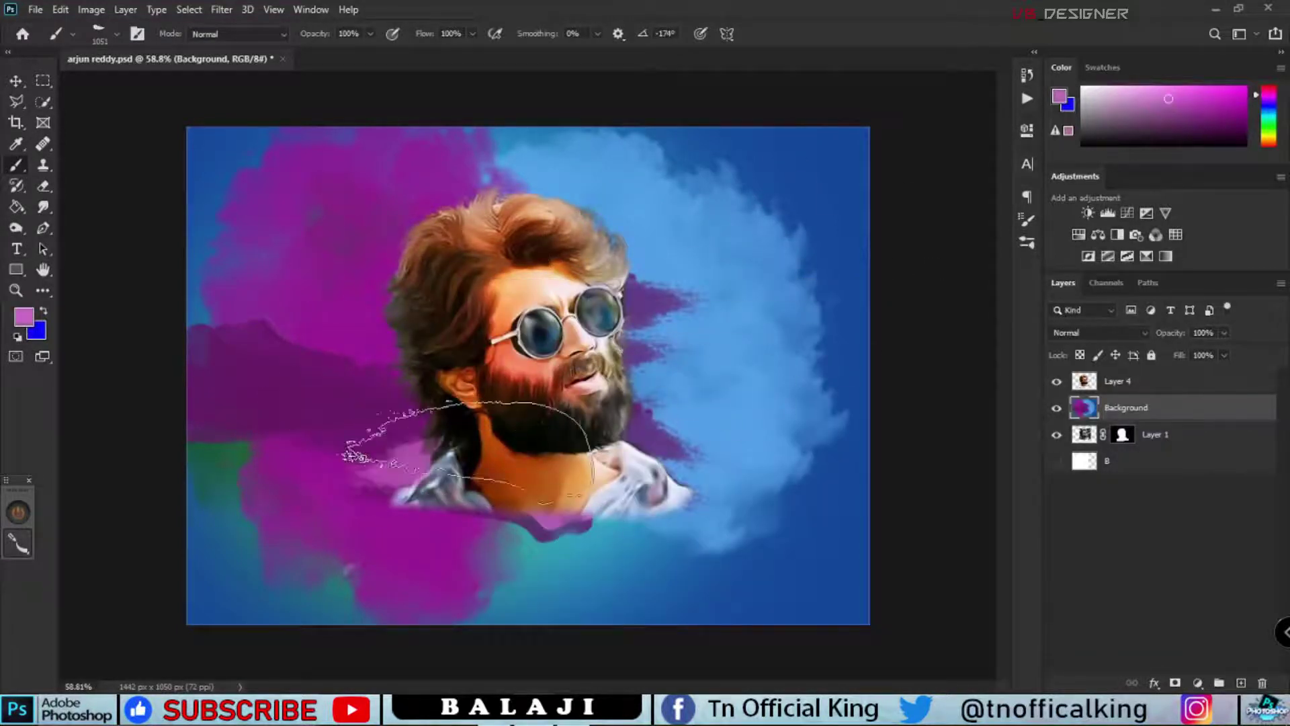
{"action": "left_click_drag", "start_coordinate": [375, 446], "coordinate": [533, 431]}
{"action": "right_click", "coordinate": [626, 211]}
{"action": "scroll", "coordinate": [900, 499], "scroll_direction": "down", "scroll_amount": 2}
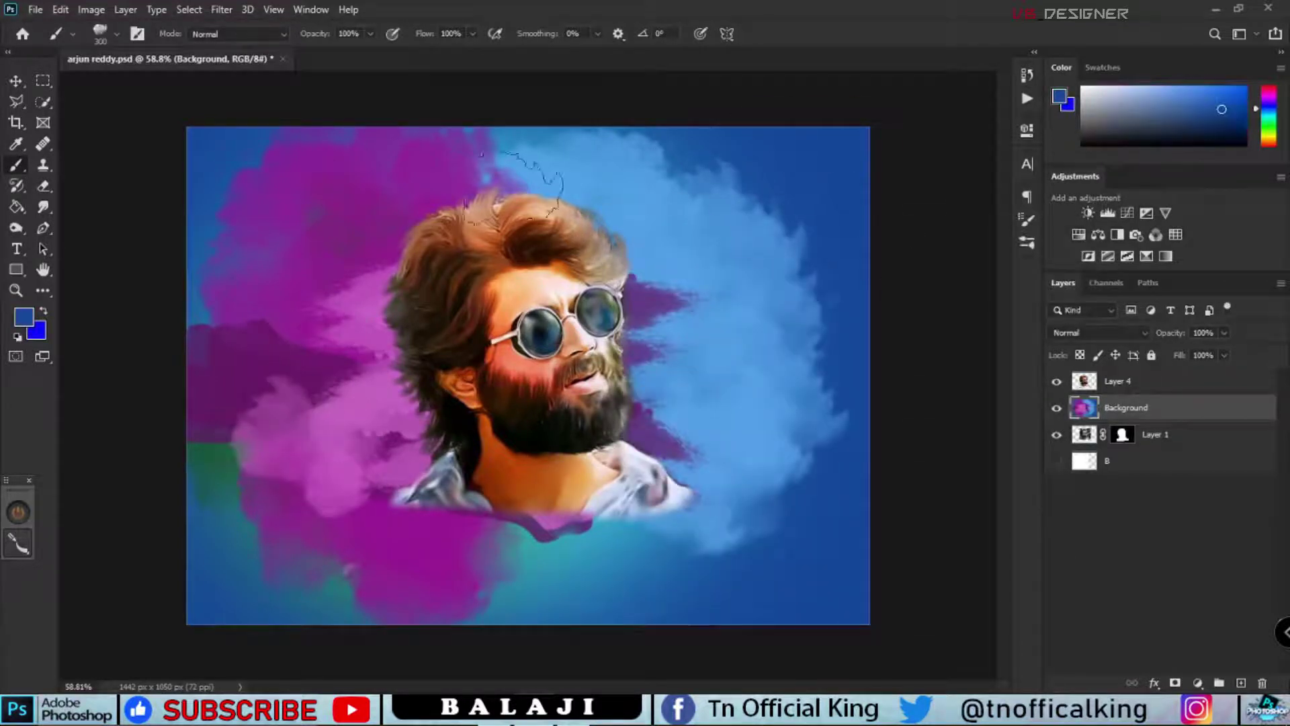
{"action": "mouse_move", "coordinate": [323, 336]}
{"action": "left_mouse_down"}
{"action": "mouse_move", "coordinate": [228, 595]}
{"action": "mouse_move", "coordinate": [208, 202]}
{"action": "mouse_move", "coordinate": [755, 78]}
{"action": "mouse_move", "coordinate": [605, 562]}
{"action": "mouse_move", "coordinate": [304, 640]}
{"action": "mouse_move", "coordinate": [729, 534]}
{"action": "left_mouse_up"}
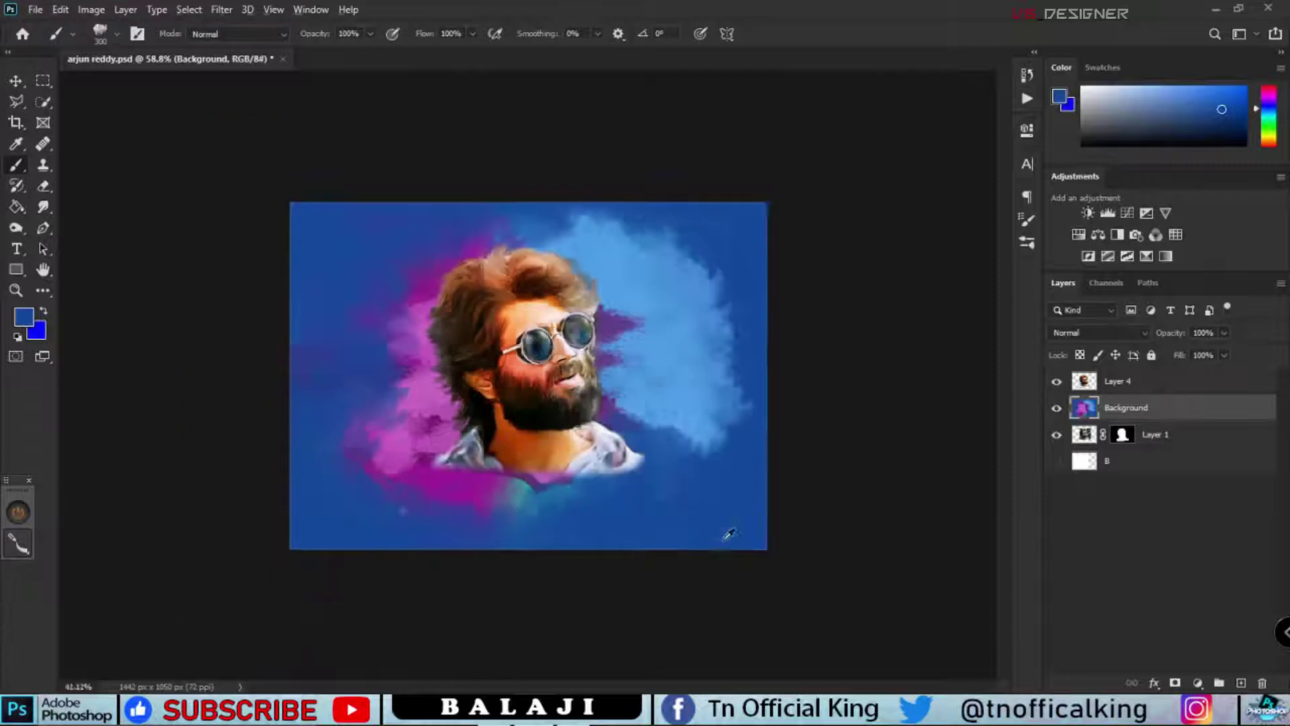
Step: Paint pink clouds around the portrait and dark magenta clouds over the background, then add Layer 5
{"action": "left_click_drag", "start_coordinate": [1266, 106], "coordinate": [1266, 103]}
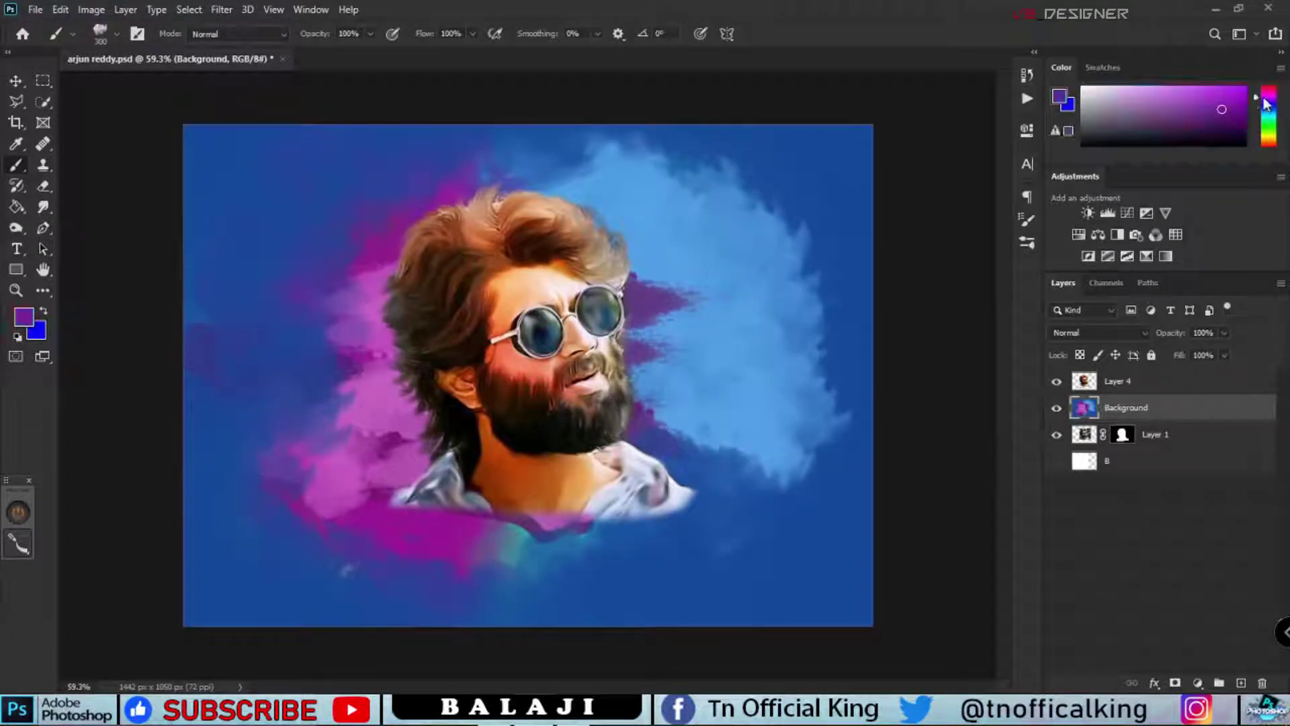
{"action": "mouse_move", "coordinate": [602, 367]}
{"action": "left_mouse_down"}
{"action": "mouse_move", "coordinate": [322, 283]}
{"action": "mouse_move", "coordinate": [538, 538]}
{"action": "mouse_move", "coordinate": [733, 403]}
{"action": "mouse_move", "coordinate": [595, 215]}
{"action": "mouse_move", "coordinate": [692, 289]}
{"action": "left_mouse_up"}
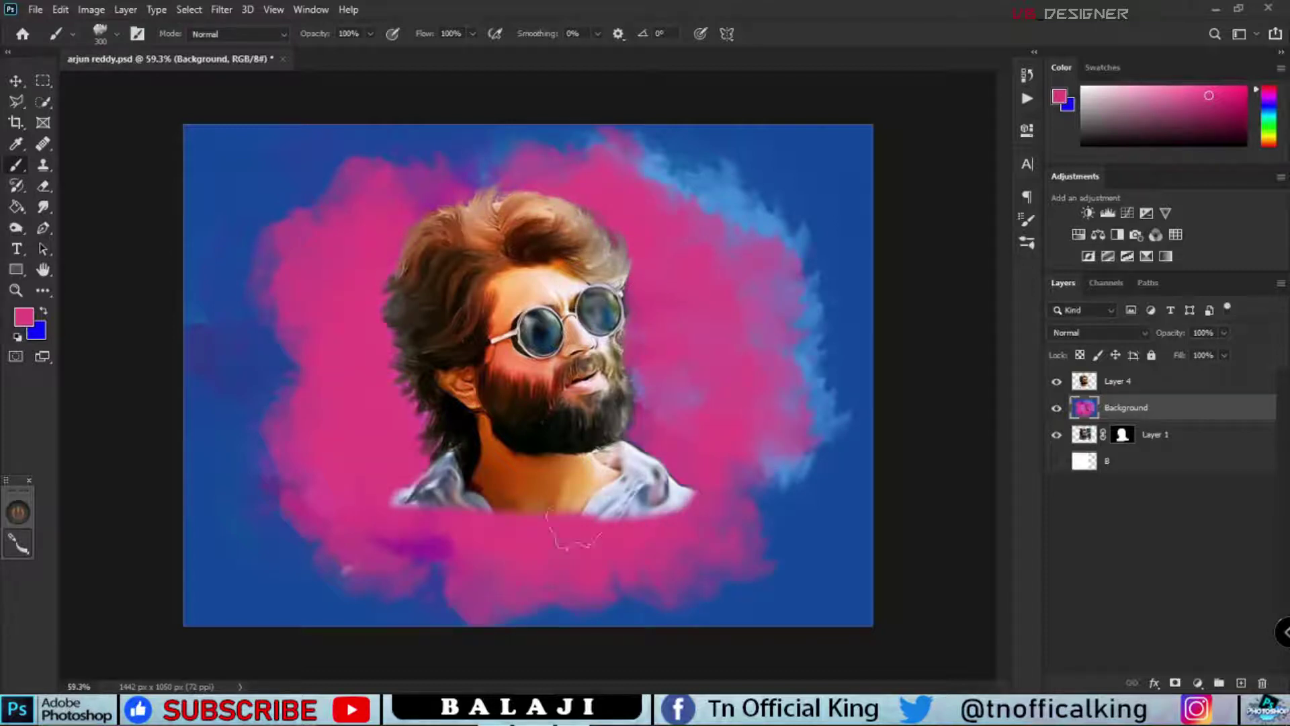
{"action": "mouse_move", "coordinate": [273, 254]}
{"action": "left_mouse_down"}
{"action": "mouse_move", "coordinate": [764, 533]}
{"action": "mouse_move", "coordinate": [230, 215]}
{"action": "mouse_move", "coordinate": [360, 188]}
{"action": "mouse_move", "coordinate": [424, 591]}
{"action": "left_mouse_up"}
{"action": "left_click_drag", "start_coordinate": [1277, 120], "coordinate": [1273, 115]}
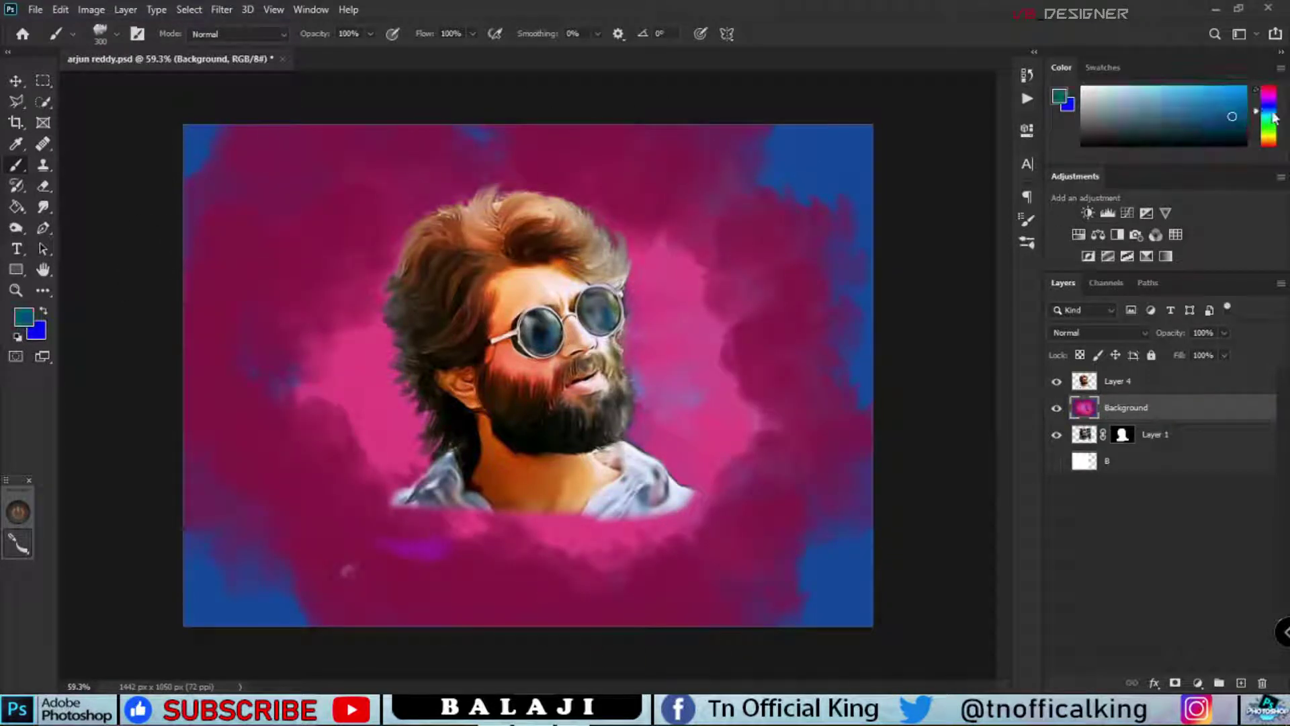
{"action": "left_click", "coordinate": [1241, 682]}
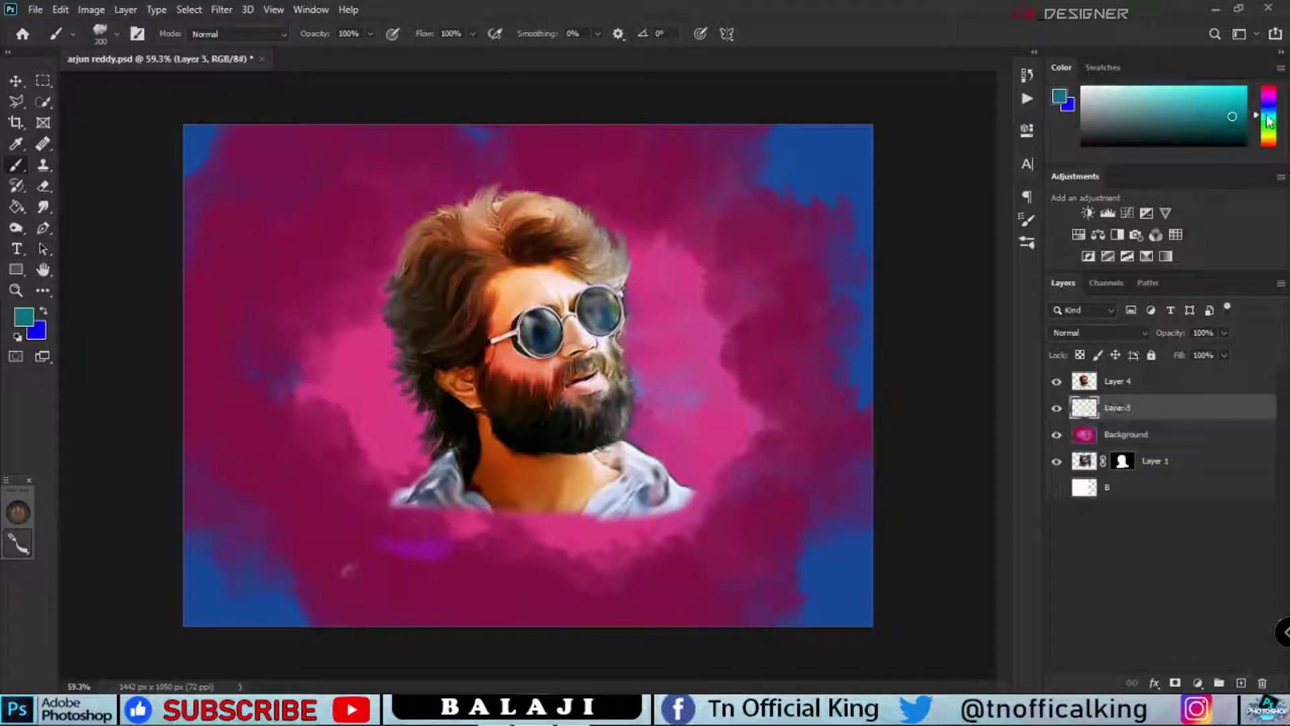
Step: Paint light cyan clouds around the canvas edges and yellow clouds over the pink areas on Layer 5
{"action": "left_click", "coordinate": [1244, 92]}
{"action": "mouse_move", "coordinate": [215, 115]}
{"action": "left_mouse_down"}
{"action": "mouse_move", "coordinate": [784, 598]}
{"action": "mouse_move", "coordinate": [475, 86]}
{"action": "mouse_move", "coordinate": [880, 202]}
{"action": "mouse_move", "coordinate": [893, 433]}
{"action": "mouse_move", "coordinate": [130, 490]}
{"action": "mouse_move", "coordinate": [387, 672]}
{"action": "left_mouse_up"}
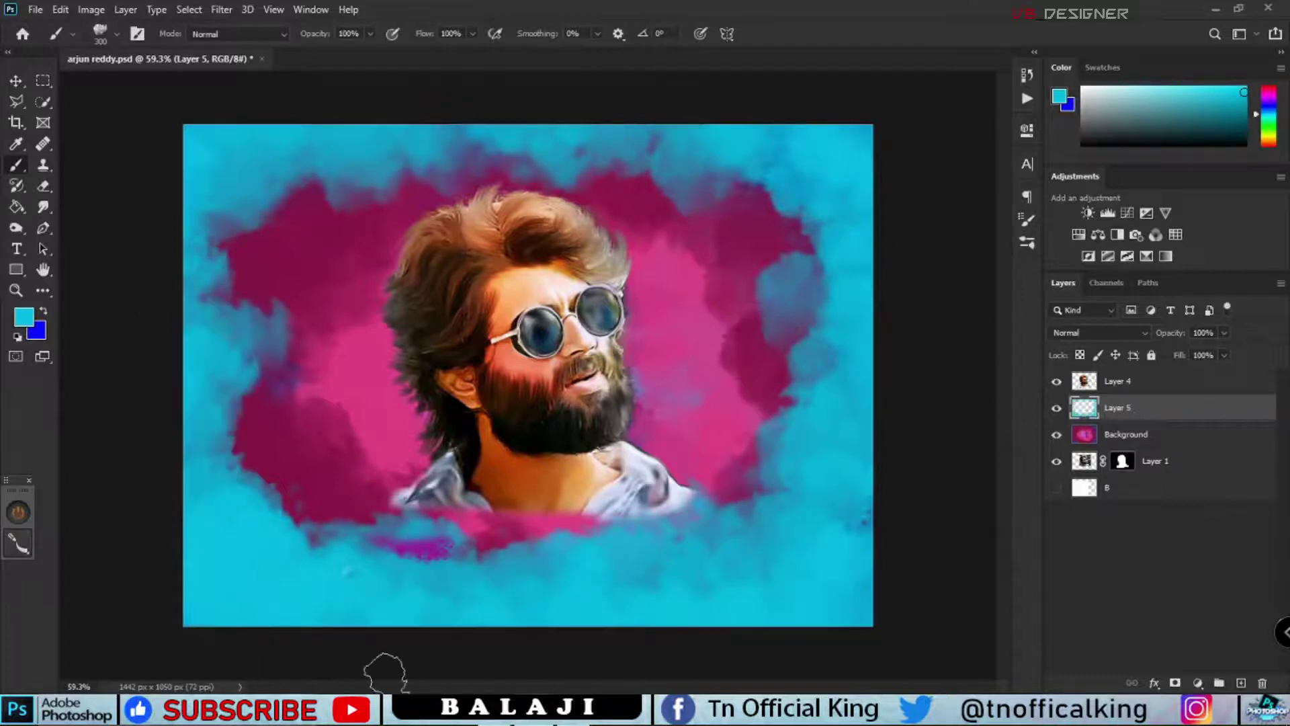
{"action": "left_click", "coordinate": [1266, 140]}
{"action": "mouse_move", "coordinate": [250, 509]}
{"action": "left_mouse_down"}
{"action": "mouse_move", "coordinate": [807, 531]}
{"action": "mouse_move", "coordinate": [296, 174]}
{"action": "mouse_move", "coordinate": [350, 605]}
{"action": "left_mouse_up"}
{"action": "left_click_drag", "start_coordinate": [604, 470], "coordinate": [377, 302]}
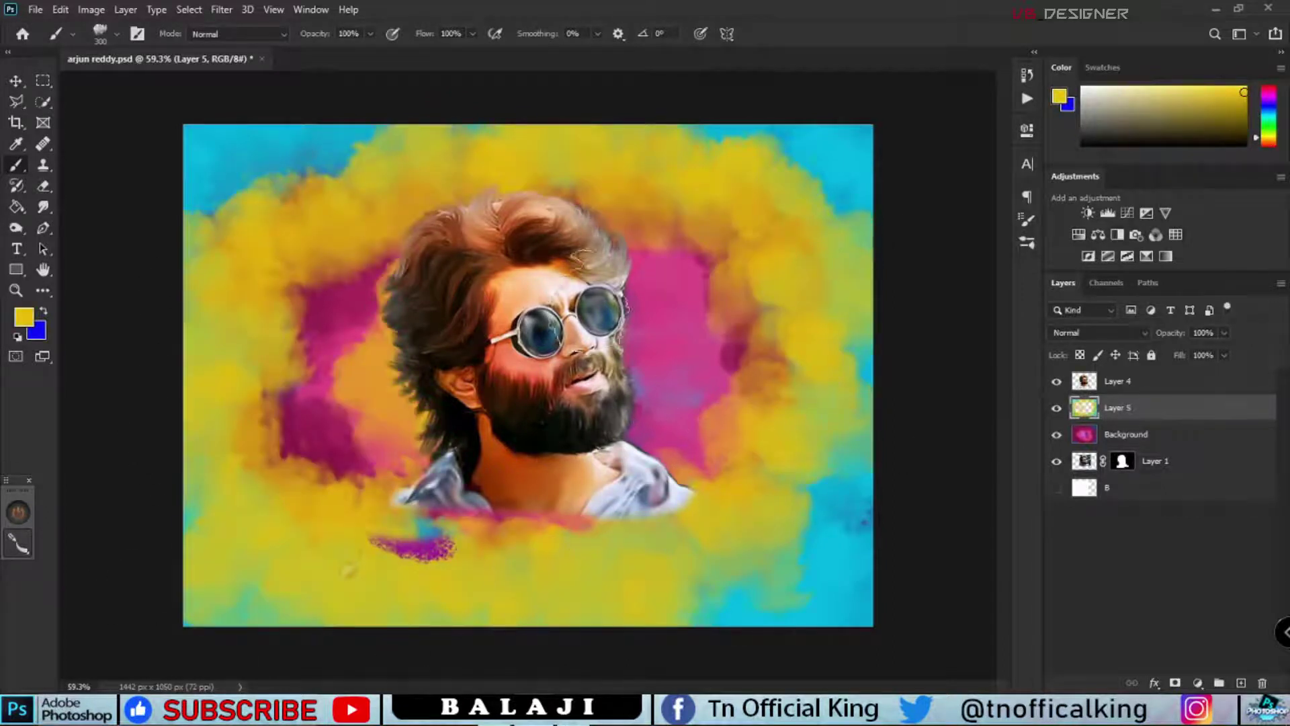
{"action": "left_click_drag", "start_coordinate": [631, 336], "coordinate": [625, 463]}
Step: Try a Hue/Saturation adjustment with hue +20 clipped to Layer 5, then delete it
{"action": "left_click", "coordinate": [1198, 684]}
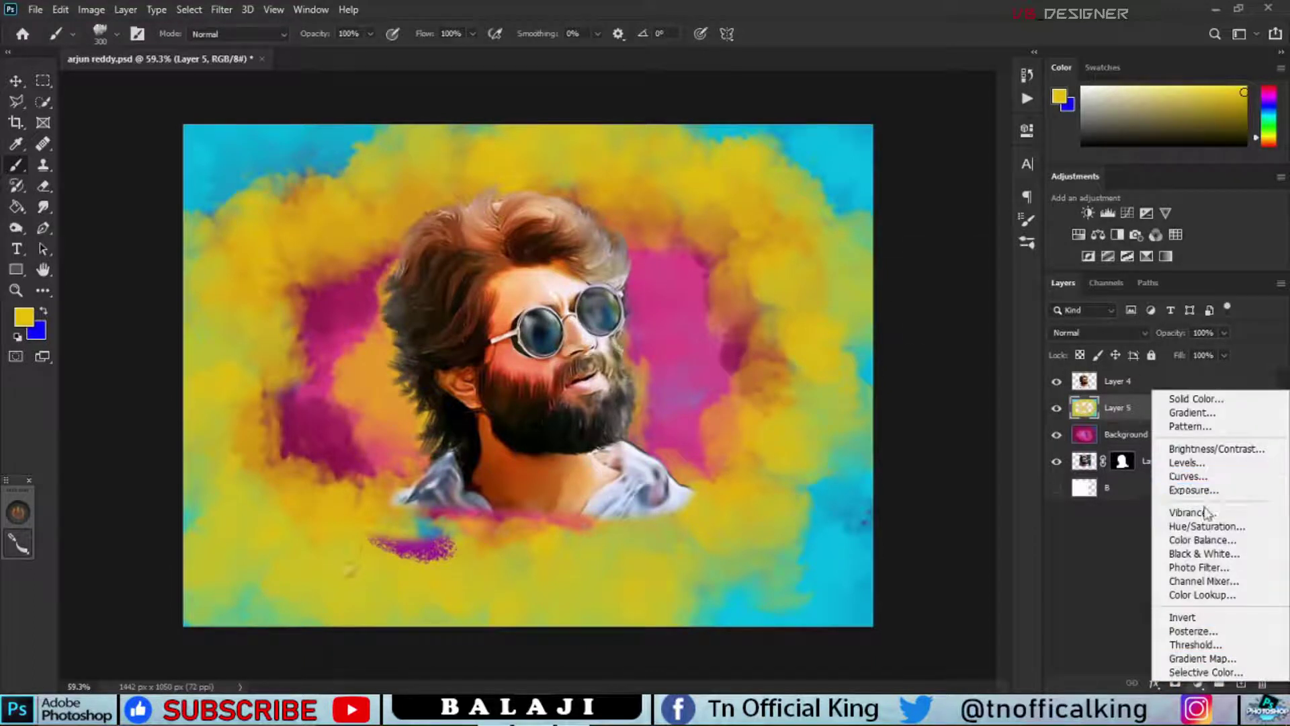
{"action": "left_click", "coordinate": [1203, 523]}
{"action": "mouse_move", "coordinate": [889, 235]}
{"action": "left_mouse_down"}
{"action": "mouse_move", "coordinate": [911, 237]}
{"action": "mouse_move", "coordinate": [875, 272]}
{"action": "mouse_move", "coordinate": [558, 302]}
{"action": "left_mouse_up"}
{"action": "left_click", "coordinate": [982, 126]}
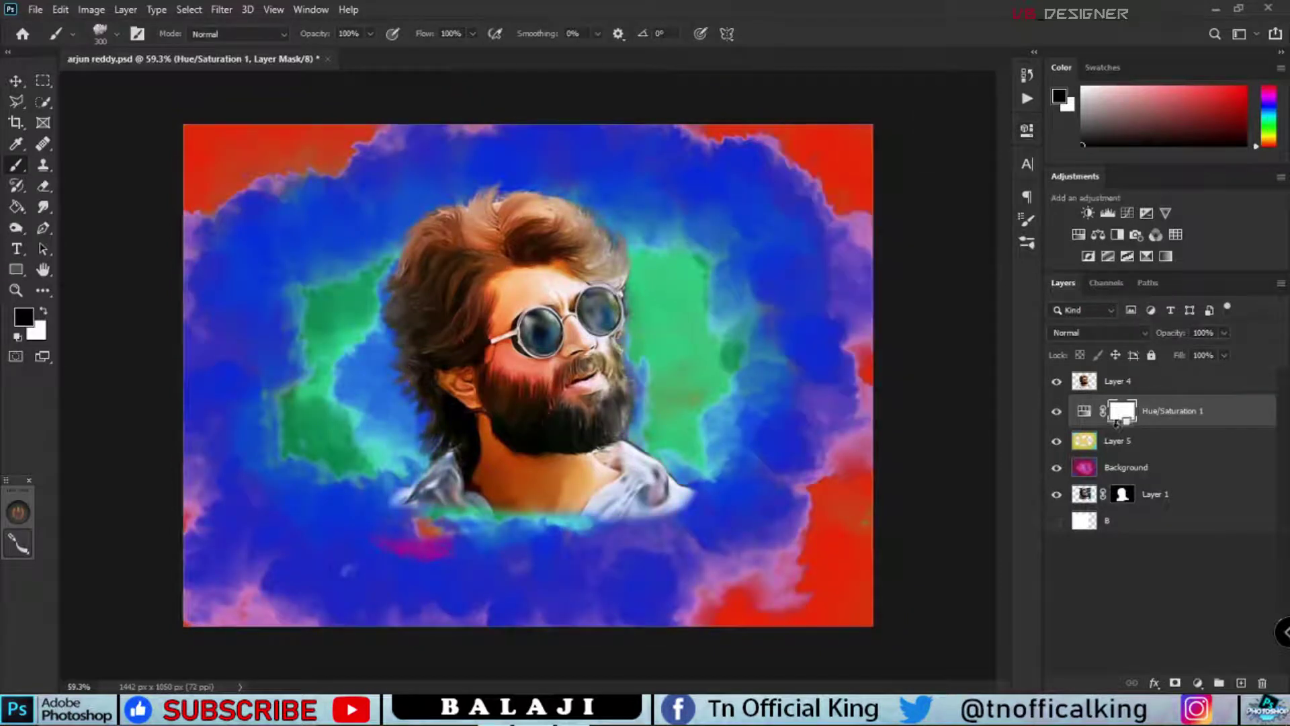
{"action": "left_click", "coordinate": [1111, 426], "text": "alt"}
{"action": "key", "text": "Delete"}
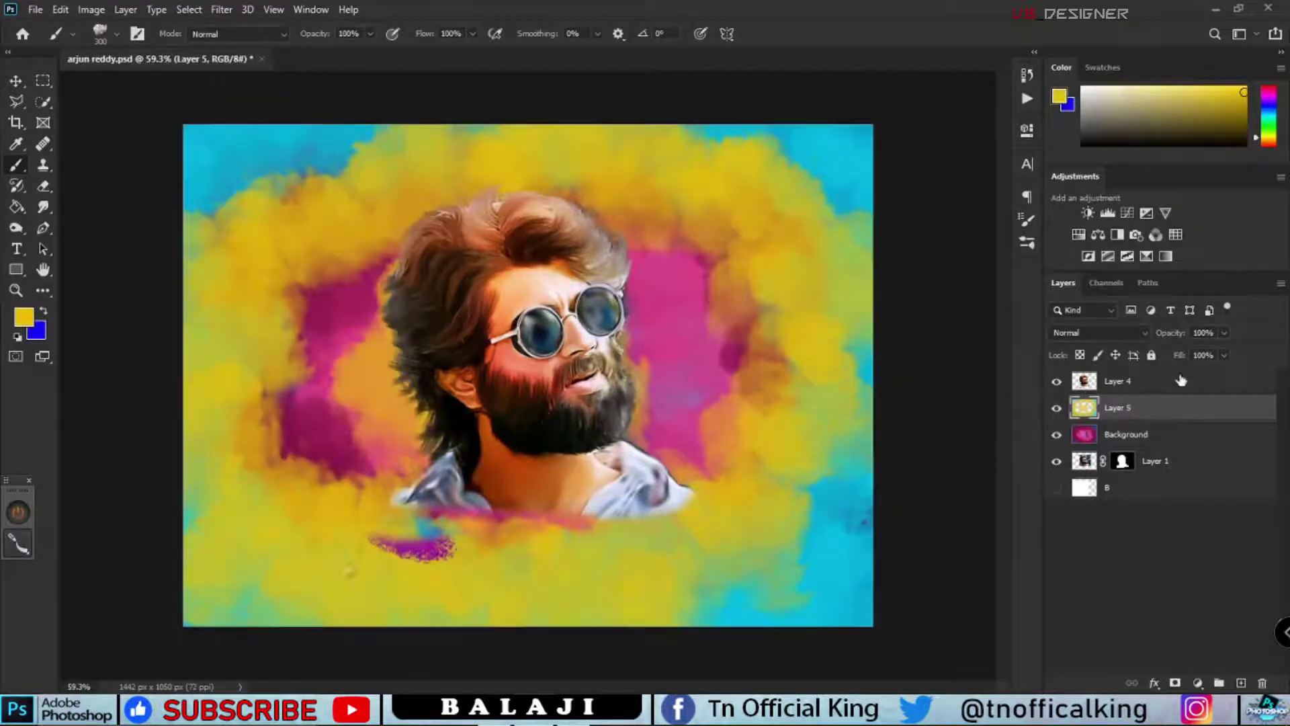
Step: Set Layer 5 to Divide blend mode at 20% opacity
{"action": "left_click", "coordinate": [1099, 332]}
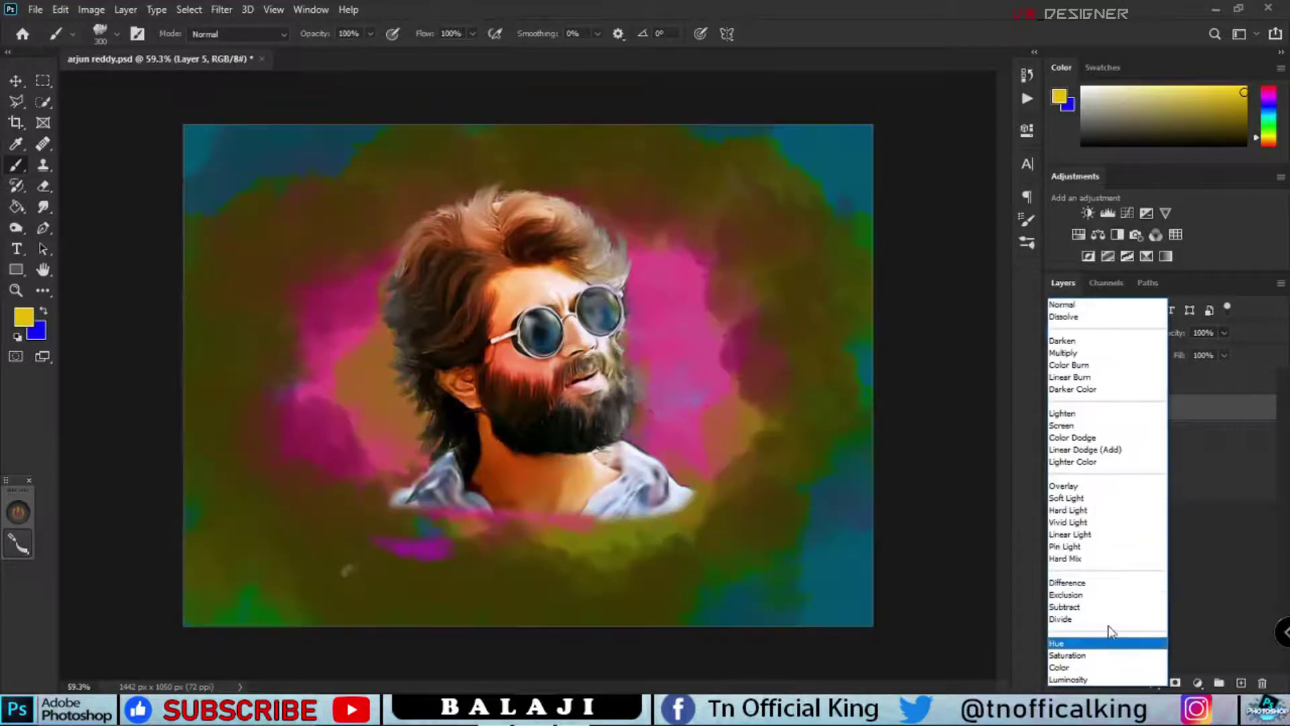
{"action": "left_click", "coordinate": [1113, 619]}
{"action": "left_click", "coordinate": [1165, 351]}
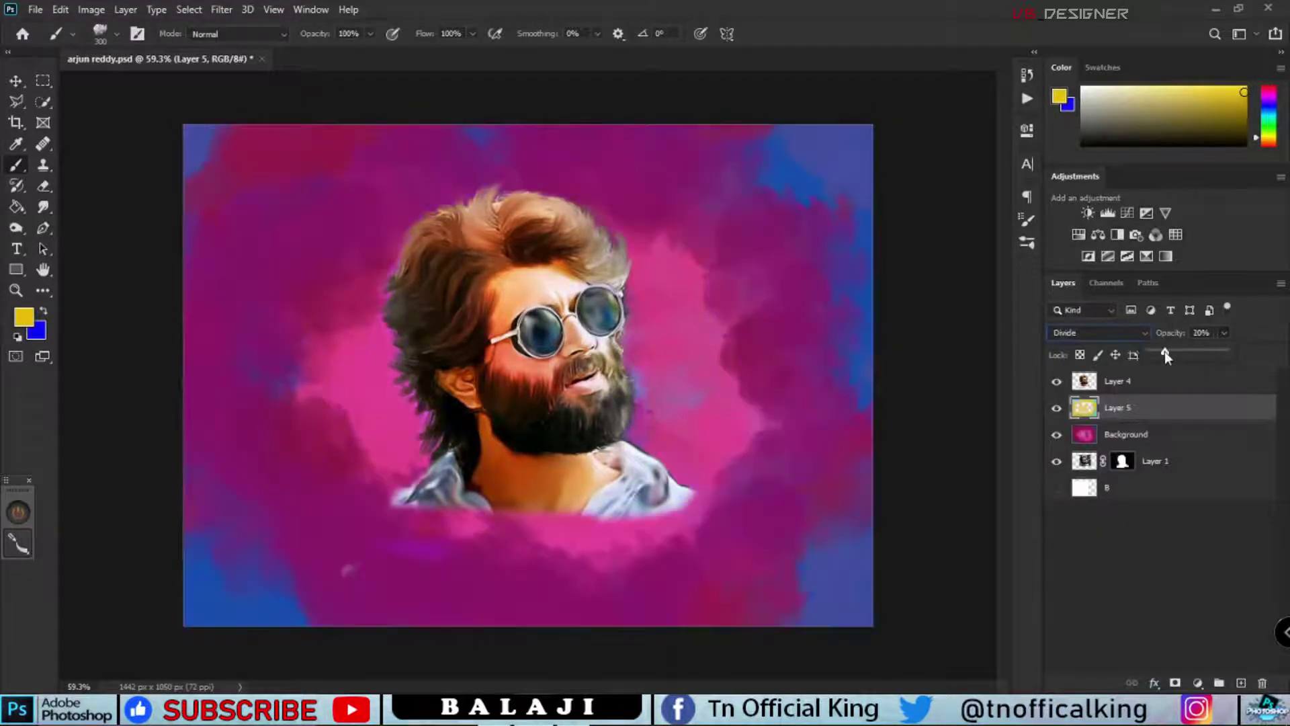
{"action": "left_click", "coordinate": [1075, 564]}
{"action": "scroll", "coordinate": [525, 383], "scroll_direction": "up", "scroll_amount": 5}
{"action": "scroll", "coordinate": [484, 400], "scroll_direction": "up", "scroll_amount": 1}
{"action": "scroll", "coordinate": [201, 284], "scroll_direction": "down", "scroll_amount": 4}
{"action": "scroll", "coordinate": [134, 279], "scroll_direction": "up", "scroll_amount": 1}
Step: Smudge the shirt's bottom edge on Layer 4 into the background clouds
{"action": "scroll", "coordinate": [101, 278], "scroll_direction": "down", "scroll_amount": 1}
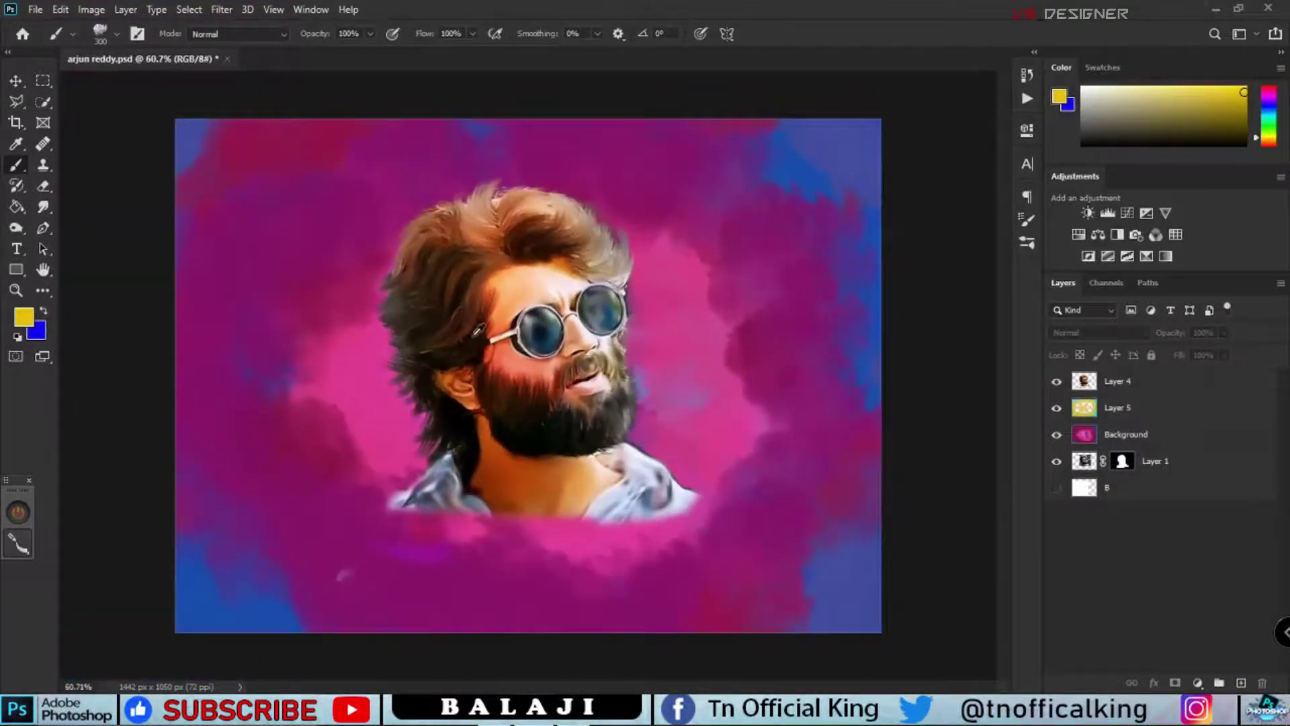
{"action": "scroll", "coordinate": [59, 276], "scroll_direction": "up", "scroll_amount": 1}
{"action": "left_click", "coordinate": [43, 207]}
{"action": "left_click", "coordinate": [1129, 382]}
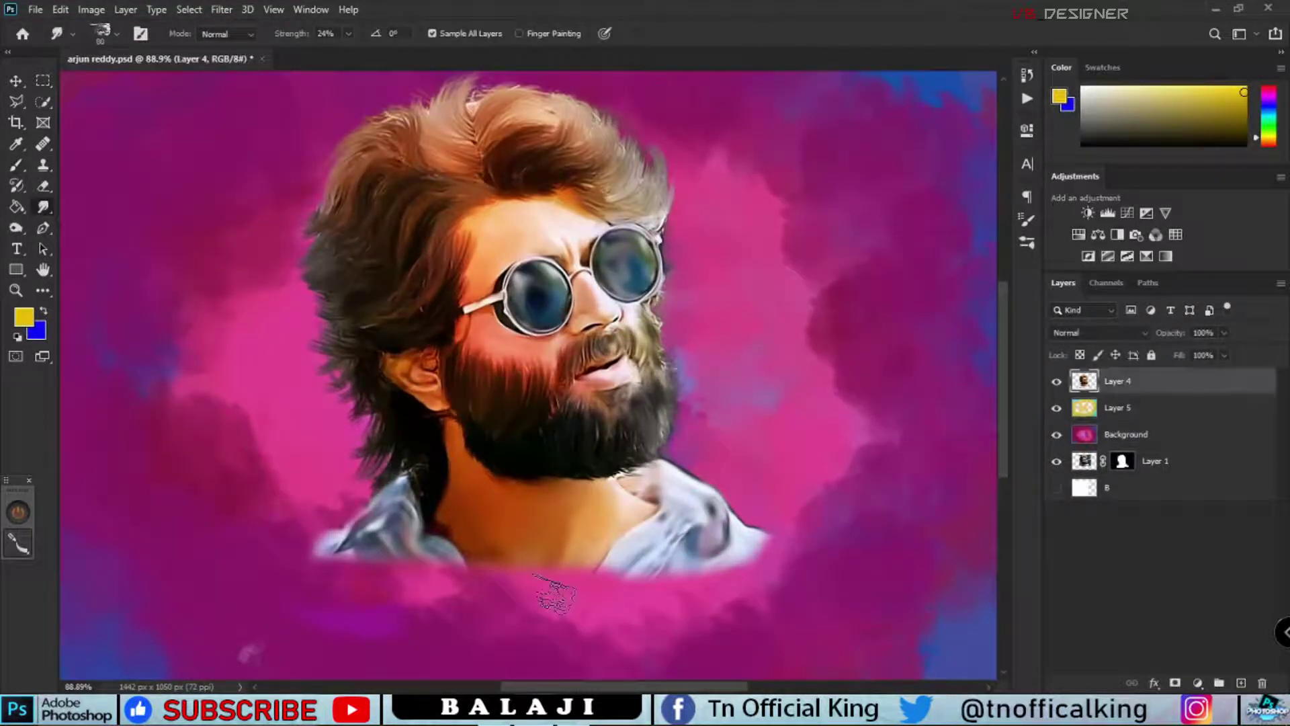
{"action": "left_click_drag", "start_coordinate": [746, 565], "coordinate": [322, 538]}
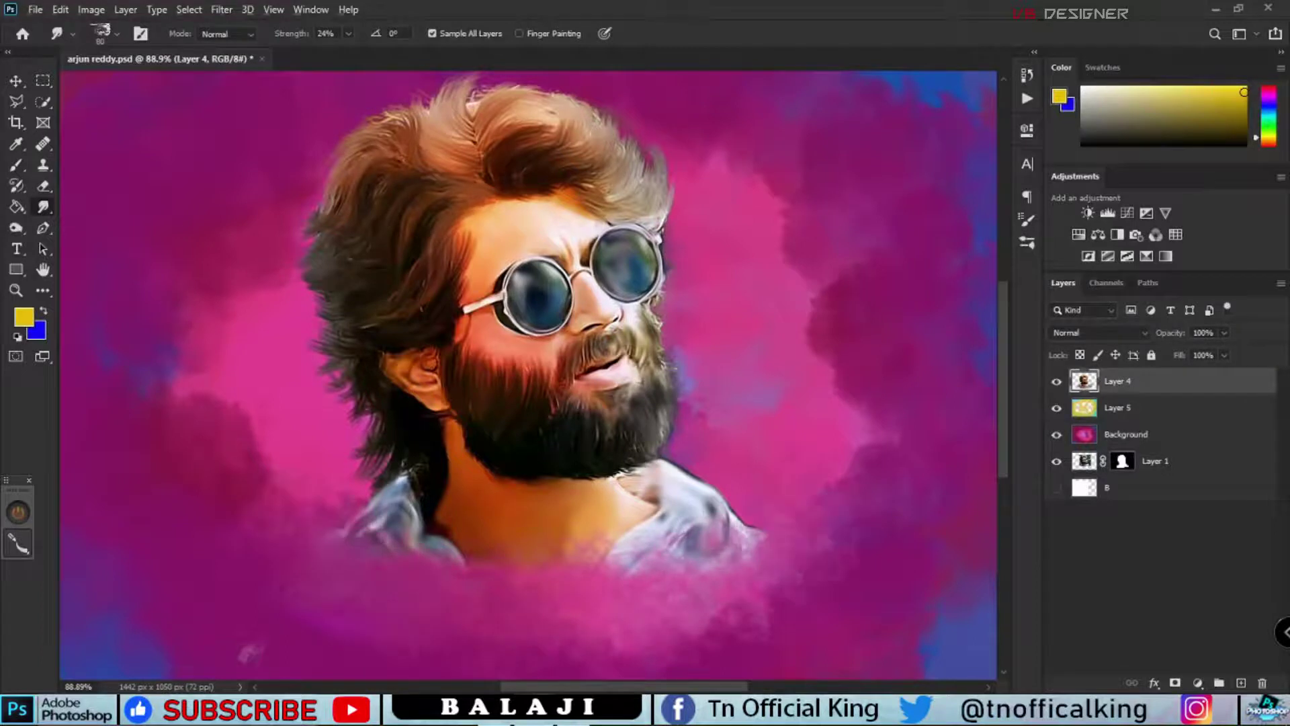
{"action": "scroll", "coordinate": [772, 470], "scroll_direction": "down", "scroll_amount": 2}
{"action": "scroll", "coordinate": [773, 470], "scroll_direction": "up", "scroll_amount": 1}
{"action": "left_click", "coordinate": [1174, 413]}
{"action": "left_click", "coordinate": [1181, 390]}
Step: On a new Layer 6, select a thin border strip around the canvas edges, ready for a Paint Bucket fill
{"action": "left_click", "coordinate": [1241, 683]}
{"action": "scroll", "coordinate": [605, 470], "scroll_direction": "down", "scroll_amount": 2}
{"action": "key", "text": "m"}
{"action": "left_click_drag", "start_coordinate": [304, 212], "coordinate": [754, 532]}
{"action": "right_click", "coordinate": [727, 471]}
{"action": "left_click", "coordinate": [773, 184]}
{"action": "key", "text": "g"}
{"action": "left_click", "coordinate": [44, 311]}
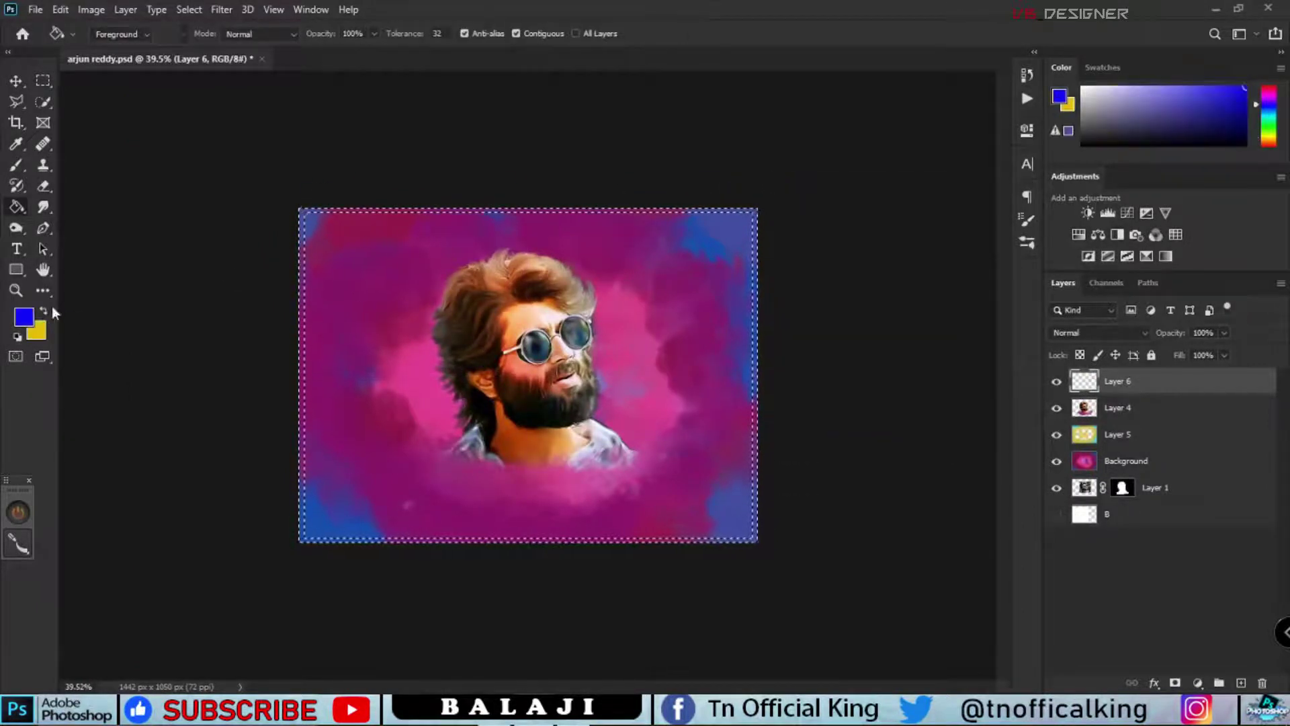
Step: Fill the border strip with white and clear the selection
{"action": "left_click", "coordinate": [18, 336]}
{"action": "key", "text": "ctrl+d"}
{"action": "scroll", "coordinate": [346, 258], "scroll_direction": "down", "scroll_amount": 2}
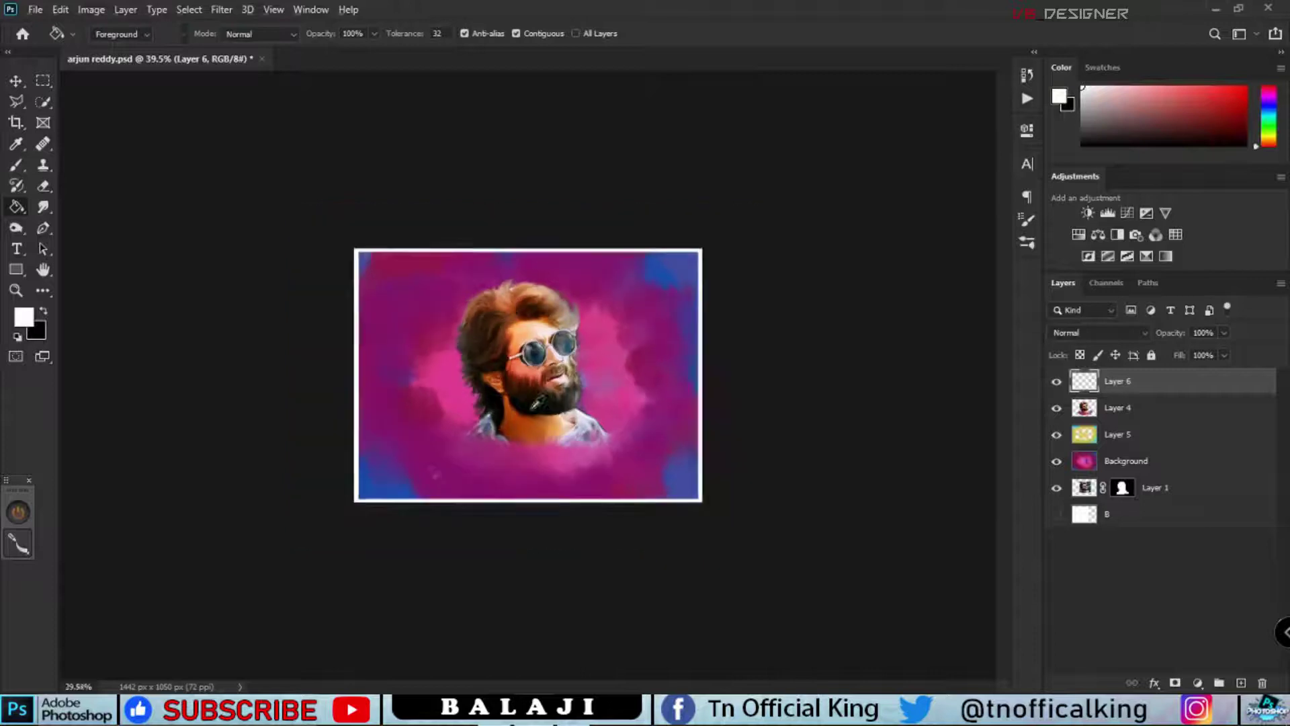
{"action": "scroll", "coordinate": [471, 336], "scroll_direction": "up", "scroll_amount": 4}
{"action": "scroll", "coordinate": [538, 404], "scroll_direction": "down", "scroll_amount": 2}
{"action": "scroll", "coordinate": [588, 465], "scroll_direction": "up", "scroll_amount": 1}
Step: Stamp all visible layers into a new merged Layer 7 and bring up the Filter menu
{"action": "key", "text": "v"}
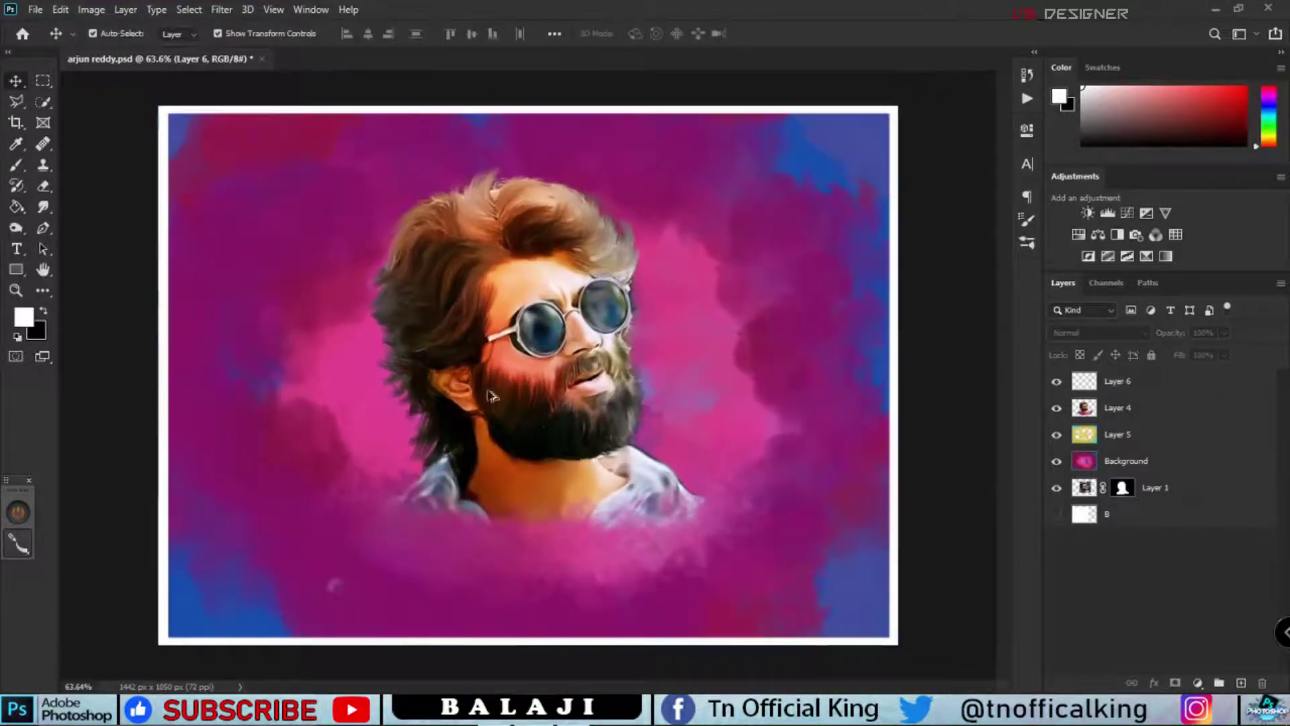
{"action": "scroll", "coordinate": [570, 403], "scroll_direction": "up", "scroll_amount": 1}
{"action": "scroll", "coordinate": [783, 351], "scroll_direction": "down", "scroll_amount": 1}
{"action": "scroll", "coordinate": [785, 462], "scroll_direction": "down", "scroll_amount": 1}
{"action": "scroll", "coordinate": [785, 462], "scroll_direction": "up", "scroll_amount": 1}
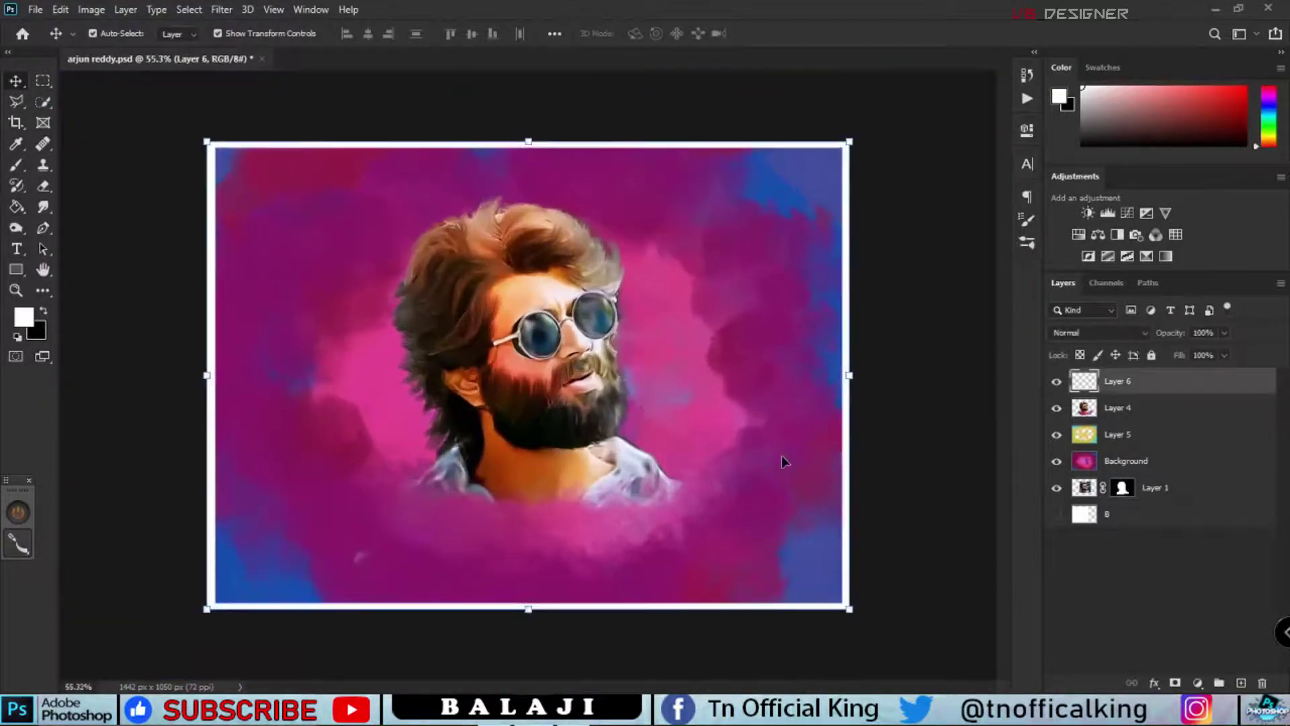
{"action": "key", "text": "ctrl+shift+alt+n"}
{"action": "left_click", "coordinate": [247, 9]}
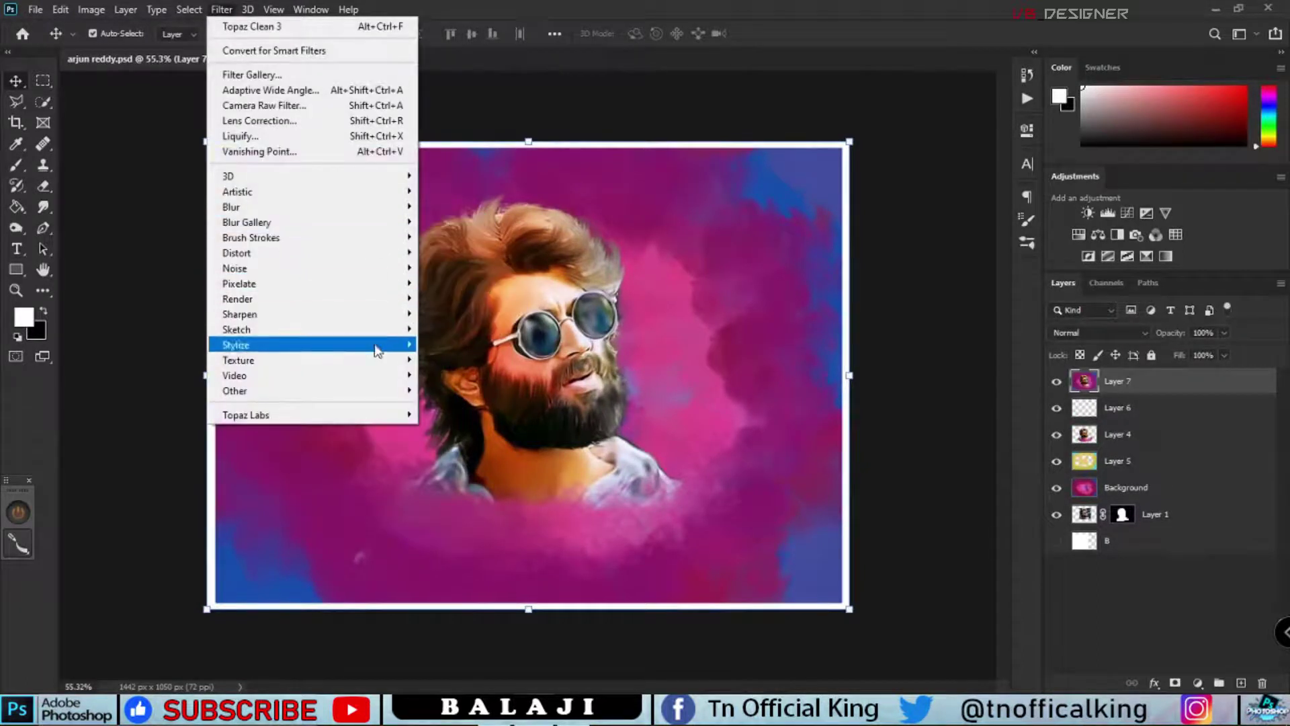
{"action": "mouse_move", "coordinate": [236, 344]}
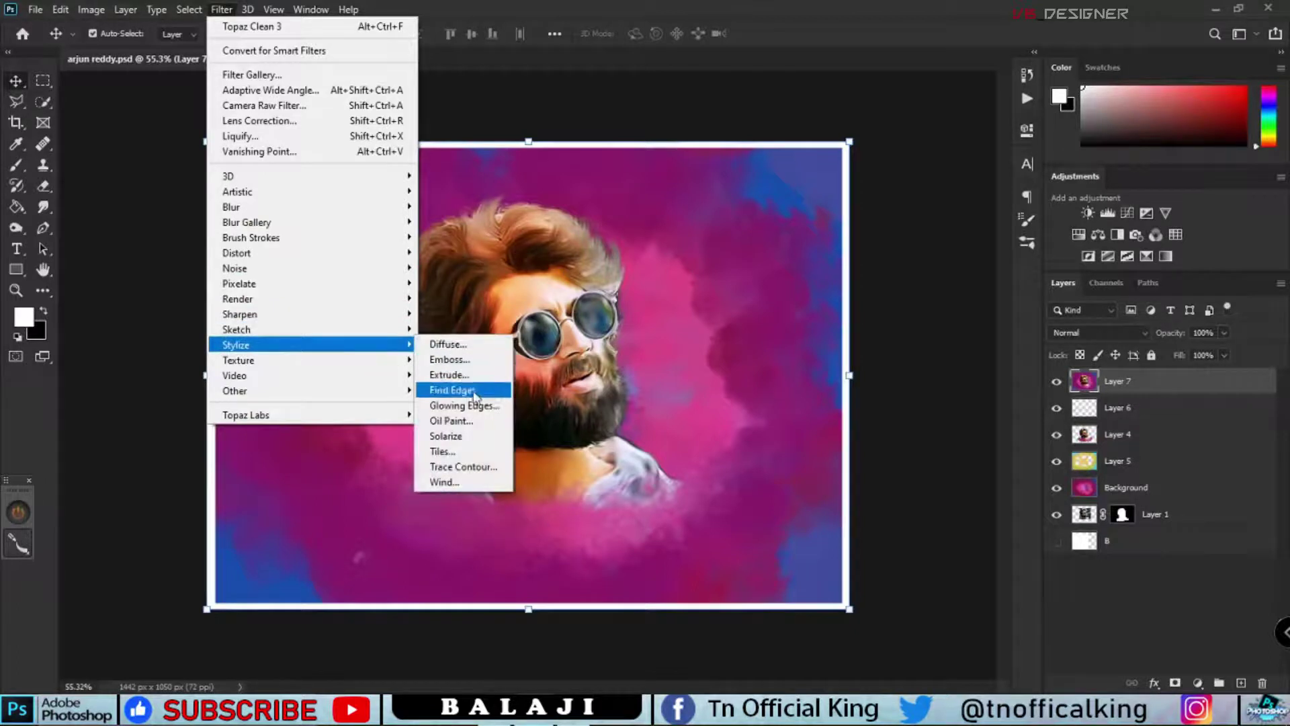
Step: Apply the Oil Paint filter and erase yellow paint off the hair, beard and shirt
{"action": "left_click", "coordinate": [453, 420]}
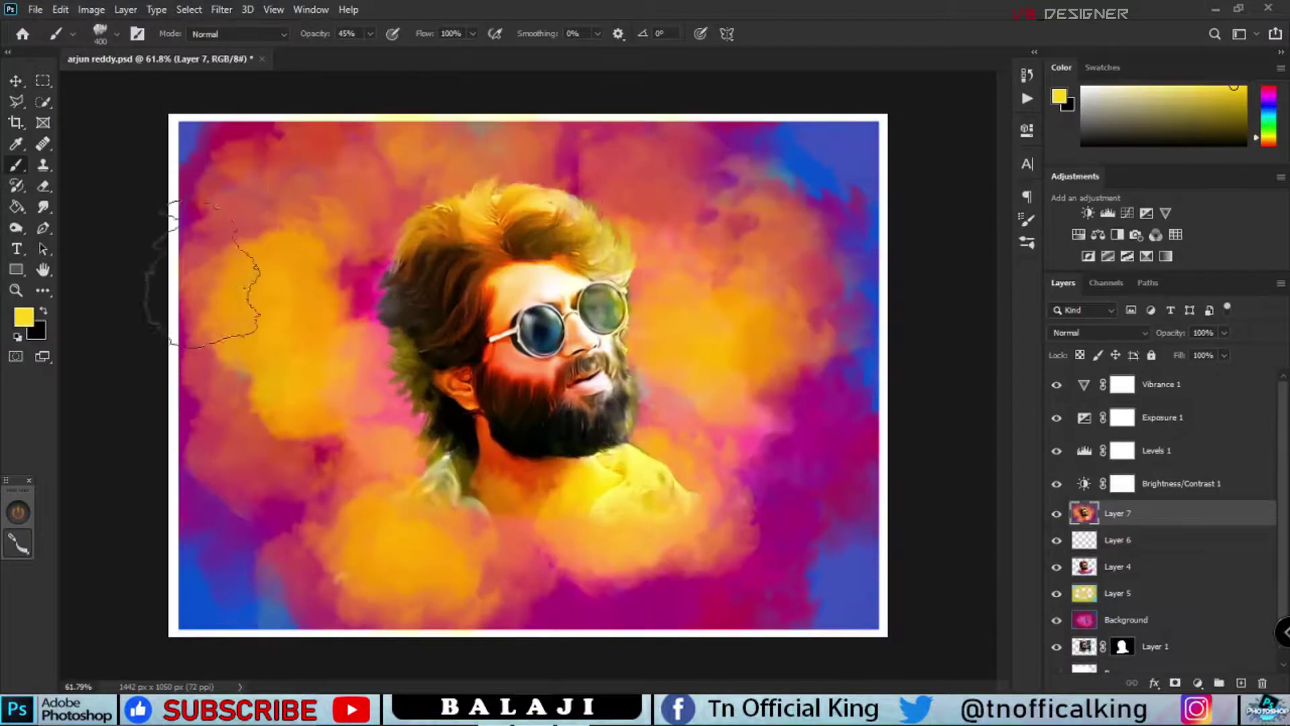
{"action": "key", "text": "e"}
{"action": "mouse_move", "coordinate": [488, 250]}
{"action": "left_mouse_down"}
{"action": "mouse_move", "coordinate": [403, 350]}
{"action": "mouse_move", "coordinate": [495, 426]}
{"action": "mouse_move", "coordinate": [537, 497]}
{"action": "mouse_move", "coordinate": [642, 463]}
{"action": "mouse_move", "coordinate": [457, 511]}
{"action": "mouse_move", "coordinate": [377, 336]}
{"action": "left_mouse_up"}
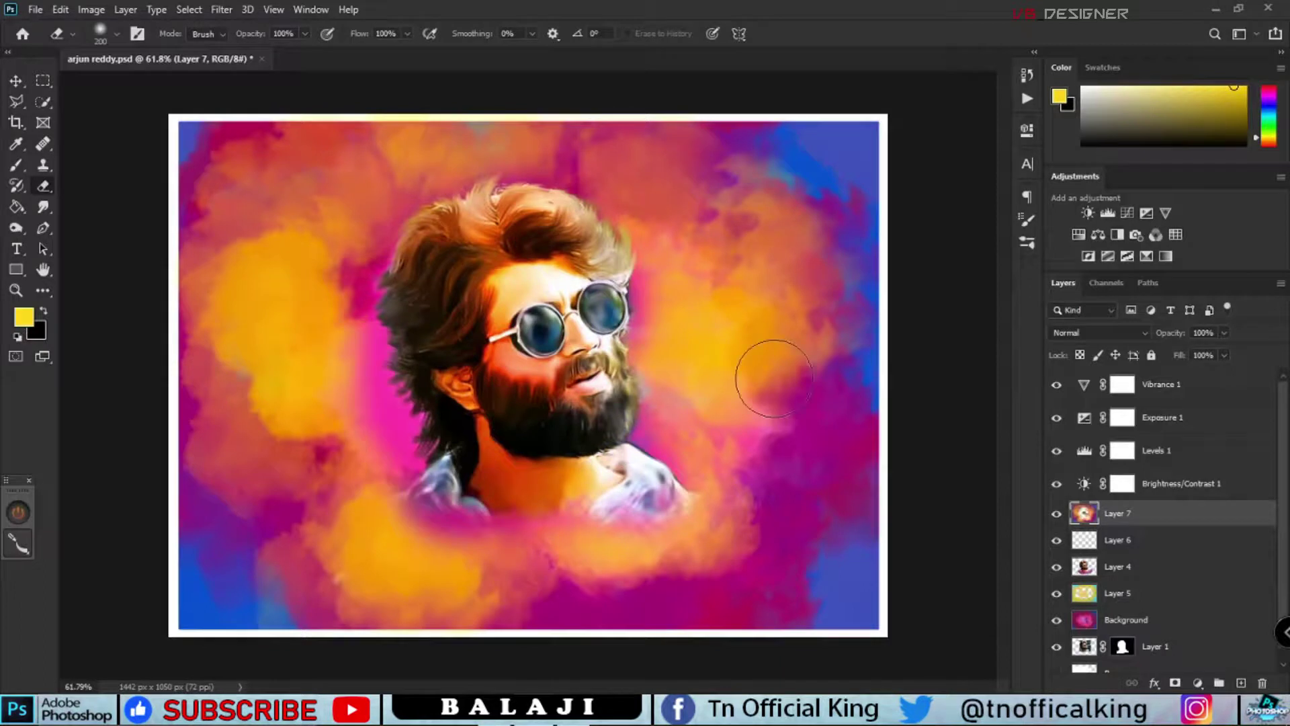
Step: Lower the picture's saturation to -7 in Hue/Saturation
{"action": "scroll", "coordinate": [648, 518], "scroll_direction": "down", "scroll_amount": 3}
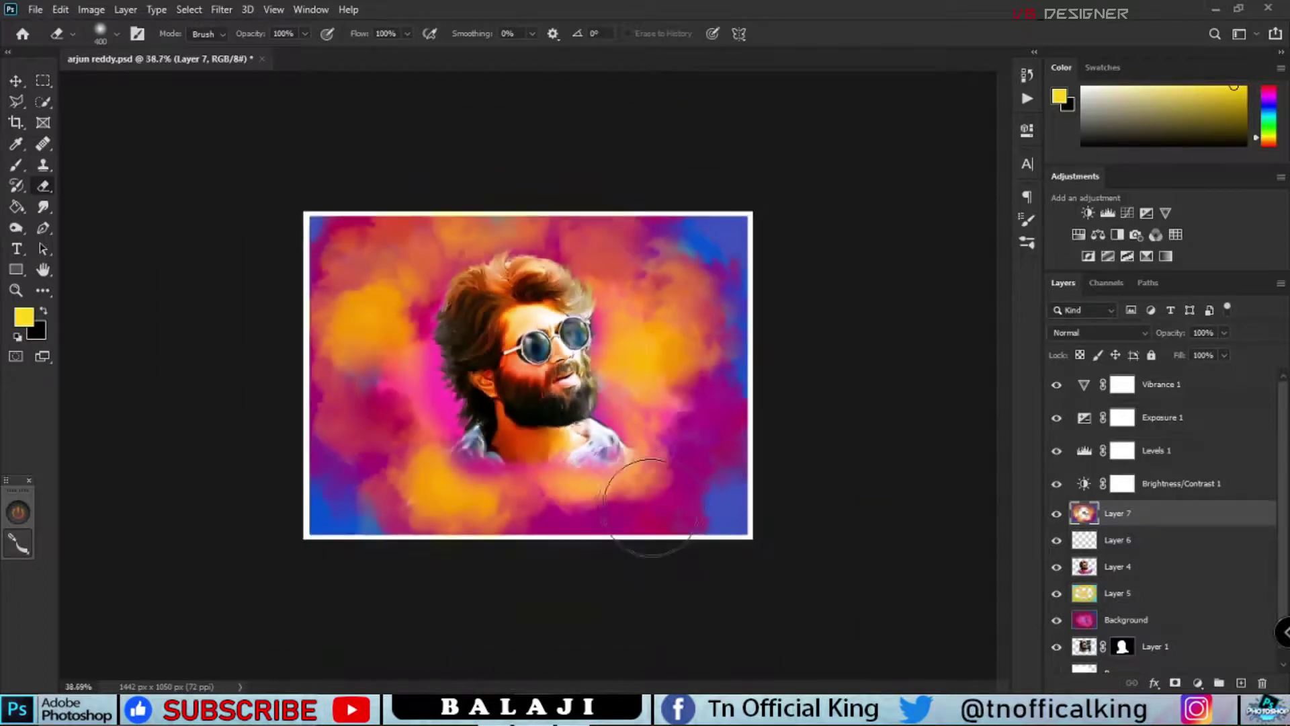
{"action": "scroll", "coordinate": [760, 458], "scroll_direction": "up", "scroll_amount": 4}
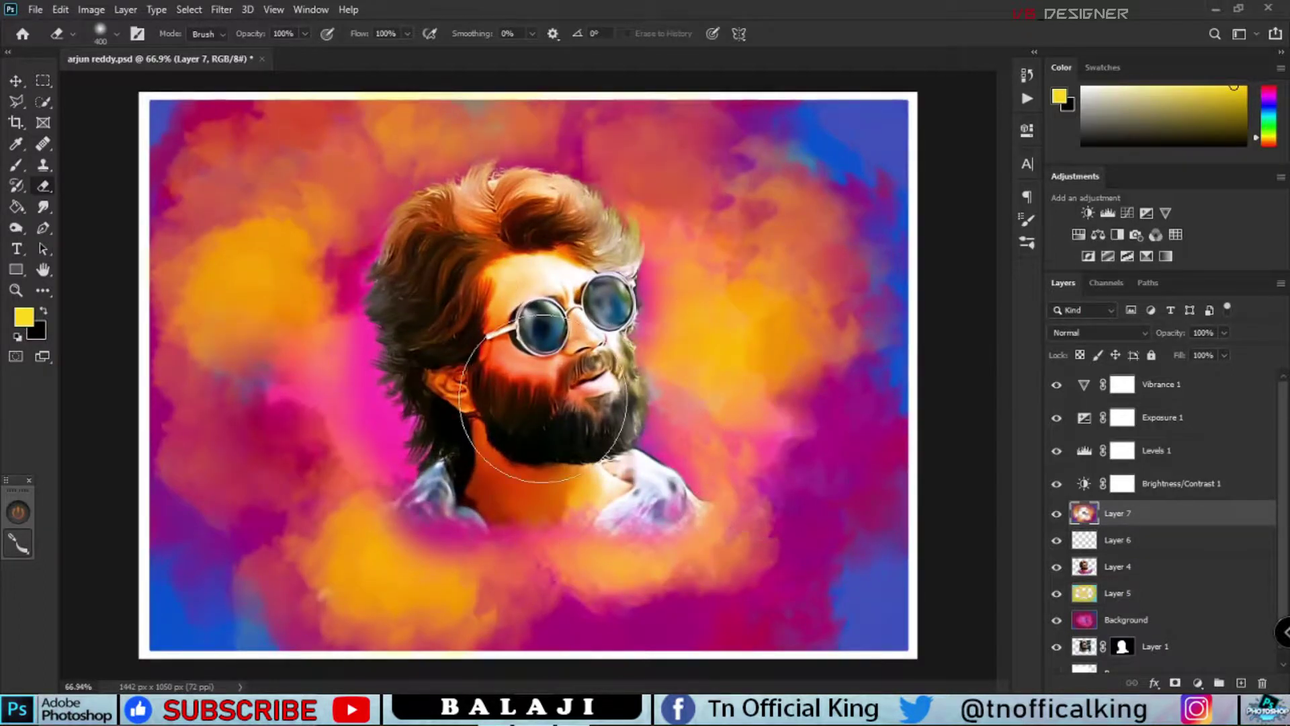
{"action": "key", "text": "ctrl+u"}
{"action": "mouse_move", "coordinate": [870, 252]}
{"action": "left_mouse_down"}
{"action": "mouse_move", "coordinate": [952, 253]}
{"action": "mouse_move", "coordinate": [917, 258]}
{"action": "mouse_move", "coordinate": [939, 264]}
{"action": "left_mouse_up"}
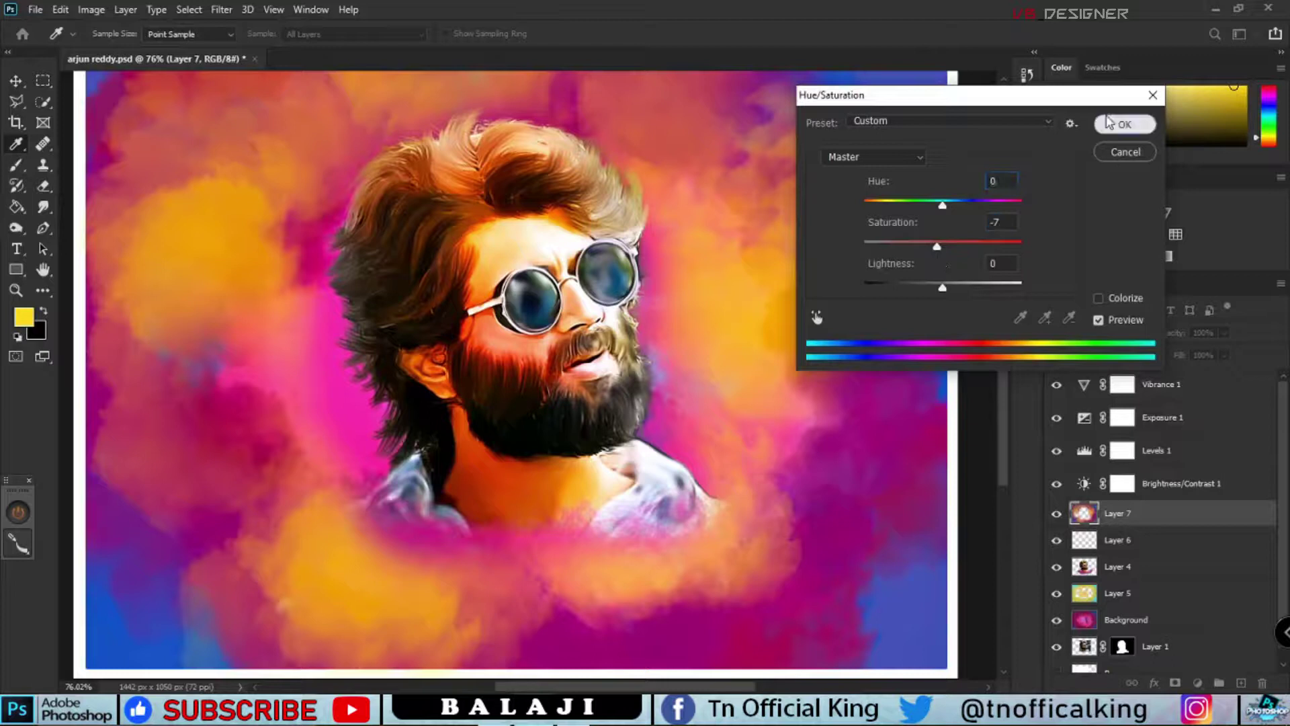
Step: Confirm the Saturation -7 change on Layer 7 and preview the finished white-bordered portrait
{"action": "left_click", "coordinate": [1124, 124]}
{"action": "key", "text": "e"}
{"action": "scroll", "coordinate": [984, 281], "scroll_direction": "down", "scroll_amount": 4}
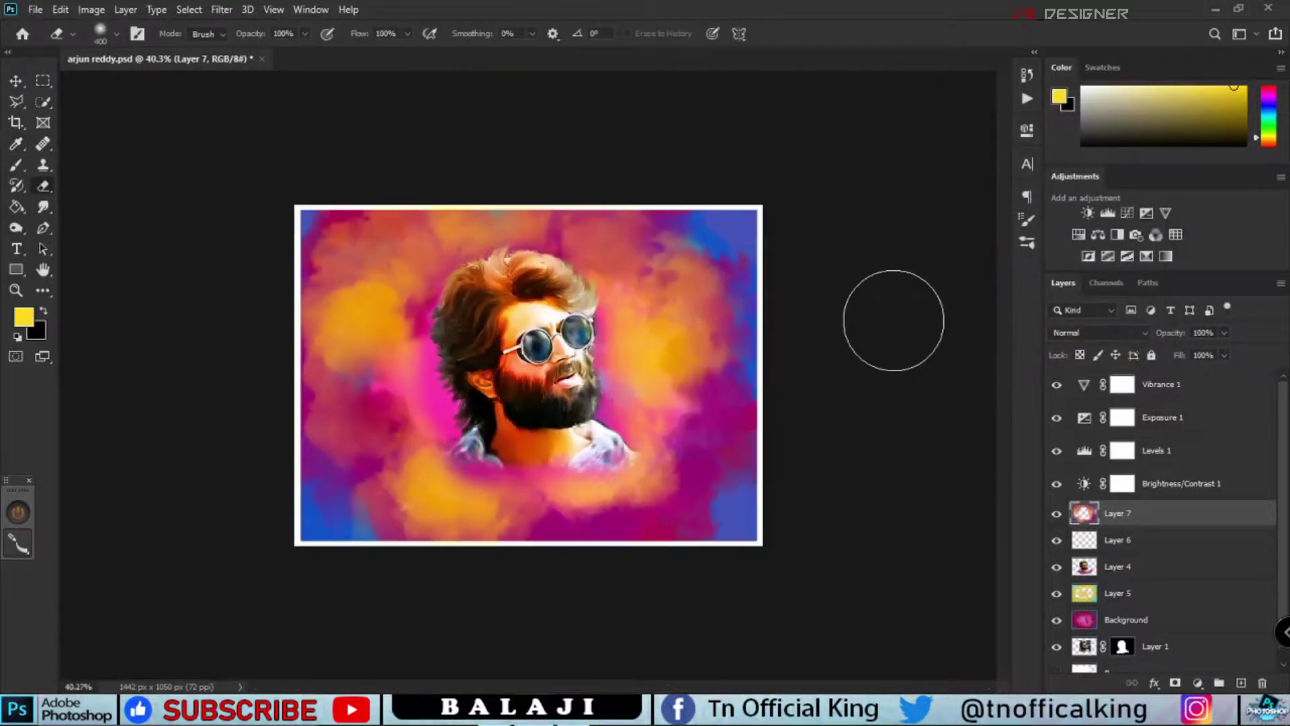
{"action": "key", "text": "v"}
{"action": "left_click", "coordinate": [899, 328]}
{"action": "scroll", "coordinate": [652, 336], "scroll_direction": "up", "scroll_amount": 3}
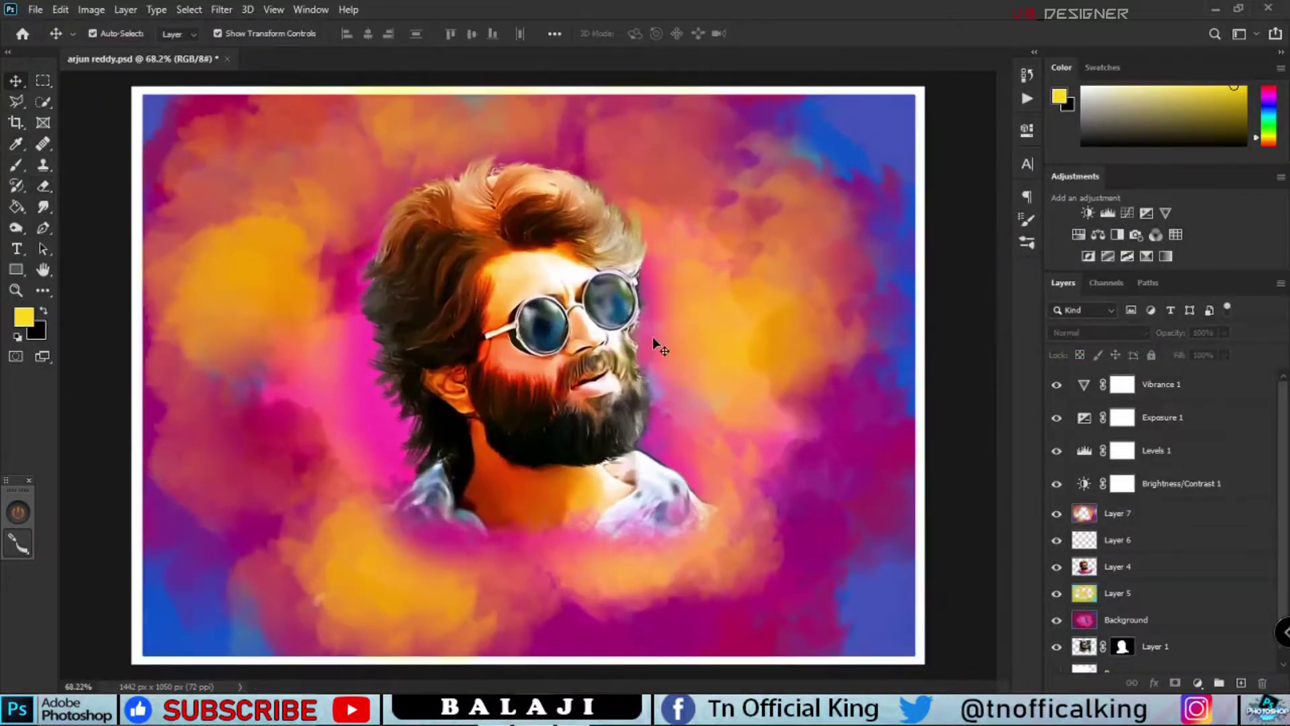